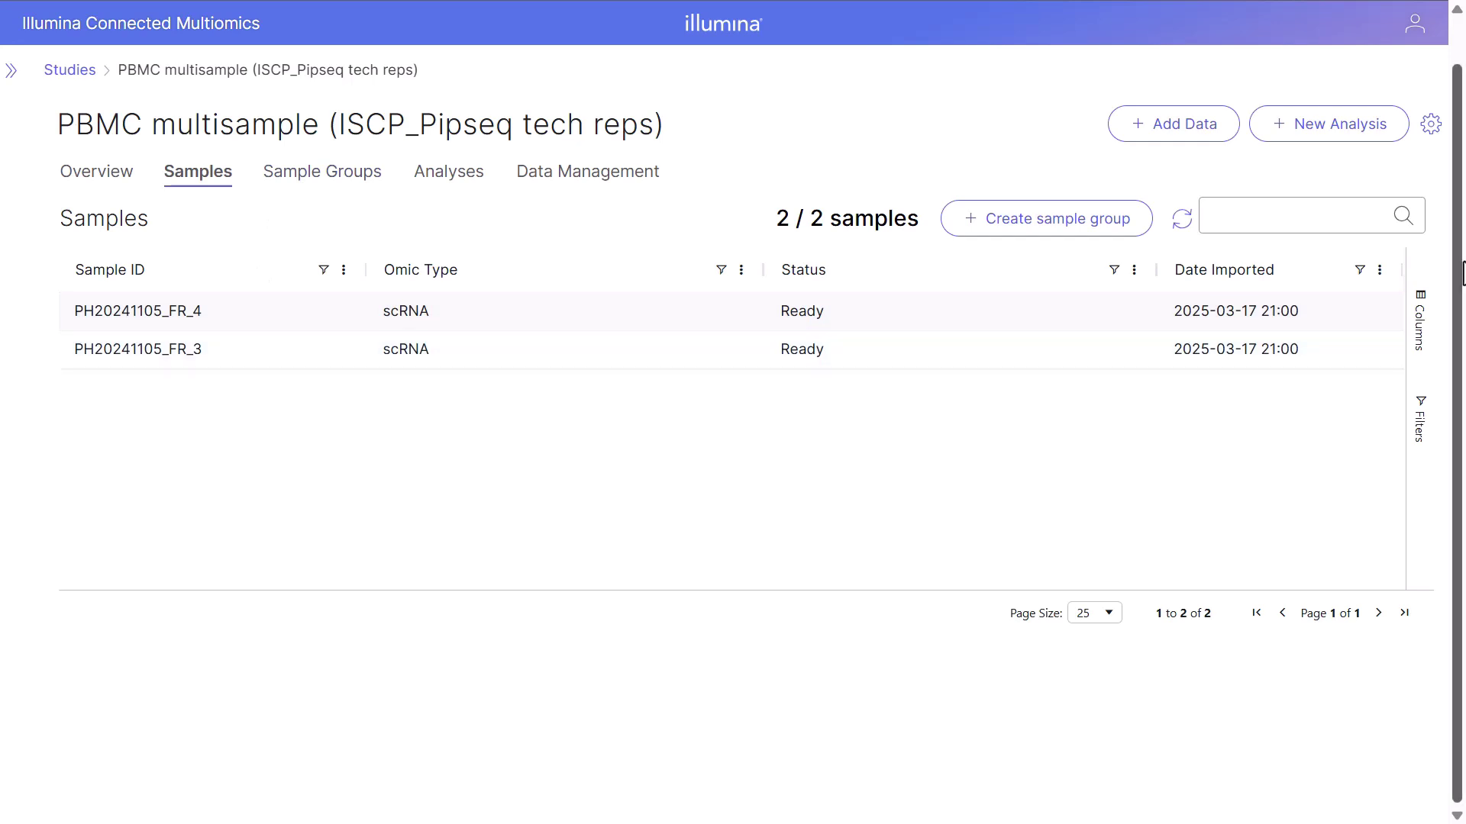
Create and run a new analysis named "Single cell analysis" of type Custom: Single Cell Transcriptomics using All Single Cell Samples
{"action": "left_click", "coordinate": [1356, 146]}
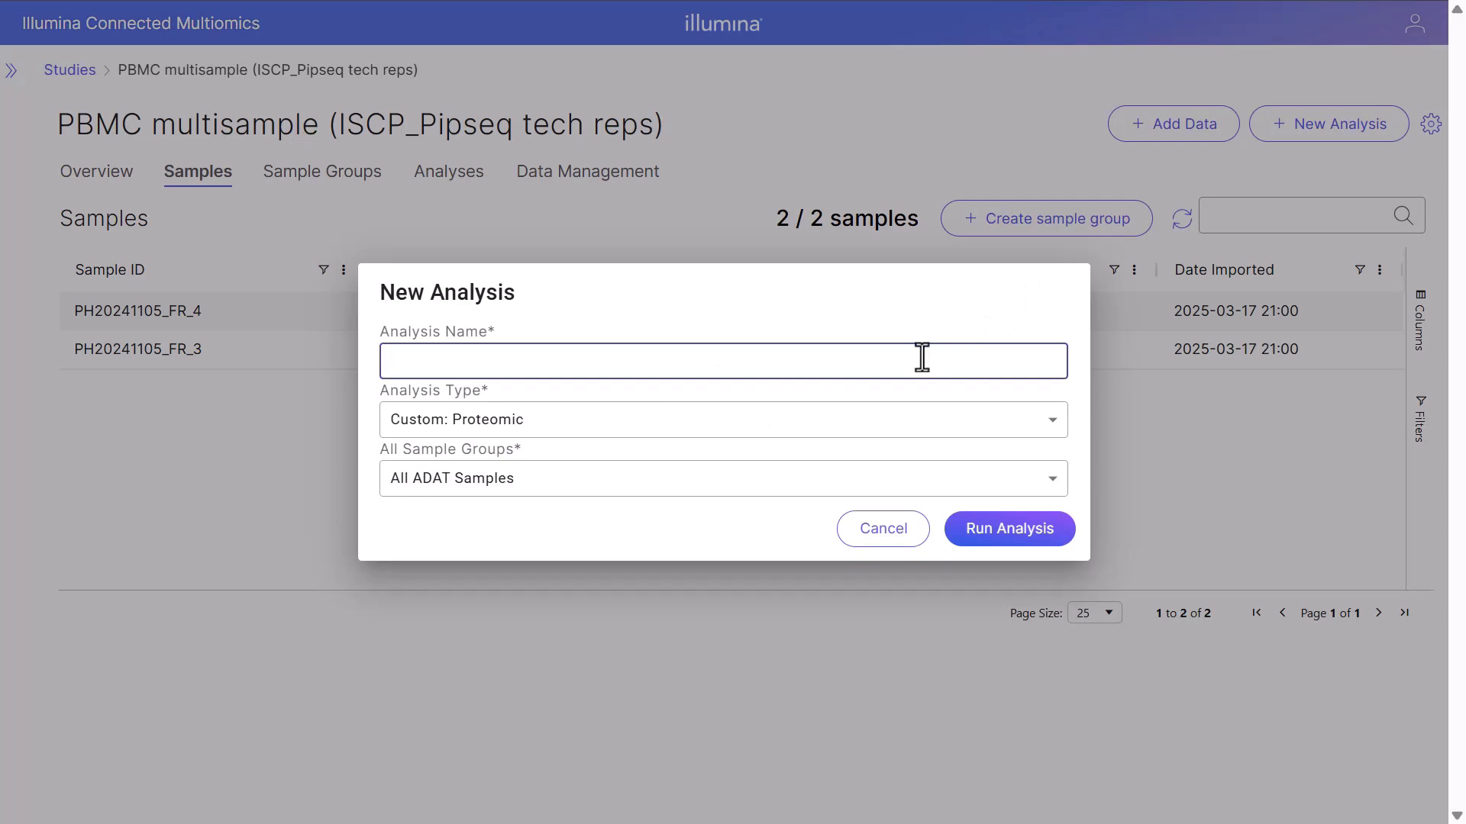
{"action": "type", "text": "Single cell analysis"}
{"action": "left_click", "coordinate": [895, 424]}
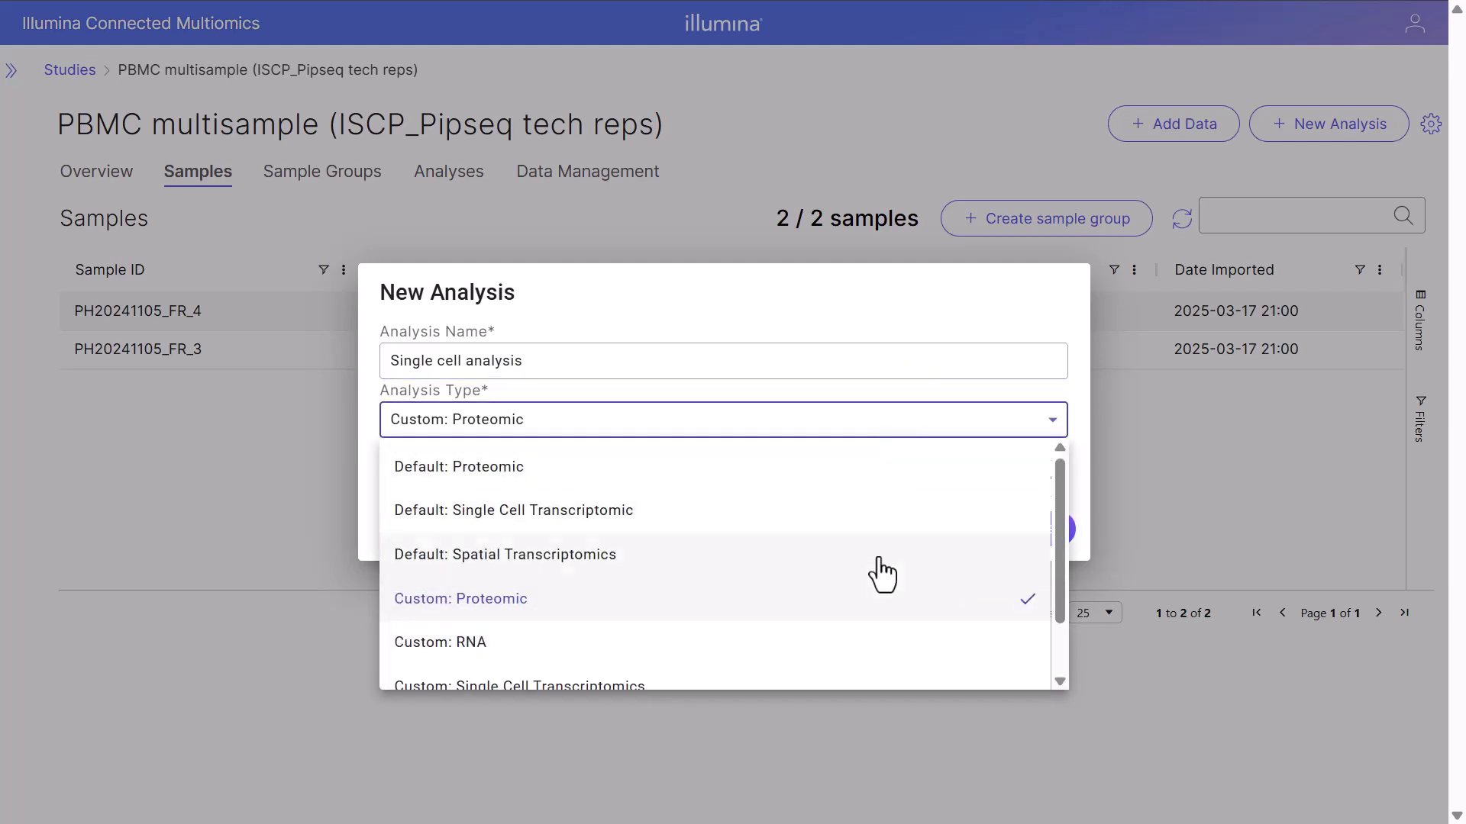
{"action": "scroll", "coordinate": [880, 568], "scroll_direction": "down", "scroll_amount": 1}
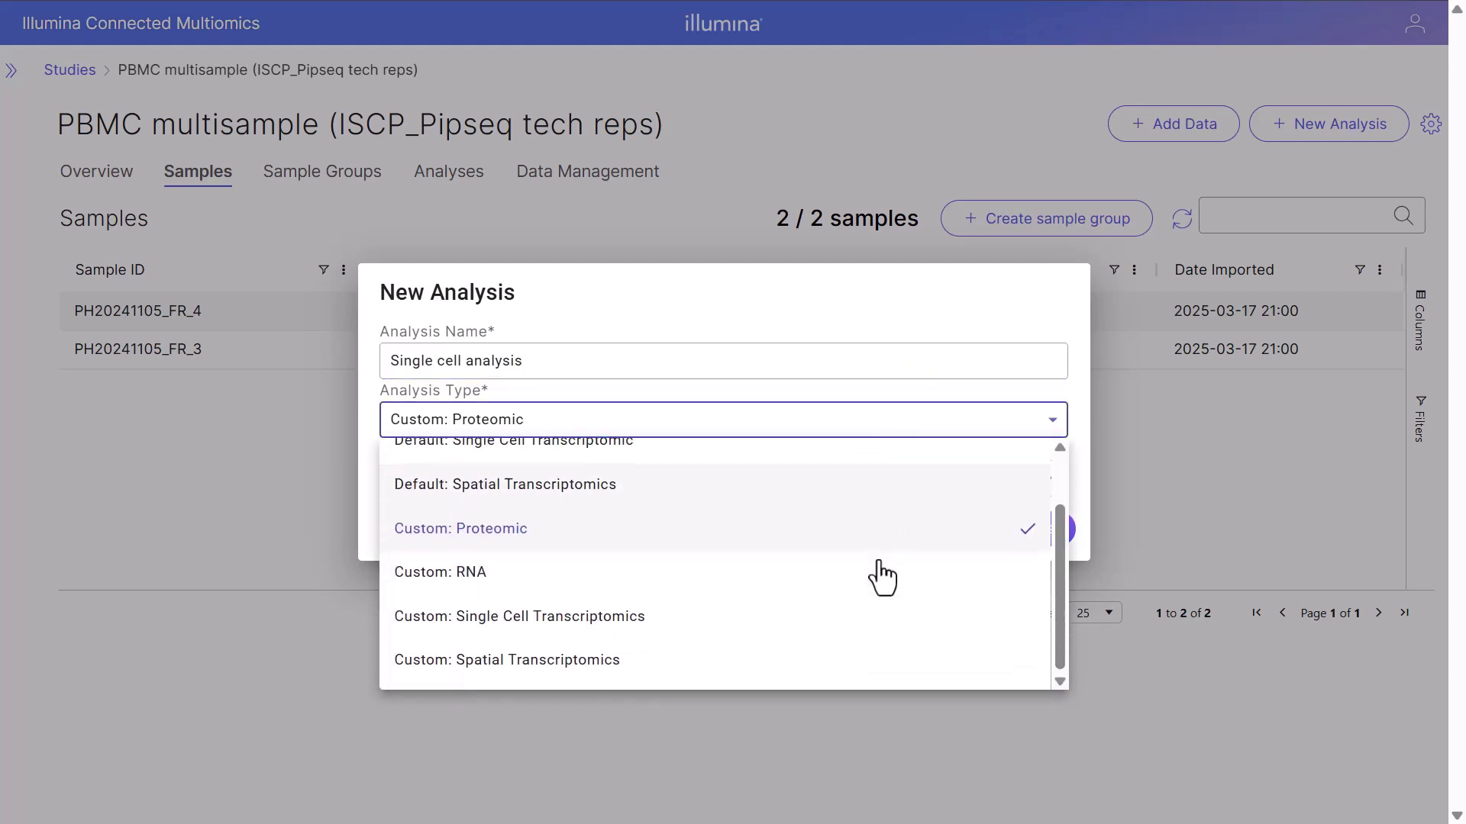
{"action": "left_click", "coordinate": [634, 617]}
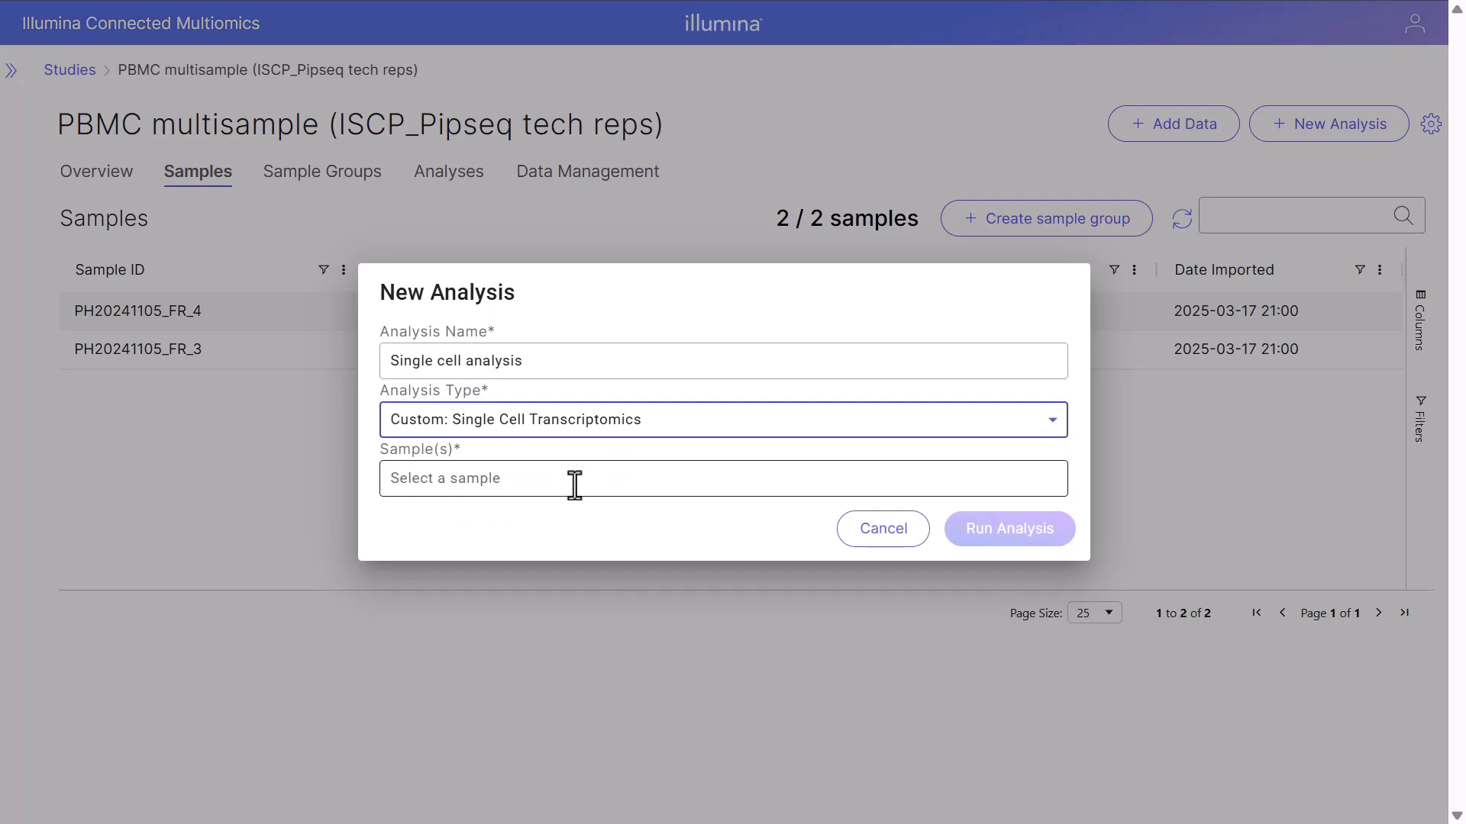
{"action": "left_click", "coordinate": [574, 484]}
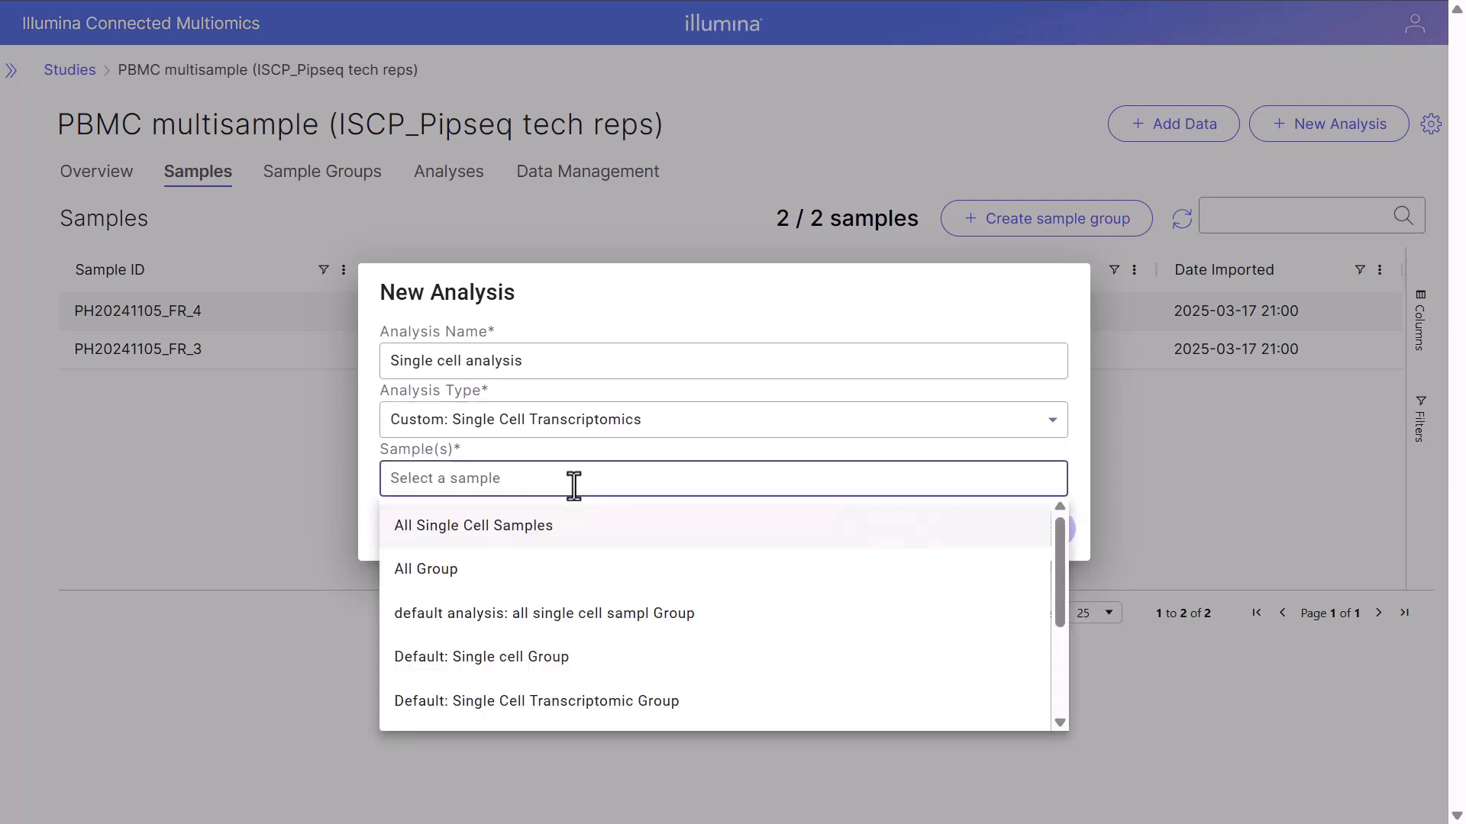
{"action": "left_click", "coordinate": [548, 529]}
{"action": "left_click", "coordinate": [979, 536]}
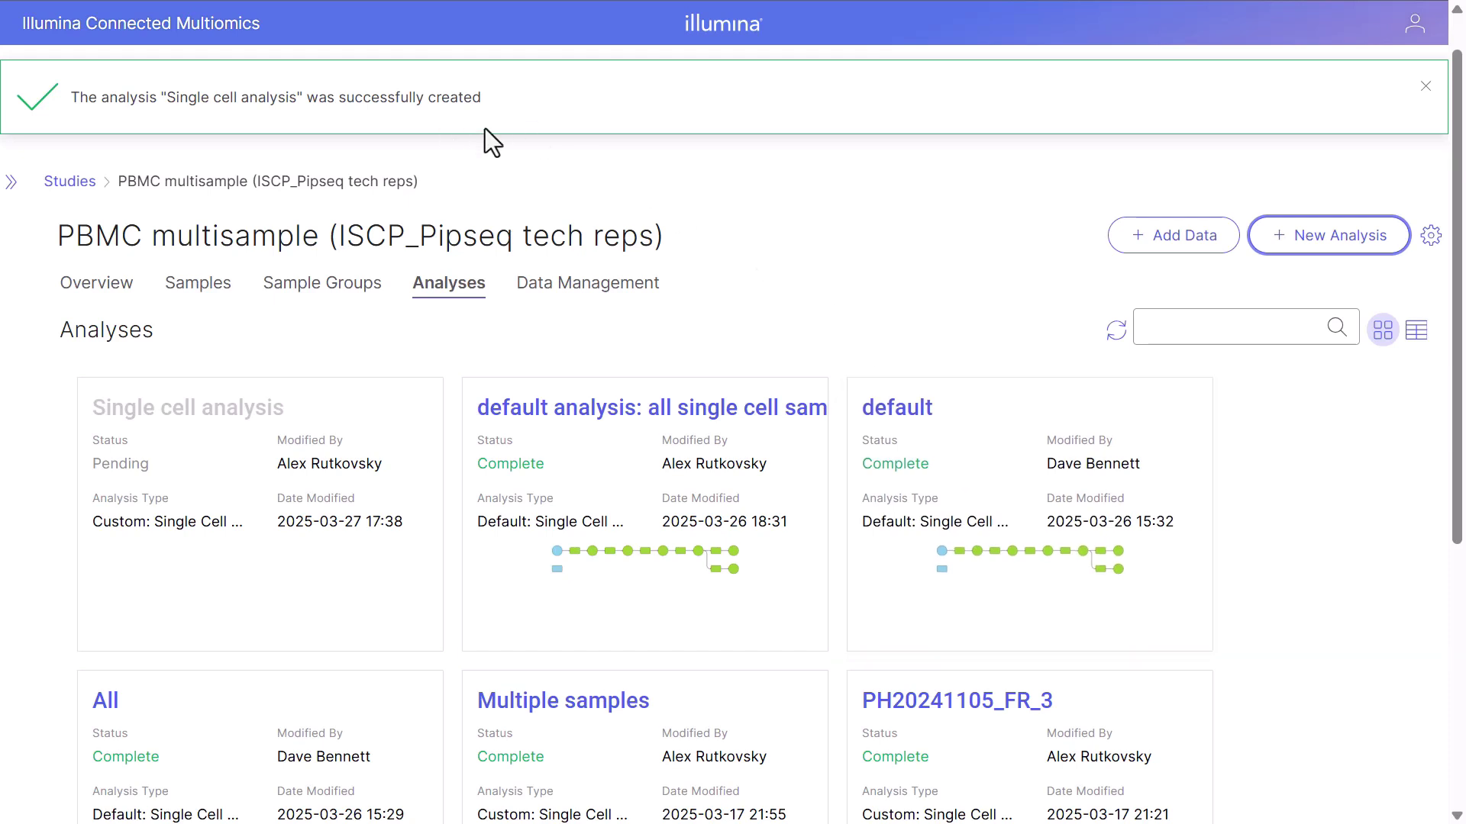
{"action": "left_click", "coordinate": [1424, 87]}
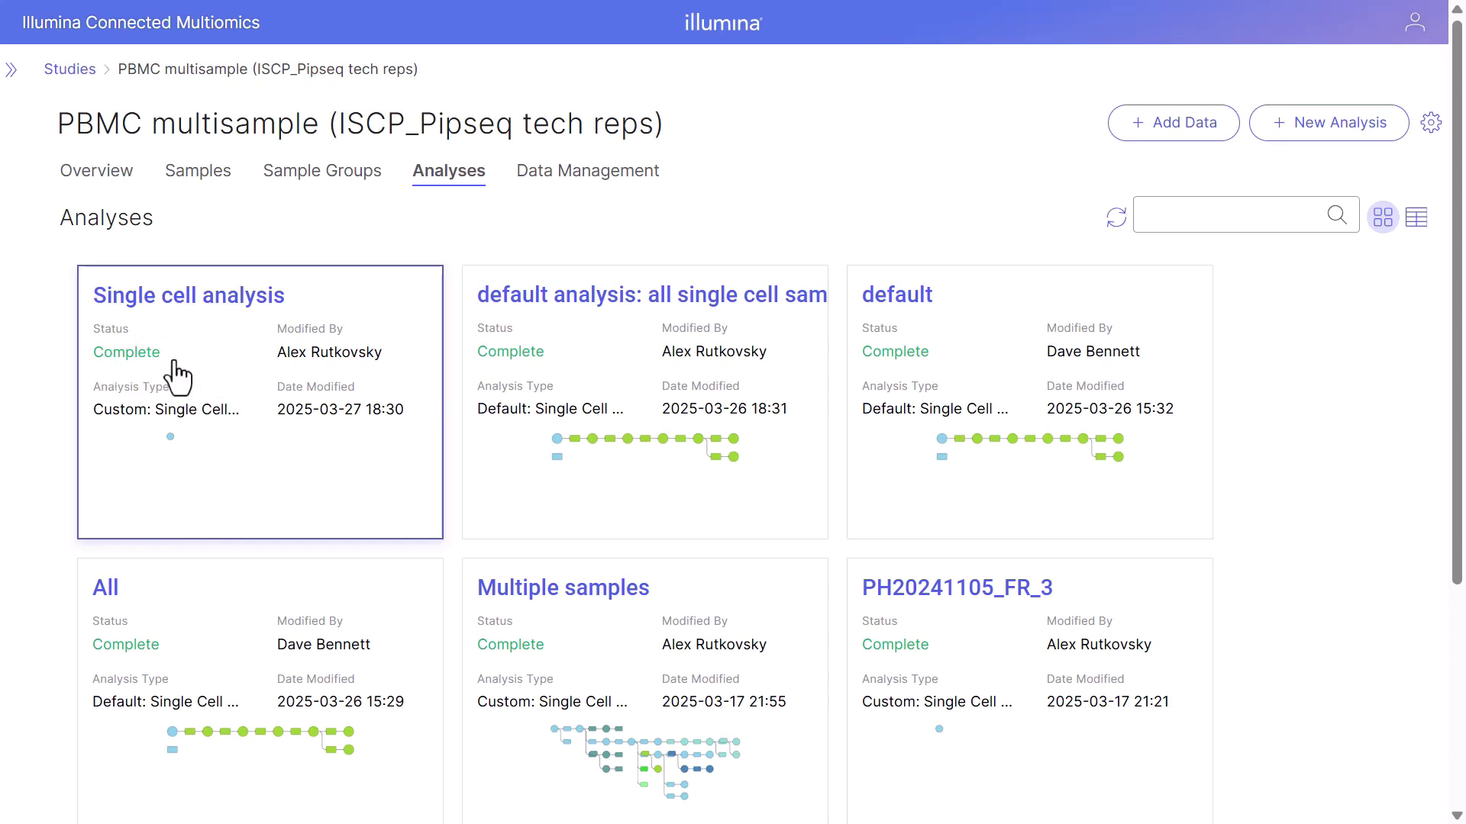
In the new Single cell analysis, run Single cell QA/QC on Single cell counts with annotation hg38, GENCODE Genes - release 44
{"action": "left_click", "coordinate": [229, 380]}
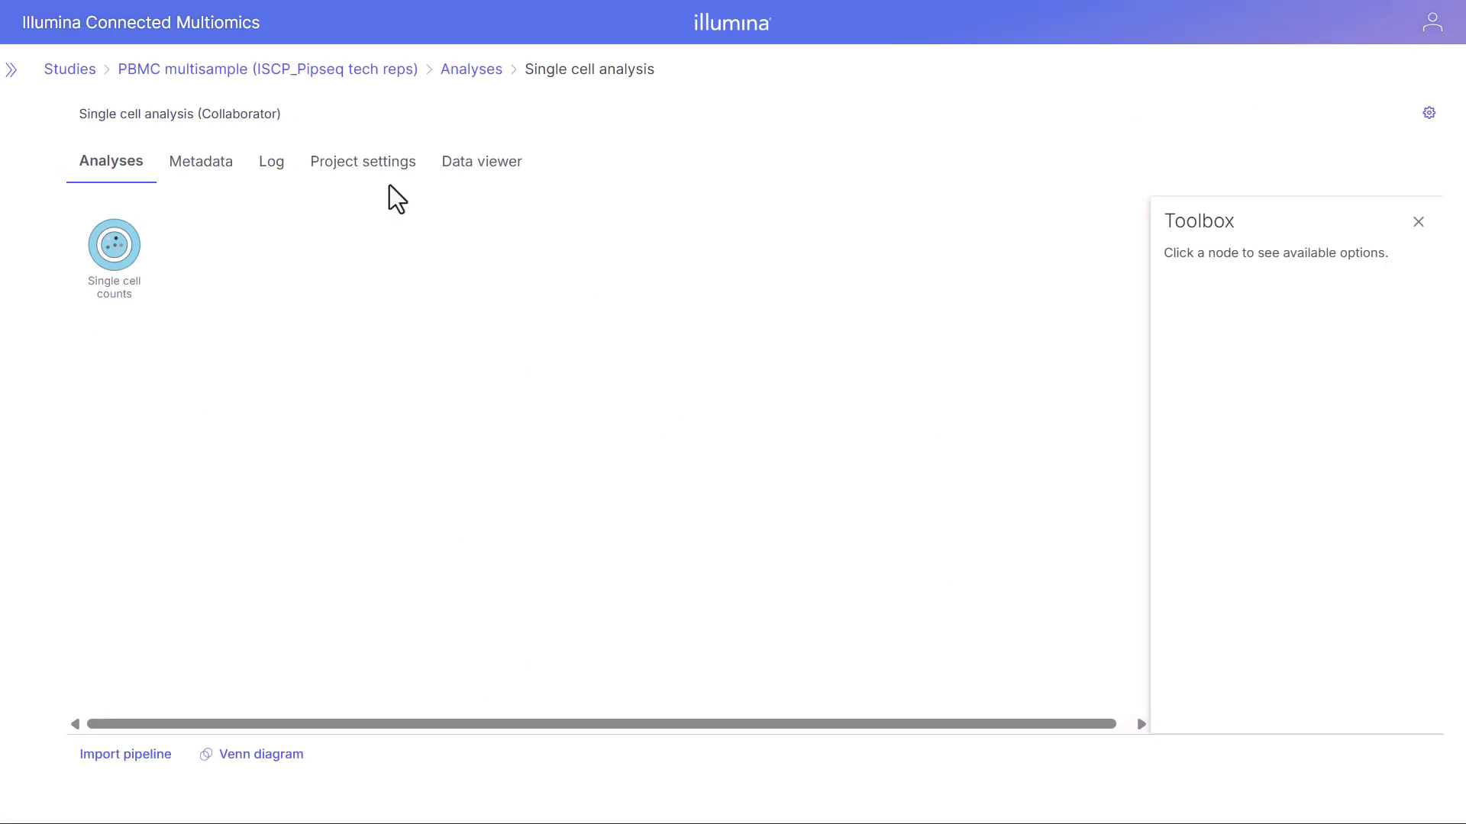
{"action": "mouse_move", "coordinate": [120, 256]}
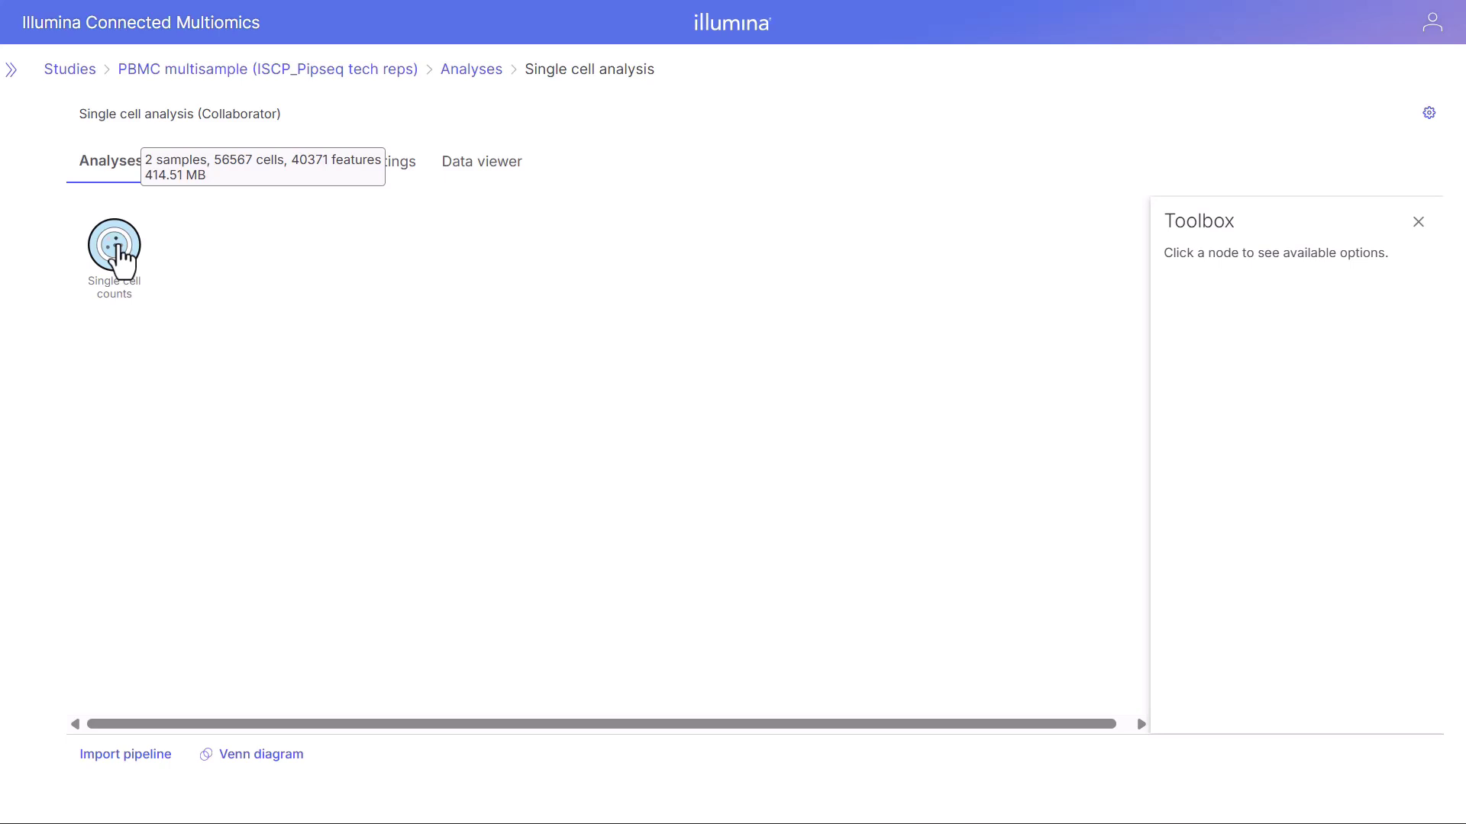
{"action": "left_click", "coordinate": [116, 246]}
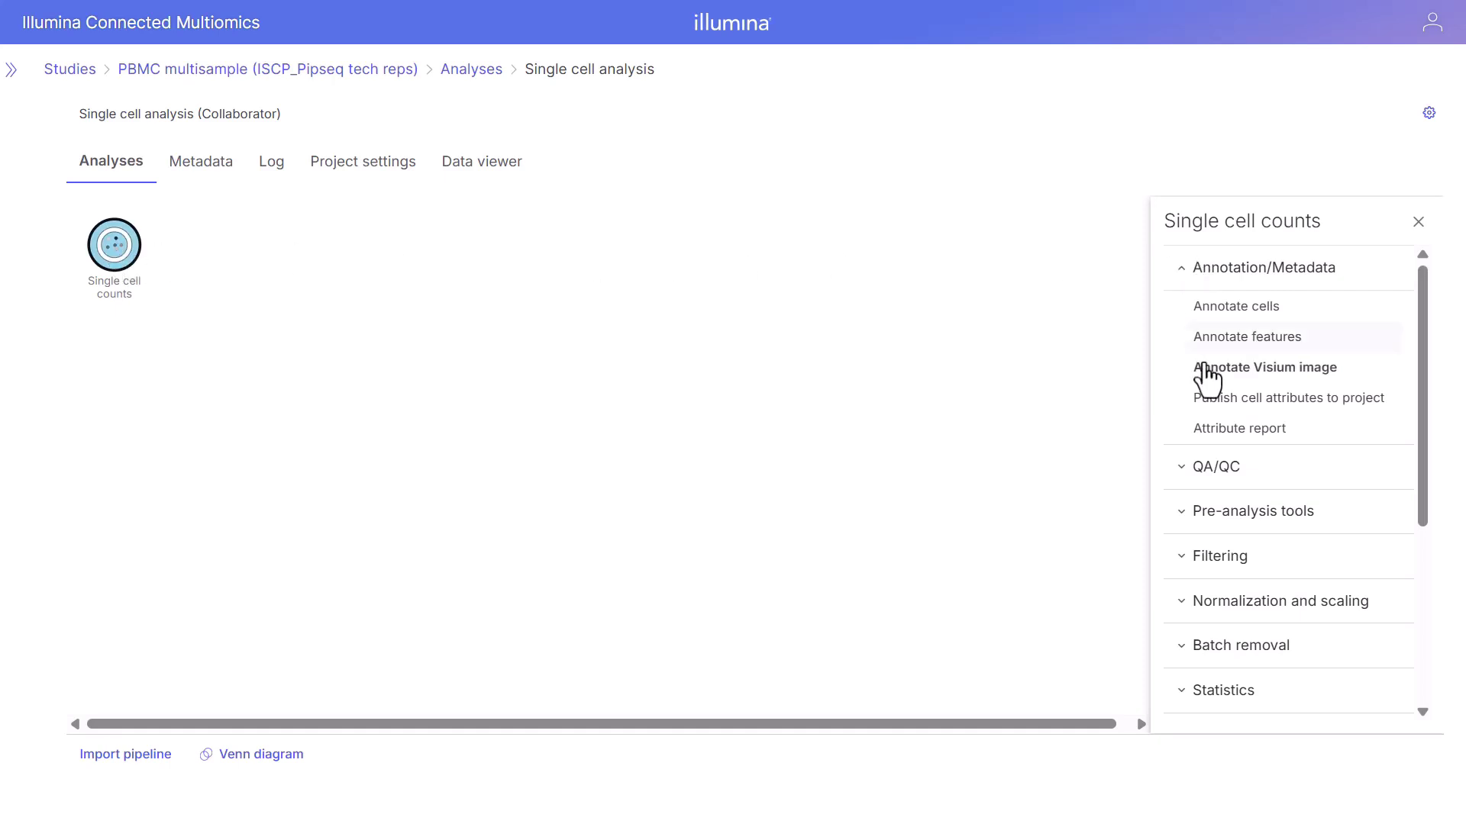
{"action": "left_click", "coordinate": [1185, 283]}
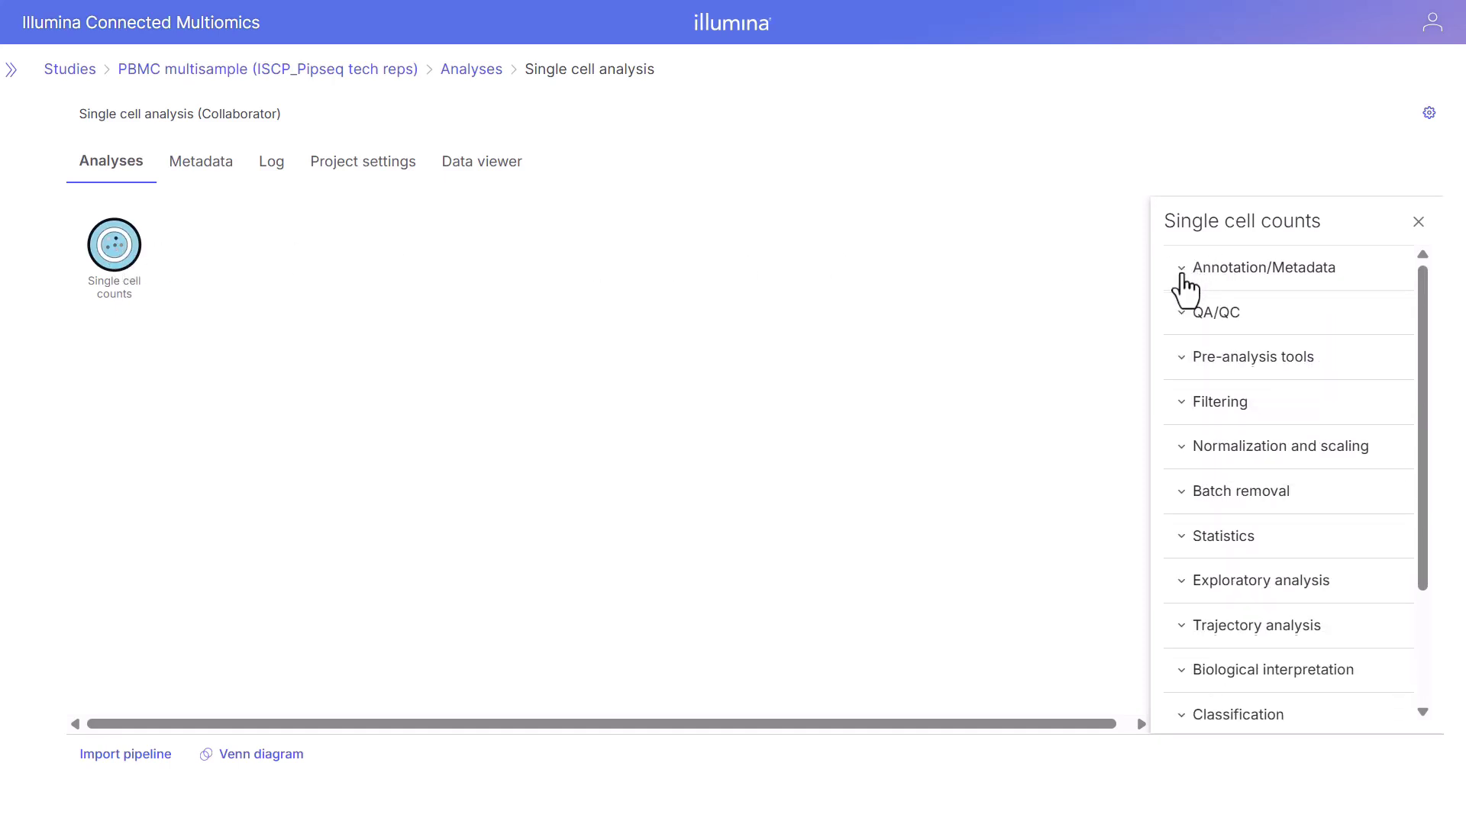
{"action": "left_click", "coordinate": [1185, 320]}
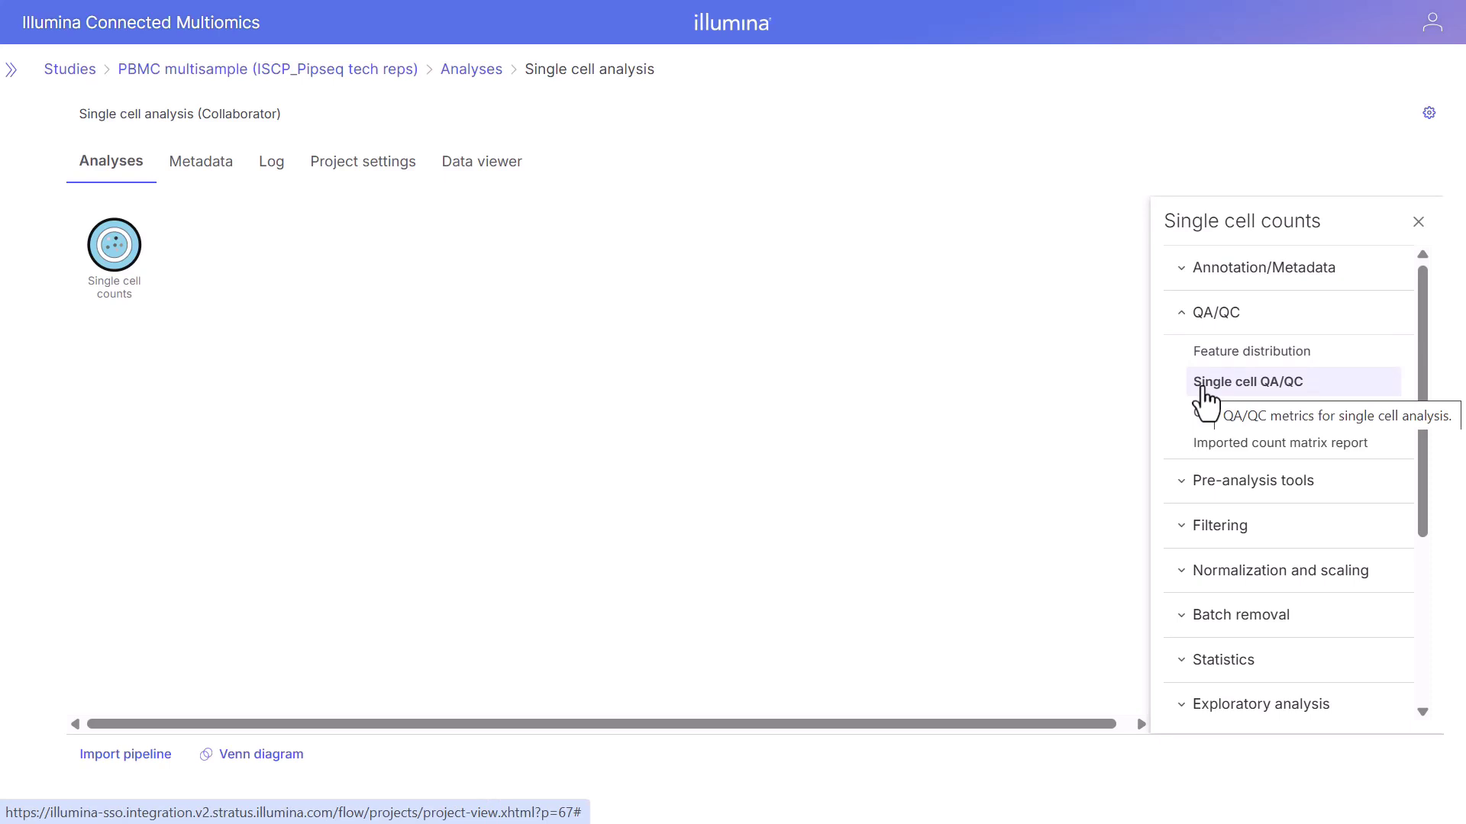
{"action": "left_click", "coordinate": [1242, 382]}
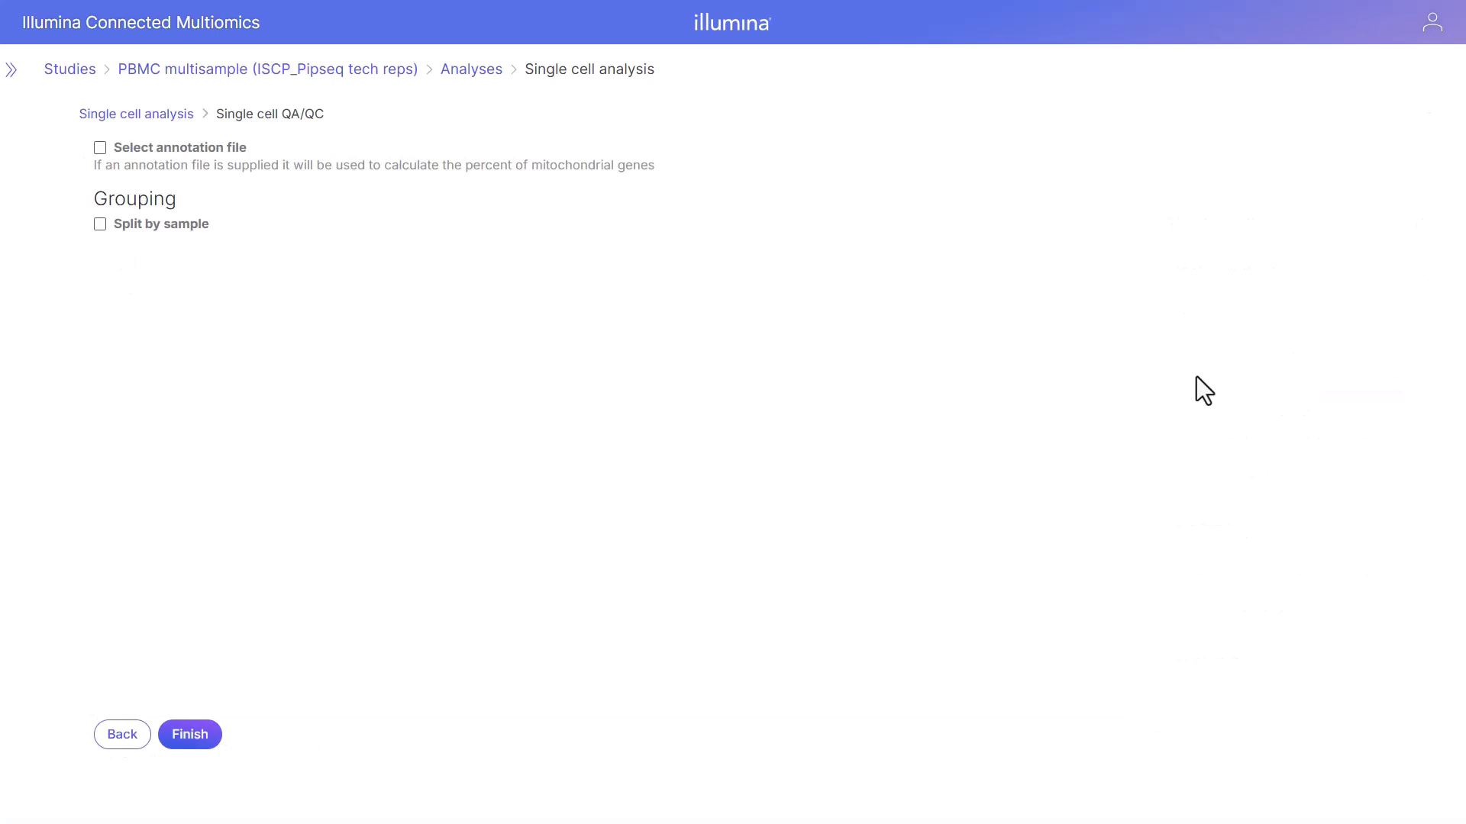
{"action": "left_click", "coordinate": [100, 148]}
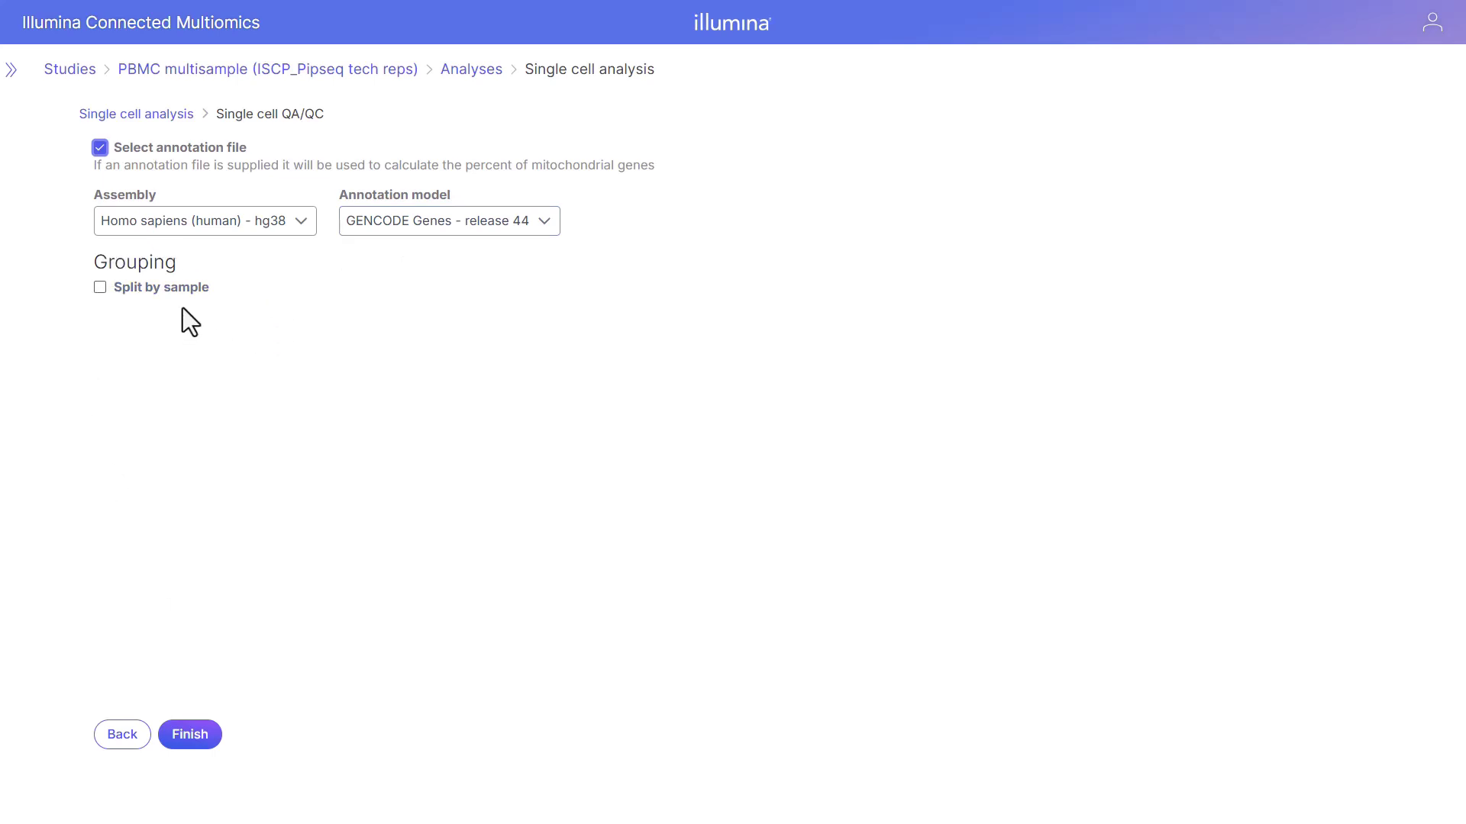
{"action": "left_click", "coordinate": [192, 742]}
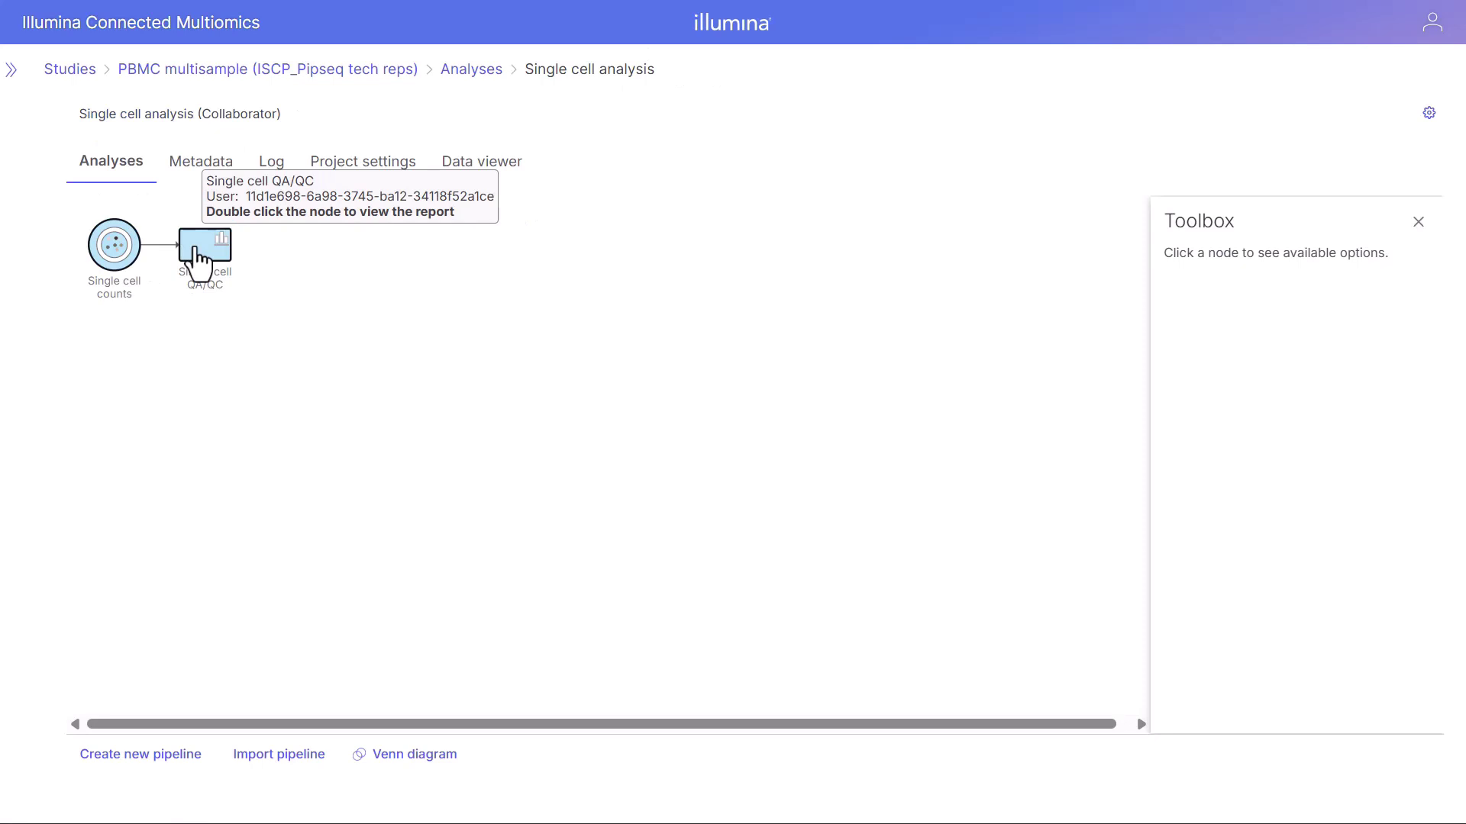
Open the Single cell QA/QC report and pin the Select & Filter histograms for counts, detected features, % mitochondrial and % ribosomal counts
{"action": "left_click", "coordinate": [199, 259]}
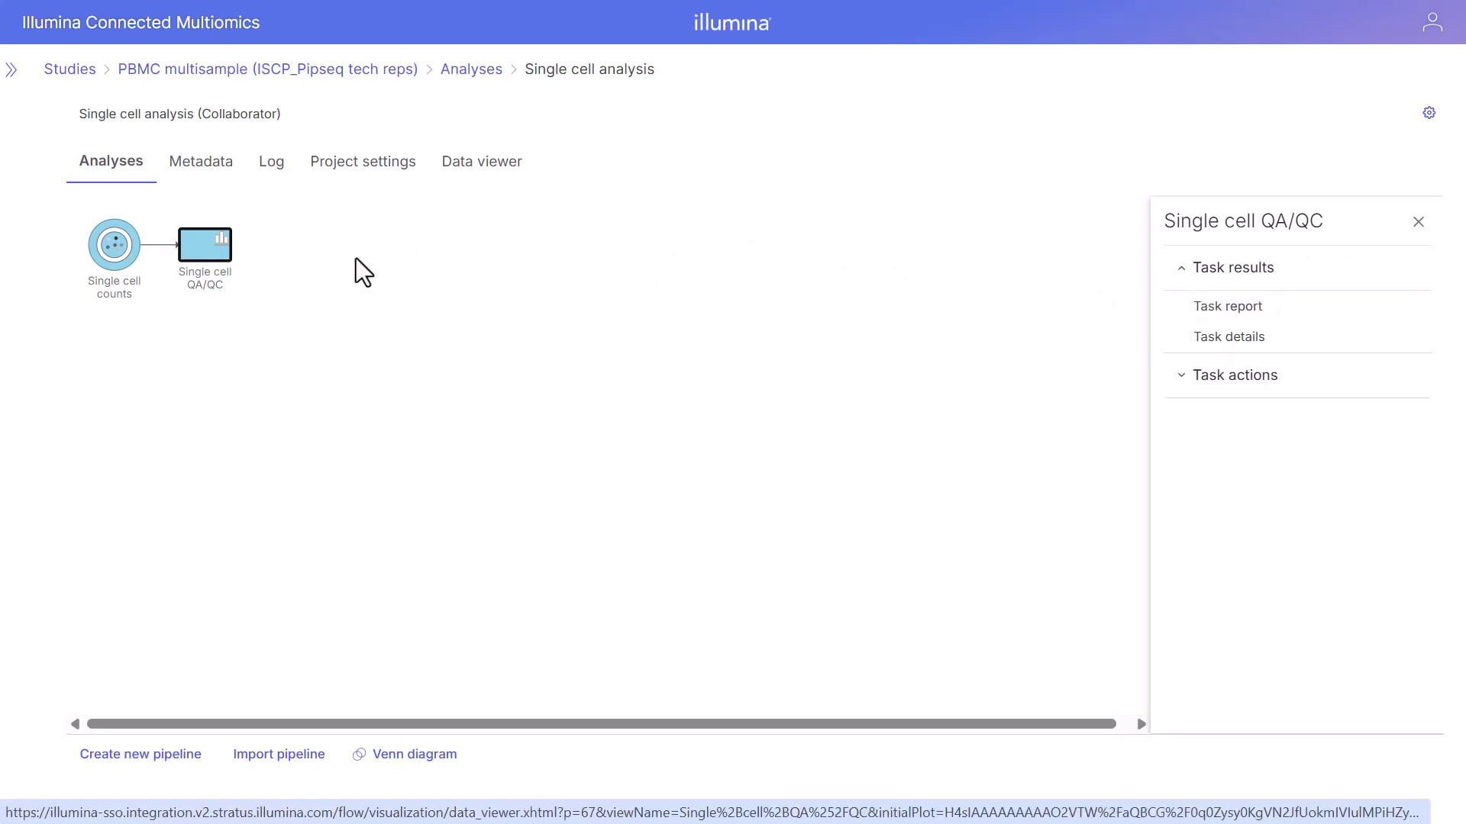
{"action": "double_click", "coordinate": [202, 260]}
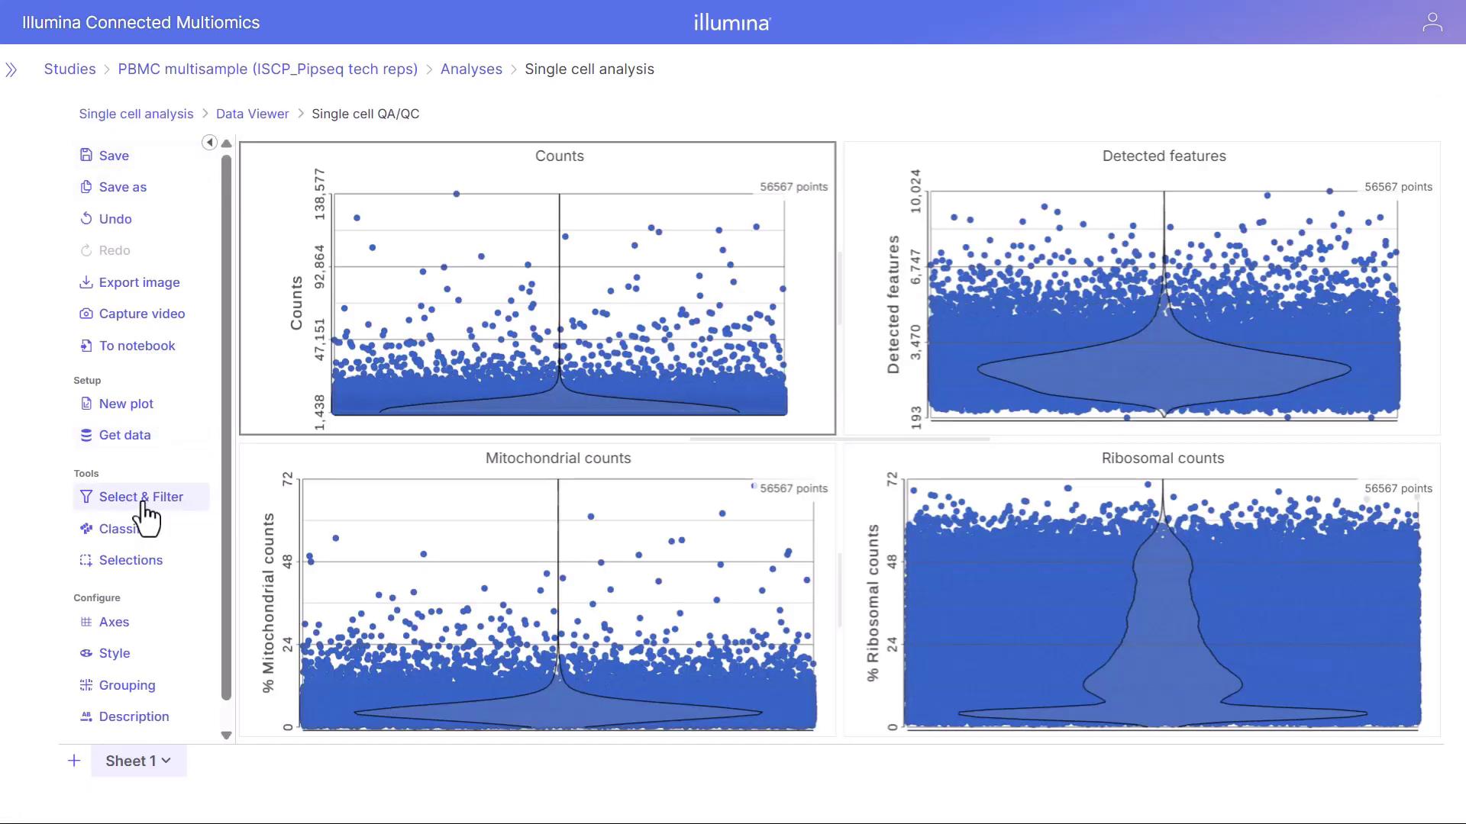
{"action": "left_click", "coordinate": [144, 510]}
{"action": "left_click_drag", "start_coordinate": [697, 148], "coordinate": [697, 288]}
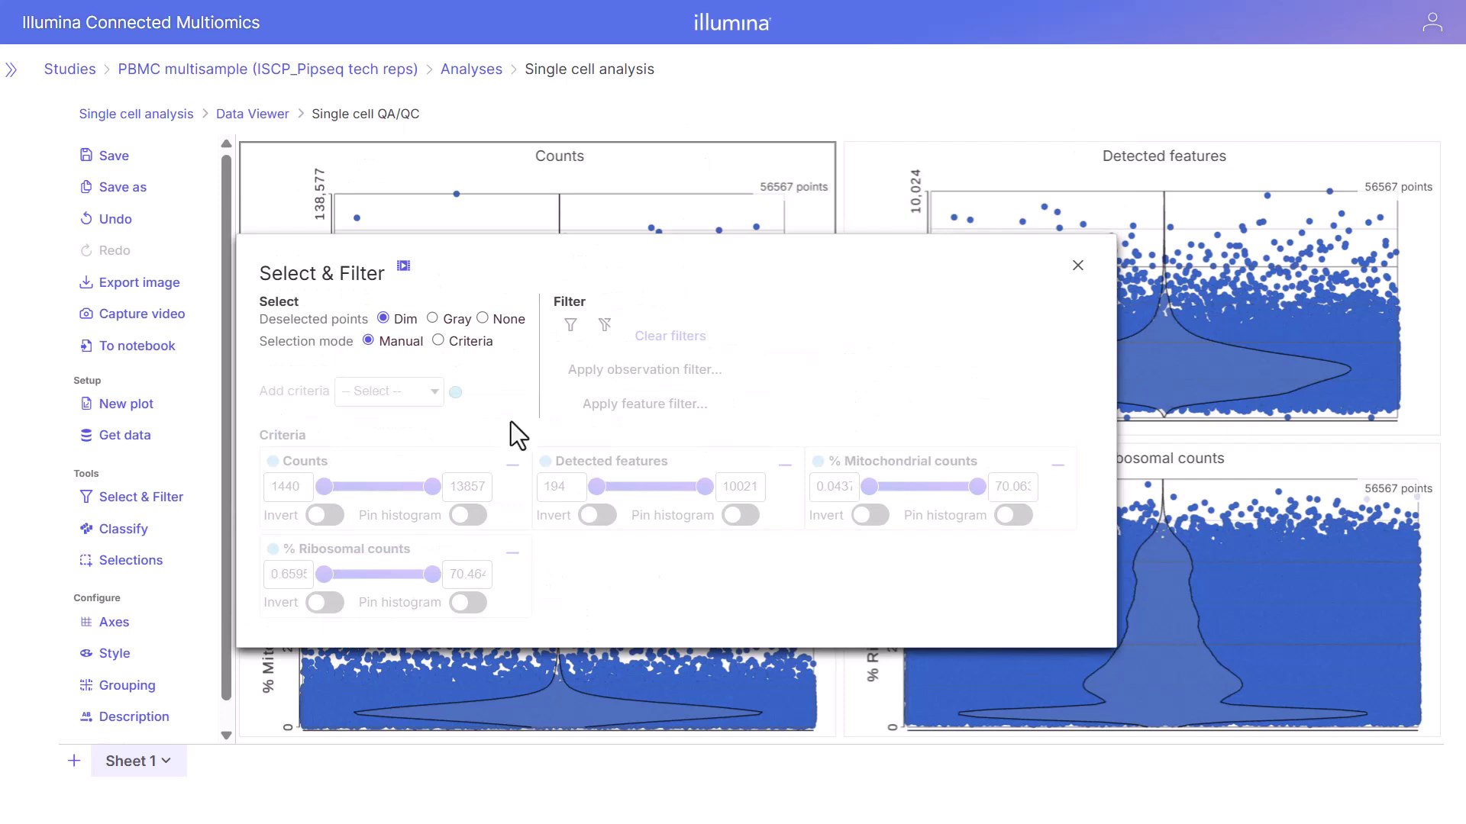
{"action": "left_click", "coordinate": [468, 517]}
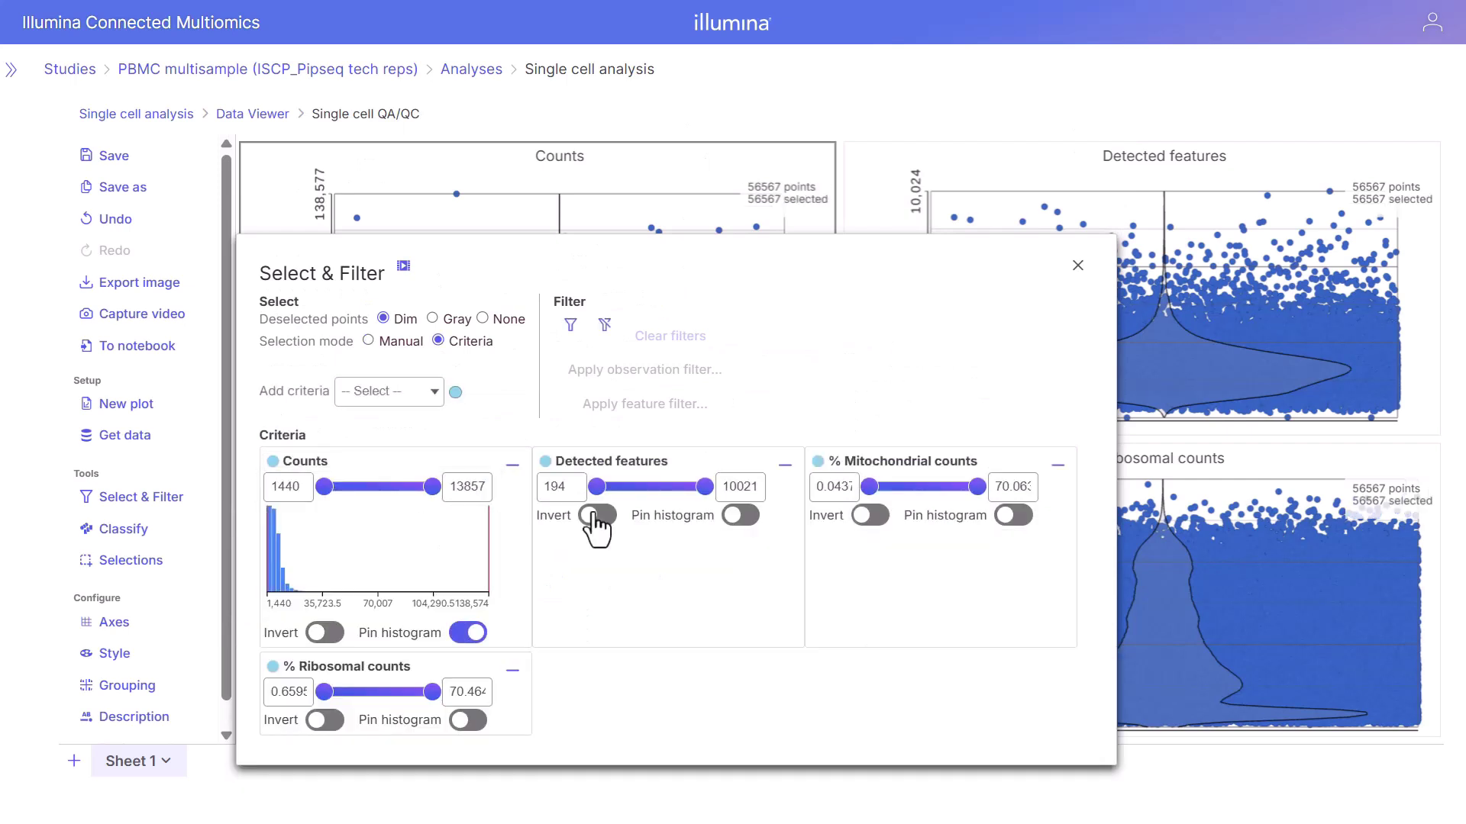
{"action": "left_click", "coordinate": [740, 517]}
{"action": "left_click", "coordinate": [1013, 517]}
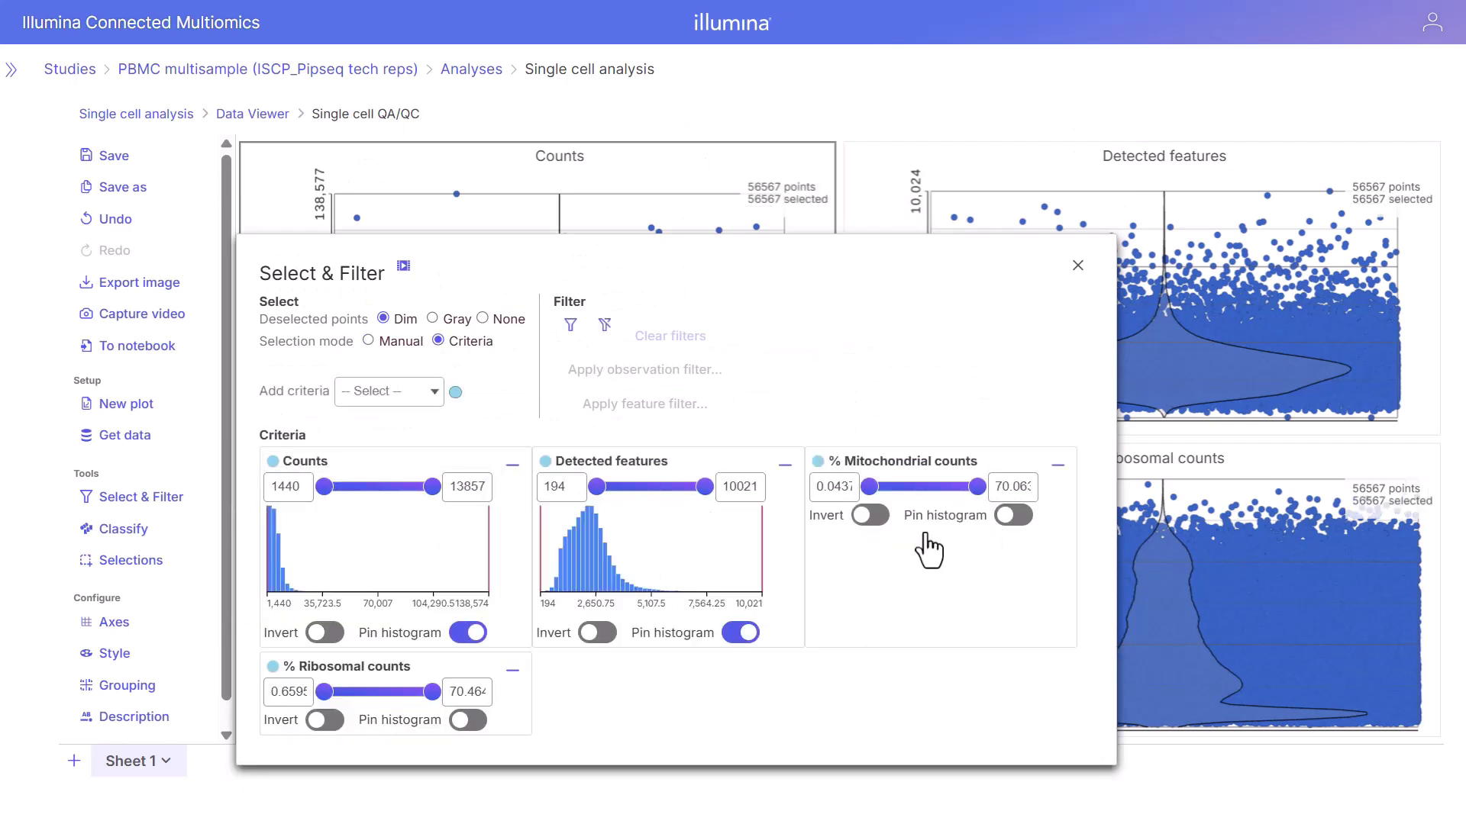
{"action": "left_click", "coordinate": [469, 720]}
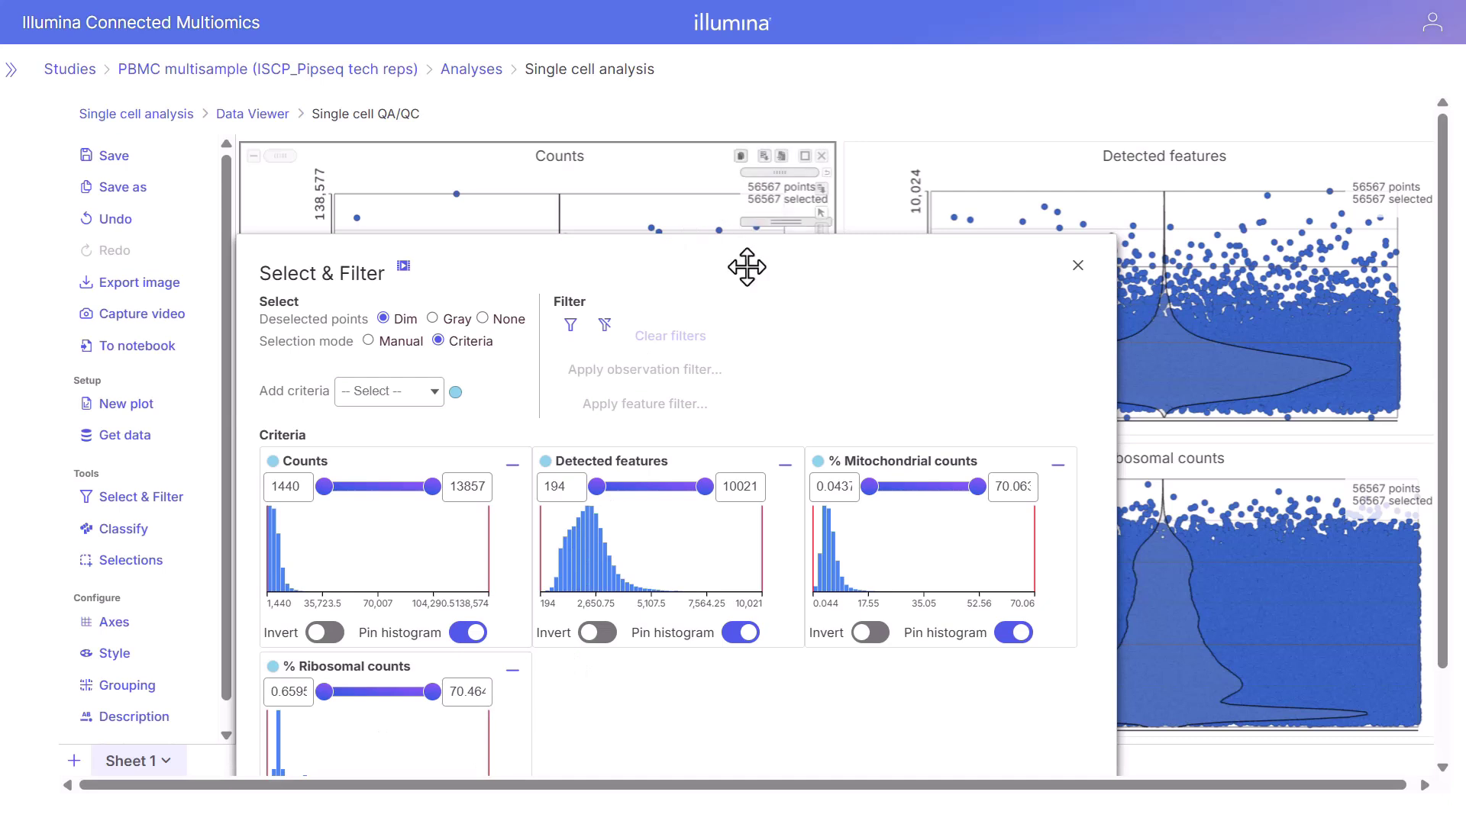
{"action": "left_click_drag", "start_coordinate": [778, 106], "coordinate": [778, 106]}
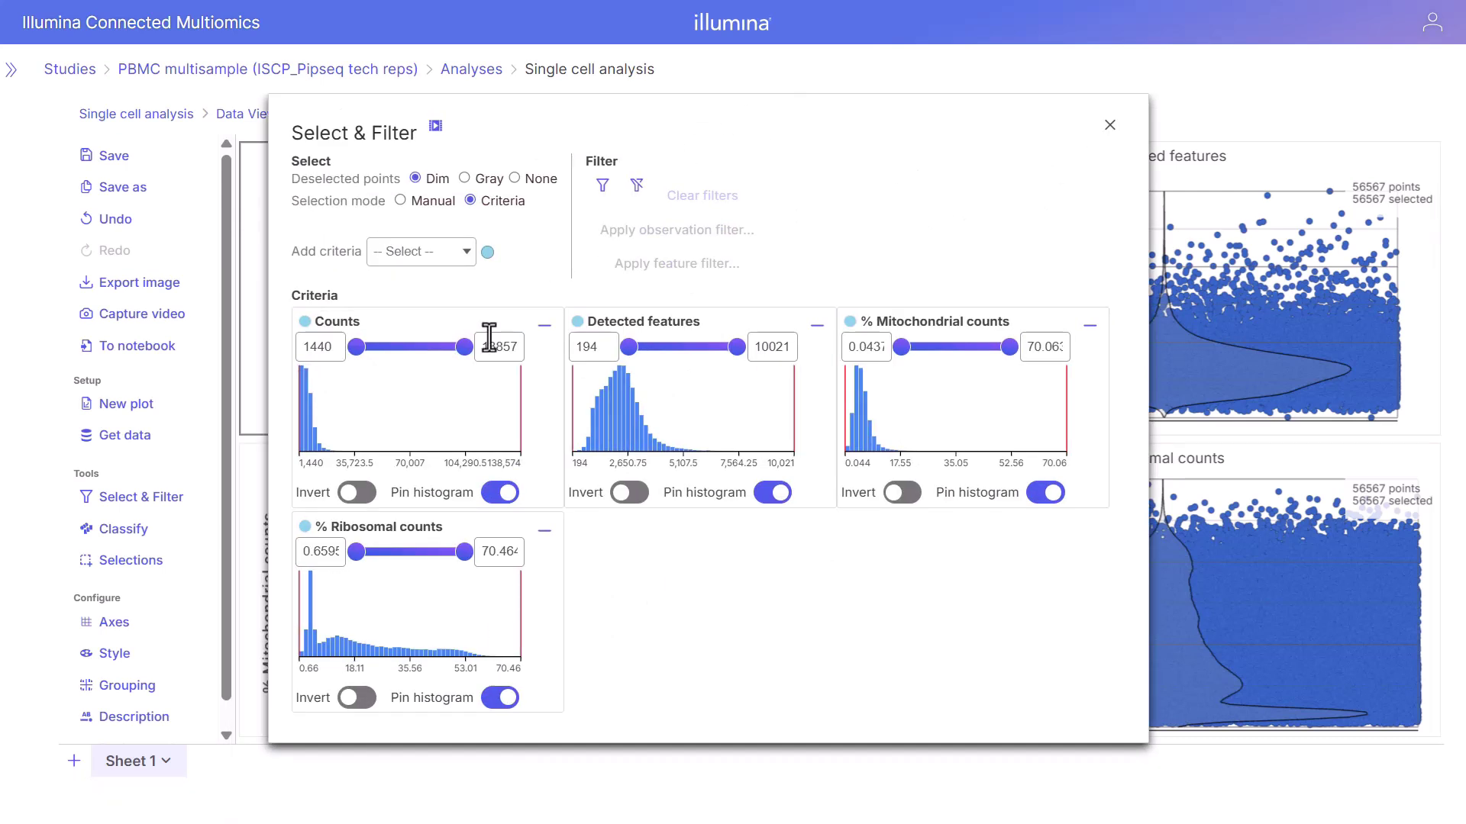
Set the upper selection limits to 48675 for counts, 6363 for detected features and about 20.08 for % mitochondrial counts
{"action": "left_click_drag", "start_coordinate": [459, 354], "coordinate": [393, 362]}
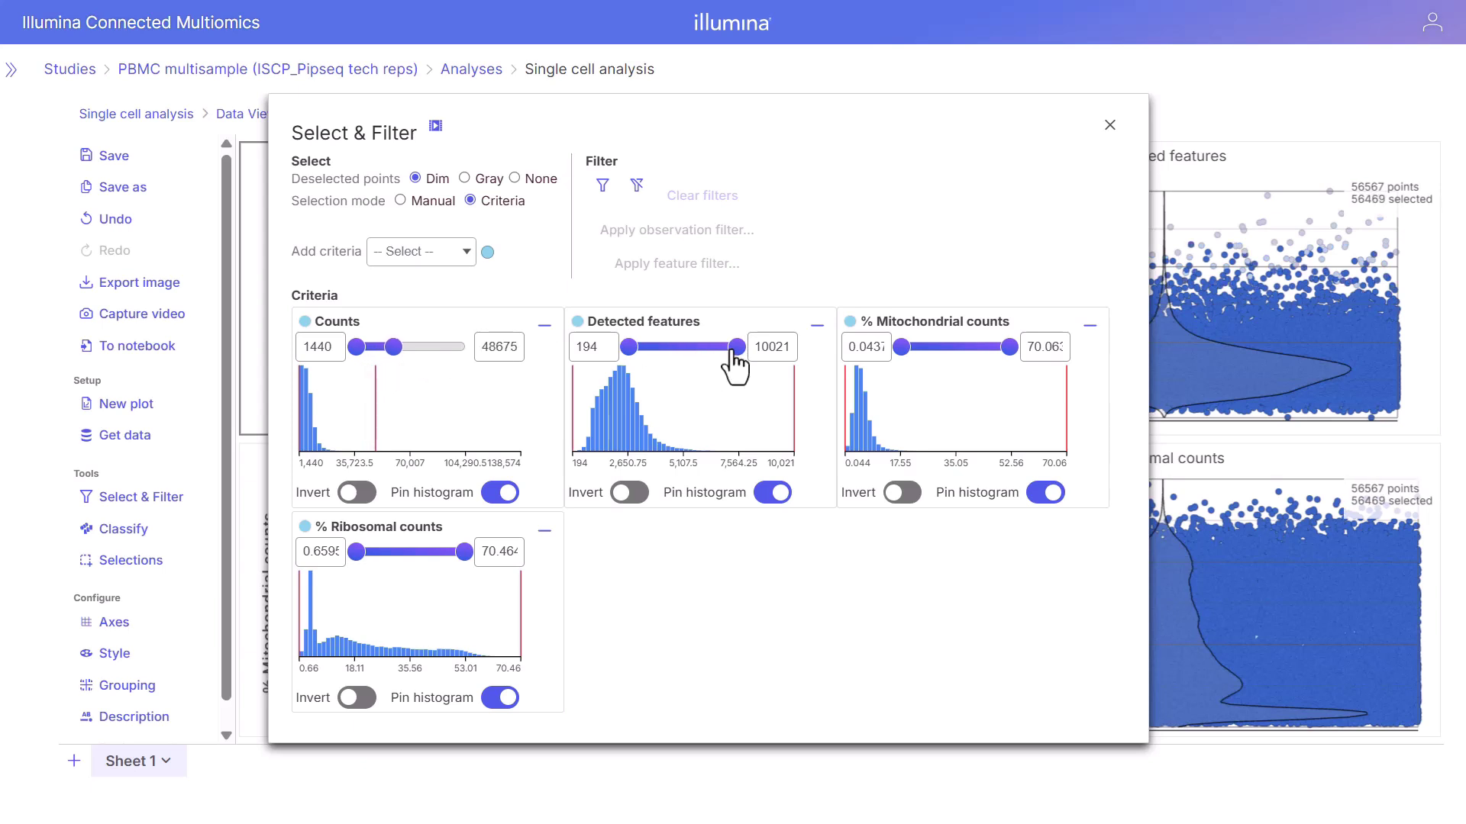
{"action": "left_click_drag", "start_coordinate": [734, 349], "coordinate": [696, 350]}
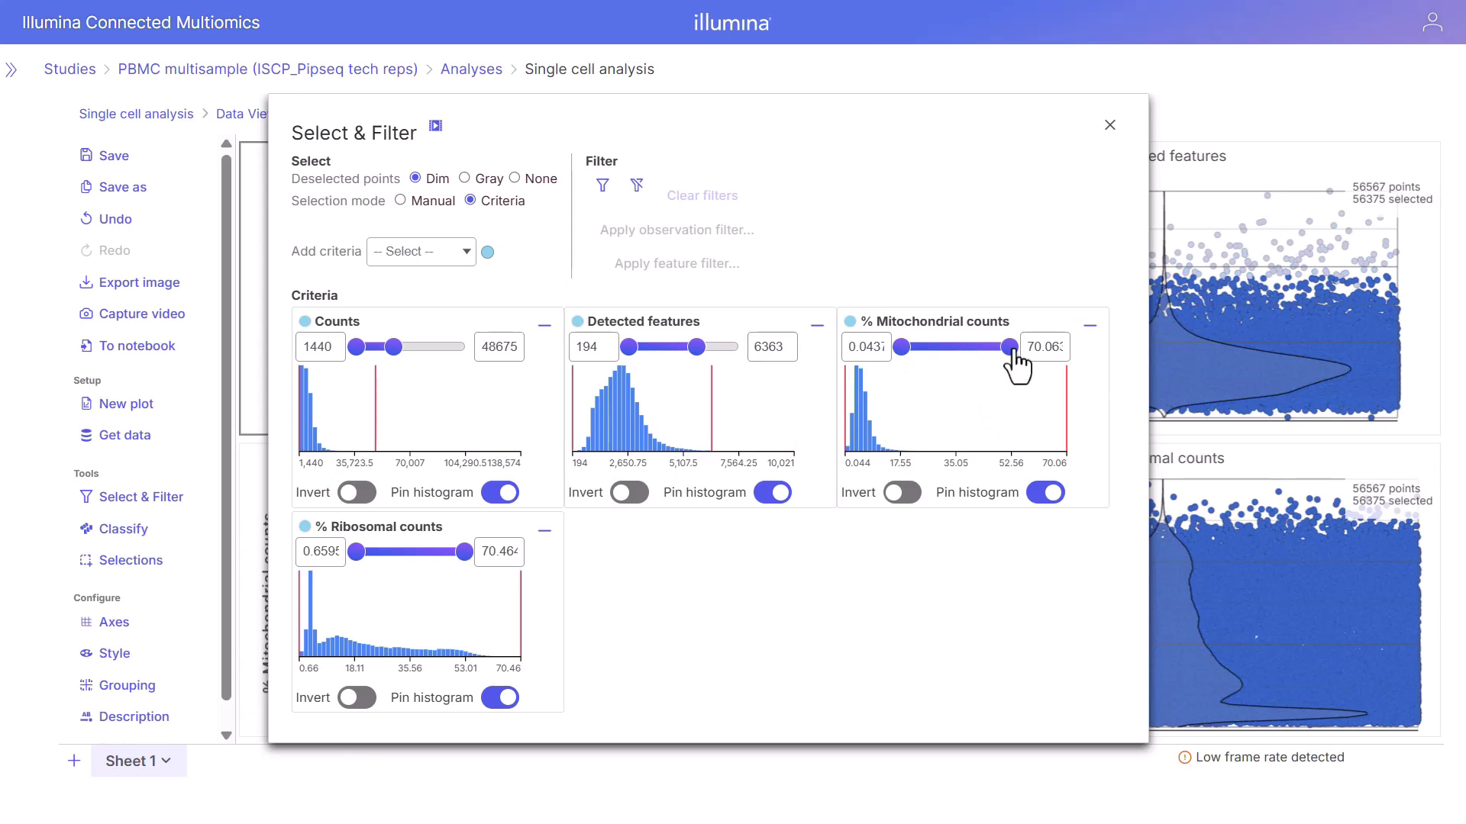
{"action": "left_click_drag", "start_coordinate": [1009, 349], "coordinate": [933, 352]}
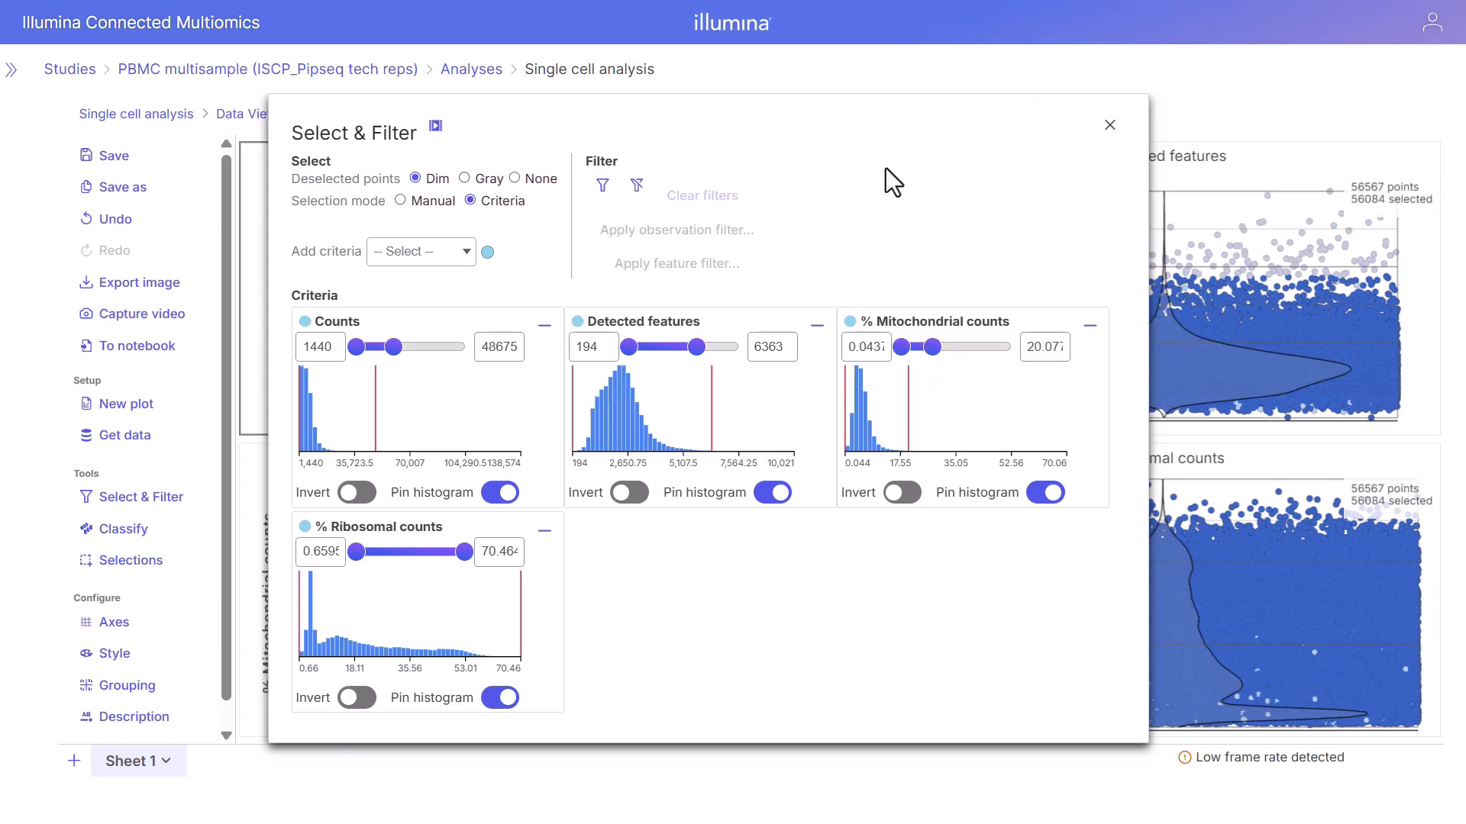
{"action": "left_click", "coordinate": [1109, 125]}
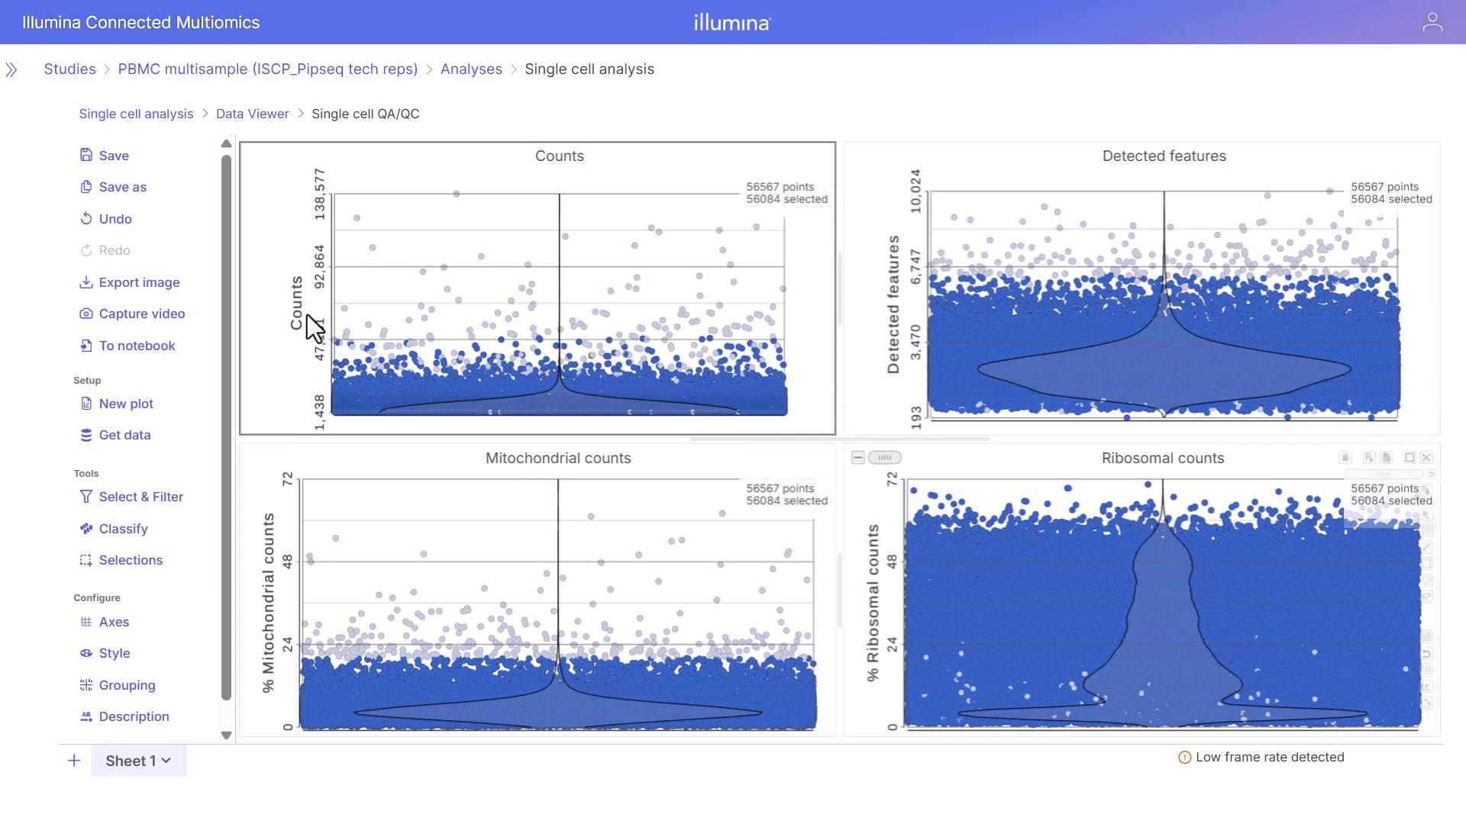
Filter the plots to include the selected cells and apply the observation filter to the Single cell counts data node
{"action": "left_click", "coordinate": [135, 502]}
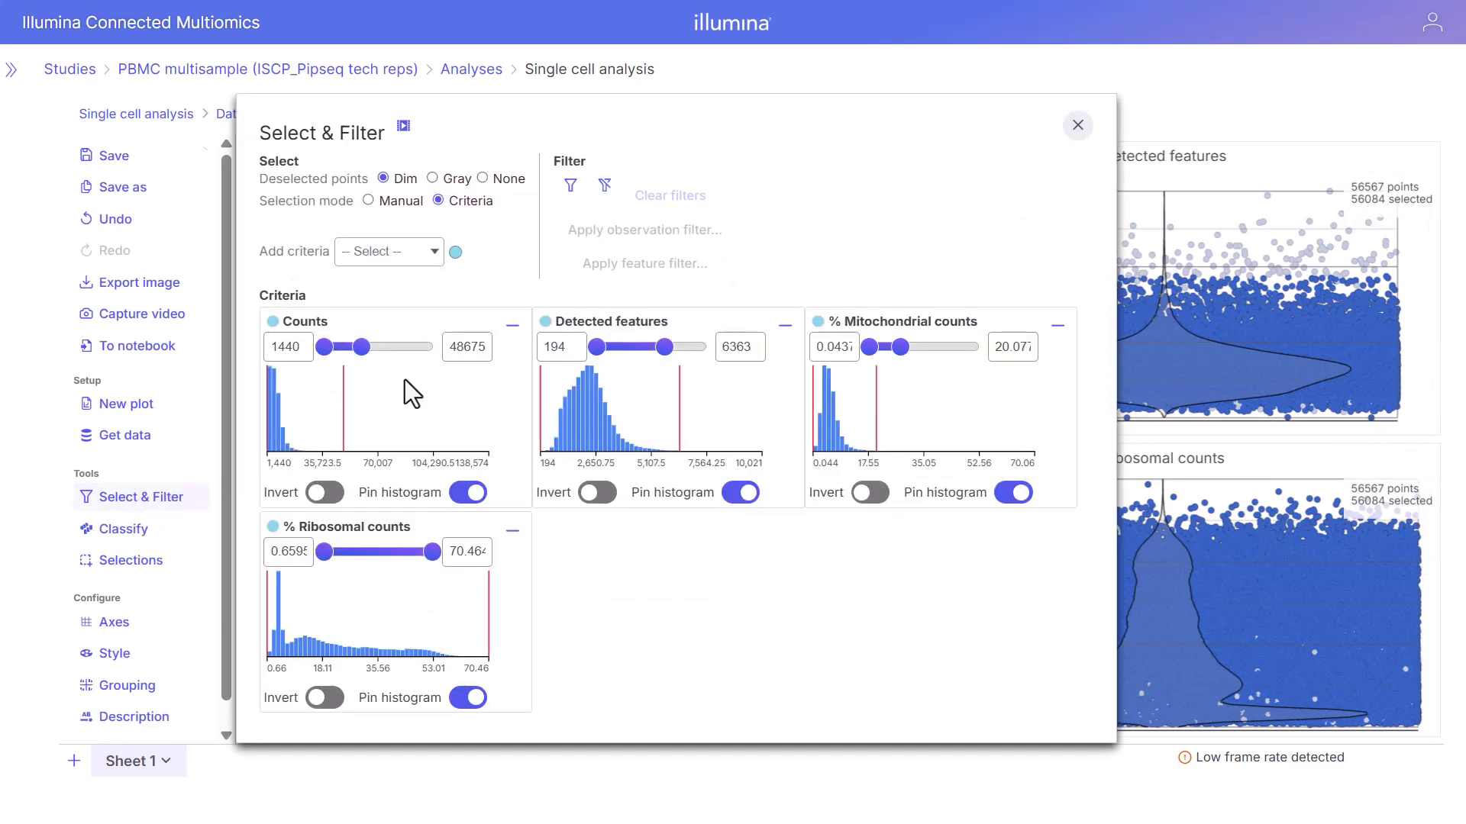
{"action": "left_click", "coordinate": [570, 186]}
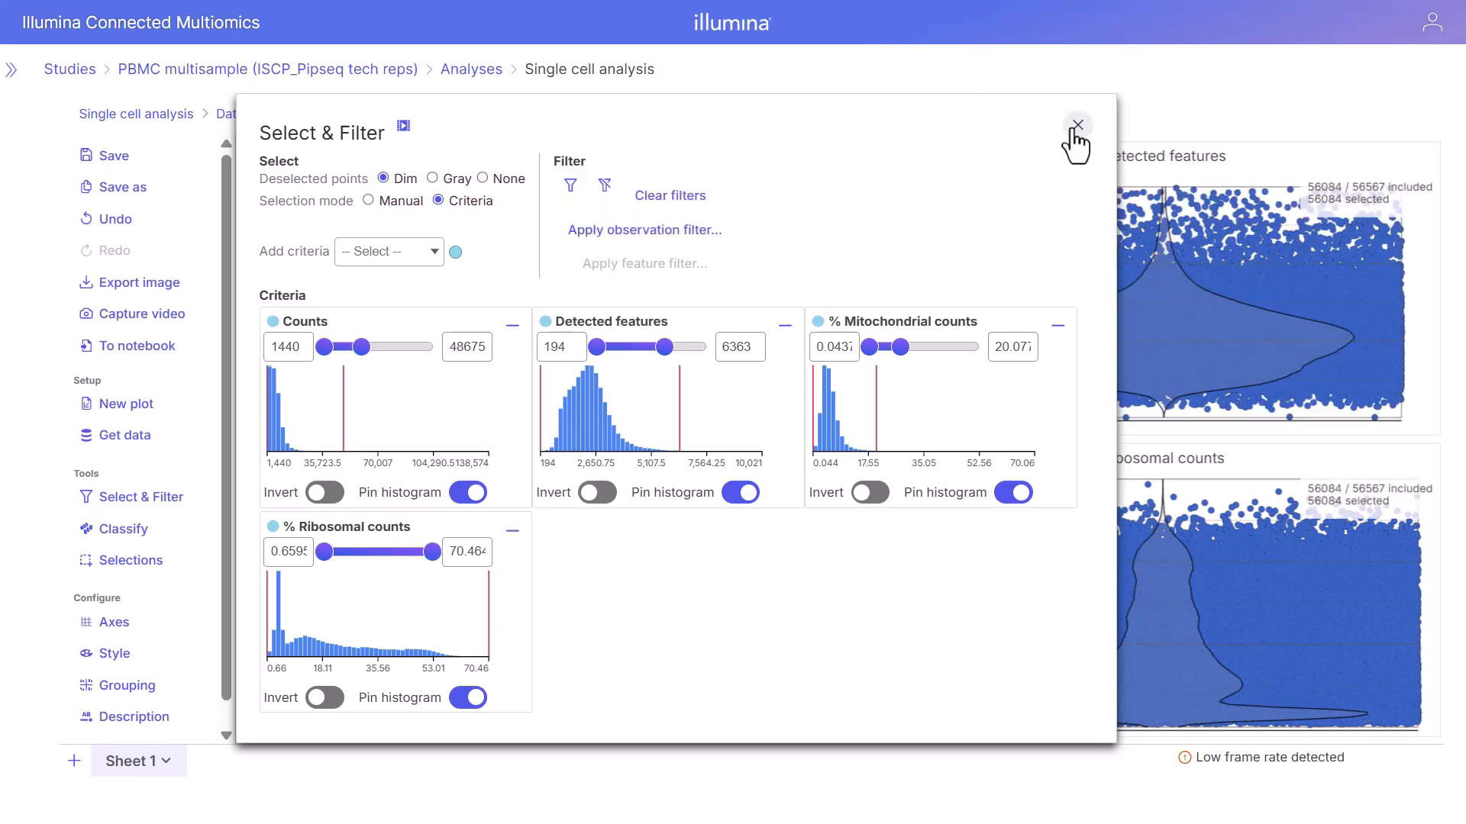
{"action": "left_click_drag", "start_coordinate": [972, 130], "coordinate": [900, 129]}
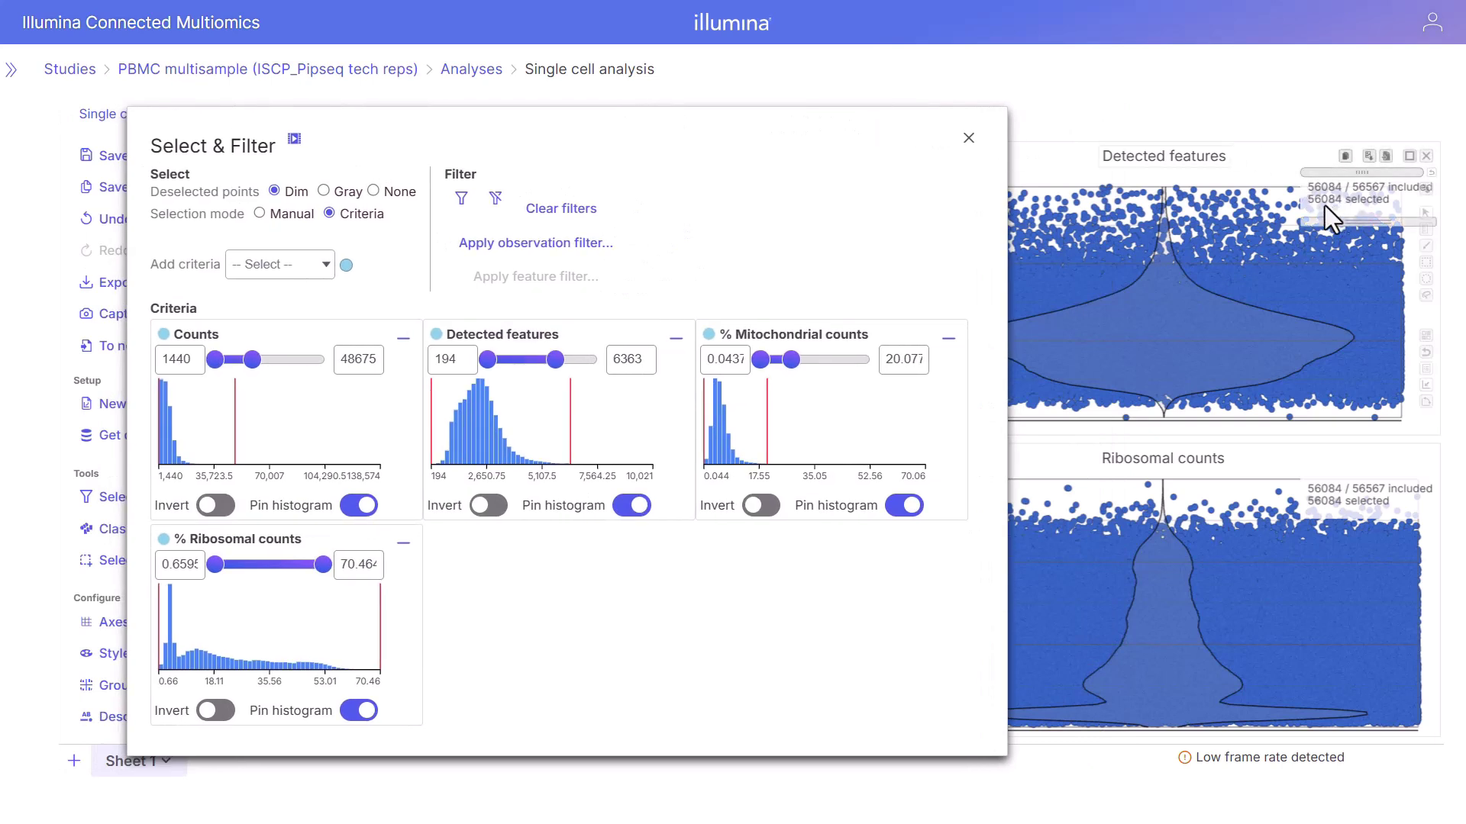
{"action": "left_click", "coordinate": [549, 244]}
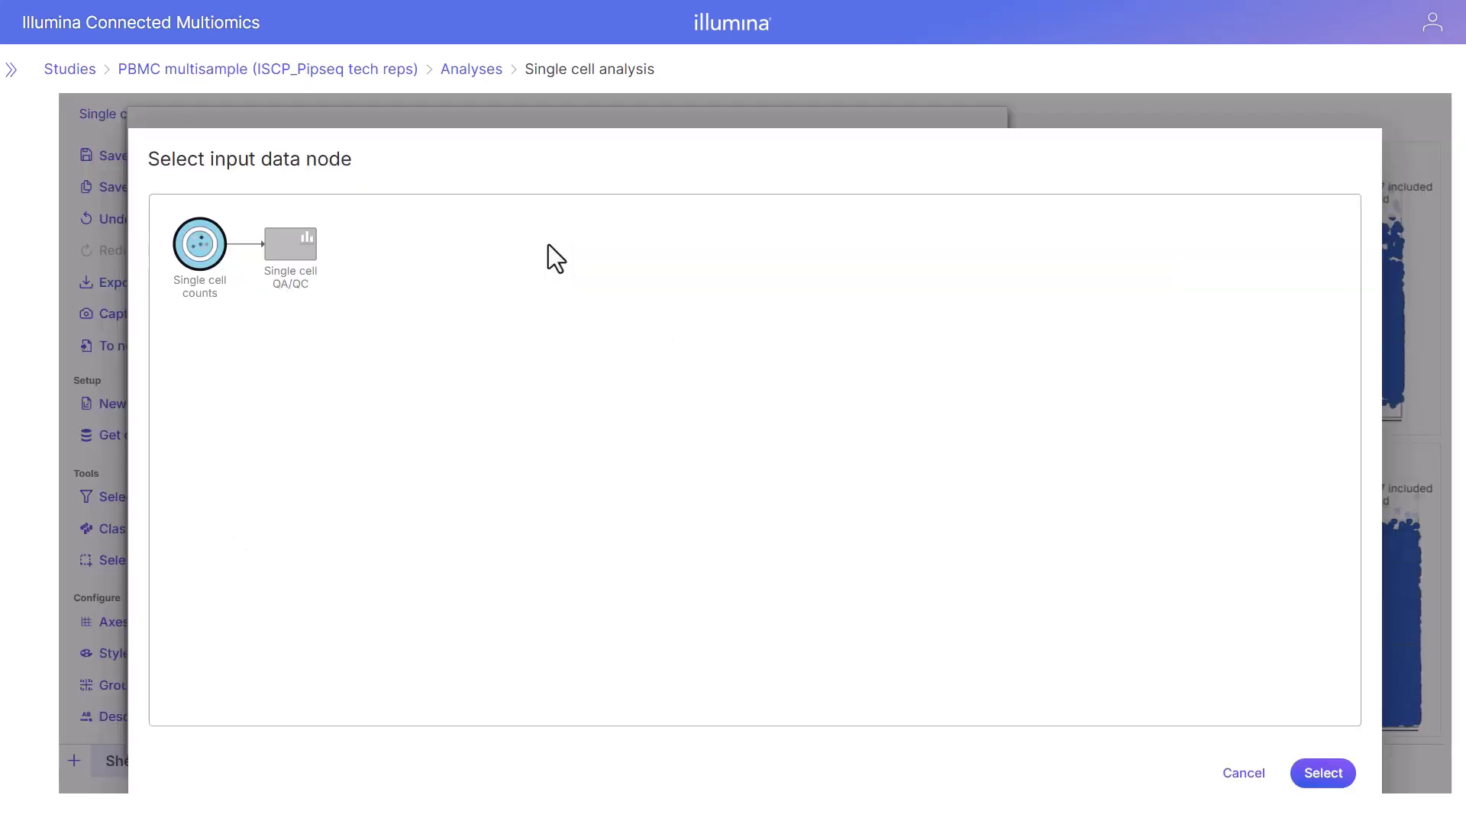
{"action": "left_click", "coordinate": [202, 256]}
{"action": "left_click", "coordinate": [1322, 773]}
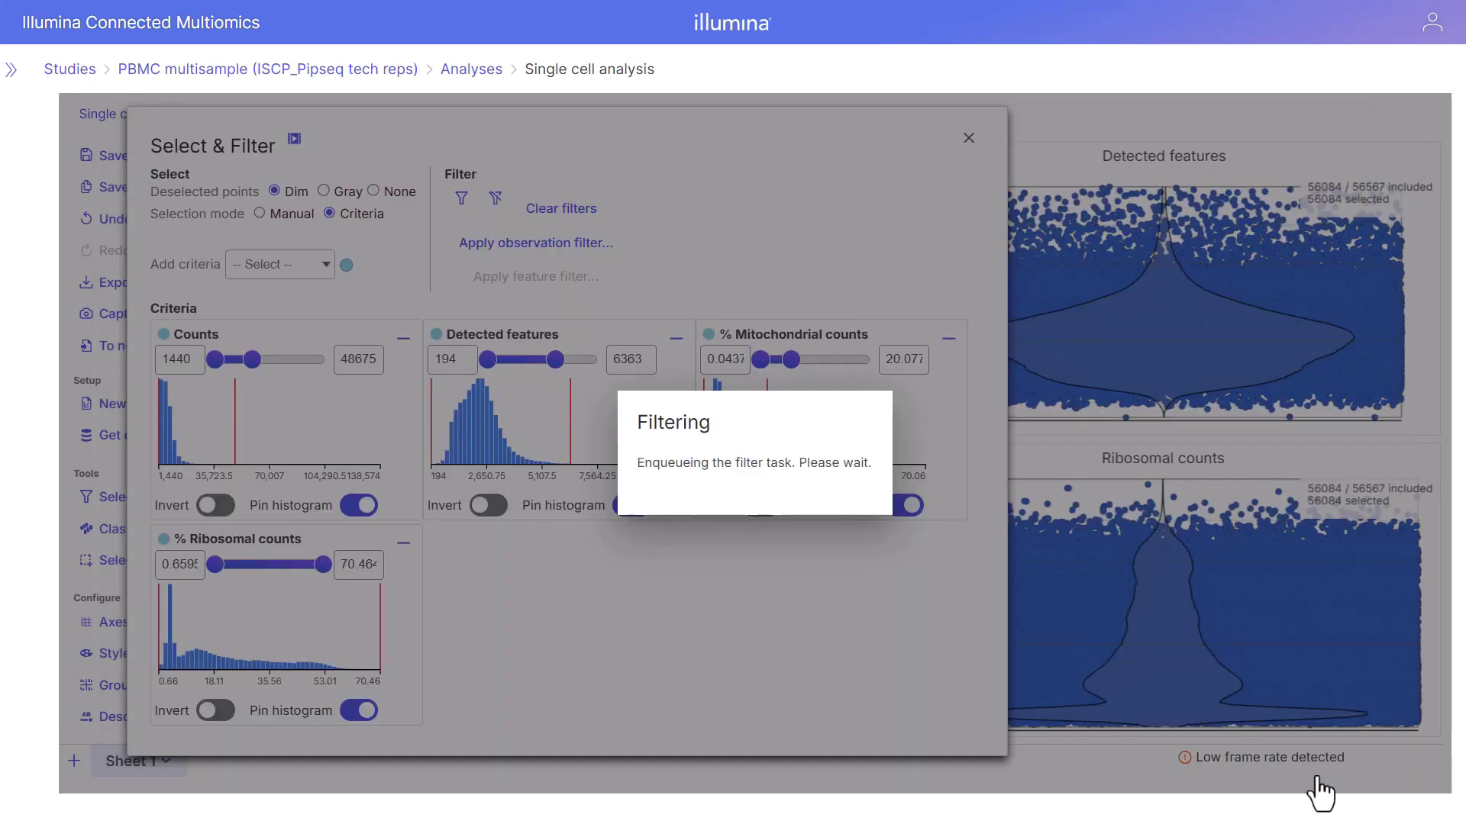
{"action": "left_click", "coordinate": [843, 573]}
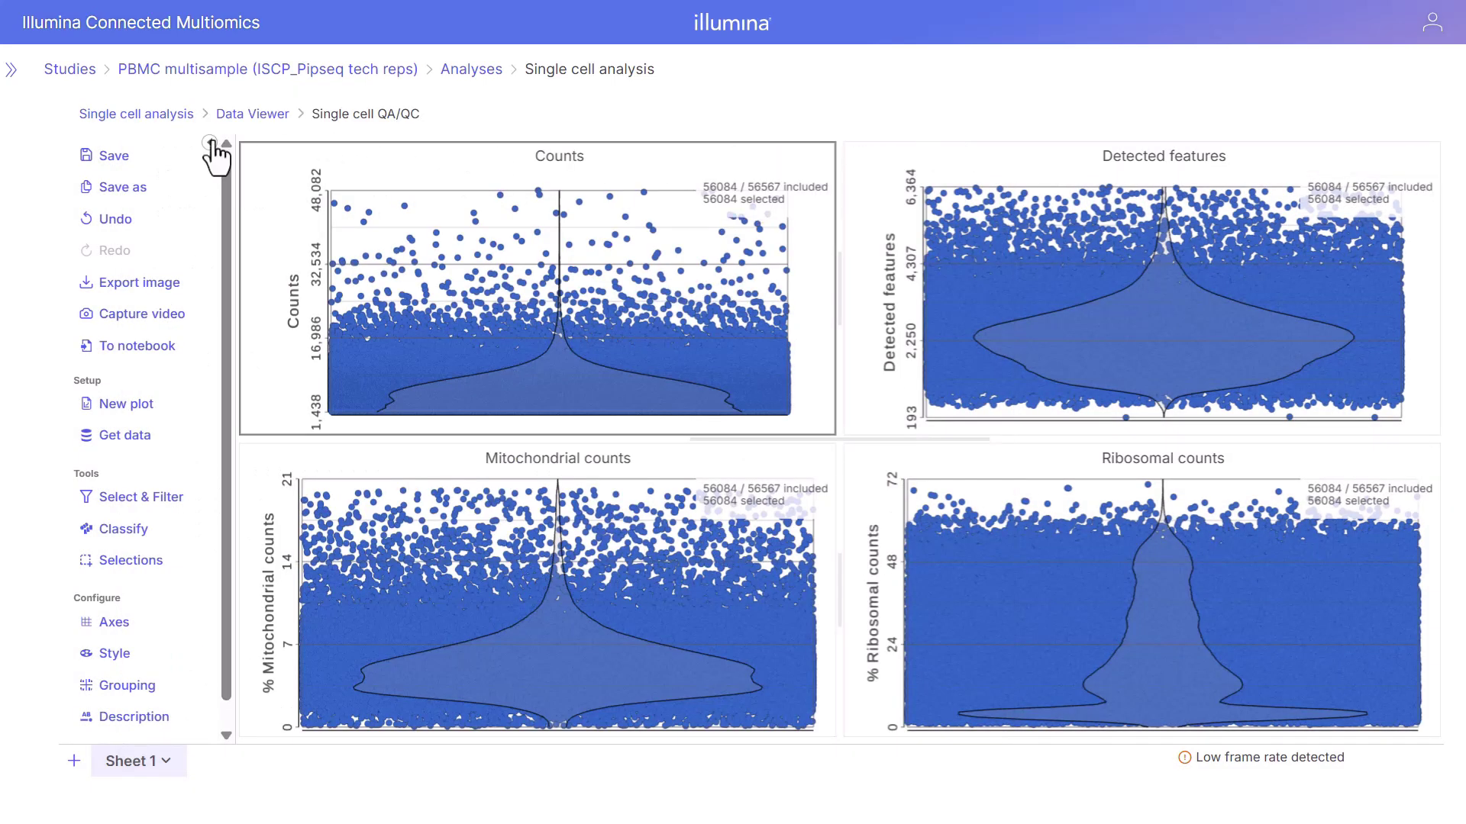
Collapse the data viewer's tool labels and return to the Single cell analysis pipeline without saving the viewer session
{"action": "left_click", "coordinate": [210, 144]}
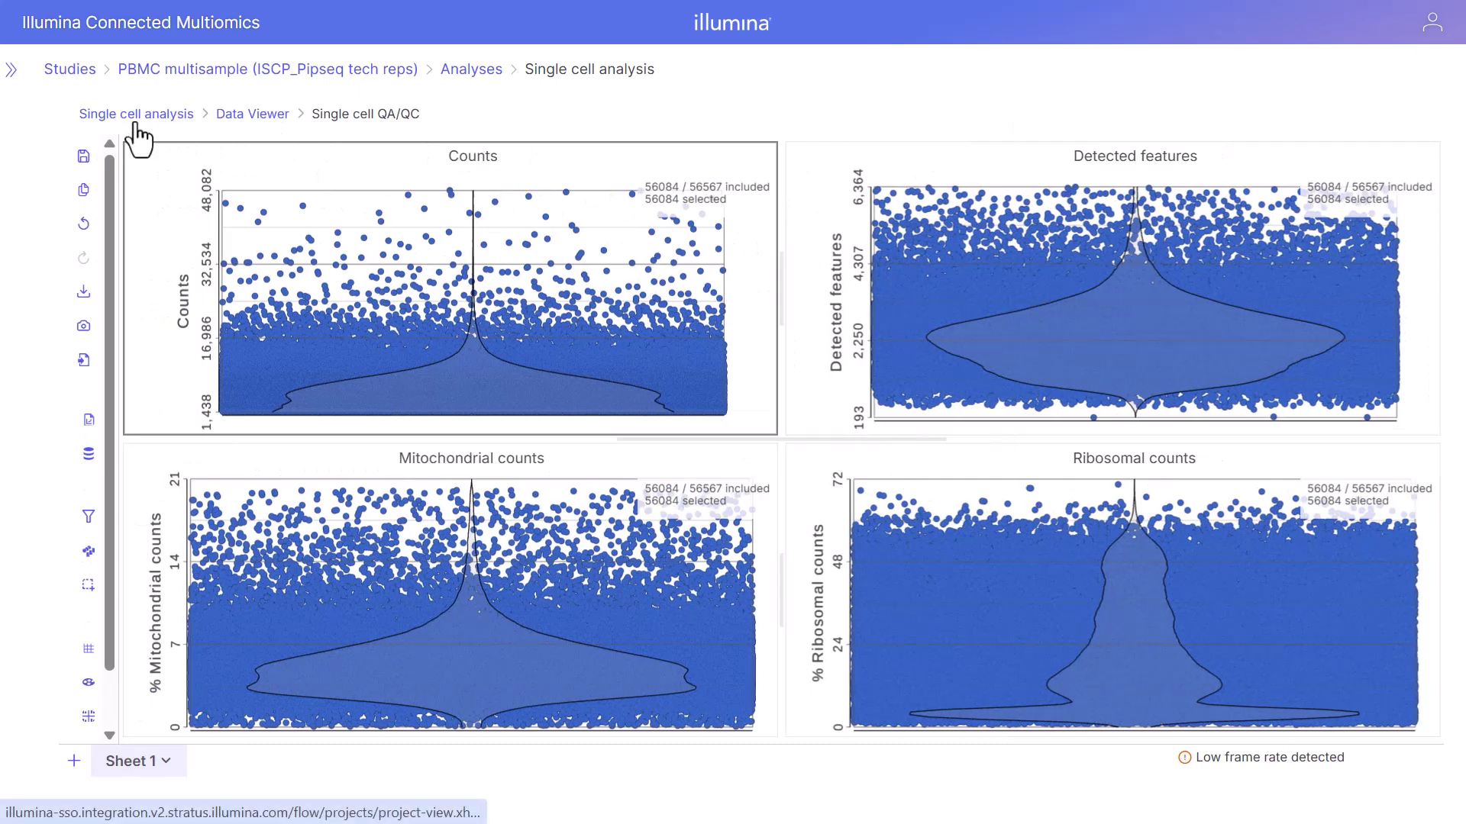
{"action": "left_click", "coordinate": [145, 116]}
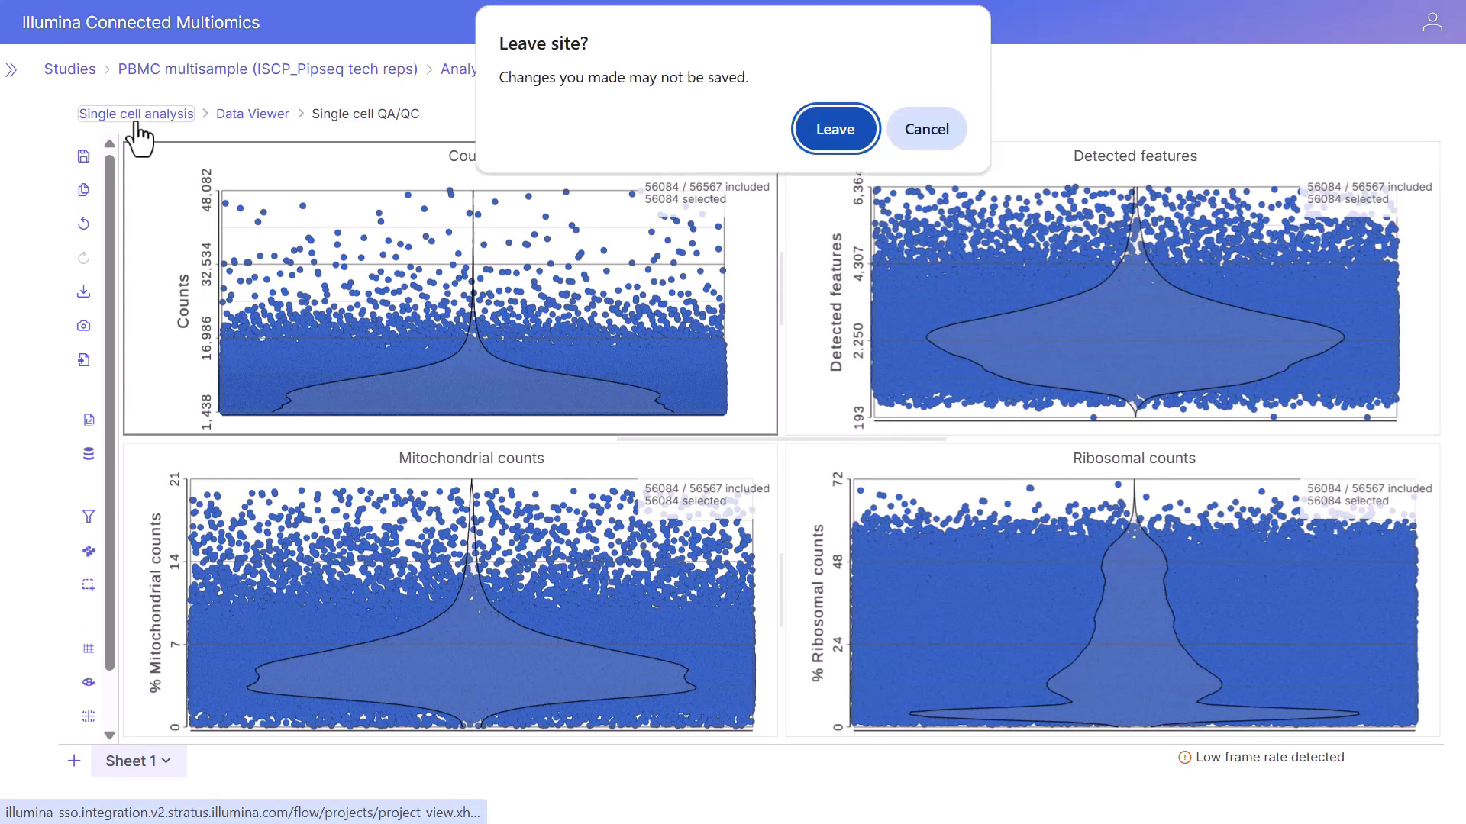
{"action": "left_click", "coordinate": [842, 136]}
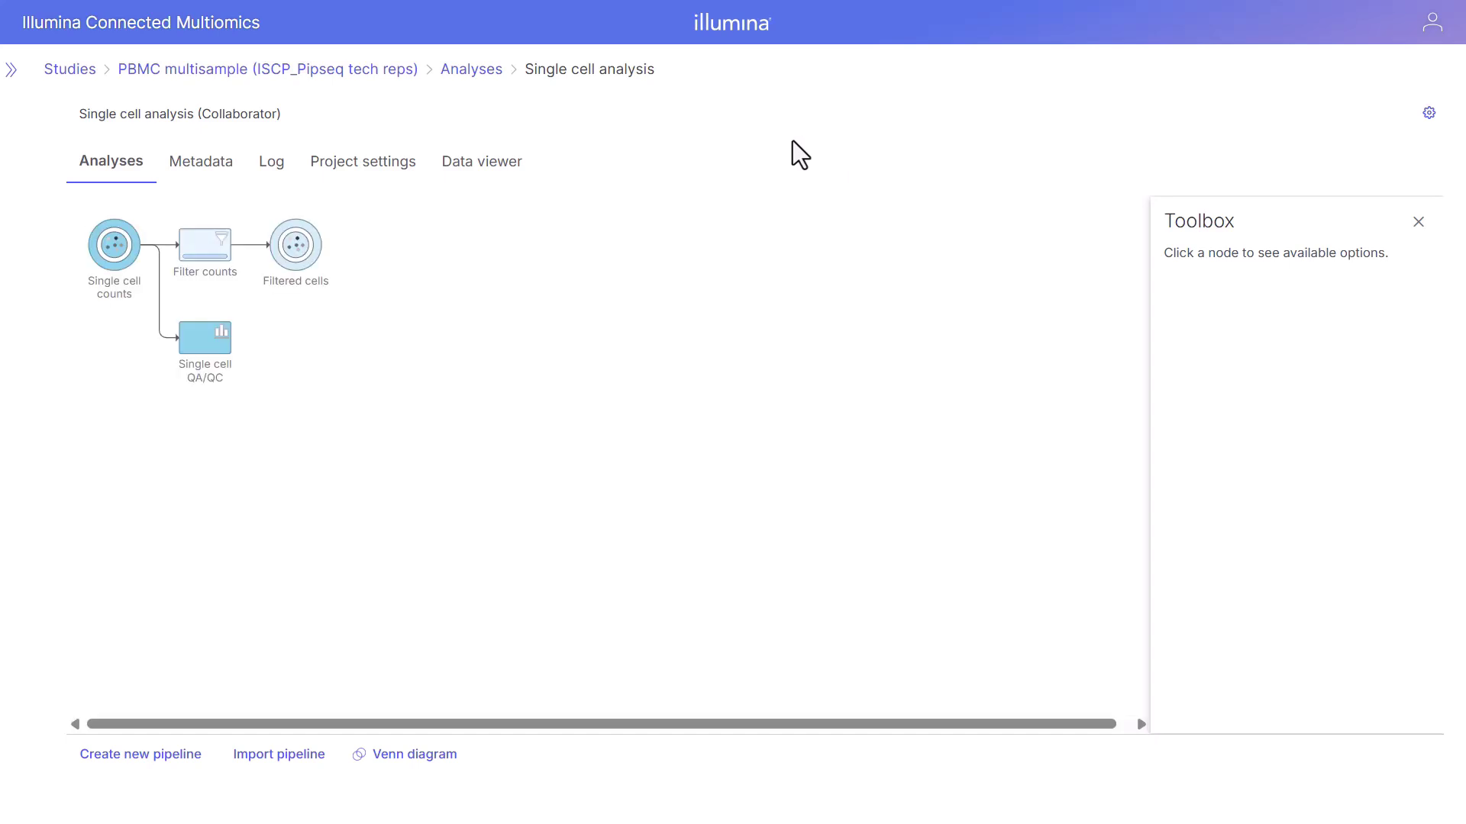
Start a Filter features task on the Filtered cells node with the Noise reduction filter type
{"action": "mouse_move", "coordinate": [207, 252]}
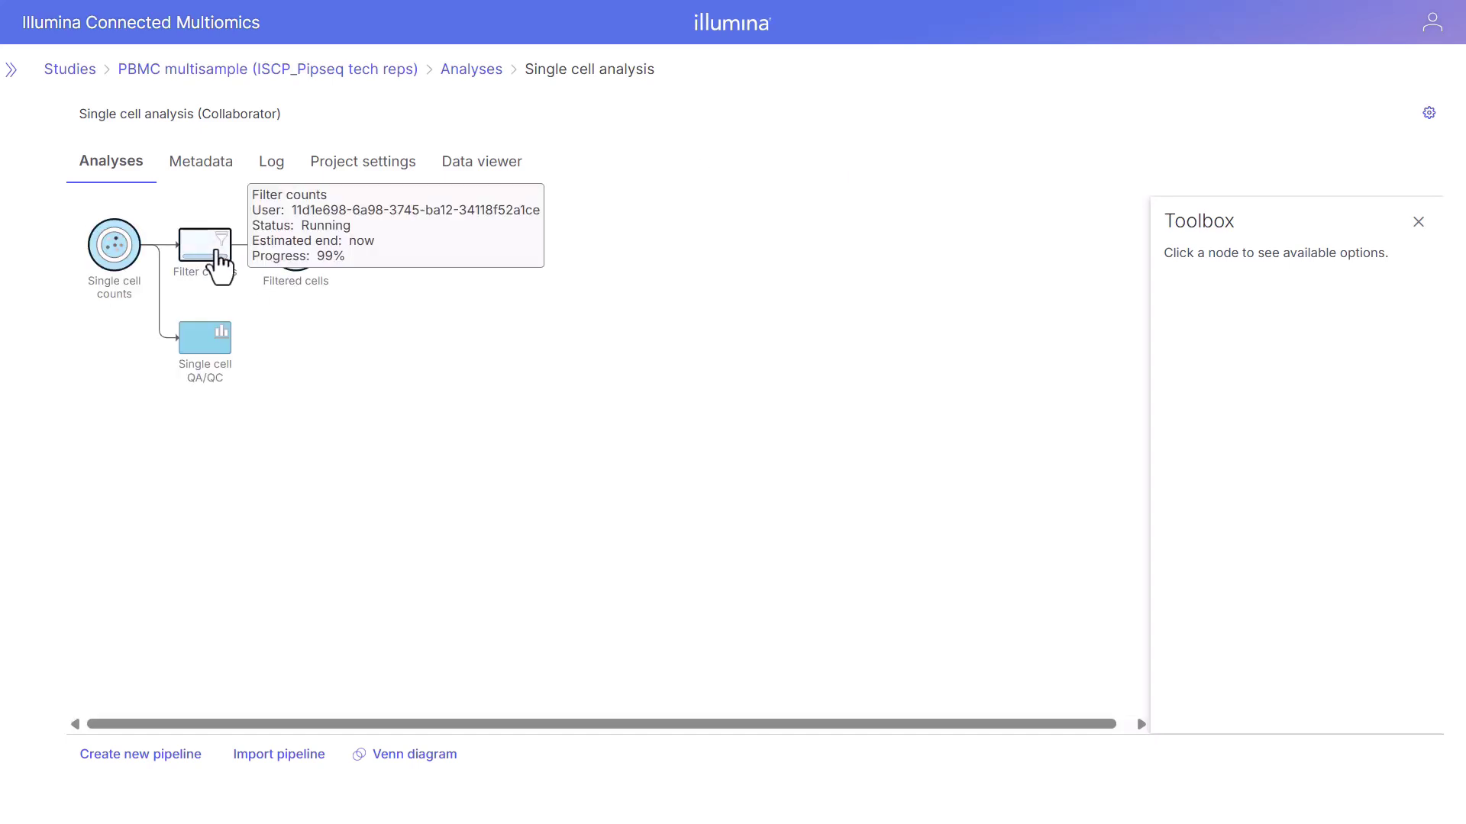
{"action": "mouse_move", "coordinate": [297, 265]}
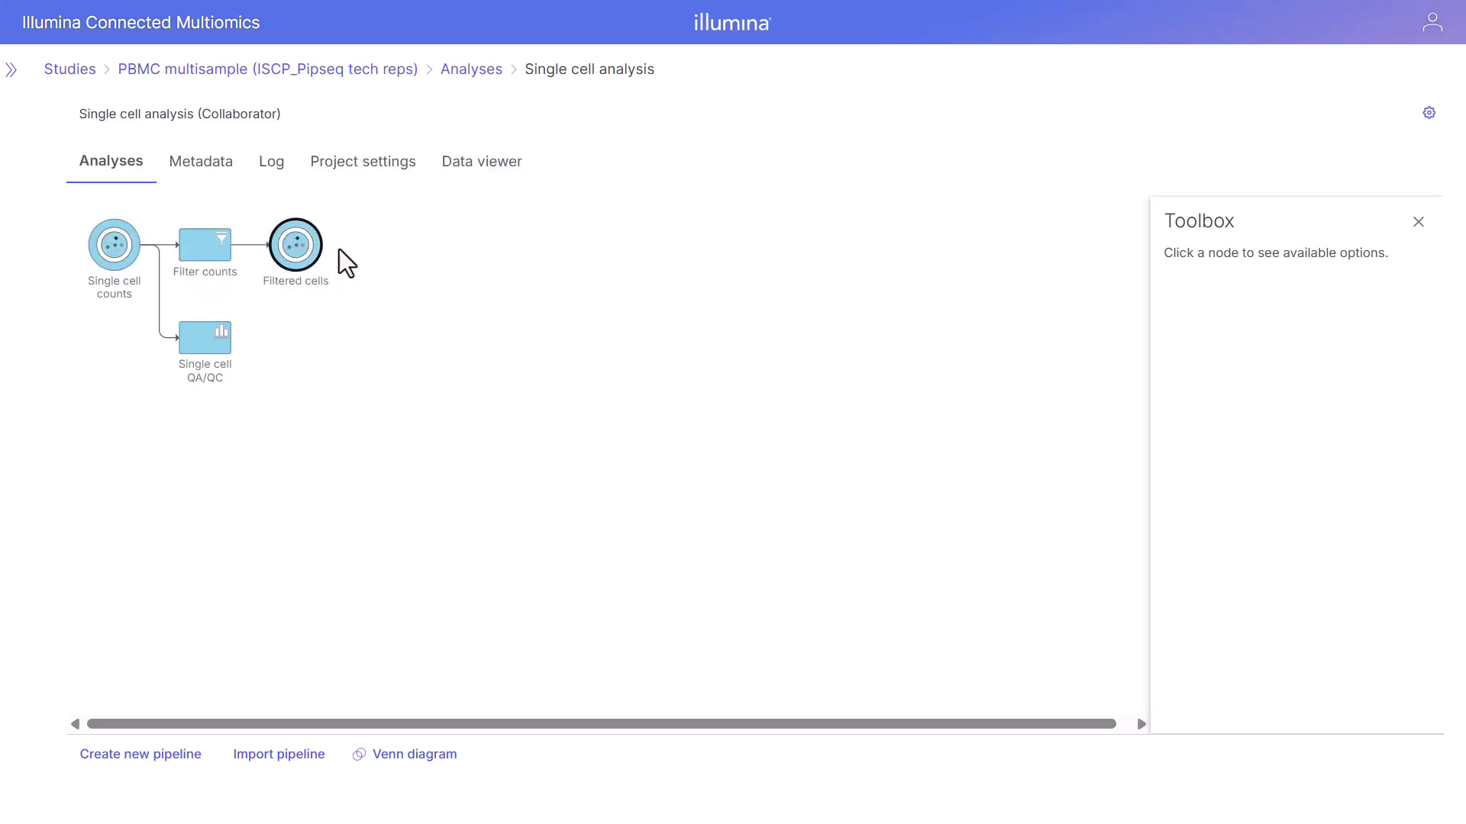
{"action": "left_click", "coordinate": [301, 259]}
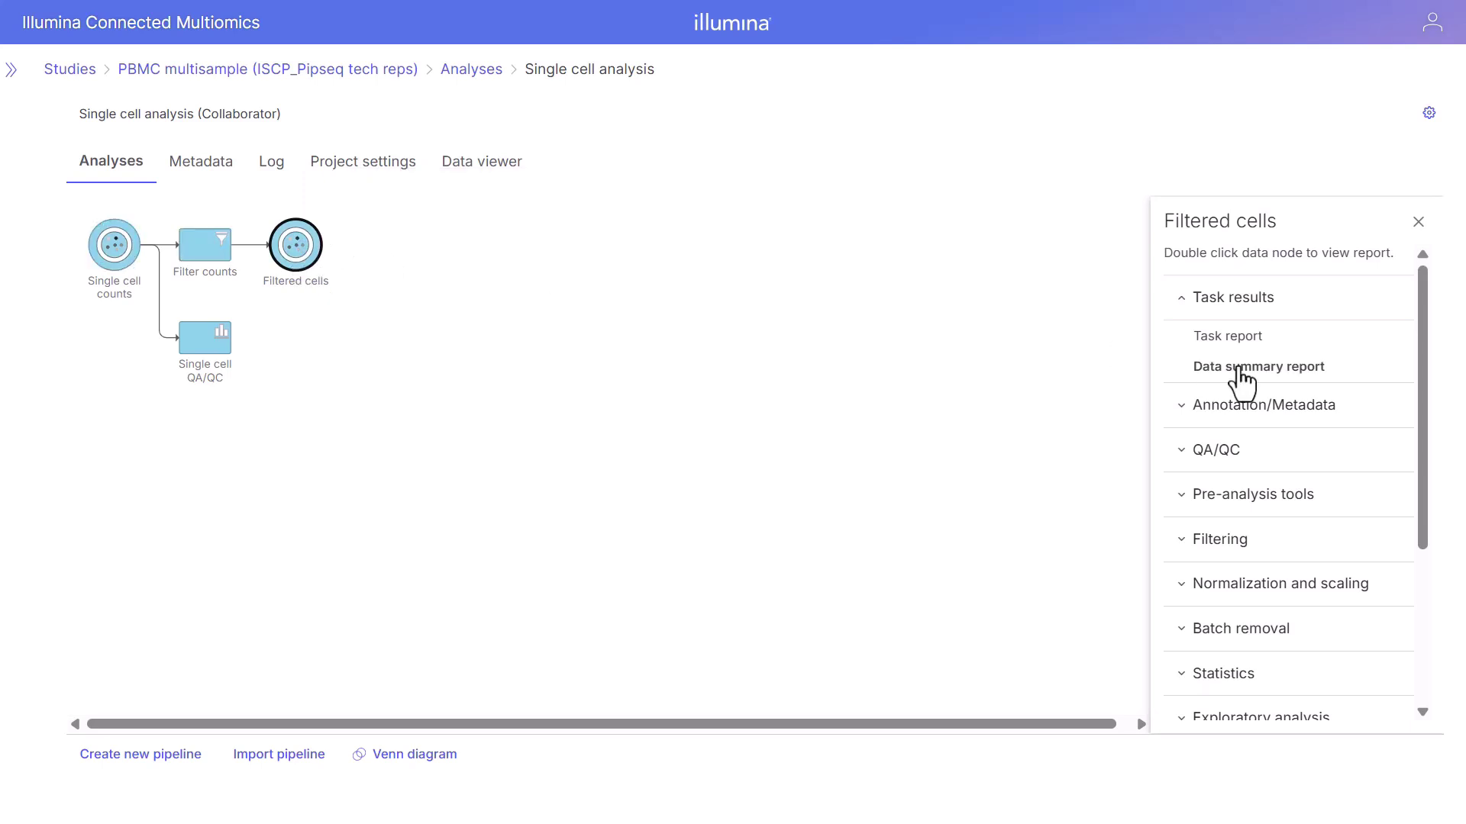
{"action": "left_click", "coordinate": [1214, 543]}
{"action": "scroll", "coordinate": [1216, 504], "scroll_direction": "down", "scroll_amount": 2}
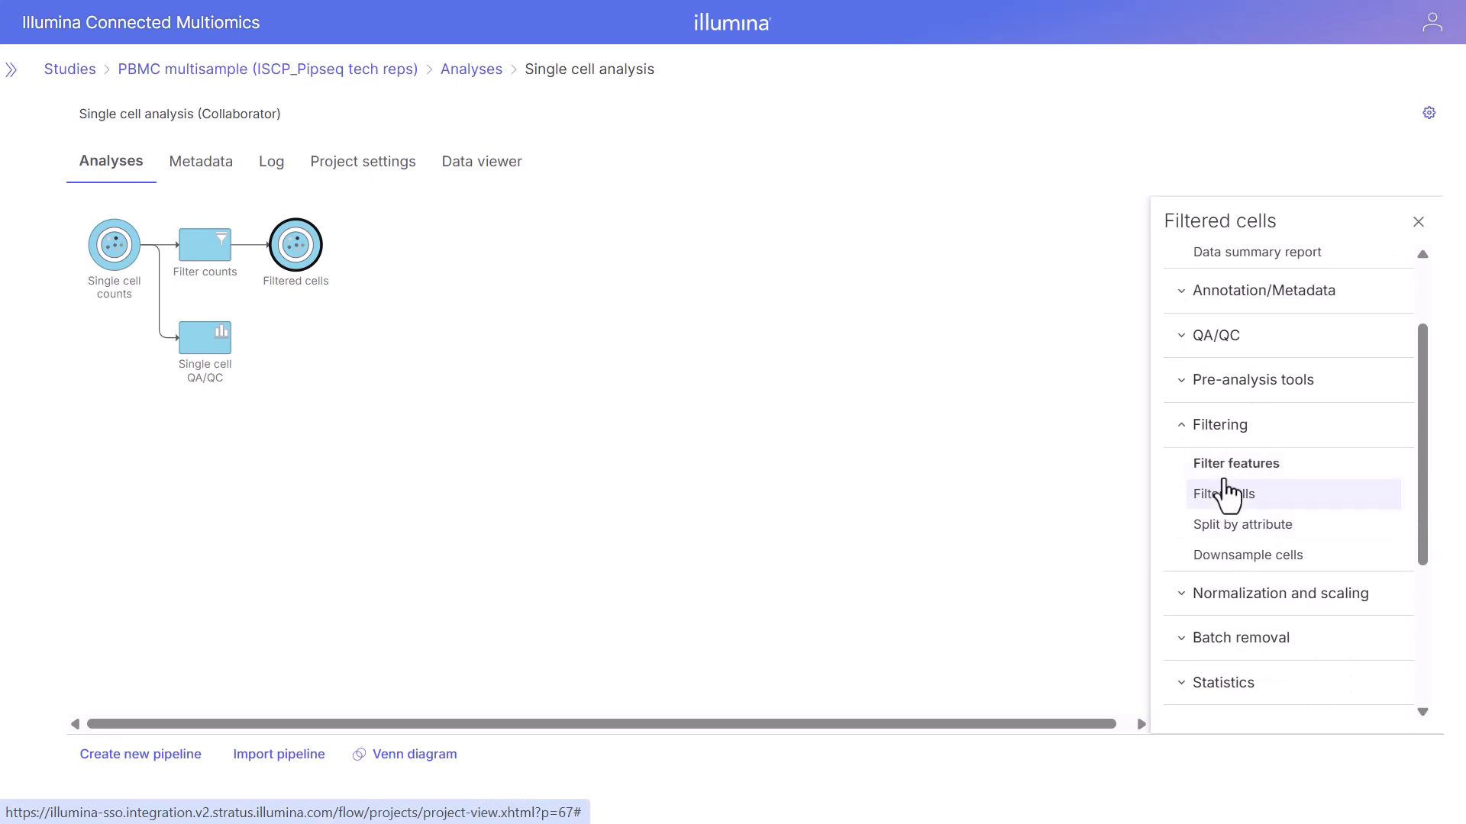
{"action": "left_click", "coordinate": [1222, 466]}
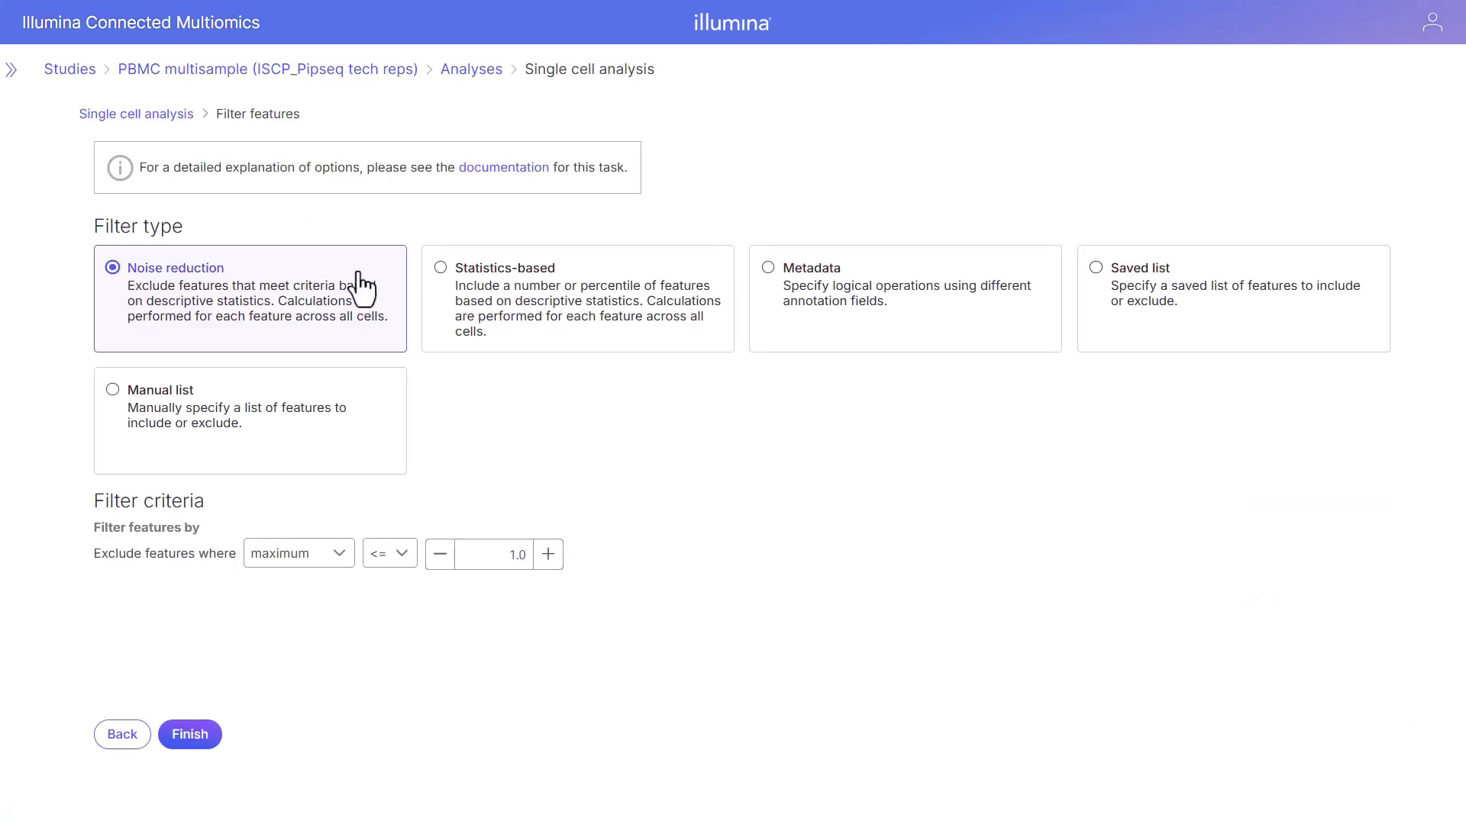
{"action": "left_click", "coordinate": [615, 299]}
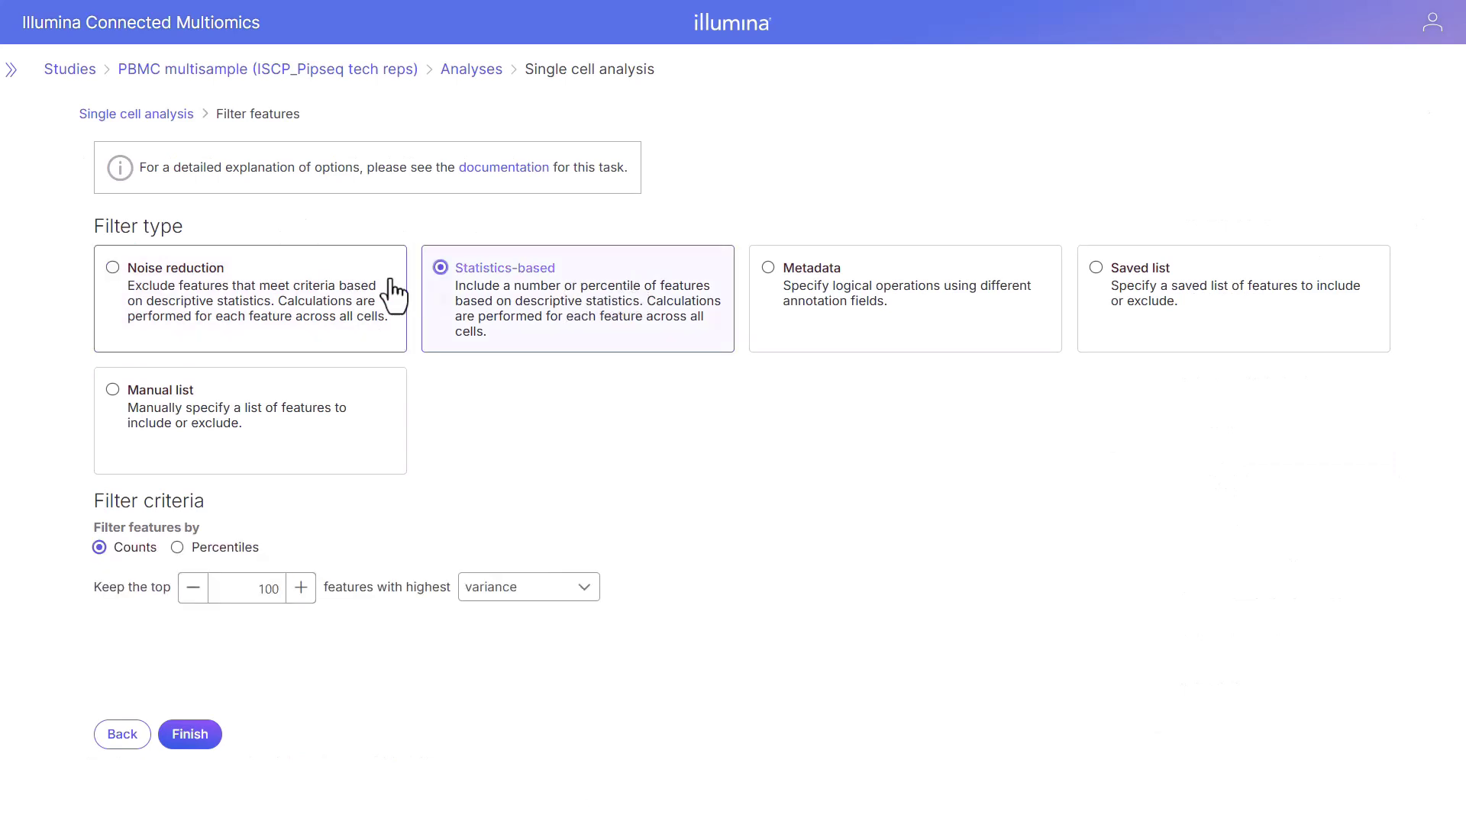
{"action": "left_click", "coordinate": [286, 307]}
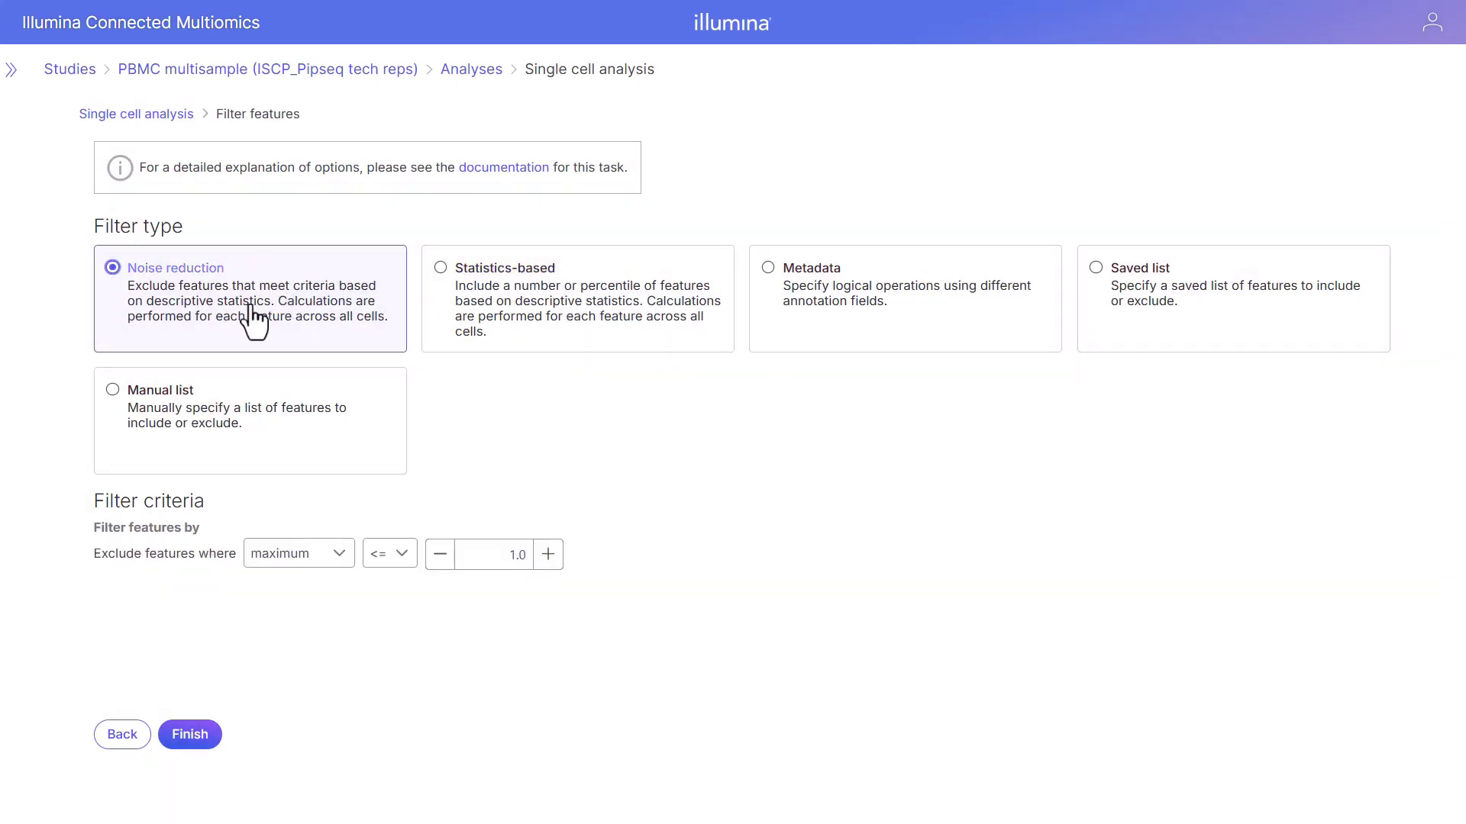
Exclude features where the value is <= 0 in at least 100% of the cells and run the filter task
{"action": "left_click", "coordinate": [343, 558]}
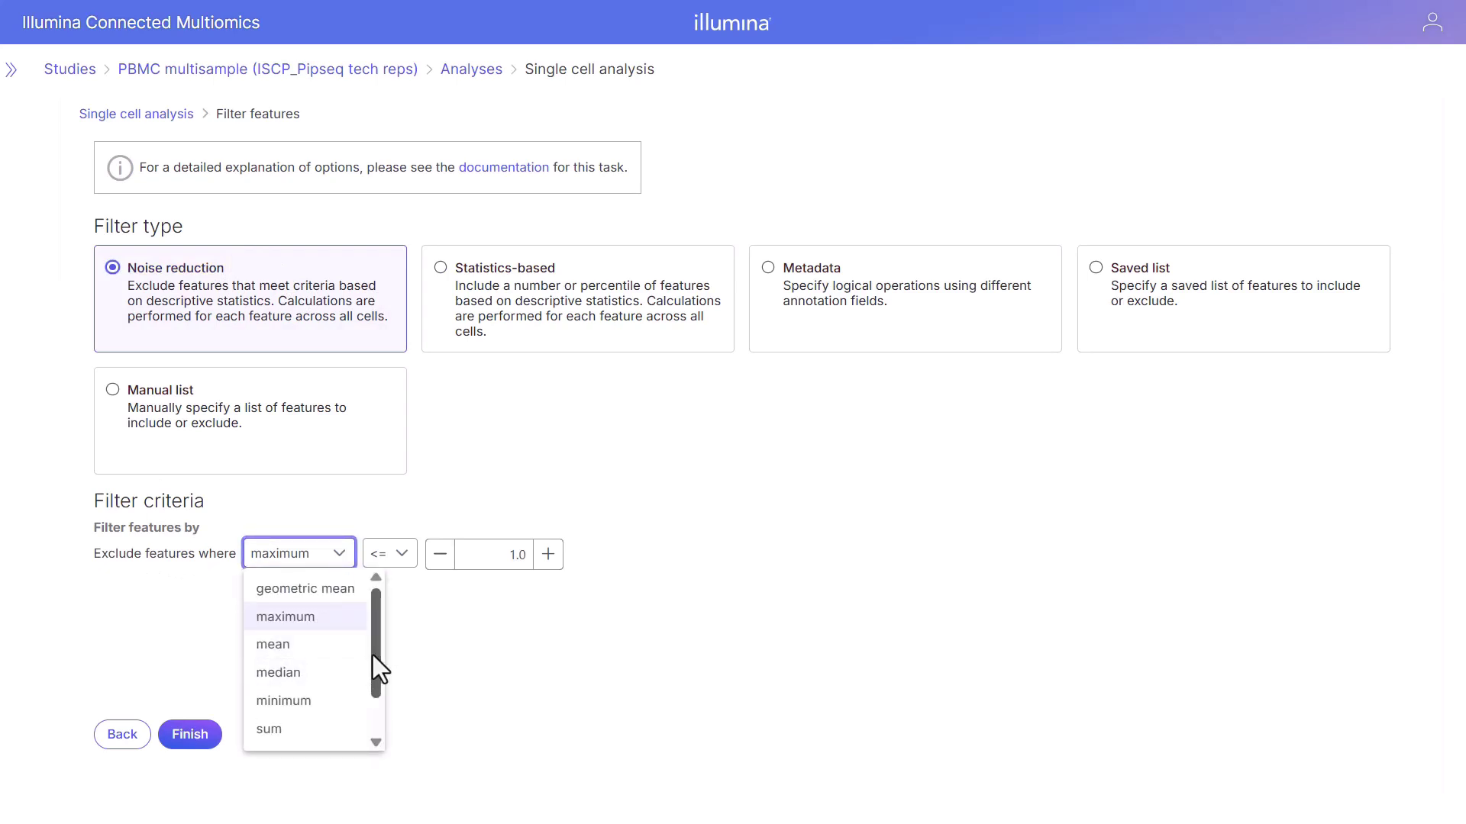
{"action": "scroll", "coordinate": [373, 655], "scroll_direction": "down", "scroll_amount": 2}
{"action": "left_click", "coordinate": [347, 744]}
{"action": "left_click", "coordinate": [495, 555]}
{"action": "double_click", "coordinate": [495, 555]}
{"action": "type", "text": "0"}
{"action": "key", "text": "Tab"}
{"action": "type", "text": "100"}
{"action": "left_click", "coordinate": [687, 632]}
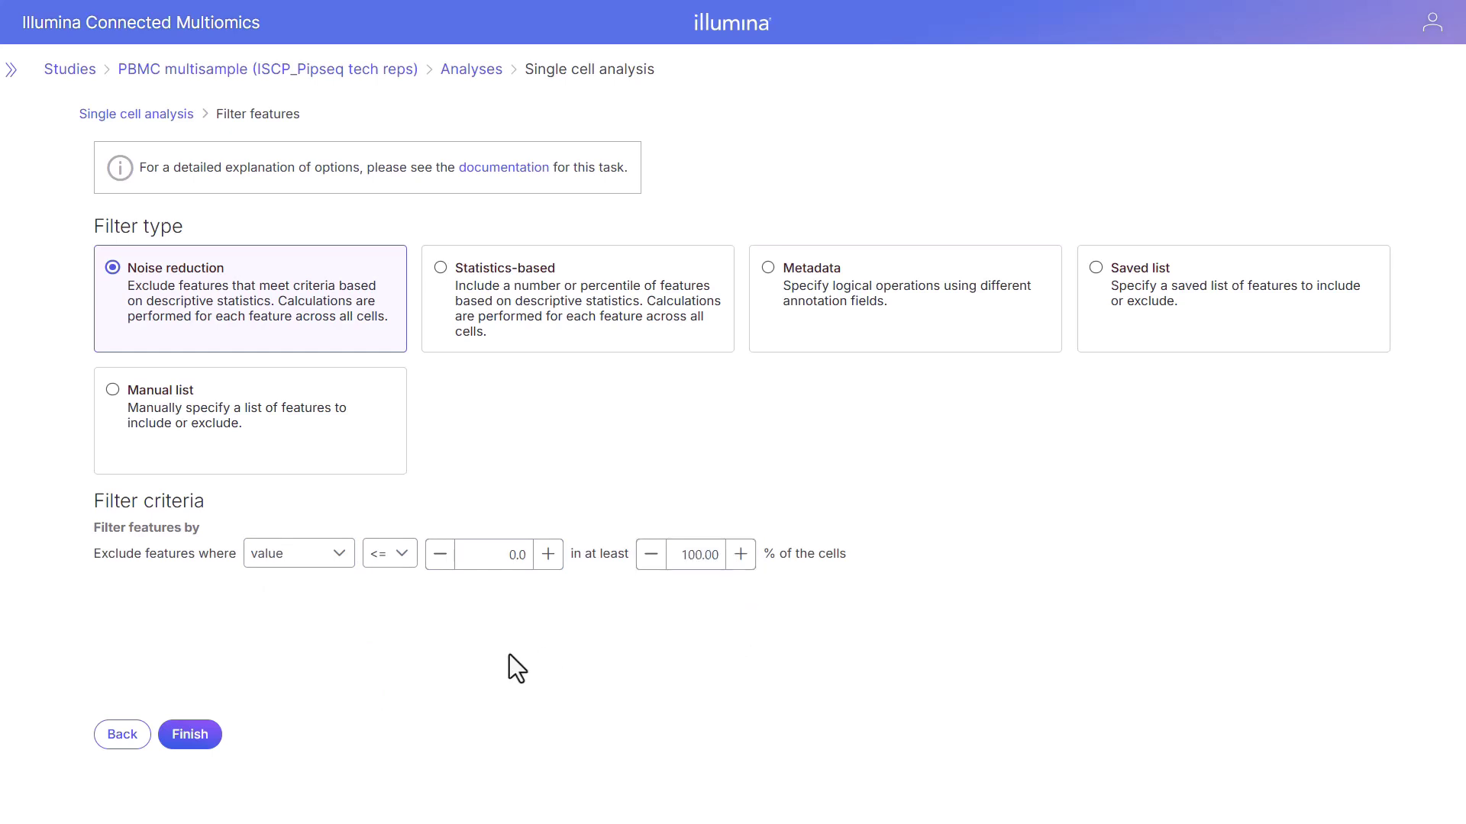
{"action": "left_click", "coordinate": [201, 741]}
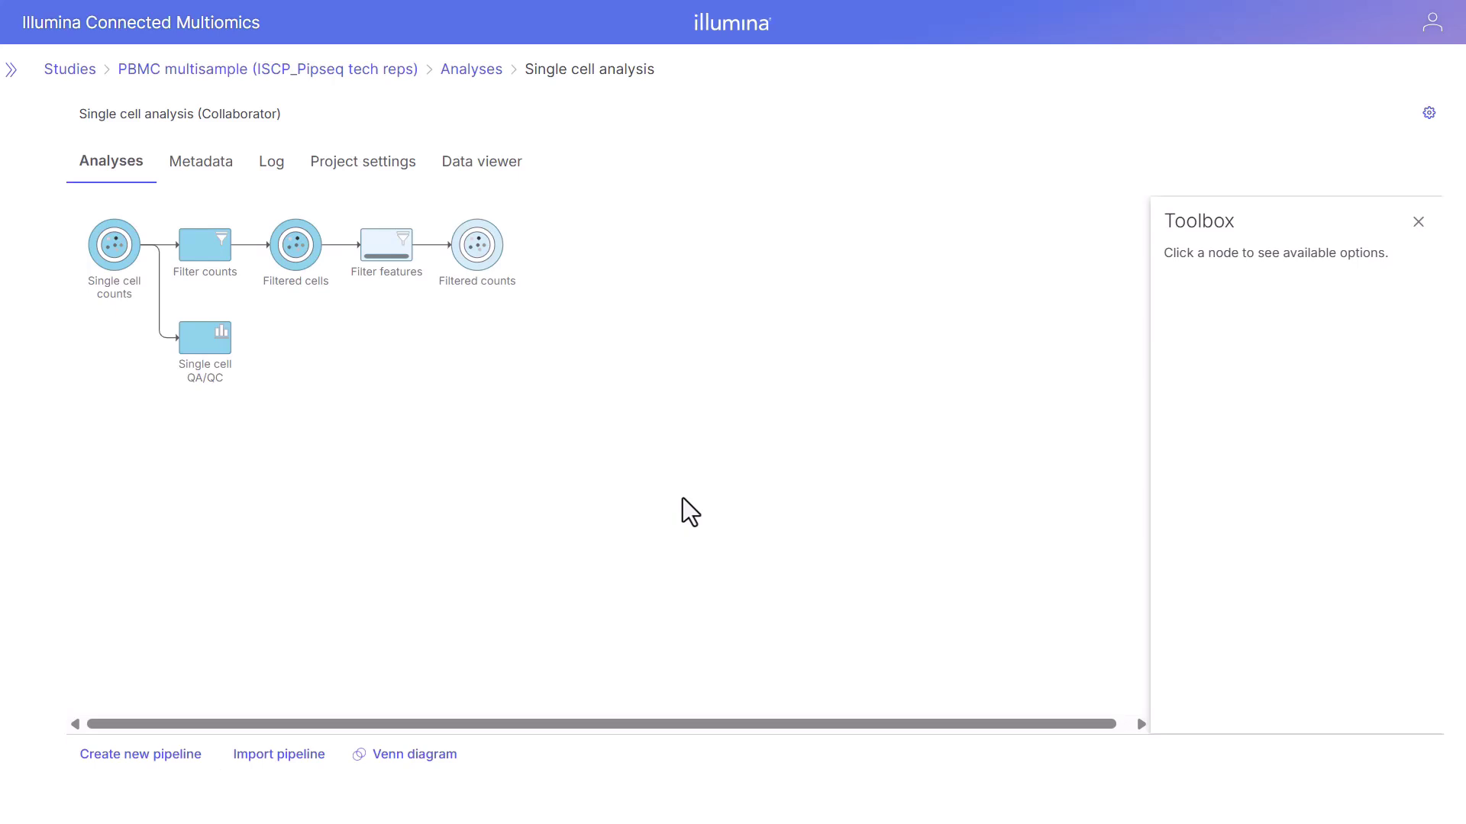
Normalize the Filtered counts node on cells with the recommended methods: CPM, Add 1 and Log 2.0
{"action": "mouse_move", "coordinate": [479, 258]}
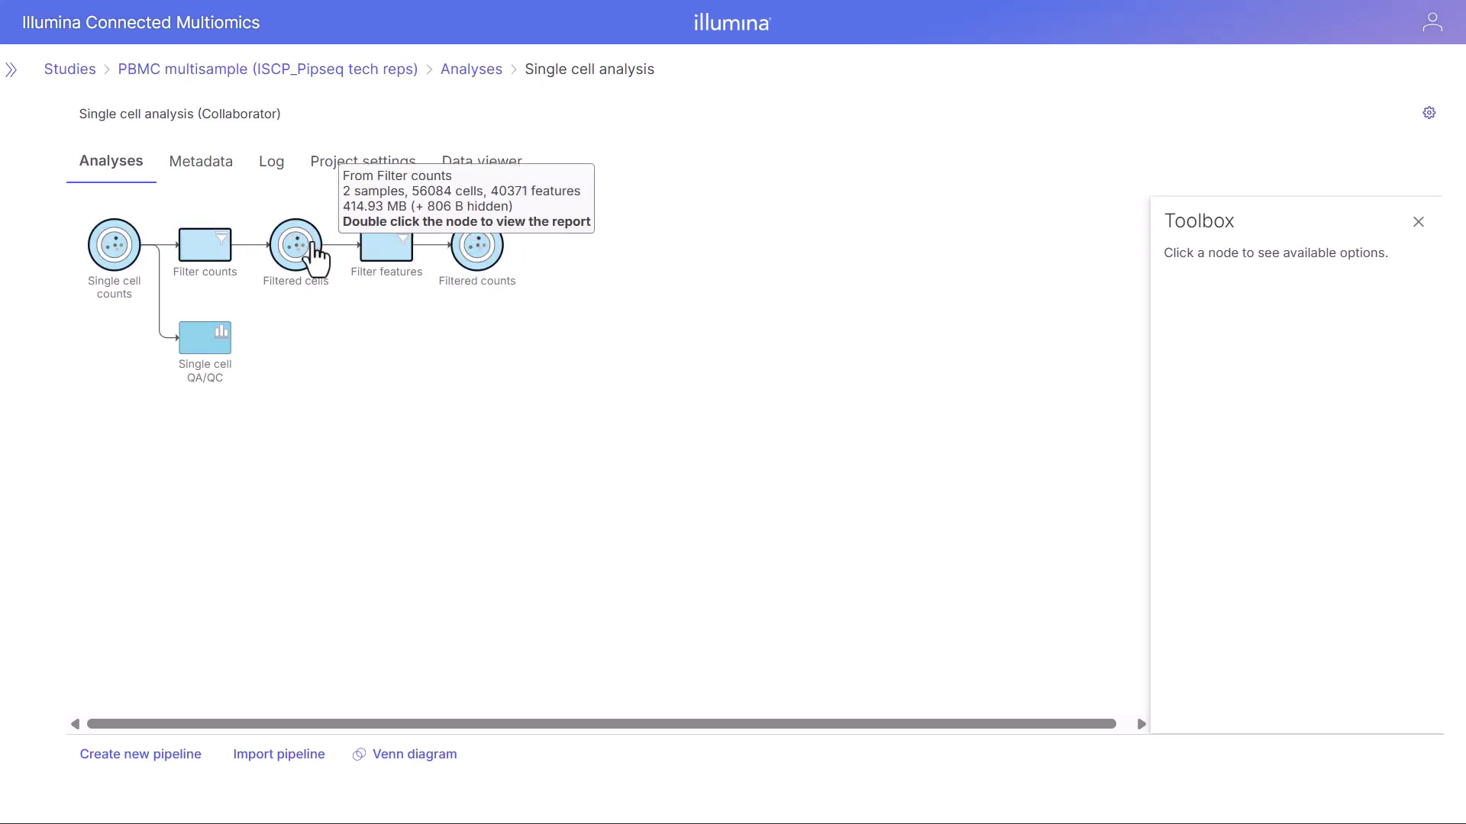
{"action": "left_click", "coordinate": [489, 265]}
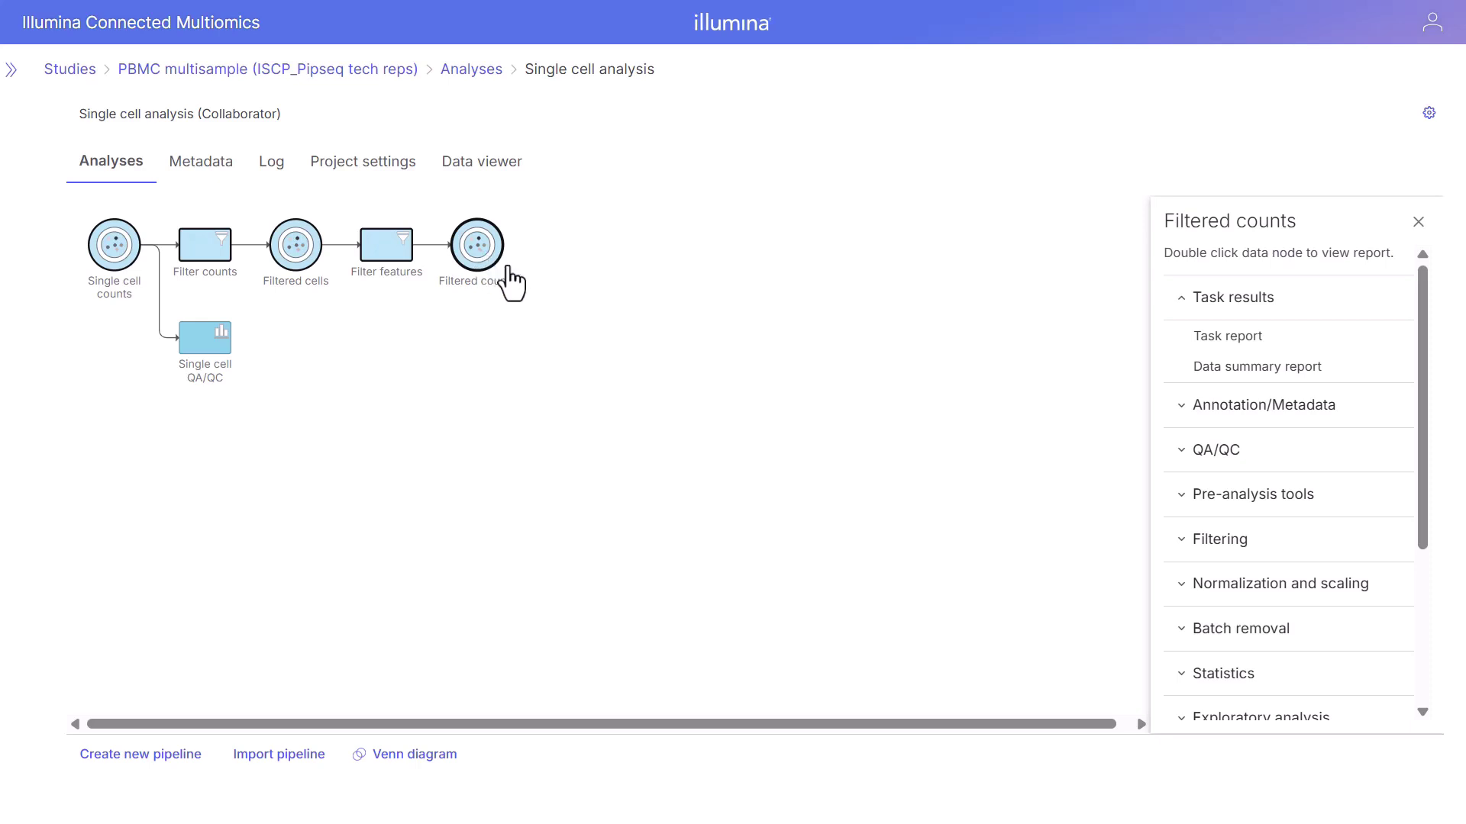
{"action": "left_click_drag", "start_coordinate": [1427, 382], "coordinate": [1430, 481]}
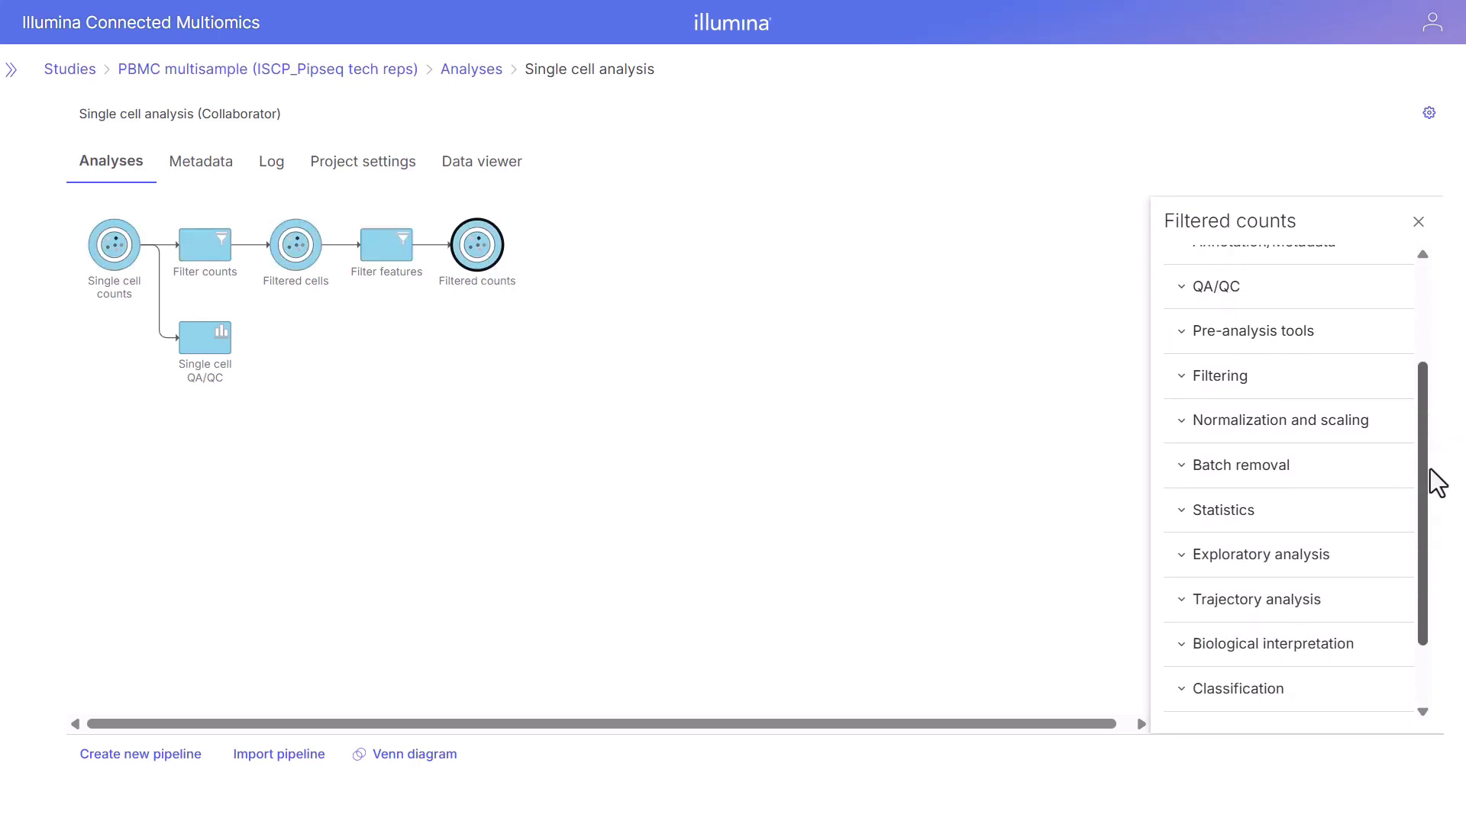
{"action": "left_click", "coordinate": [1325, 426]}
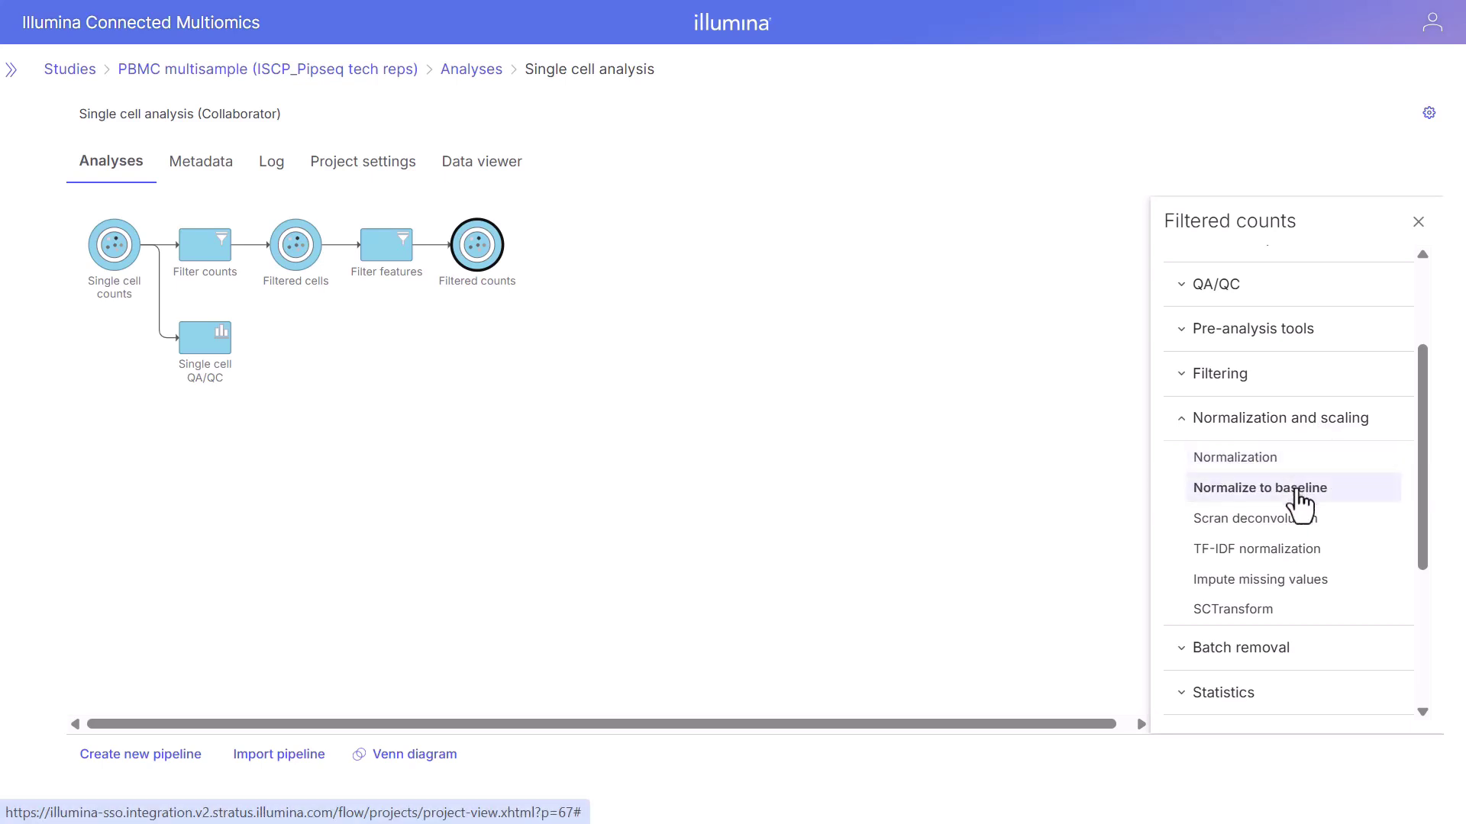
{"action": "left_click", "coordinate": [1247, 458]}
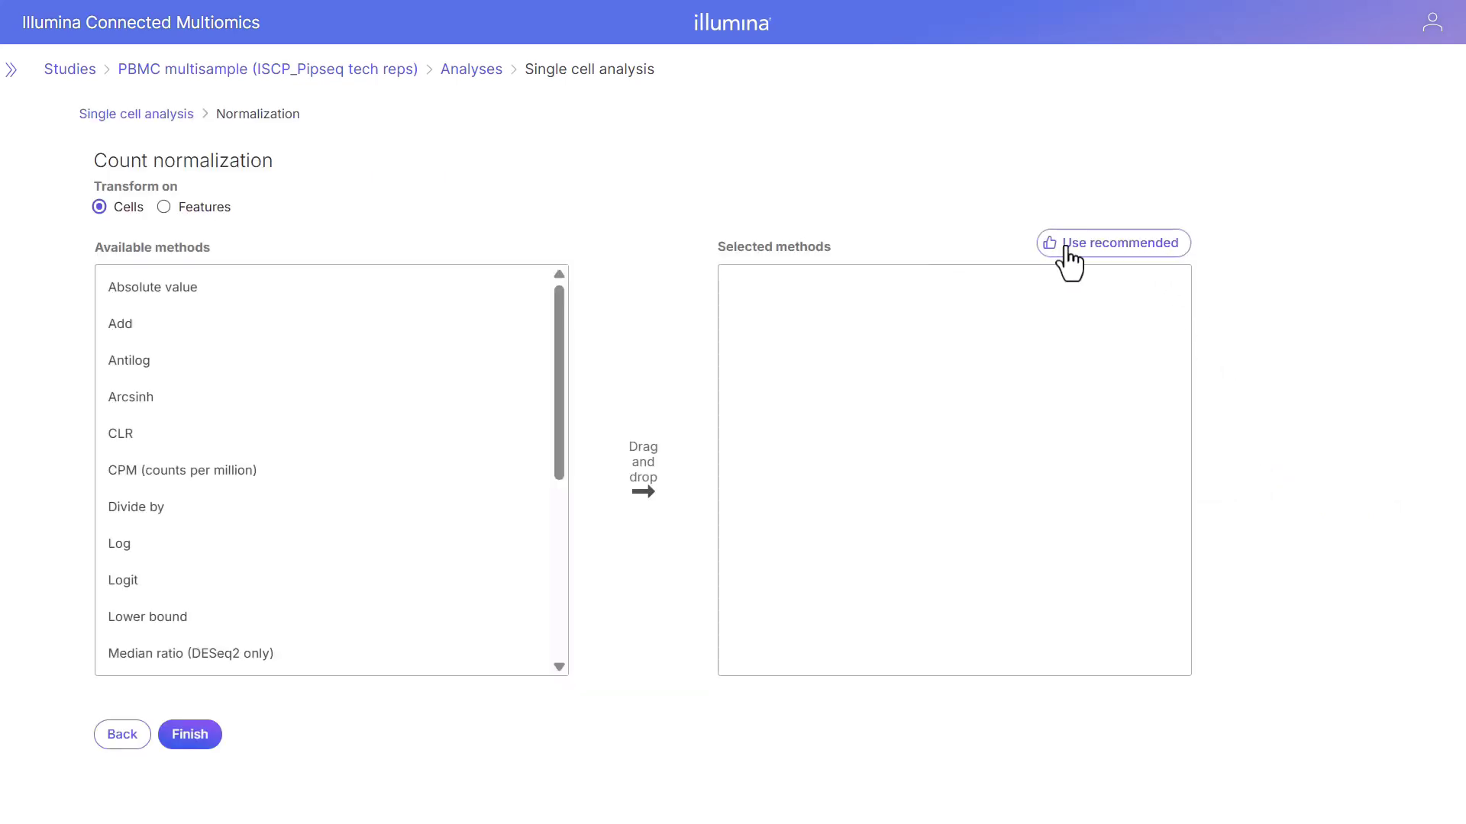
{"action": "left_click", "coordinate": [1054, 245]}
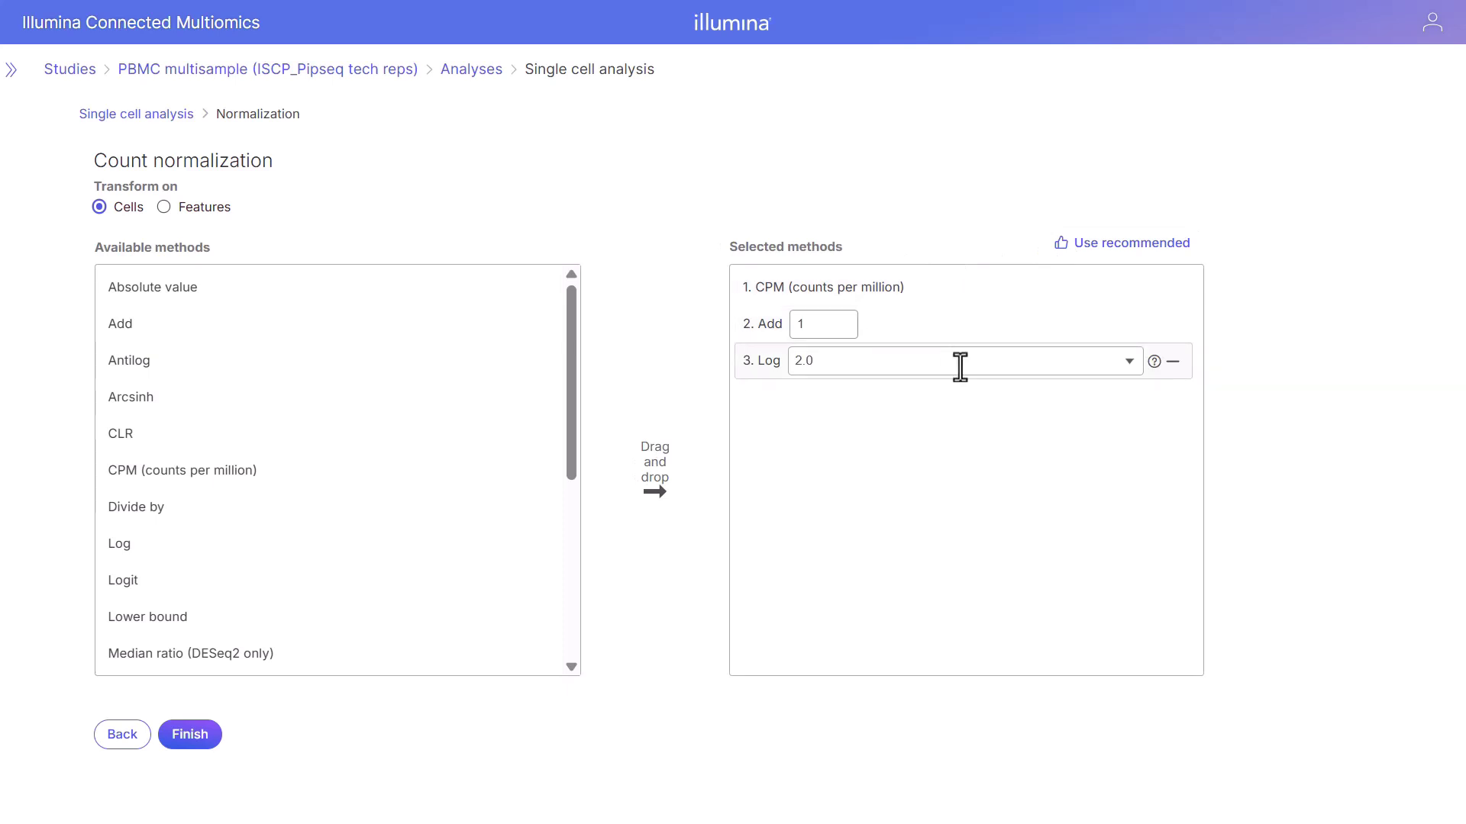
{"action": "scroll", "coordinate": [573, 344], "scroll_direction": "down", "scroll_amount": 2}
{"action": "left_click_drag", "start_coordinate": [571, 394], "coordinate": [556, 327]}
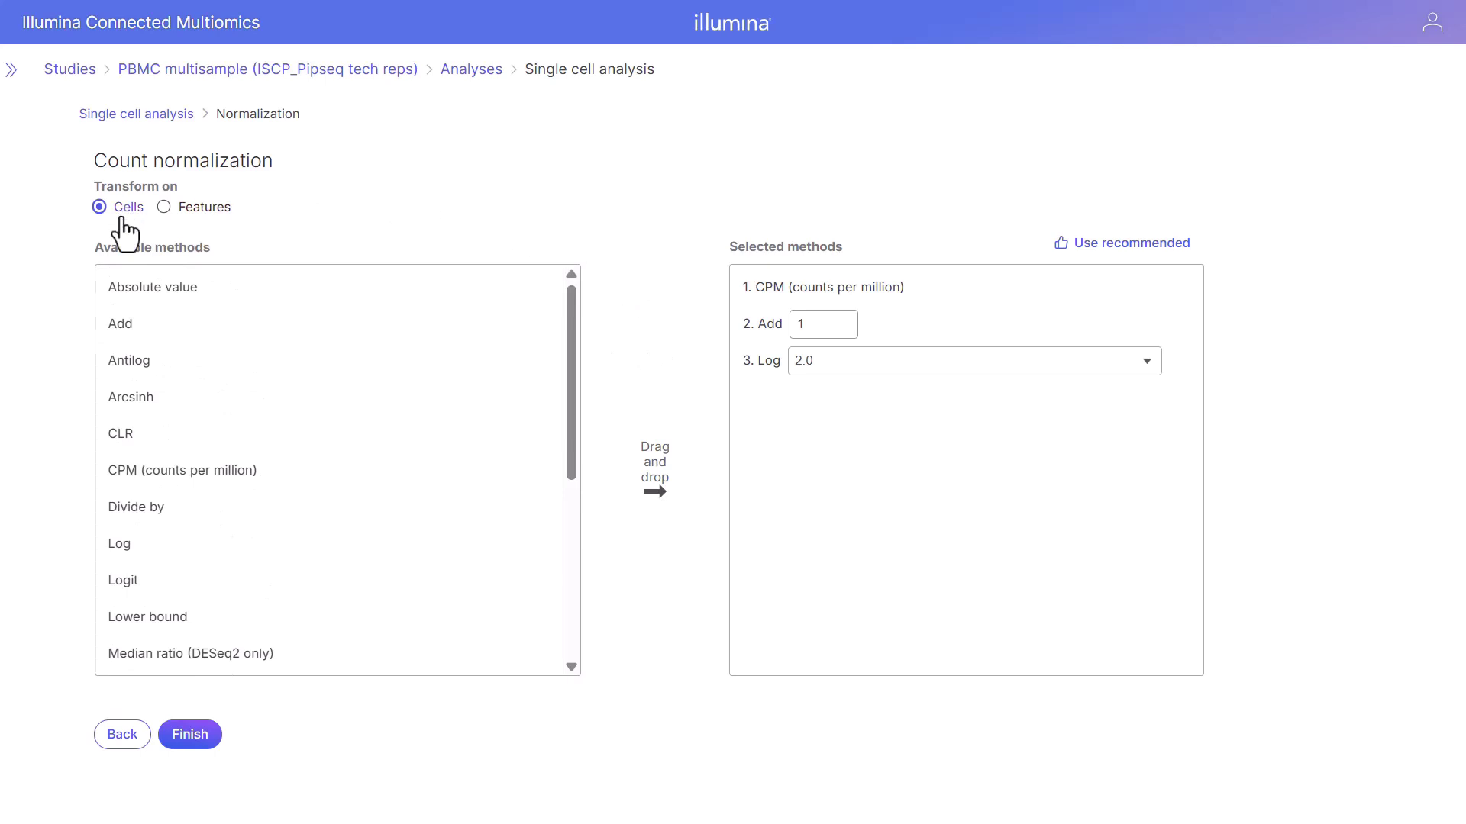
{"action": "left_click", "coordinate": [183, 758]}
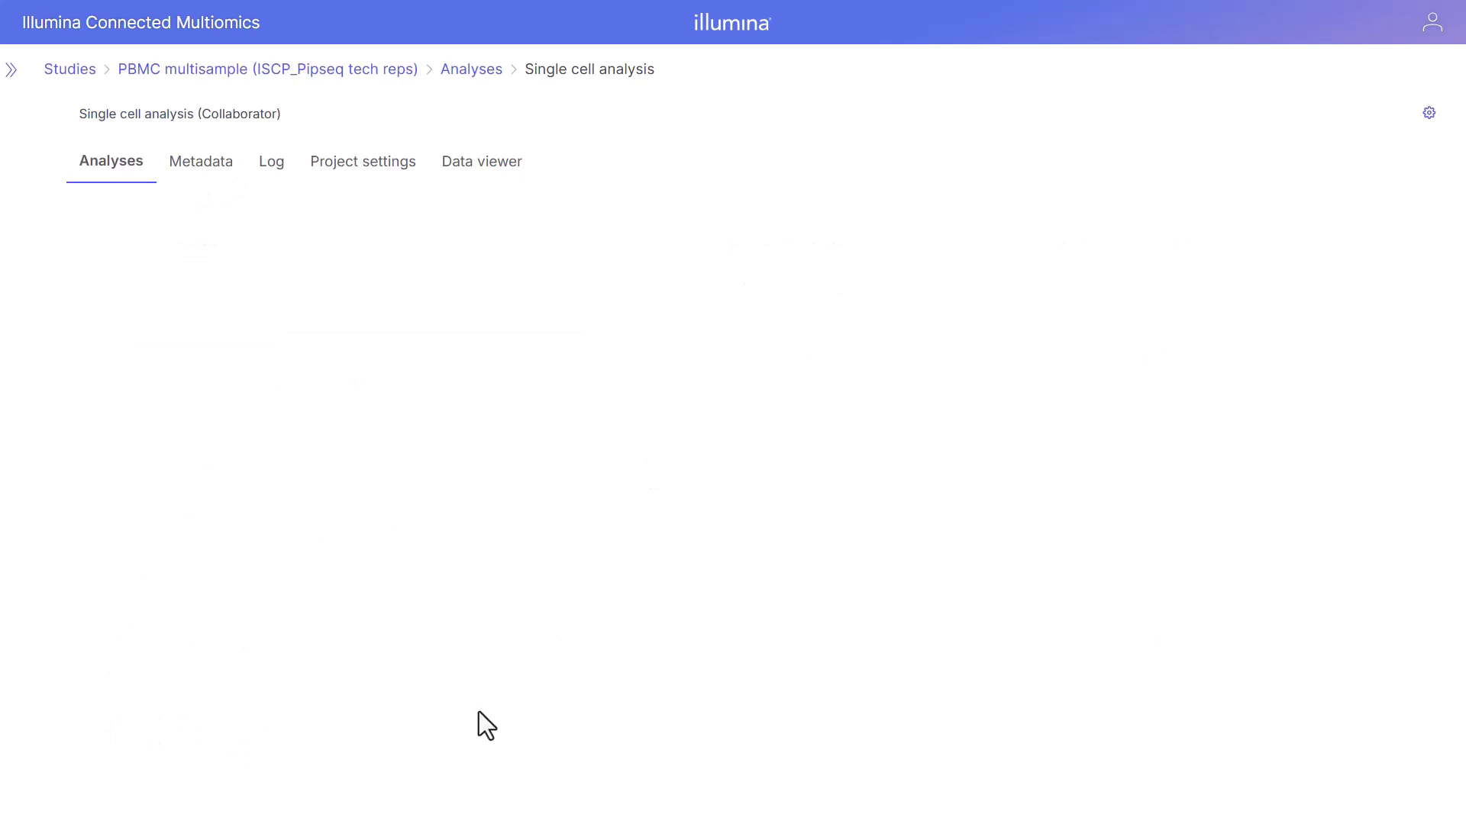
Run PCA on the Normalized counts node with the top 2,000 features by variance and 100 PCs, turning off Split by sample
{"action": "mouse_move", "coordinate": [656, 261]}
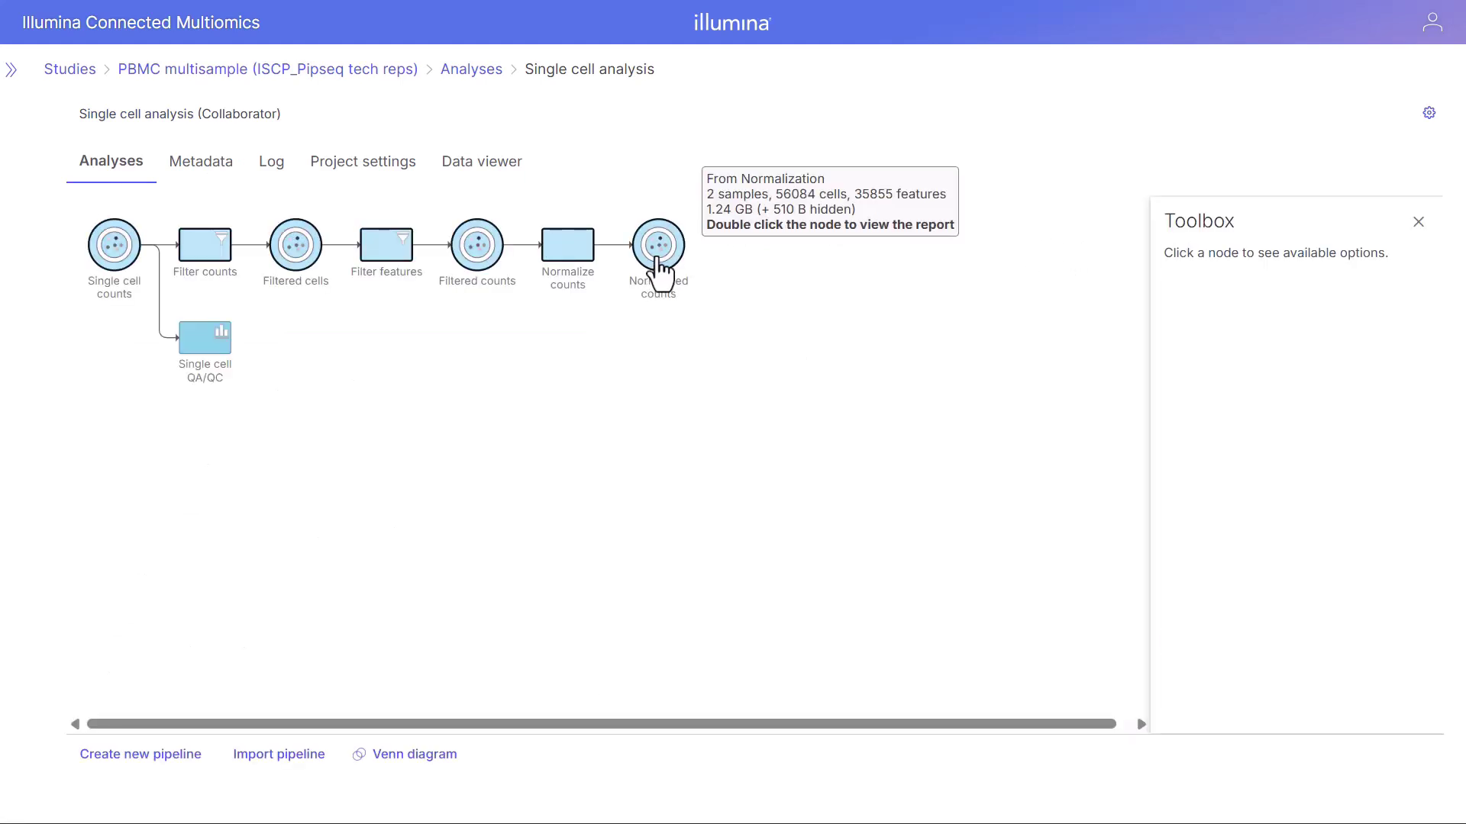
{"action": "left_click", "coordinate": [656, 261]}
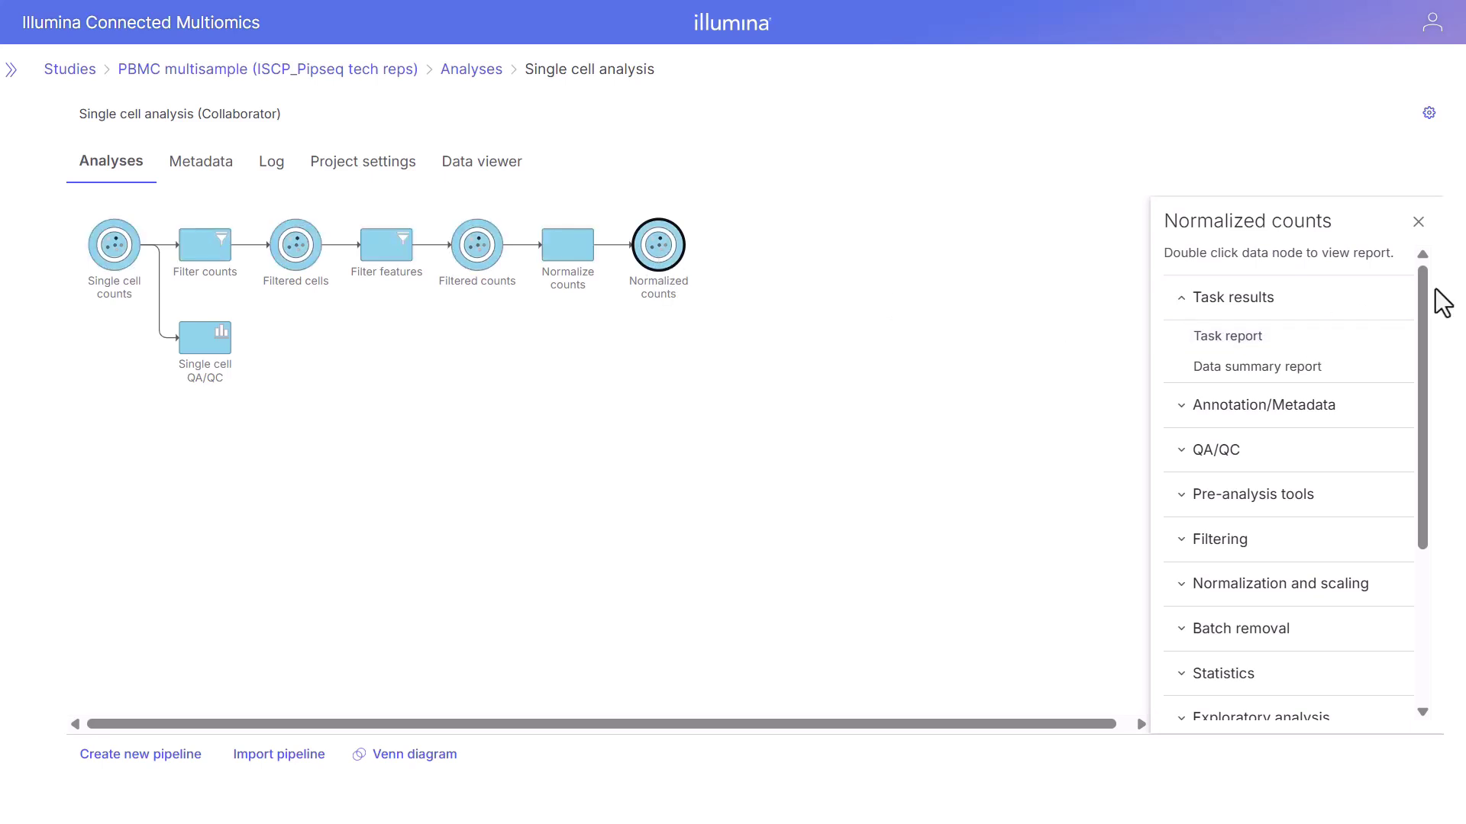
{"action": "scroll", "coordinate": [1420, 297], "scroll_direction": "down", "scroll_amount": 2}
{"action": "left_click_drag", "start_coordinate": [1420, 307], "coordinate": [1409, 442]}
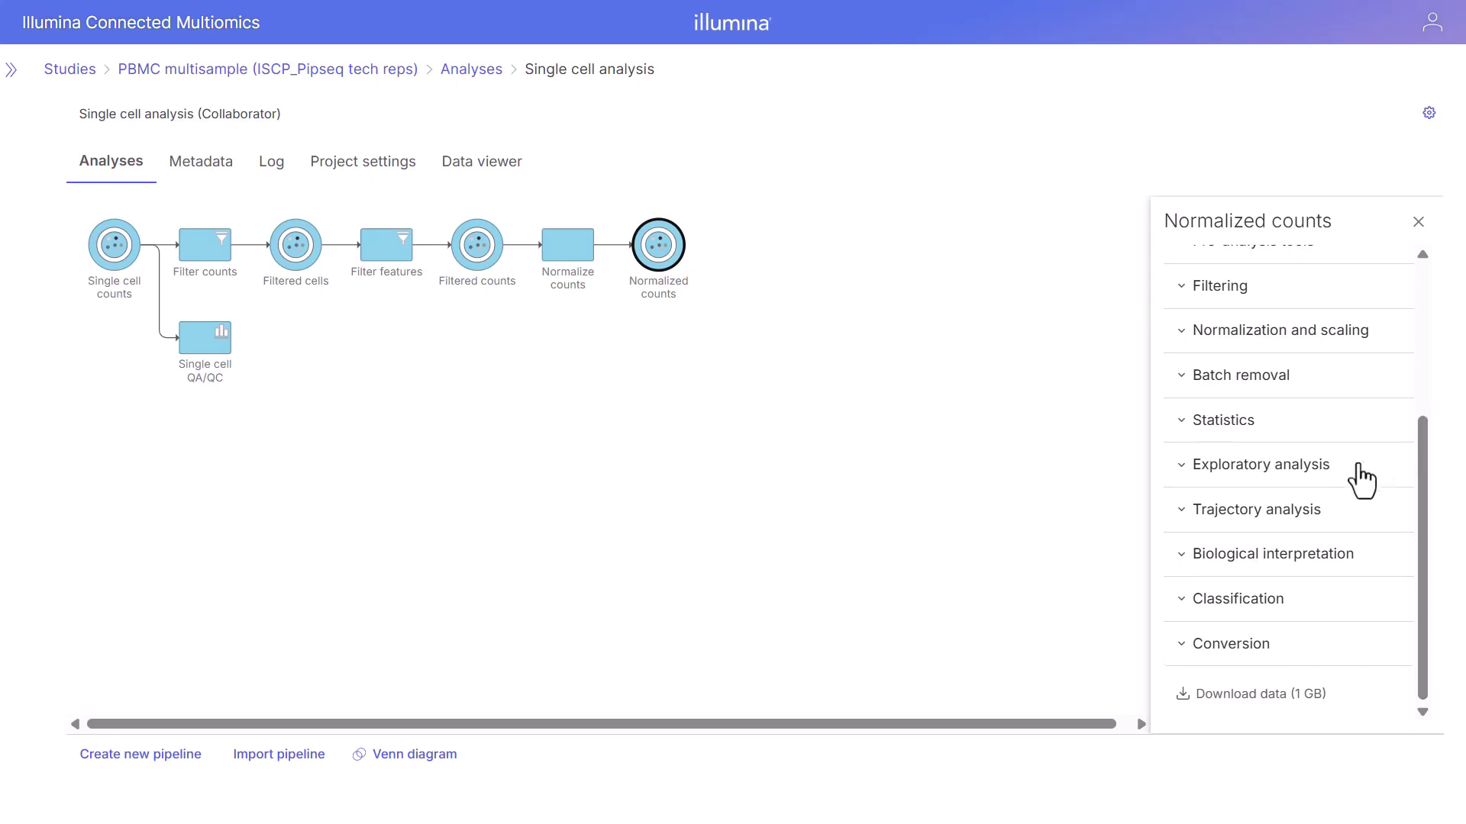
{"action": "left_click", "coordinate": [1314, 470]}
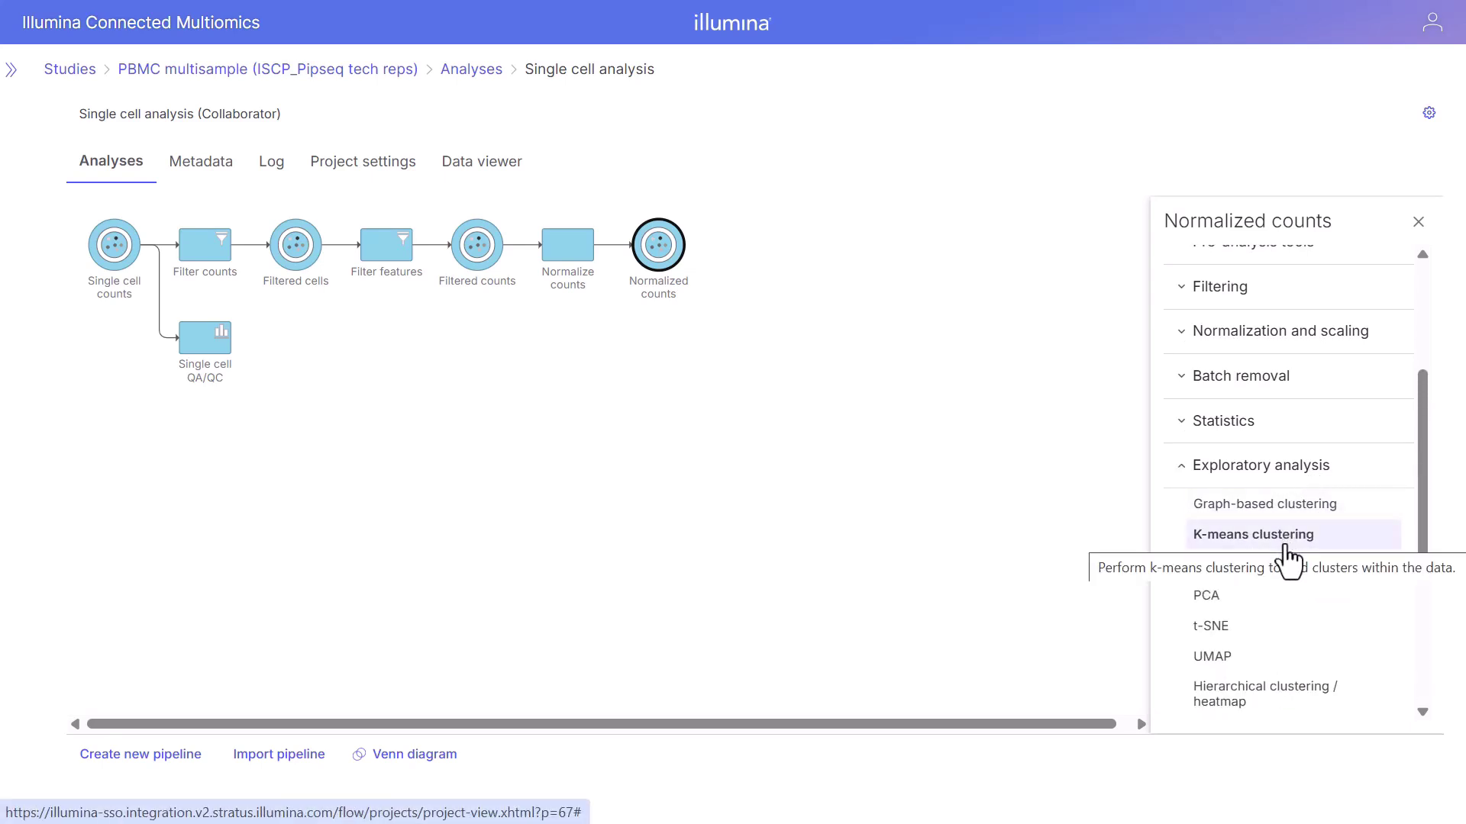
{"action": "left_click", "coordinate": [1207, 604]}
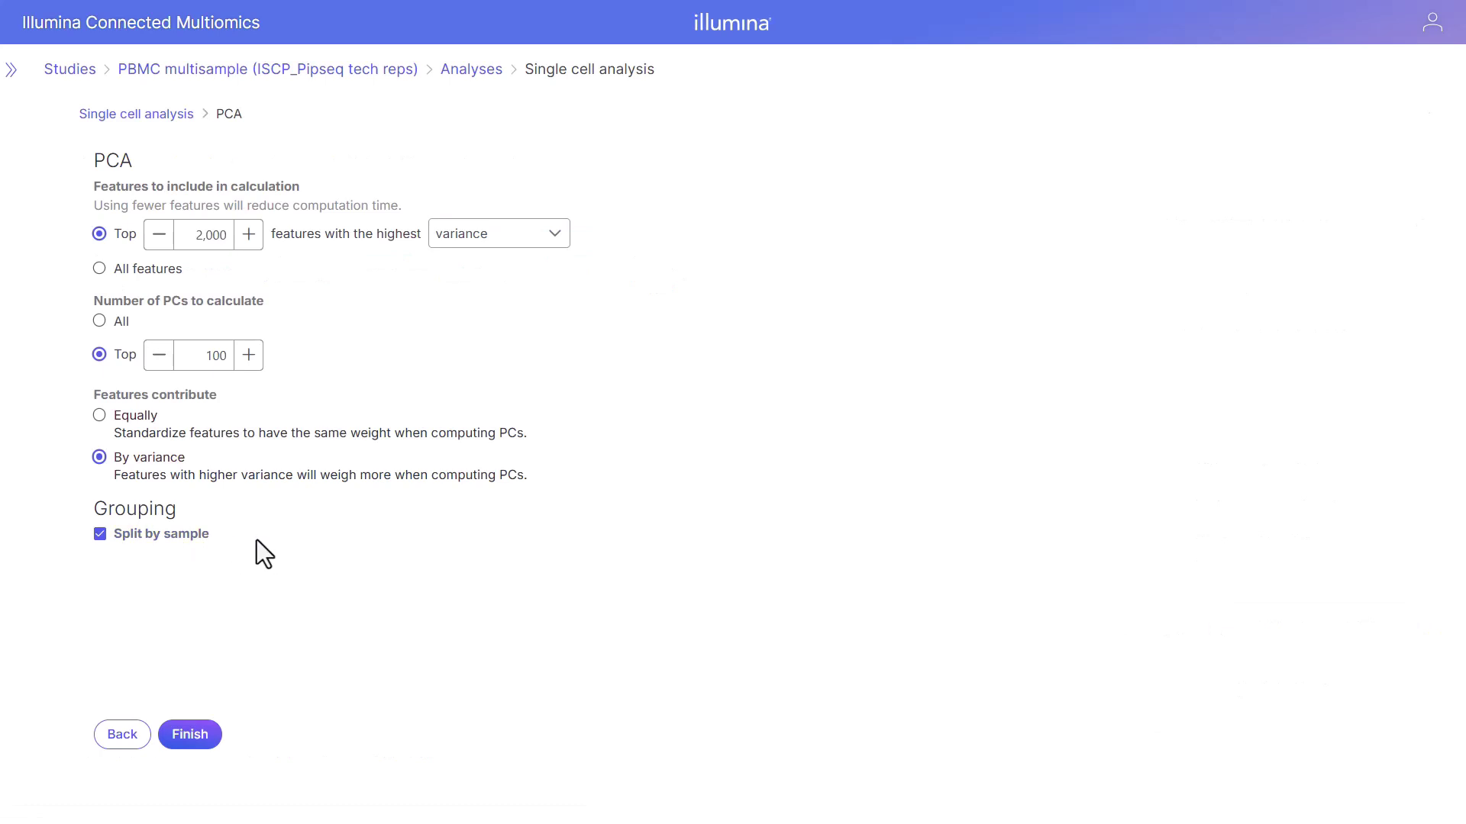
{"action": "left_click", "coordinate": [100, 535]}
{"action": "left_click", "coordinate": [184, 741]}
Run UMAP on the PCA data node with random initialization and the top 10 PCs, and select the resulting UMAP node
{"action": "left_click", "coordinate": [845, 255]}
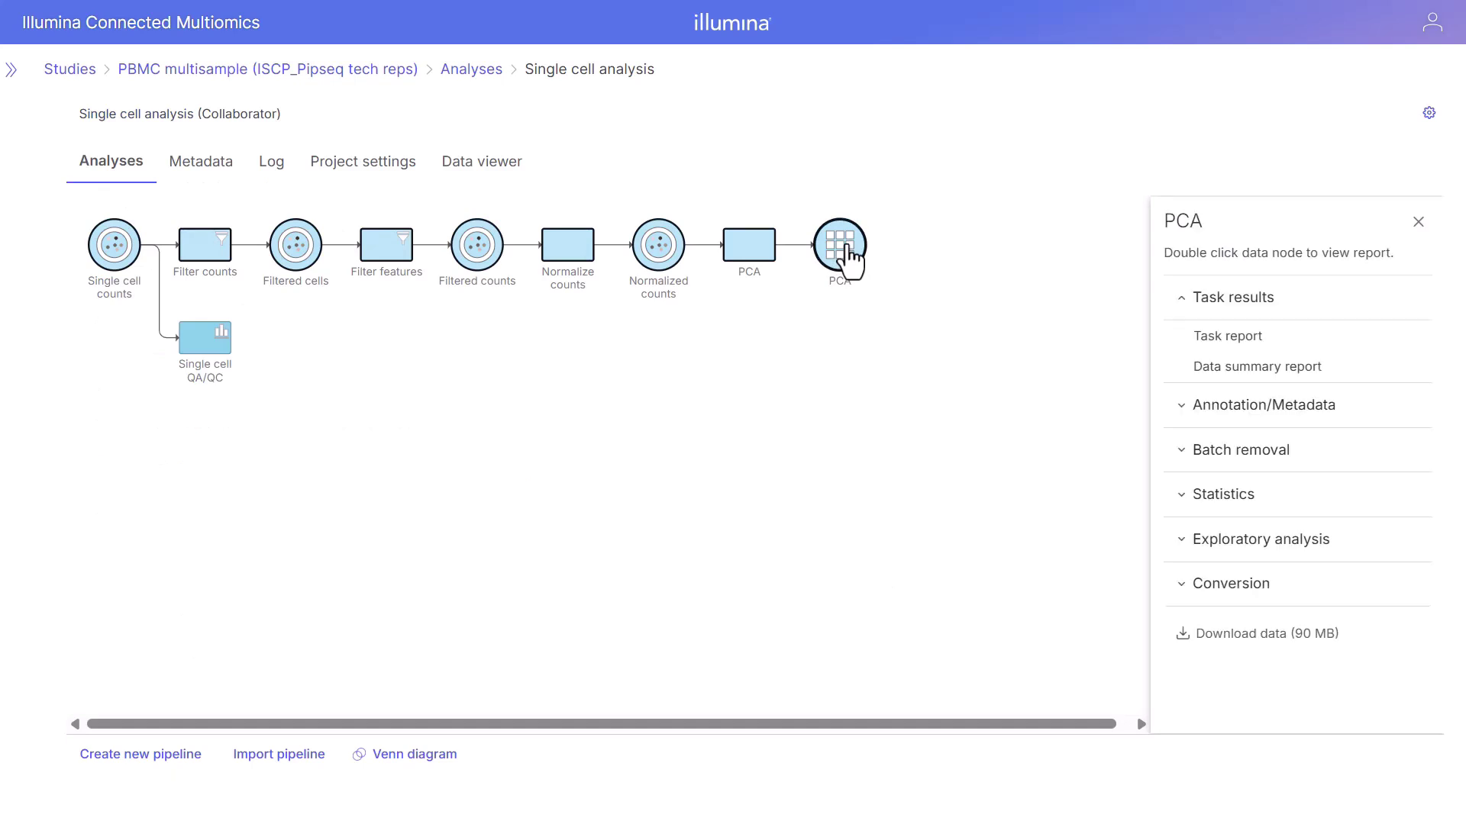
{"action": "left_click", "coordinate": [1242, 551]}
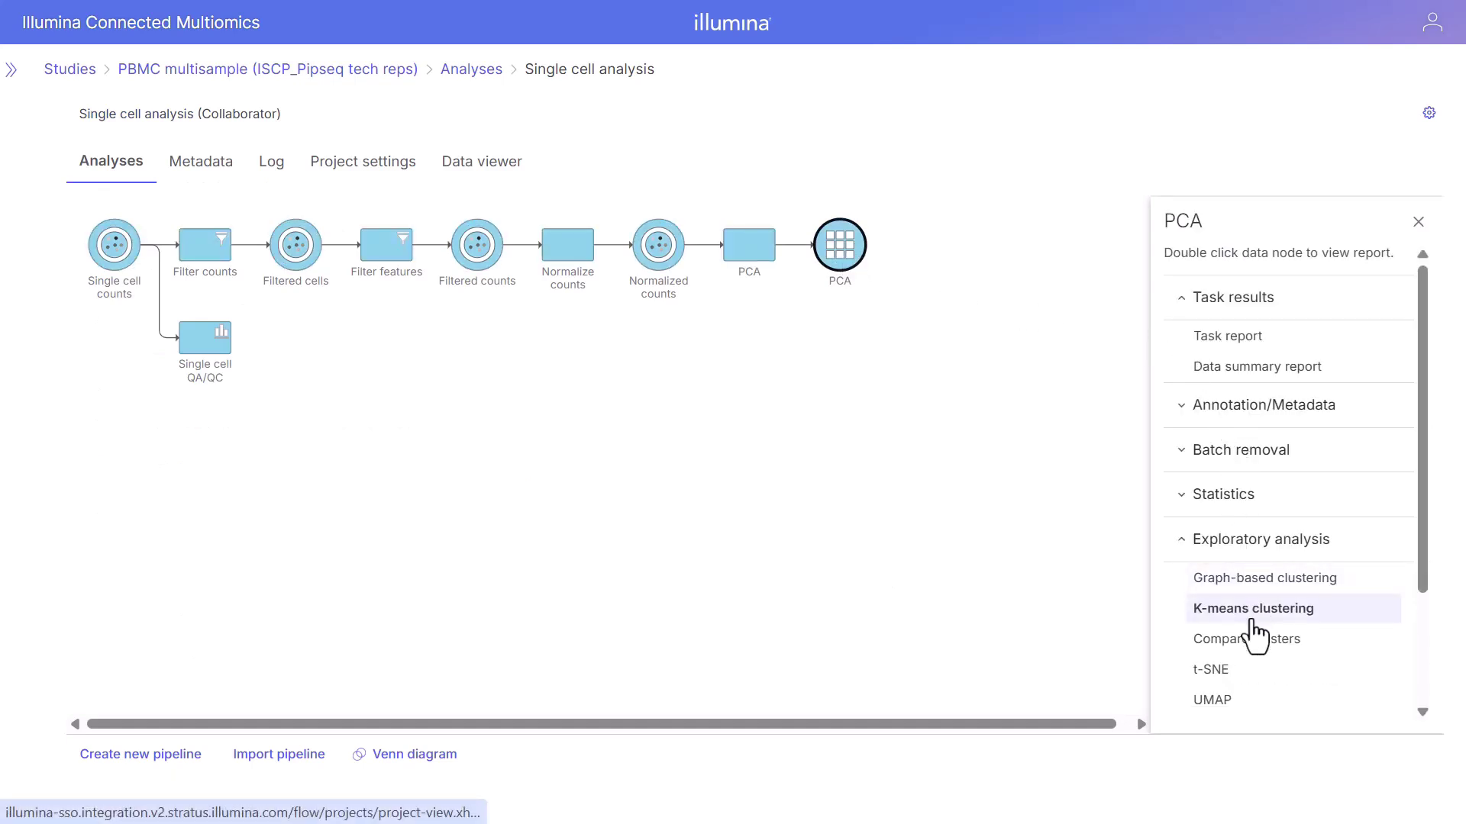
{"action": "scroll", "coordinate": [1253, 626], "scroll_direction": "down", "scroll_amount": 1}
{"action": "scroll", "coordinate": [1253, 638], "scroll_direction": "down", "scroll_amount": 2}
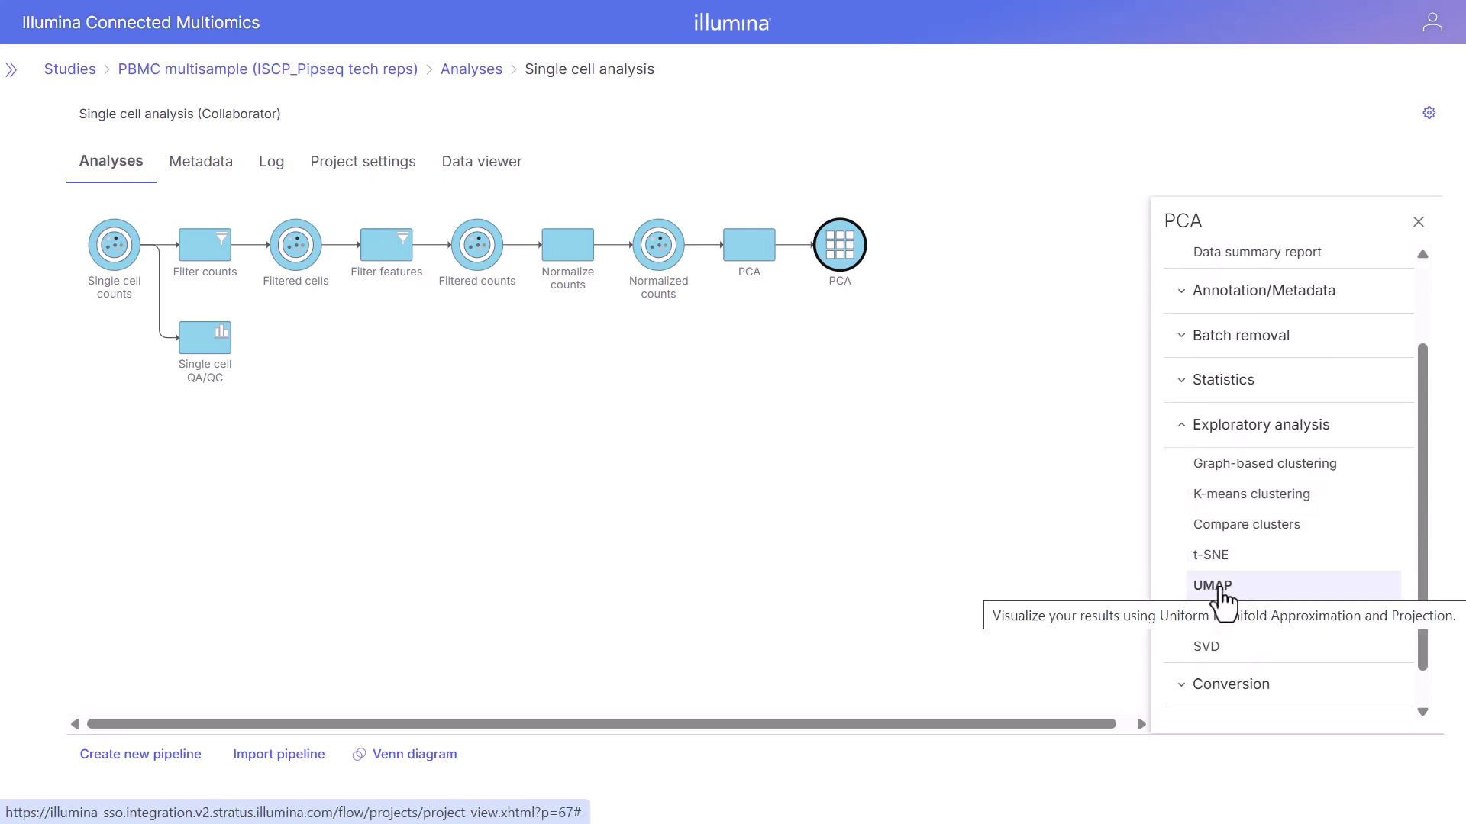
{"action": "left_click", "coordinate": [1220, 592]}
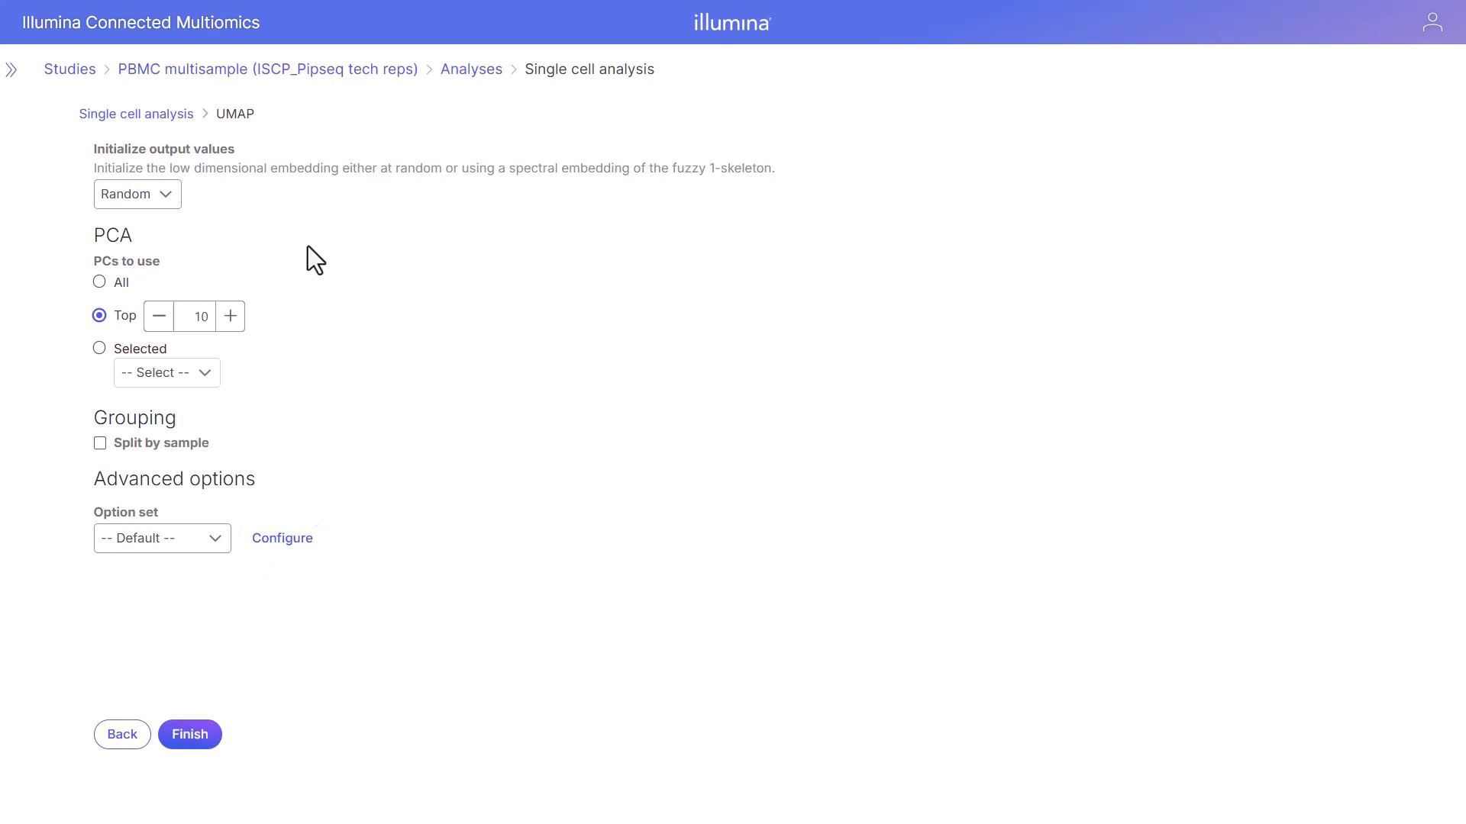
{"action": "left_click", "coordinate": [181, 744]}
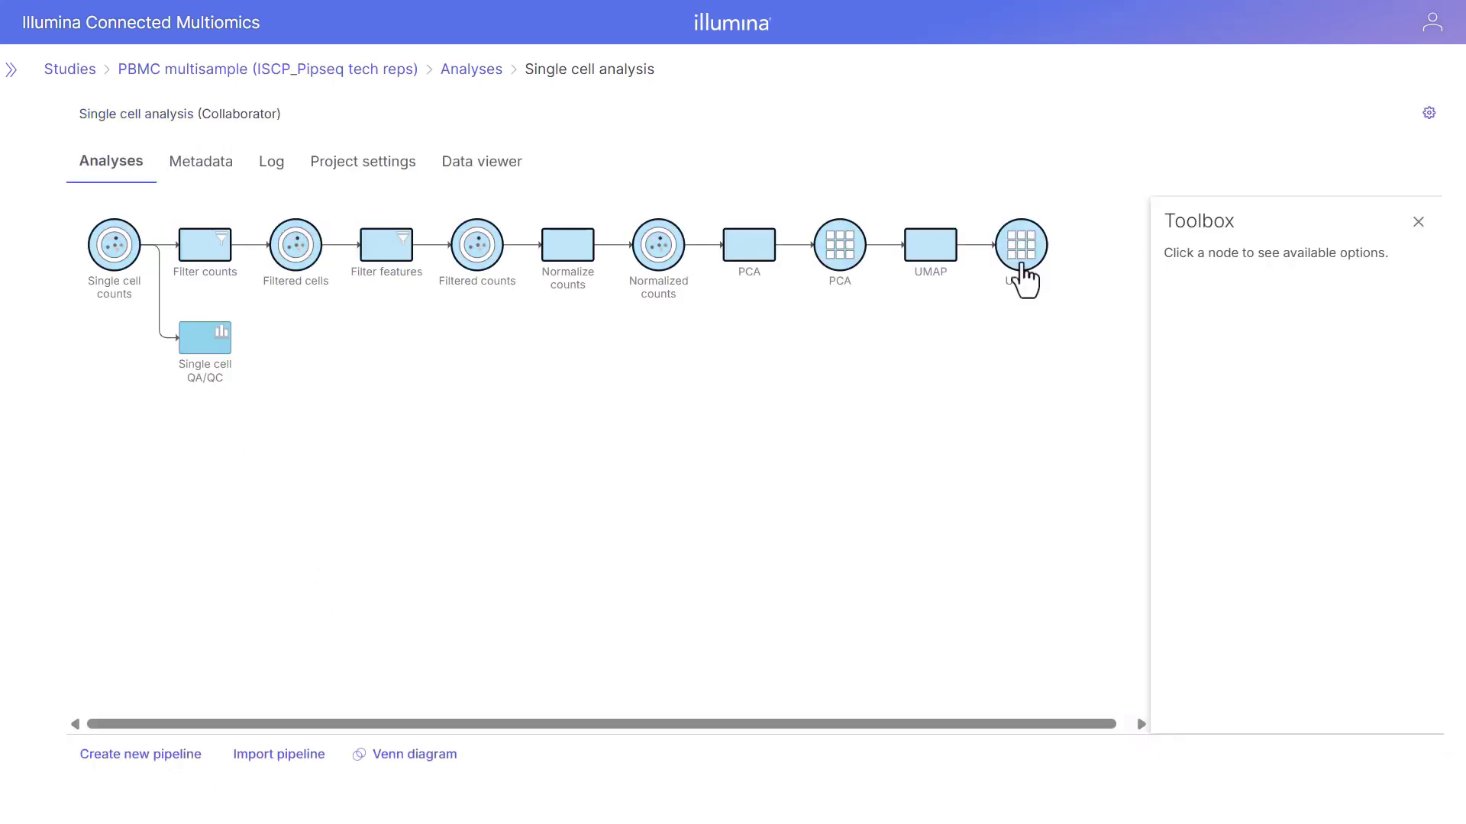
{"action": "left_click", "coordinate": [1023, 276]}
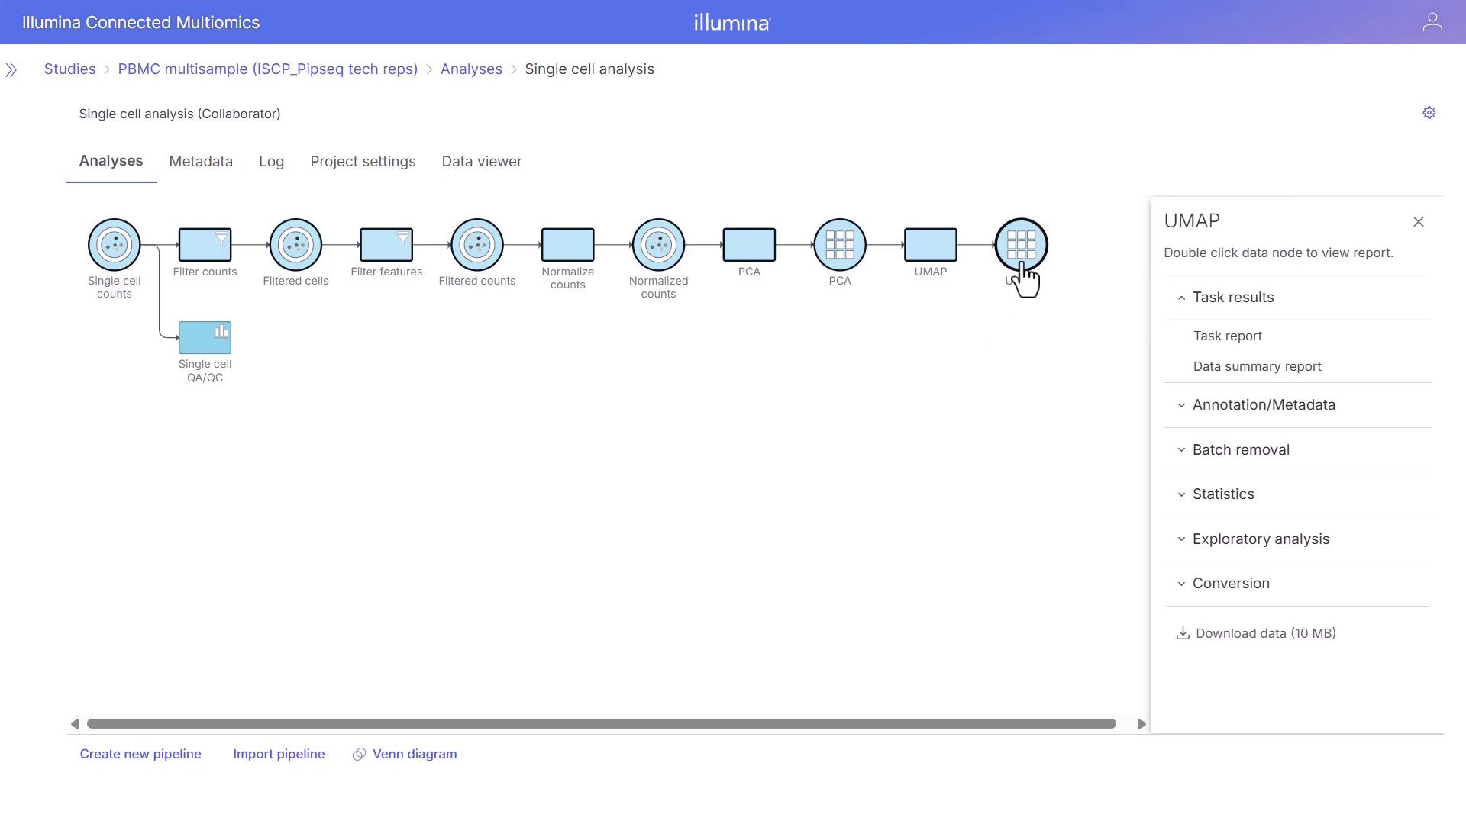
{"action": "mouse_move", "coordinate": [1036, 259]}
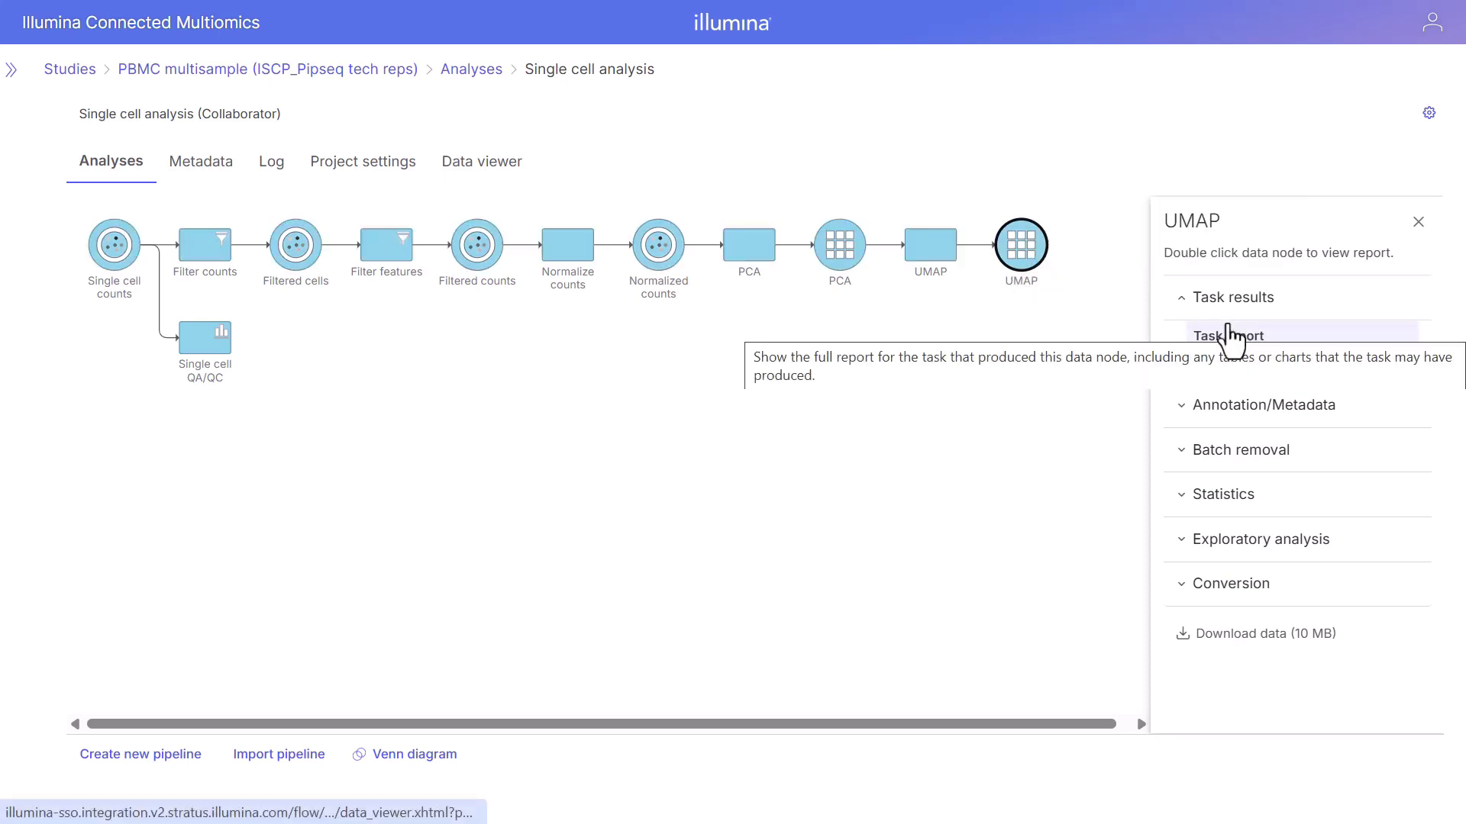
Run graph-based clustering on the PCA data node with the Leiden algorithm, the top 20 PCs and Compute biomarkers enabled
{"action": "left_click", "coordinate": [841, 246]}
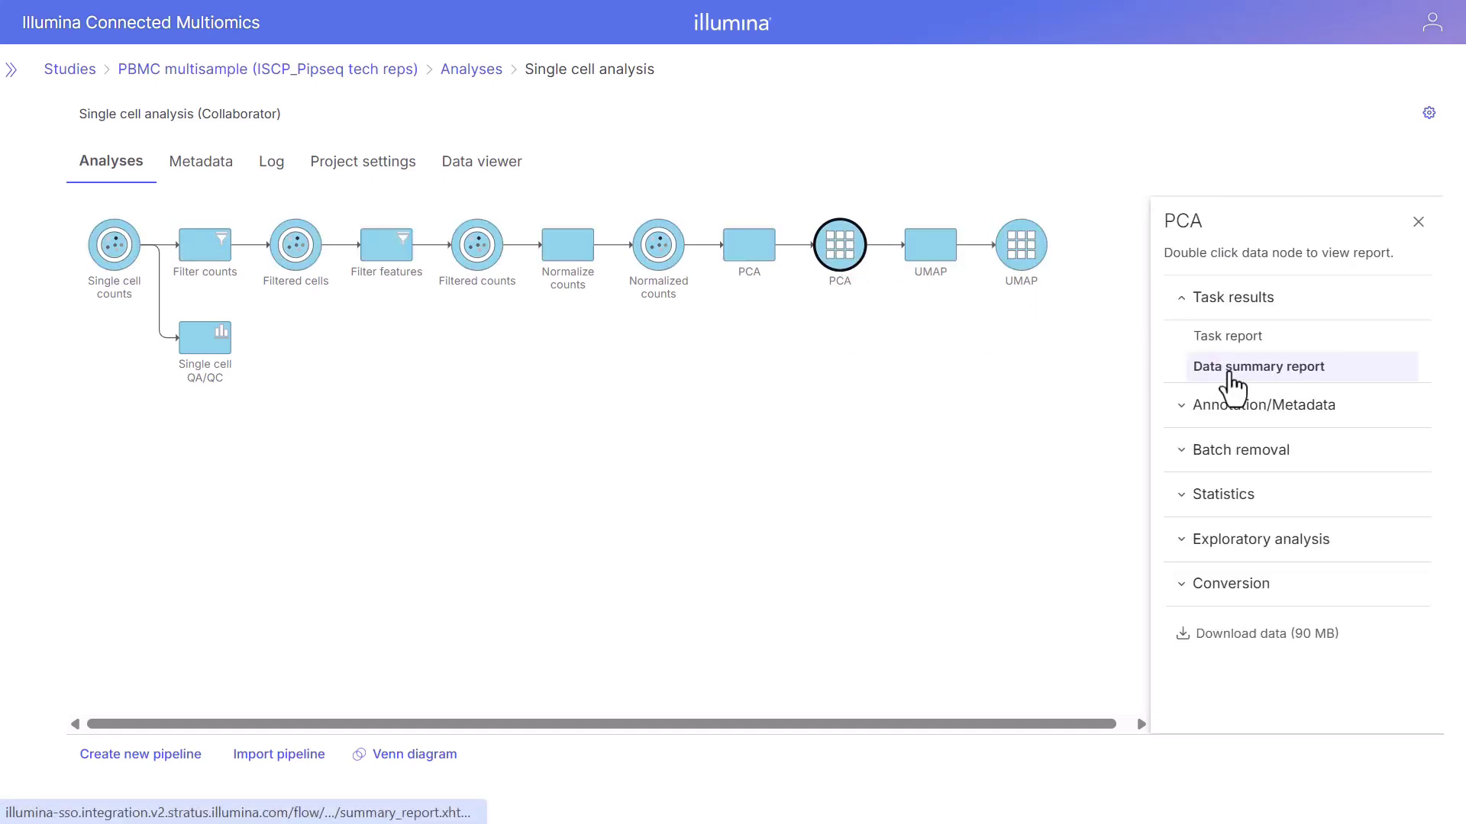
{"action": "left_click", "coordinate": [1242, 547]}
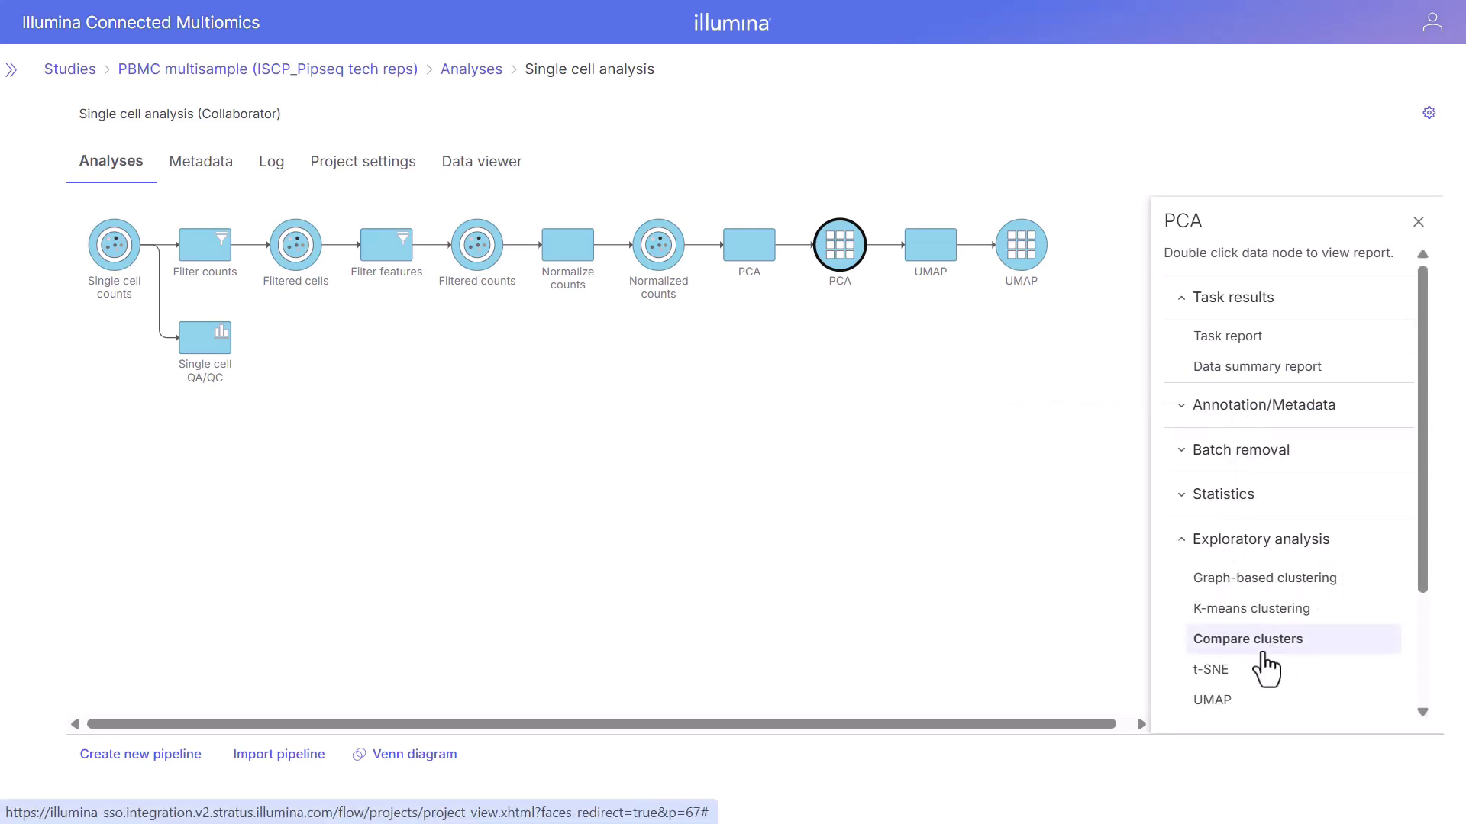
{"action": "scroll", "coordinate": [1264, 657], "scroll_direction": "down", "scroll_amount": 3}
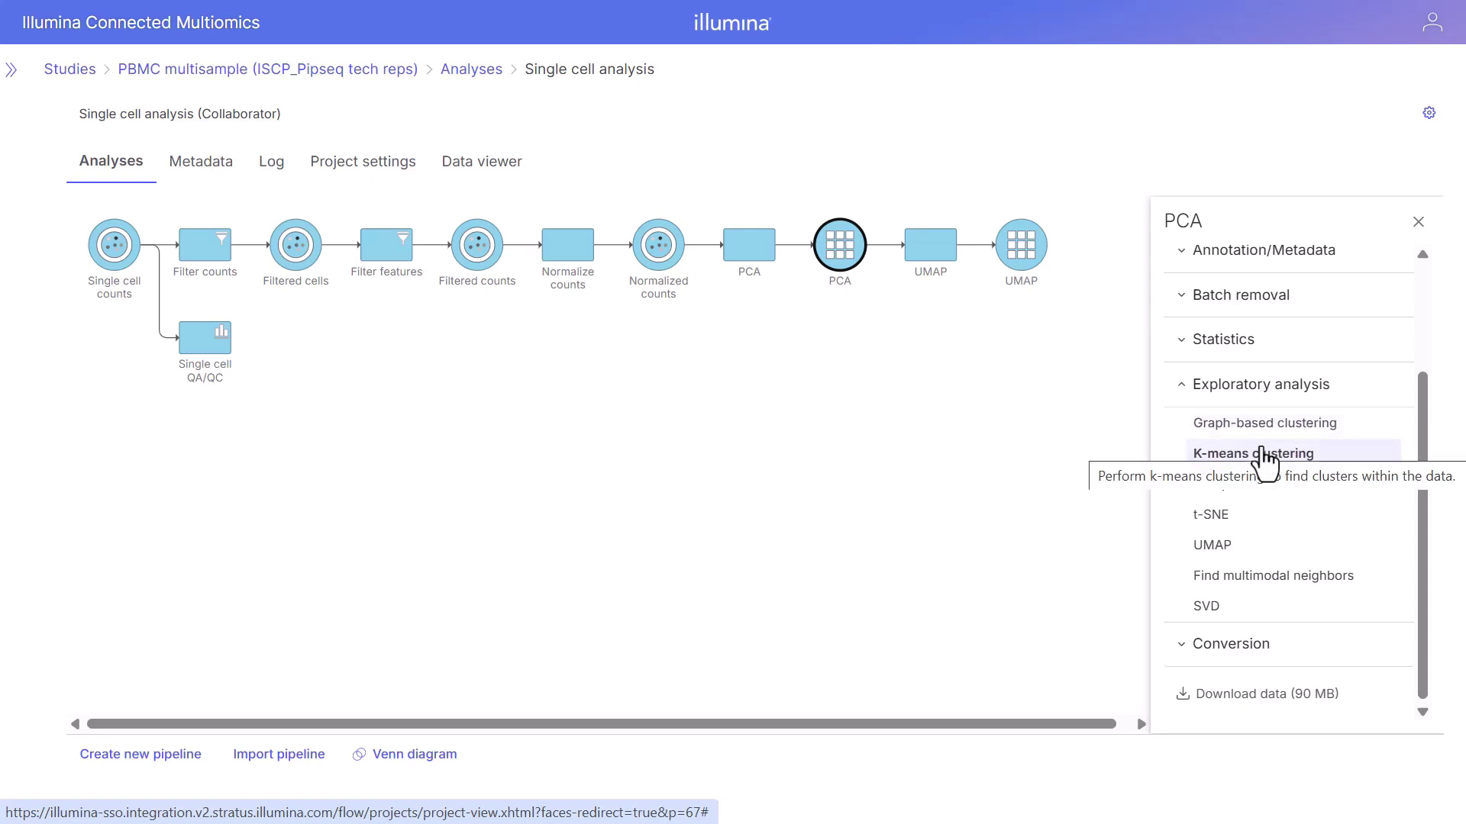
{"action": "left_click", "coordinate": [1263, 432]}
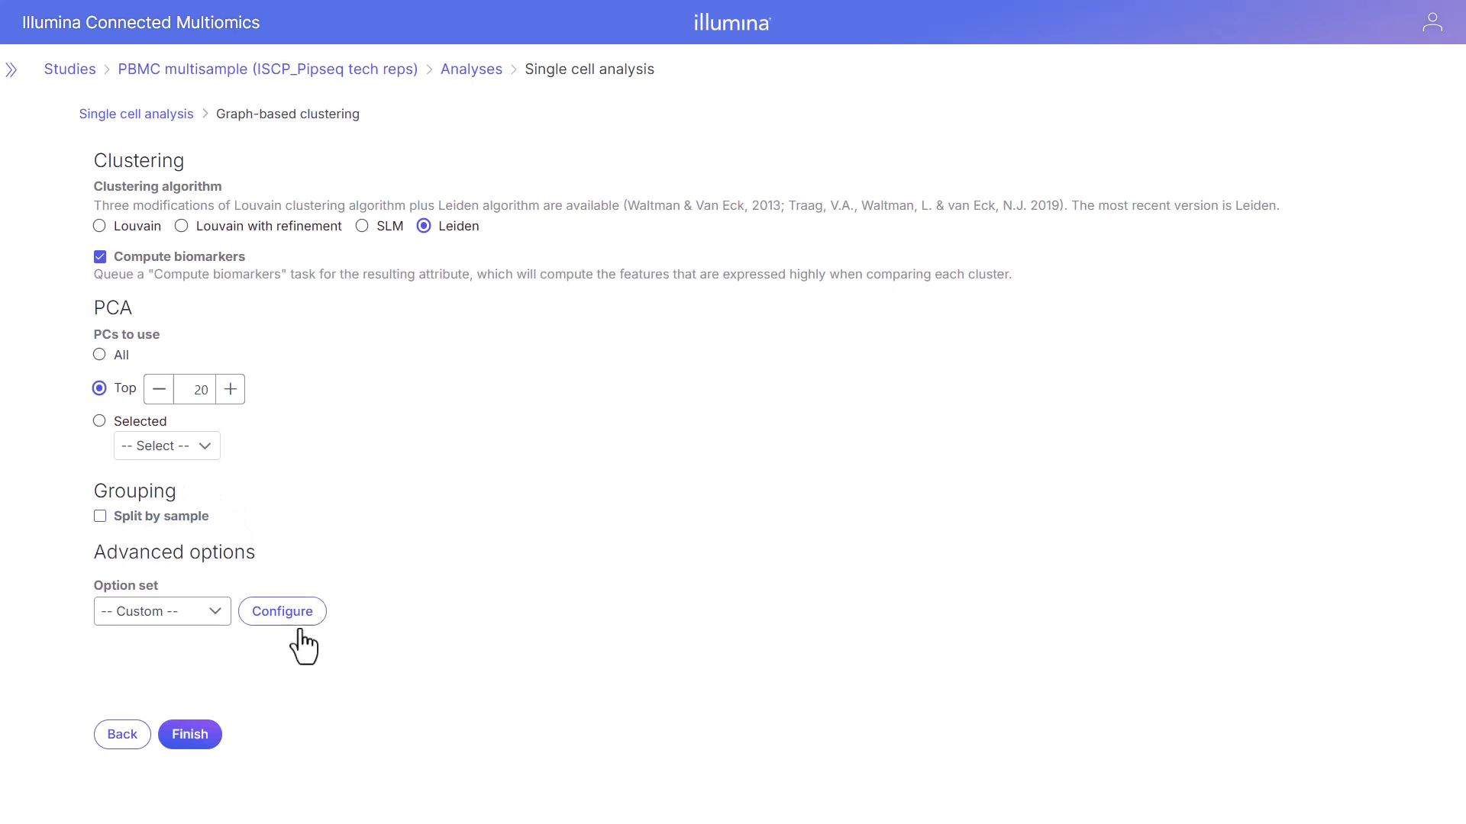
{"action": "left_click", "coordinate": [207, 747]}
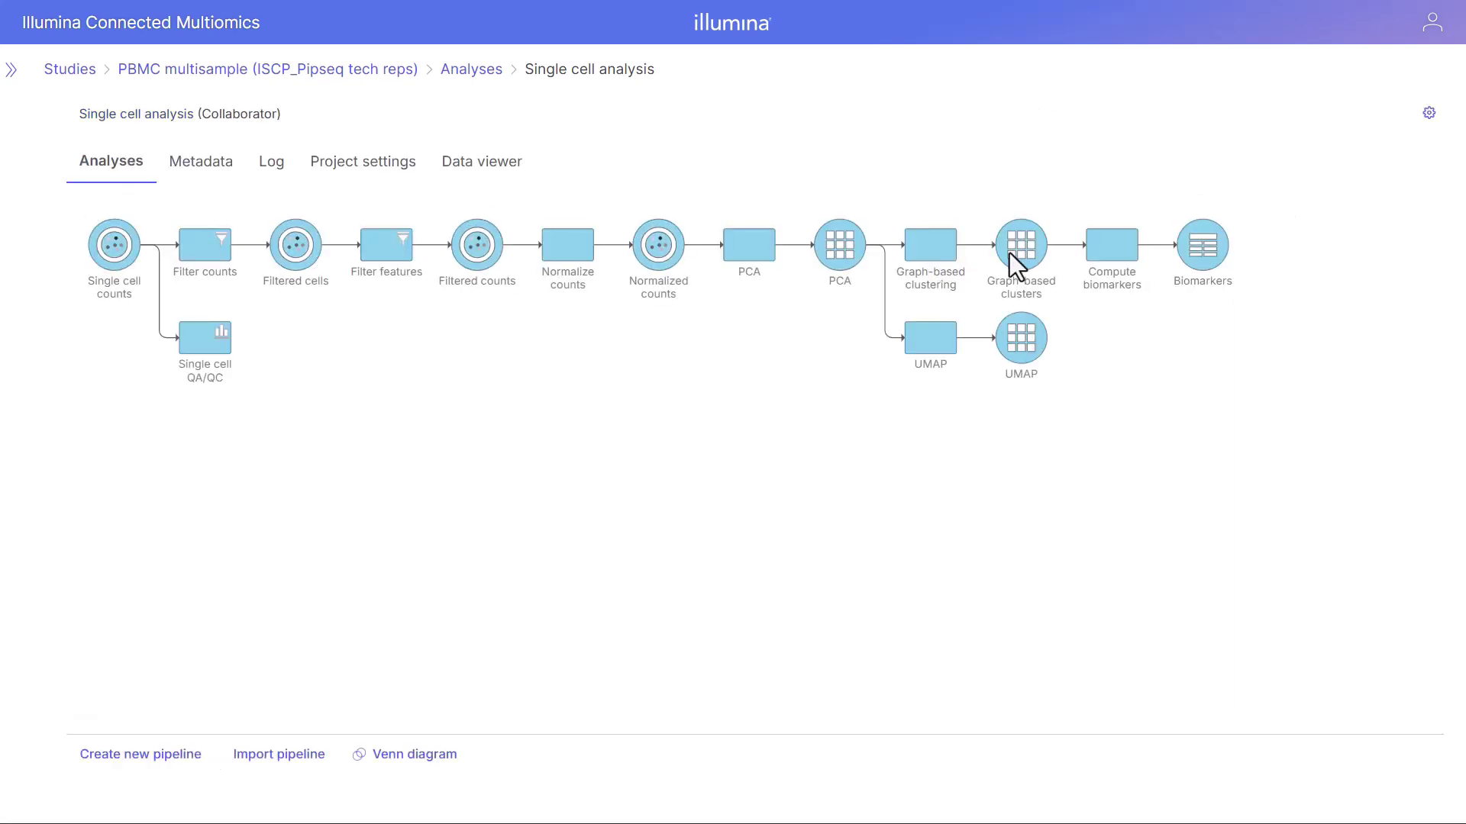
Publish the Graph-based cell attribute from the Graph-based clusters node to the project under the name Graph-based clusters
{"action": "mouse_move", "coordinate": [1013, 254]}
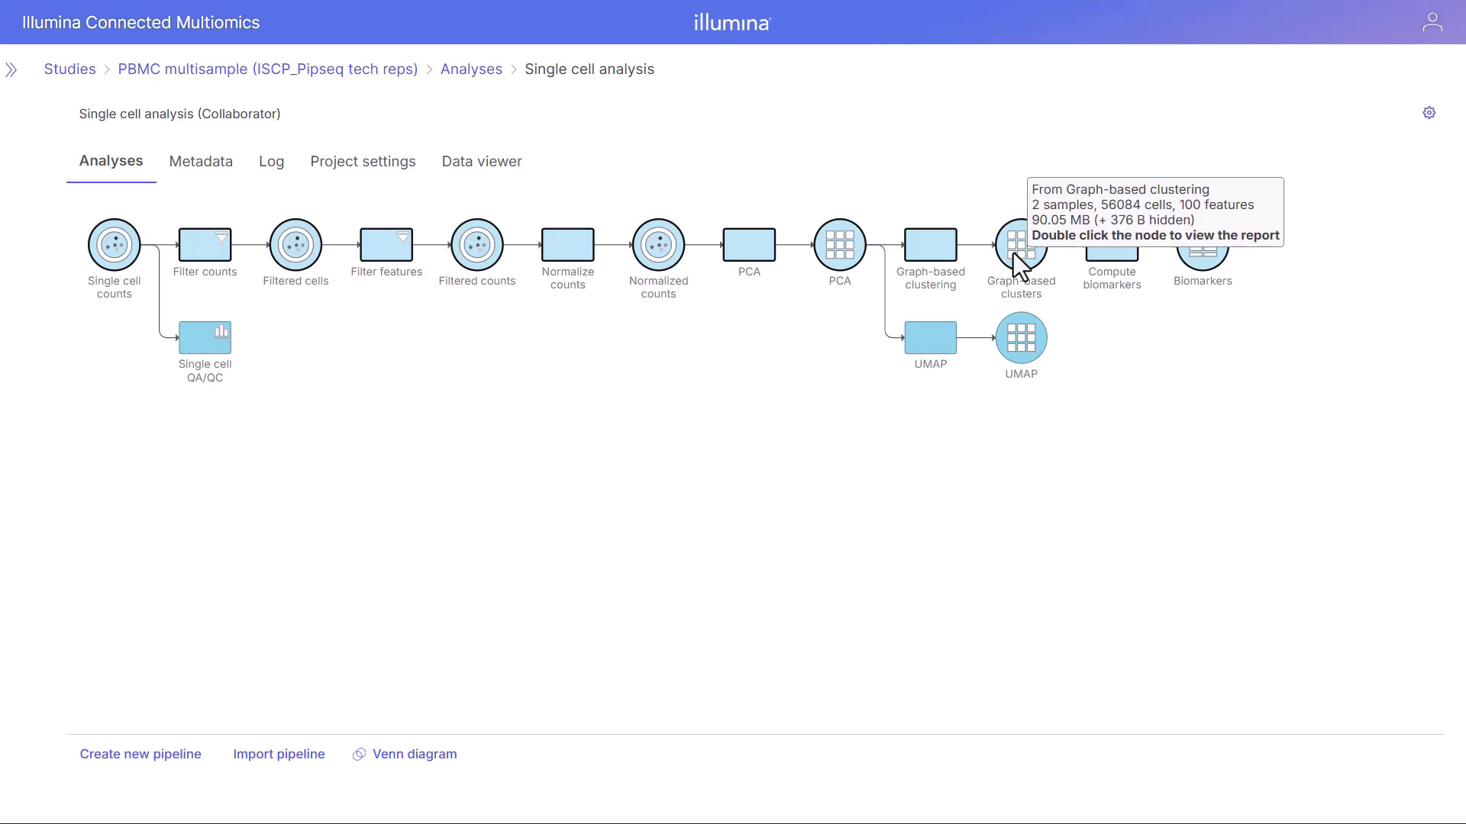
{"action": "mouse_move", "coordinate": [1204, 254]}
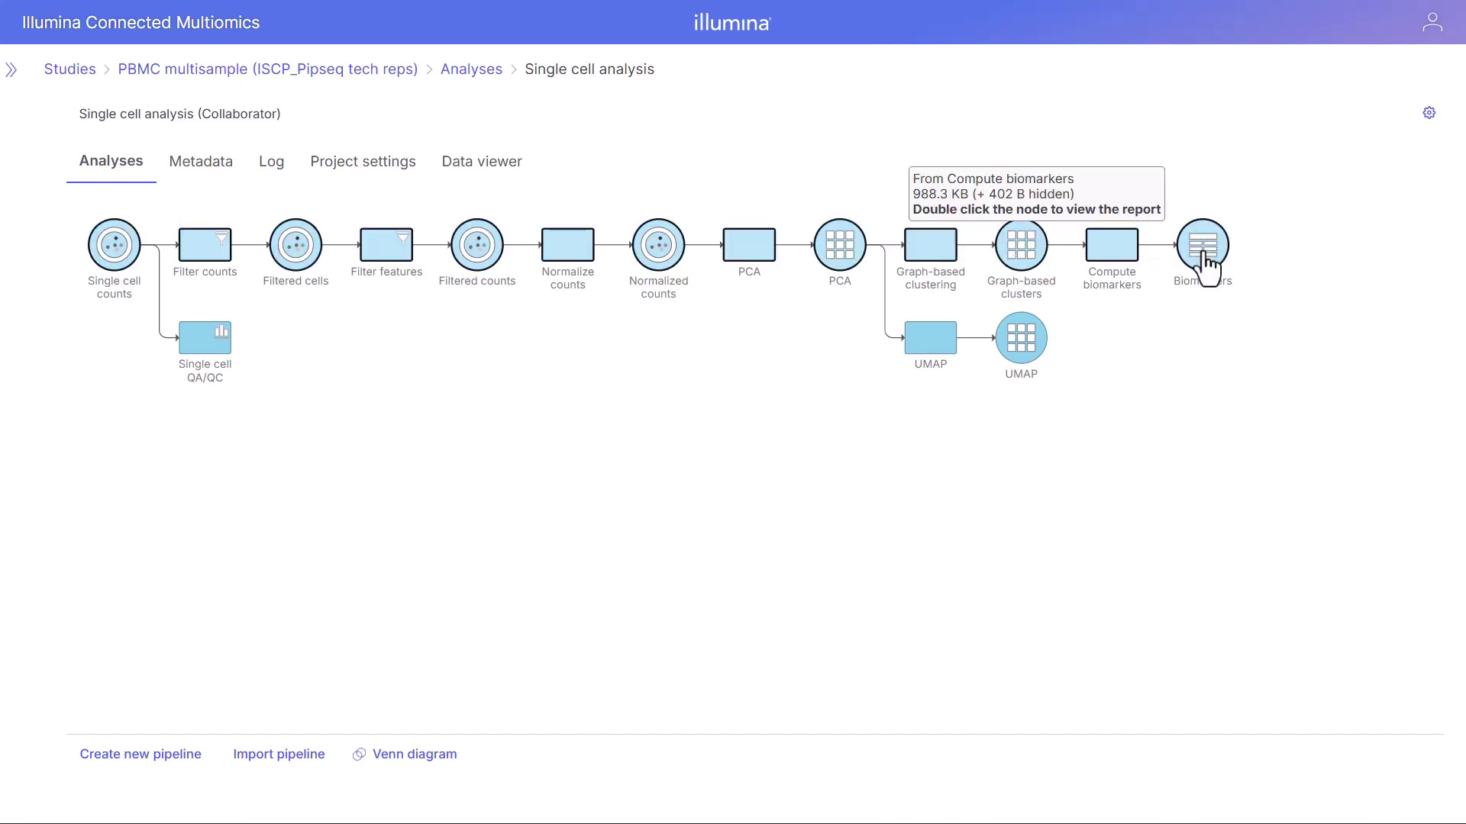
{"action": "left_click", "coordinate": [1023, 260]}
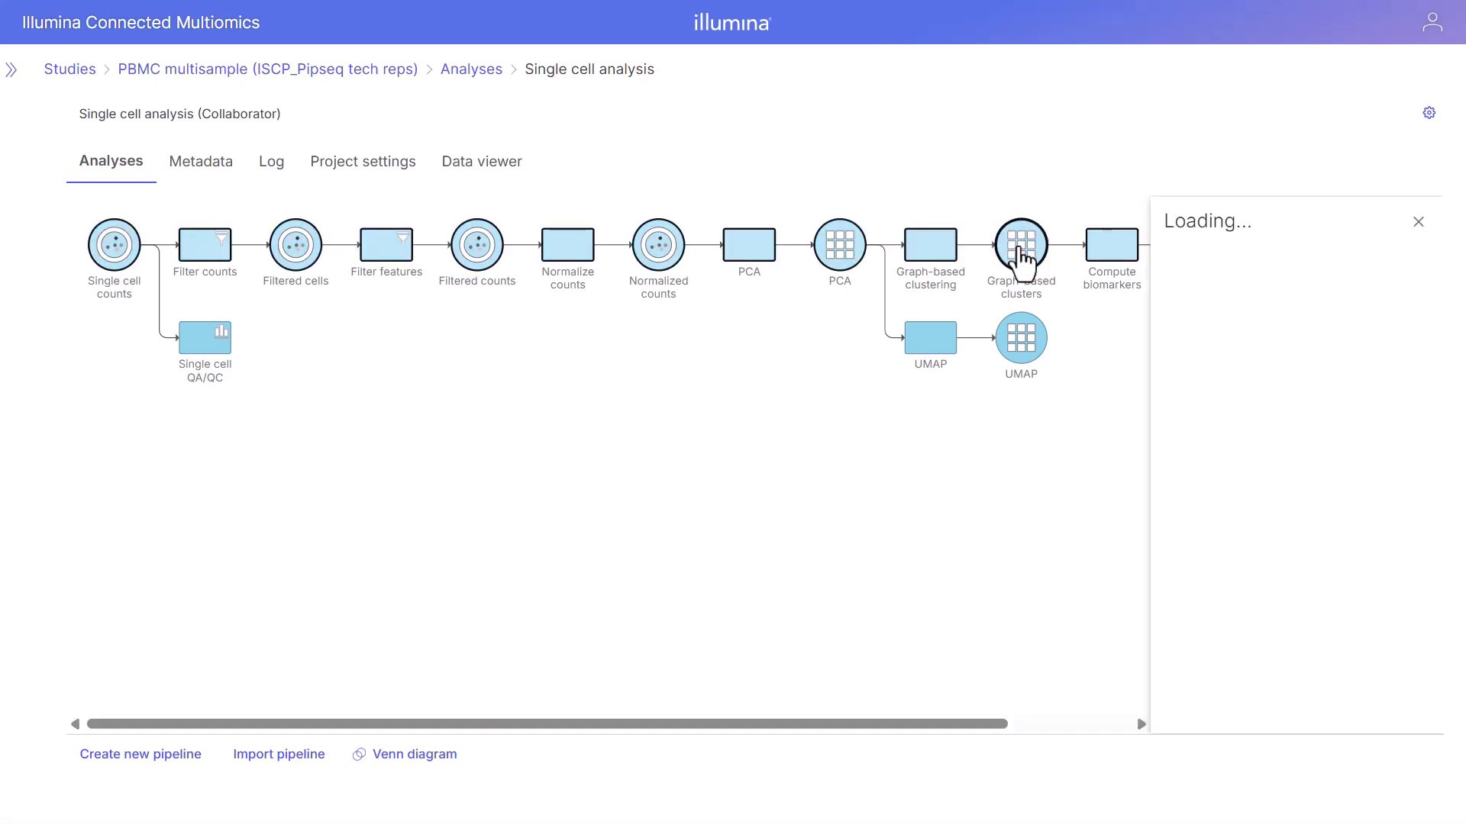
{"action": "left_click", "coordinate": [1261, 412]}
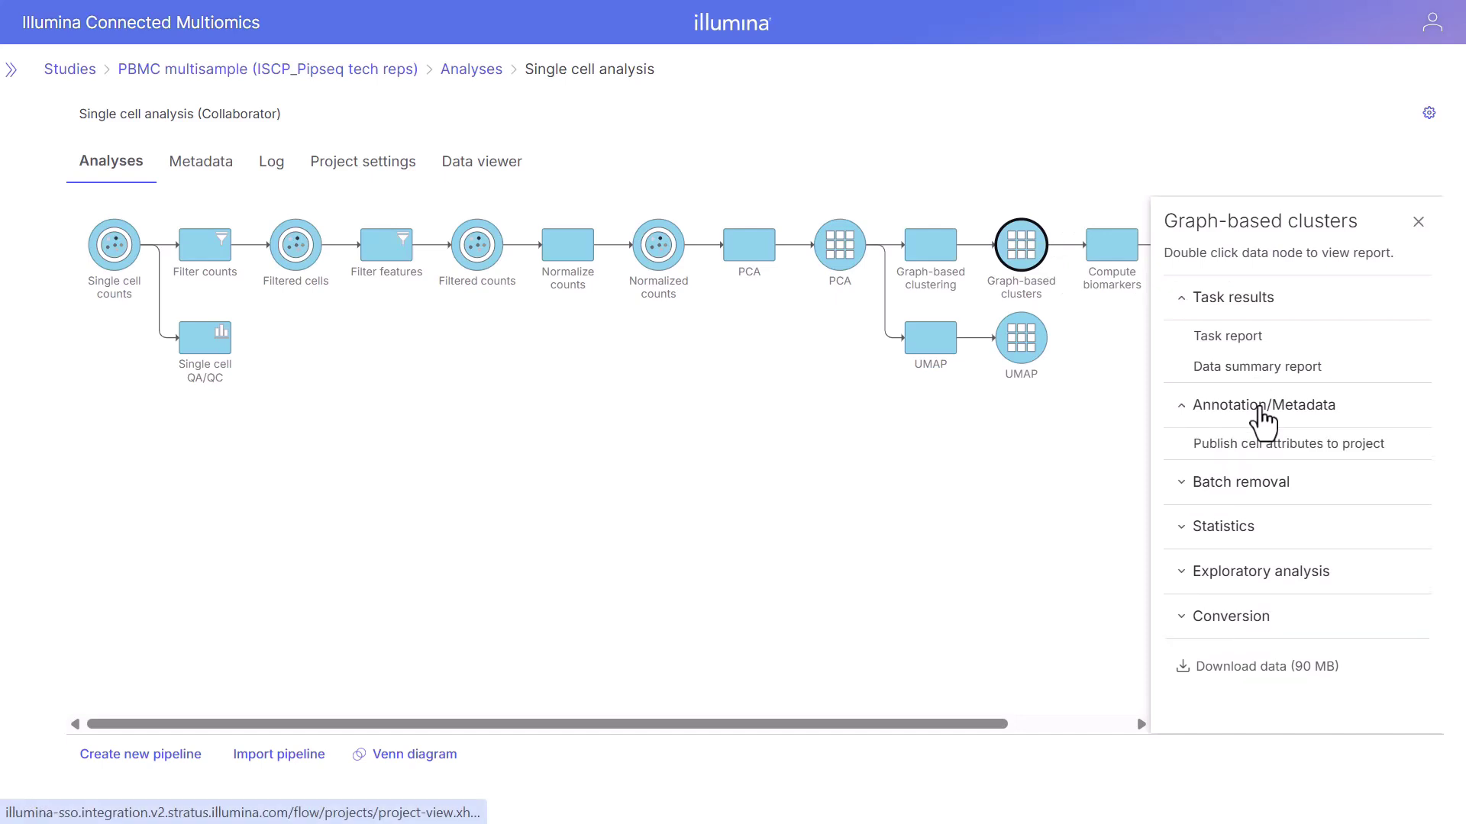
{"action": "left_click", "coordinate": [1301, 449]}
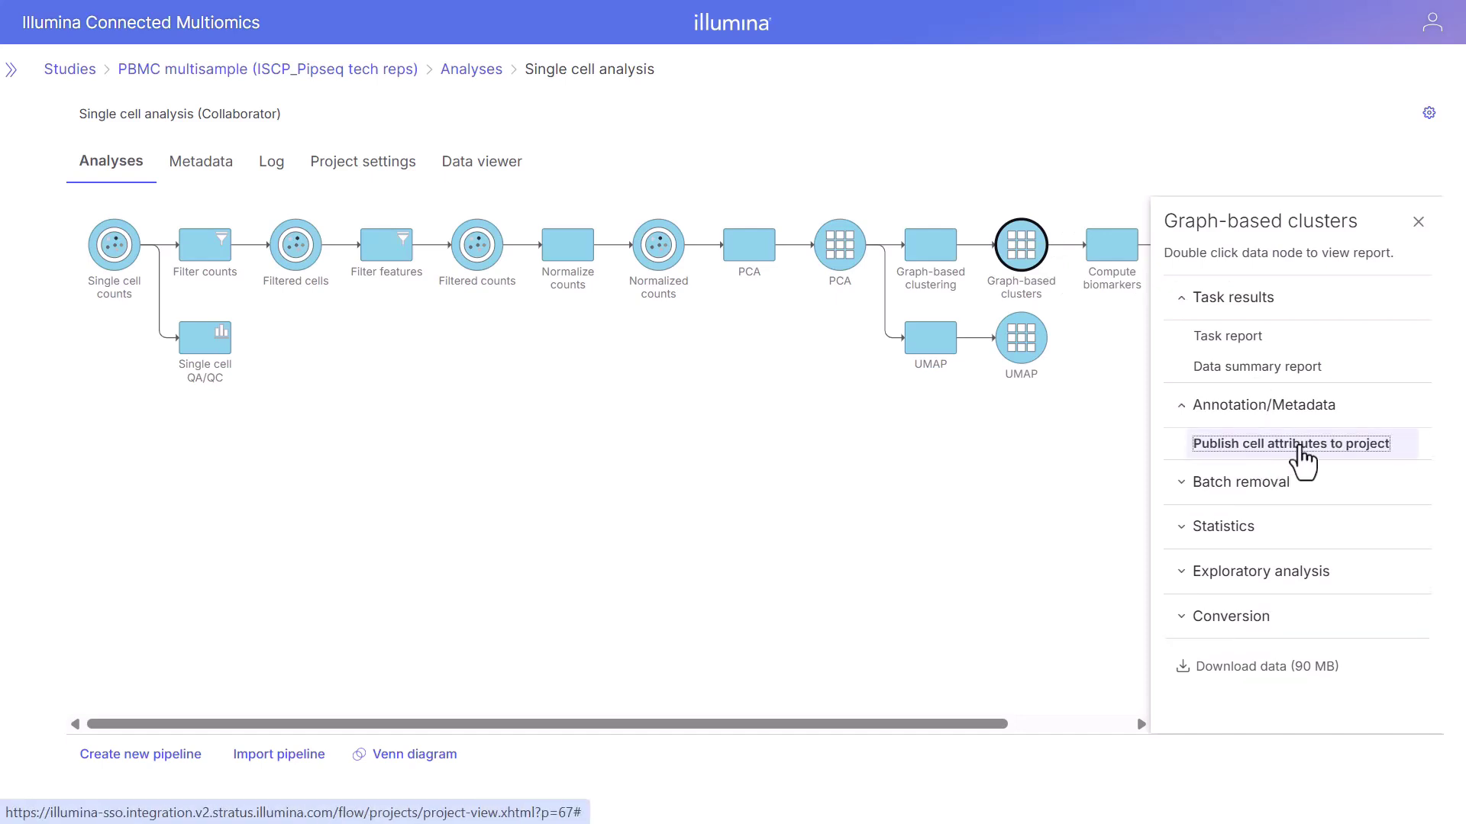
{"action": "left_click", "coordinate": [242, 195]}
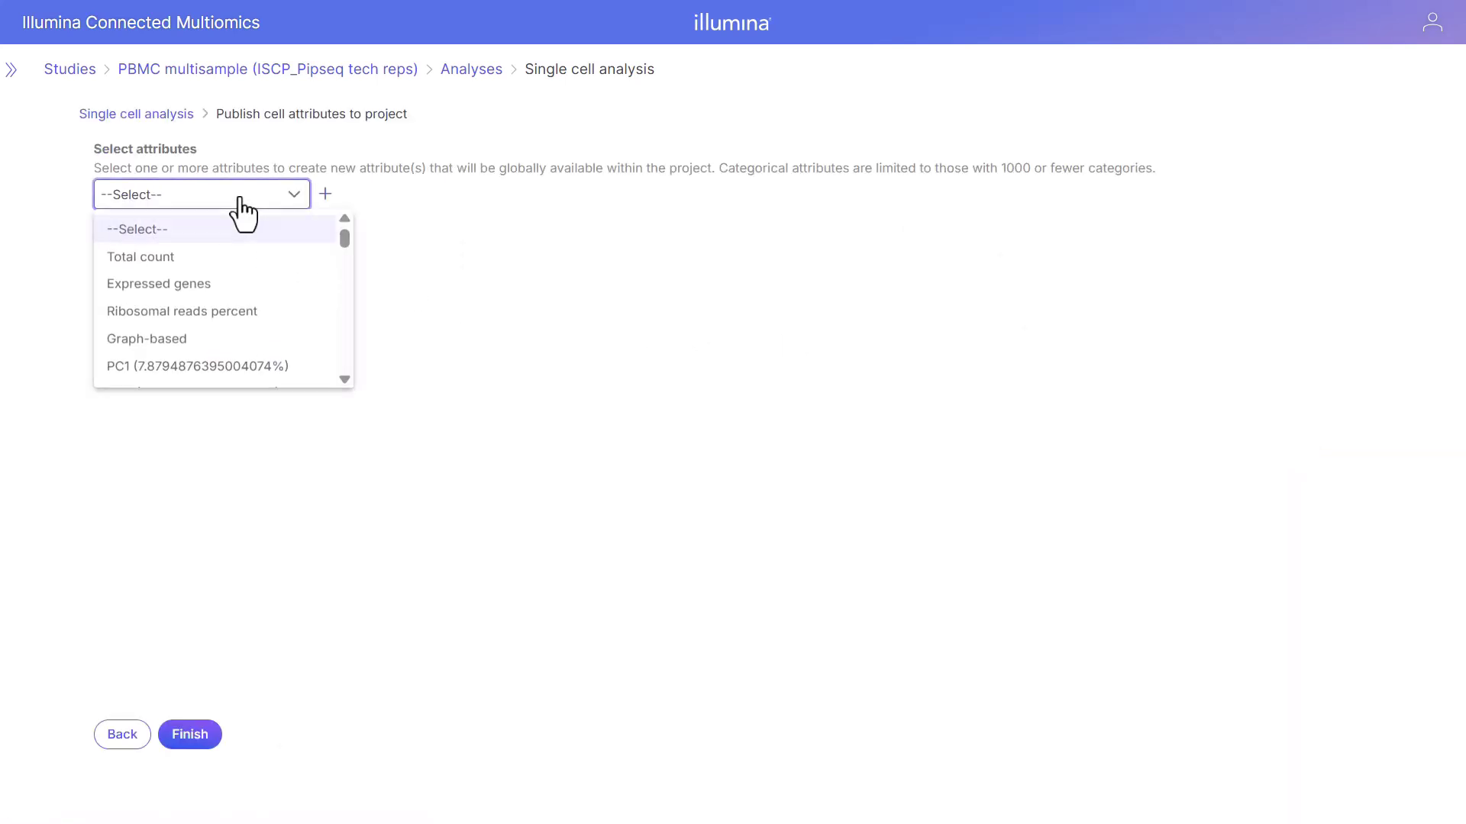
{"action": "left_click", "coordinate": [220, 344]}
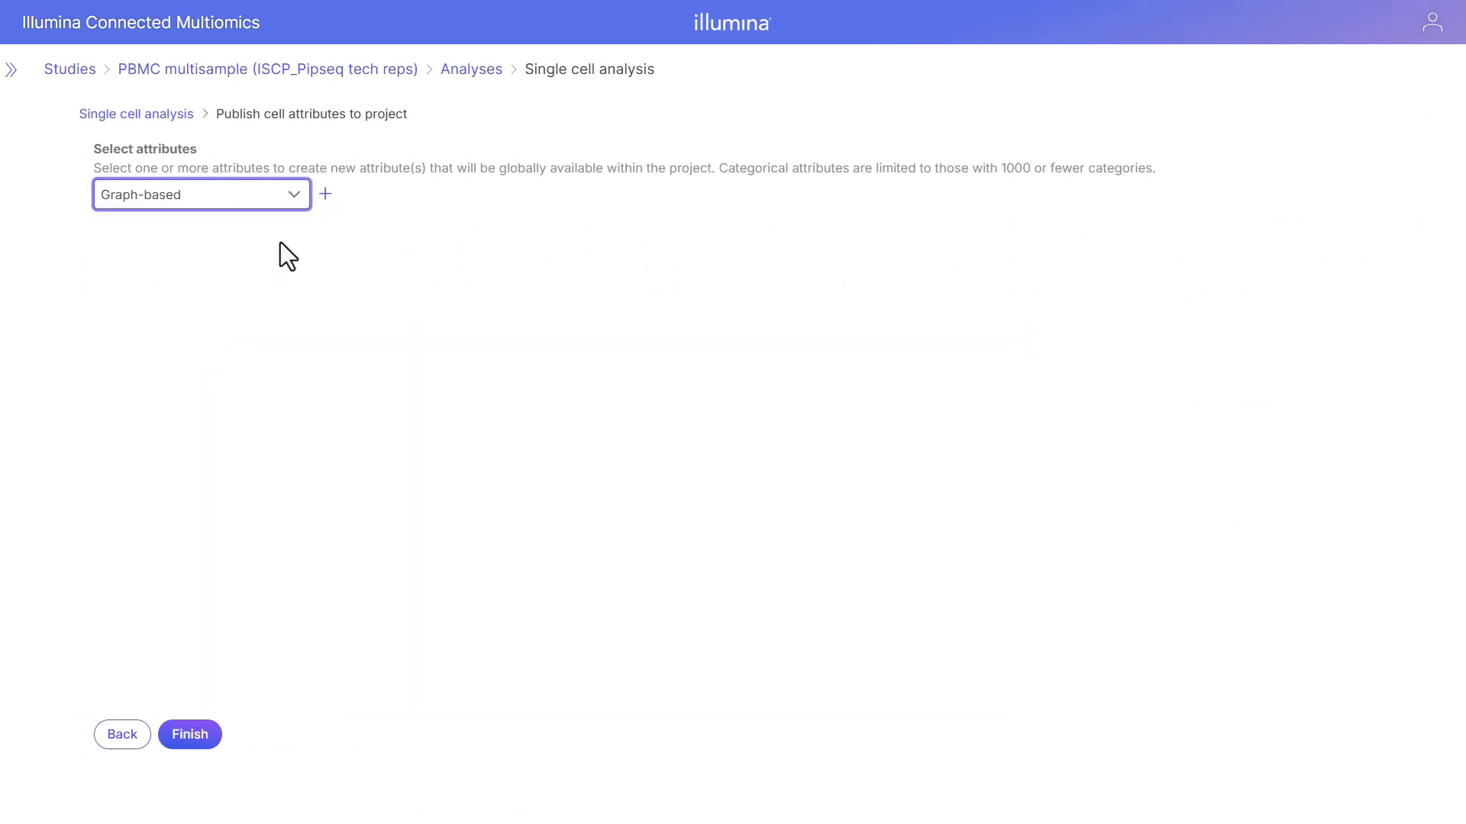
{"action": "left_click", "coordinate": [325, 194]}
{"action": "left_click", "coordinate": [308, 243]}
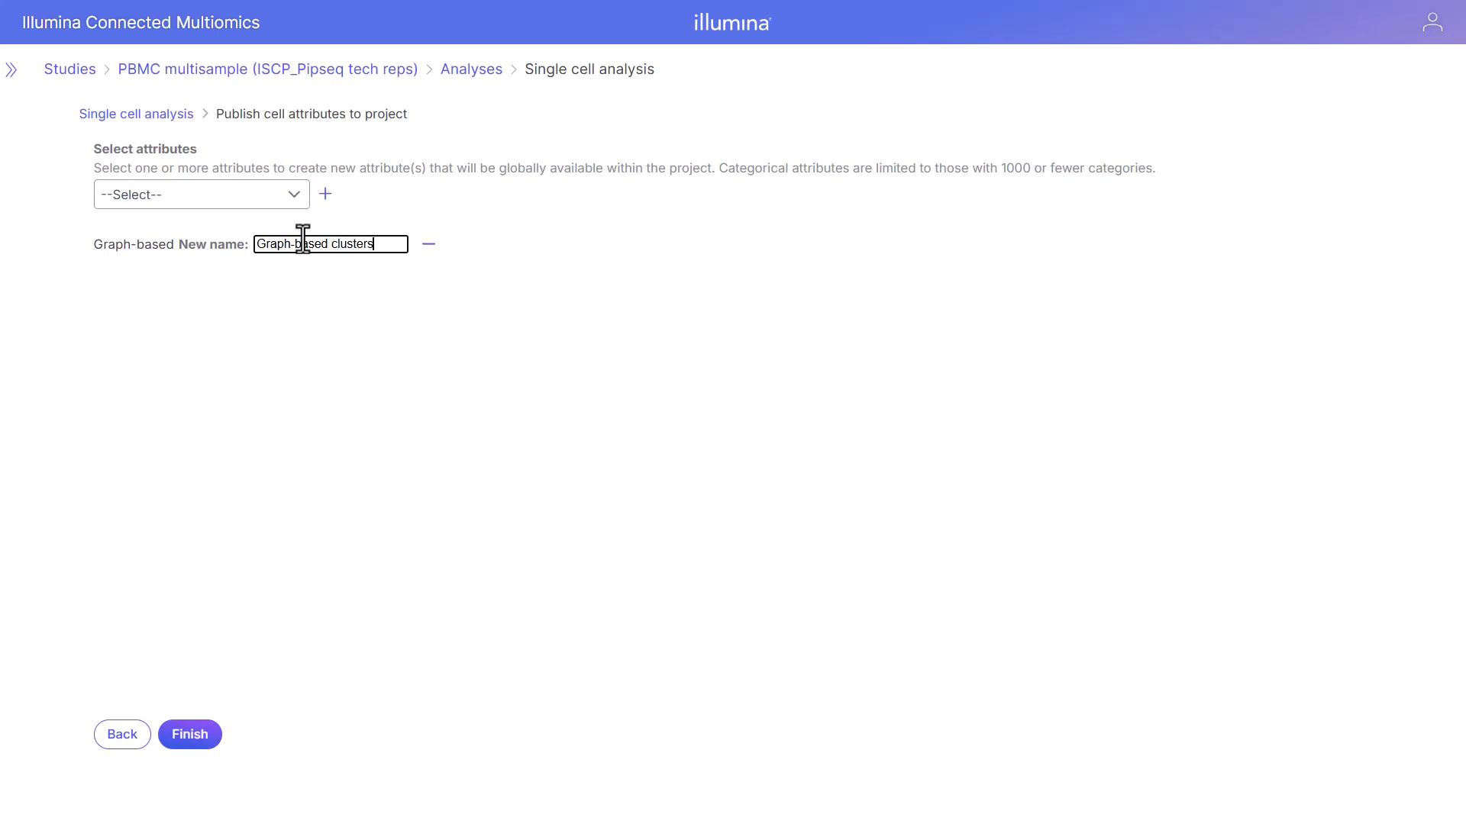
{"action": "left_click", "coordinate": [195, 736]}
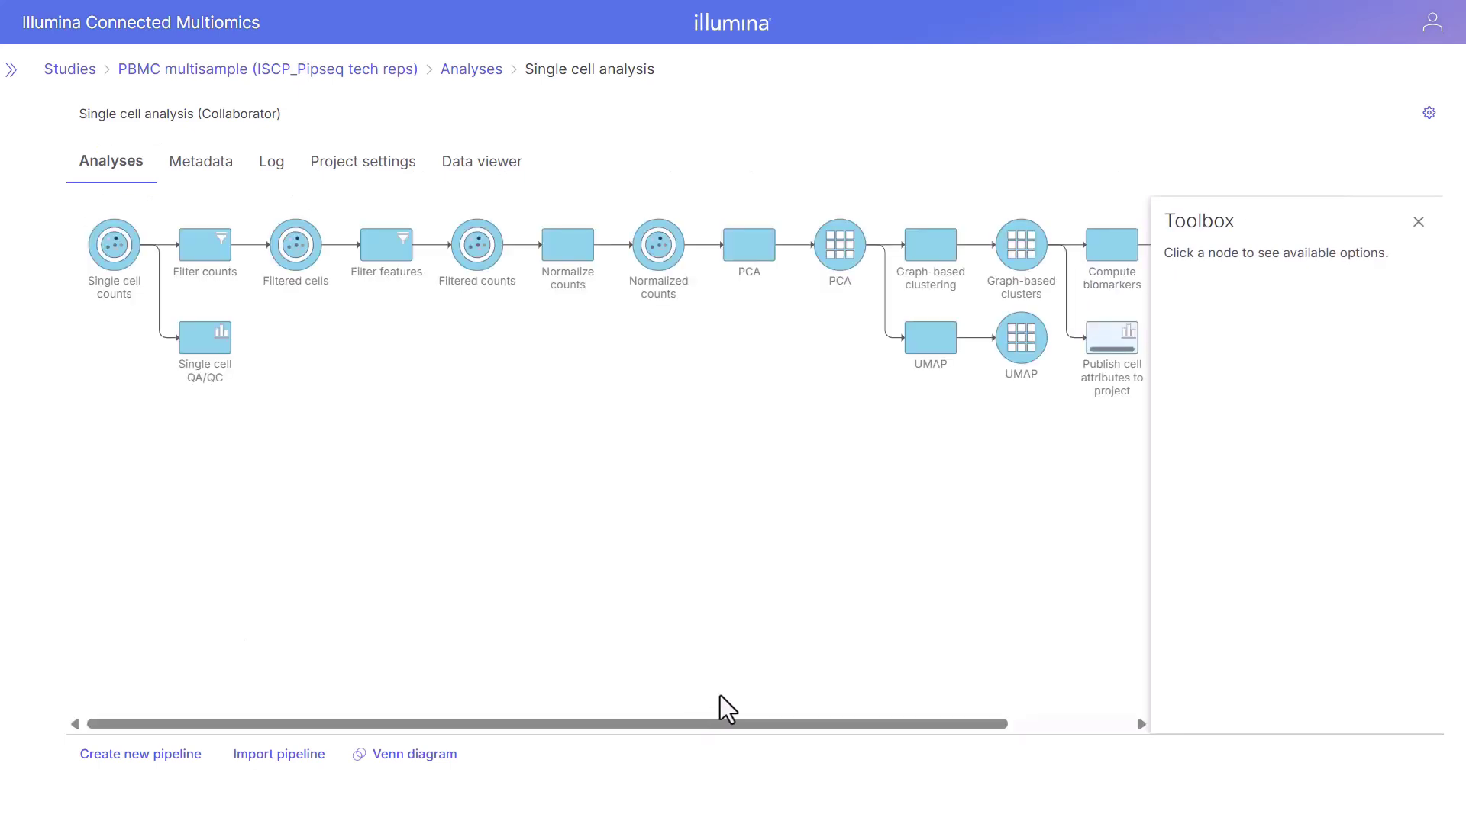
Inspect the published cell attribute in the project's metadata, then return to the analysis pipeline
{"action": "left_click_drag", "start_coordinate": [815, 723], "coordinate": [1014, 724]}
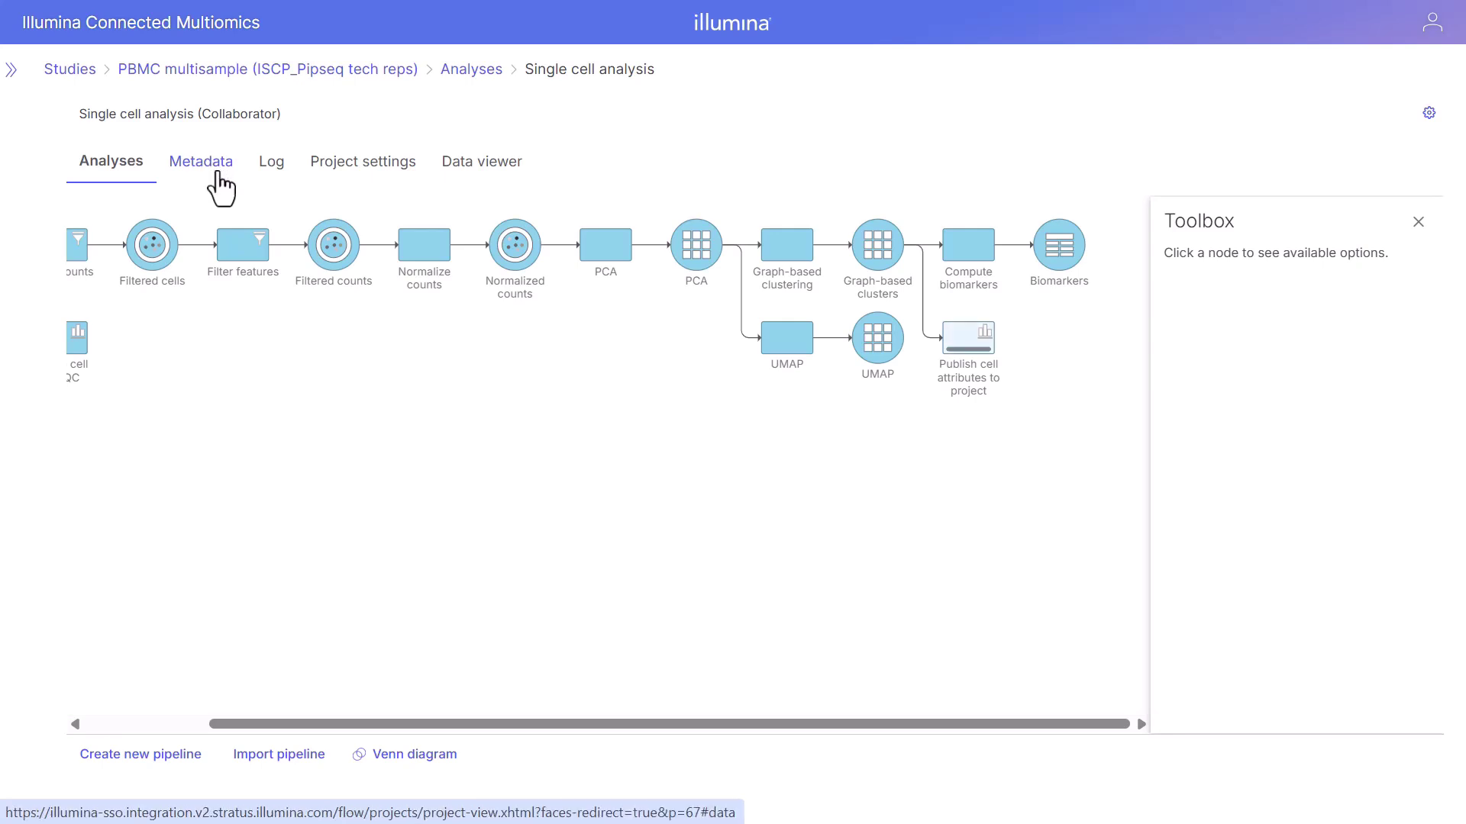
{"action": "mouse_move", "coordinate": [977, 355]}
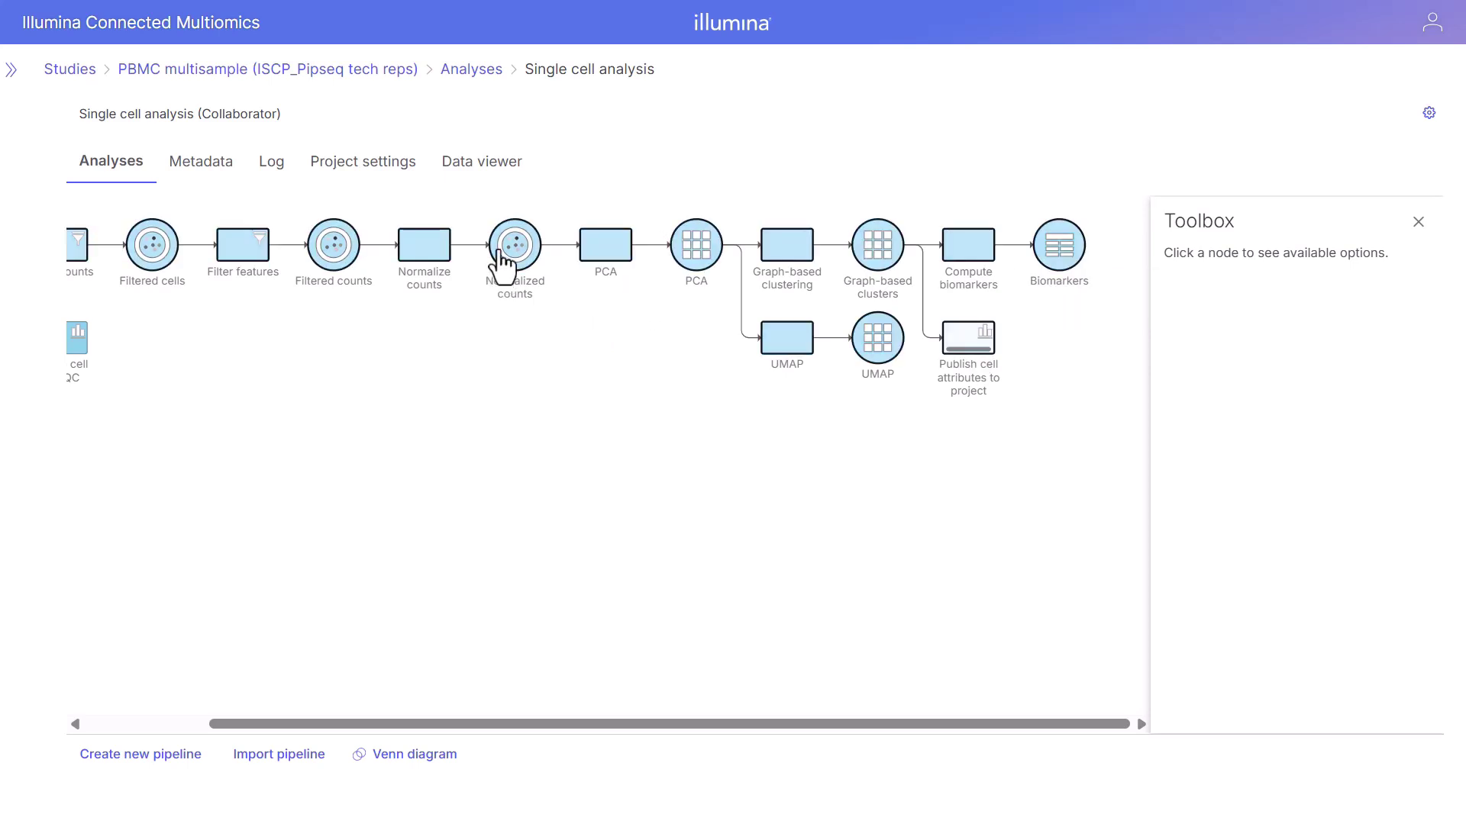
{"action": "mouse_move", "coordinate": [508, 262]}
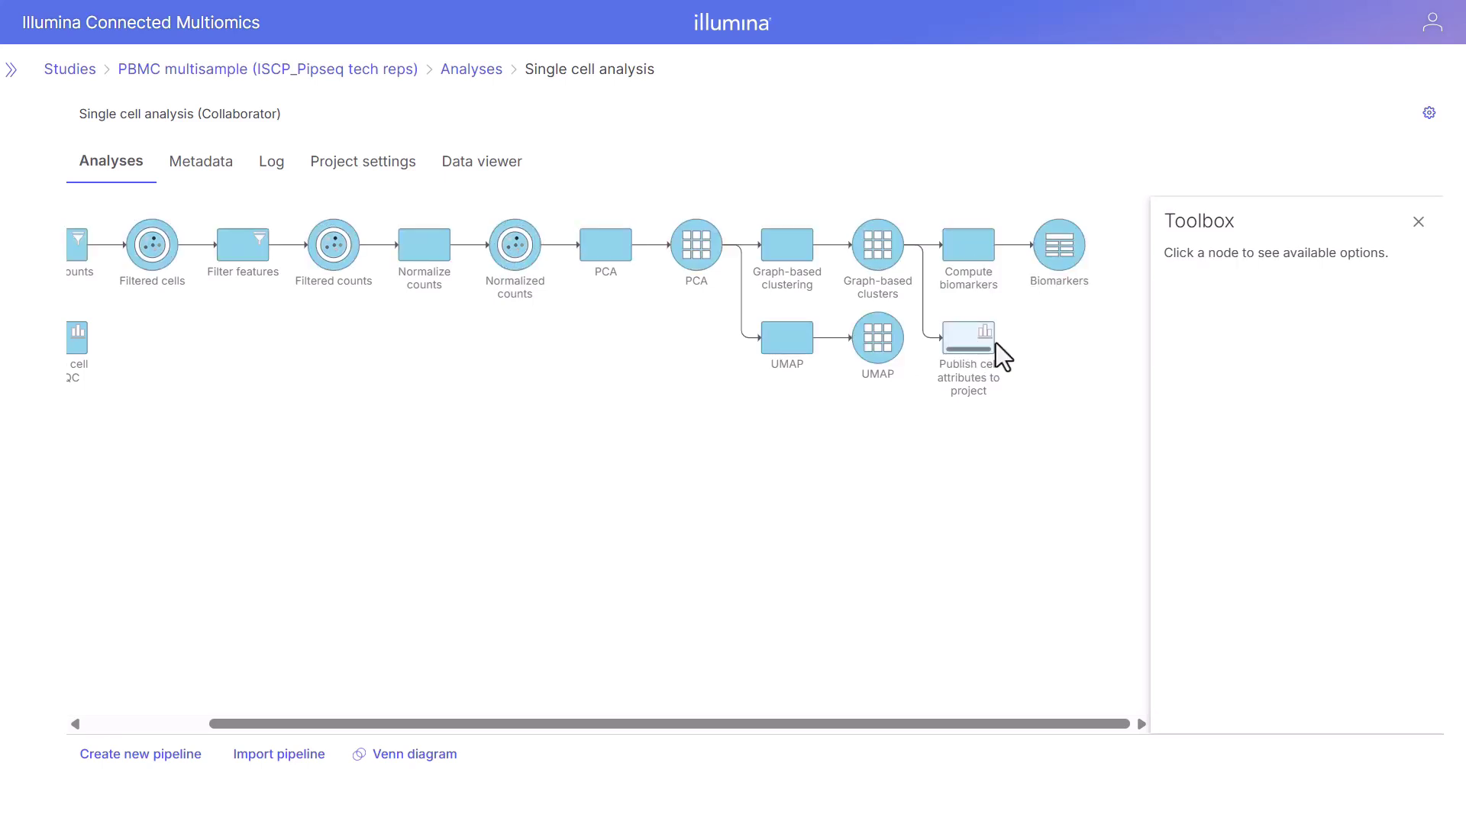
{"action": "left_click", "coordinate": [220, 169]}
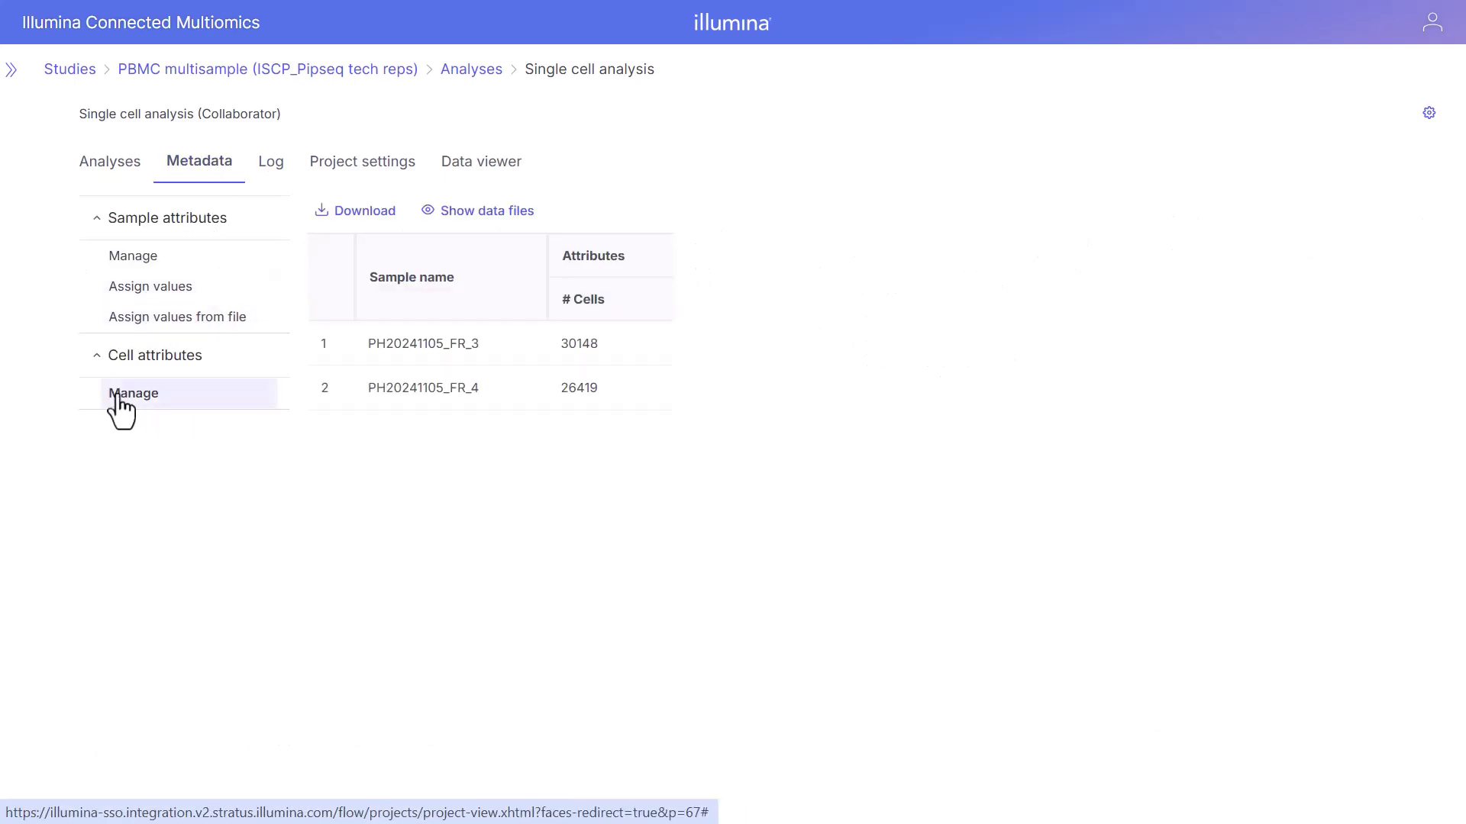
{"action": "left_click", "coordinate": [171, 395]}
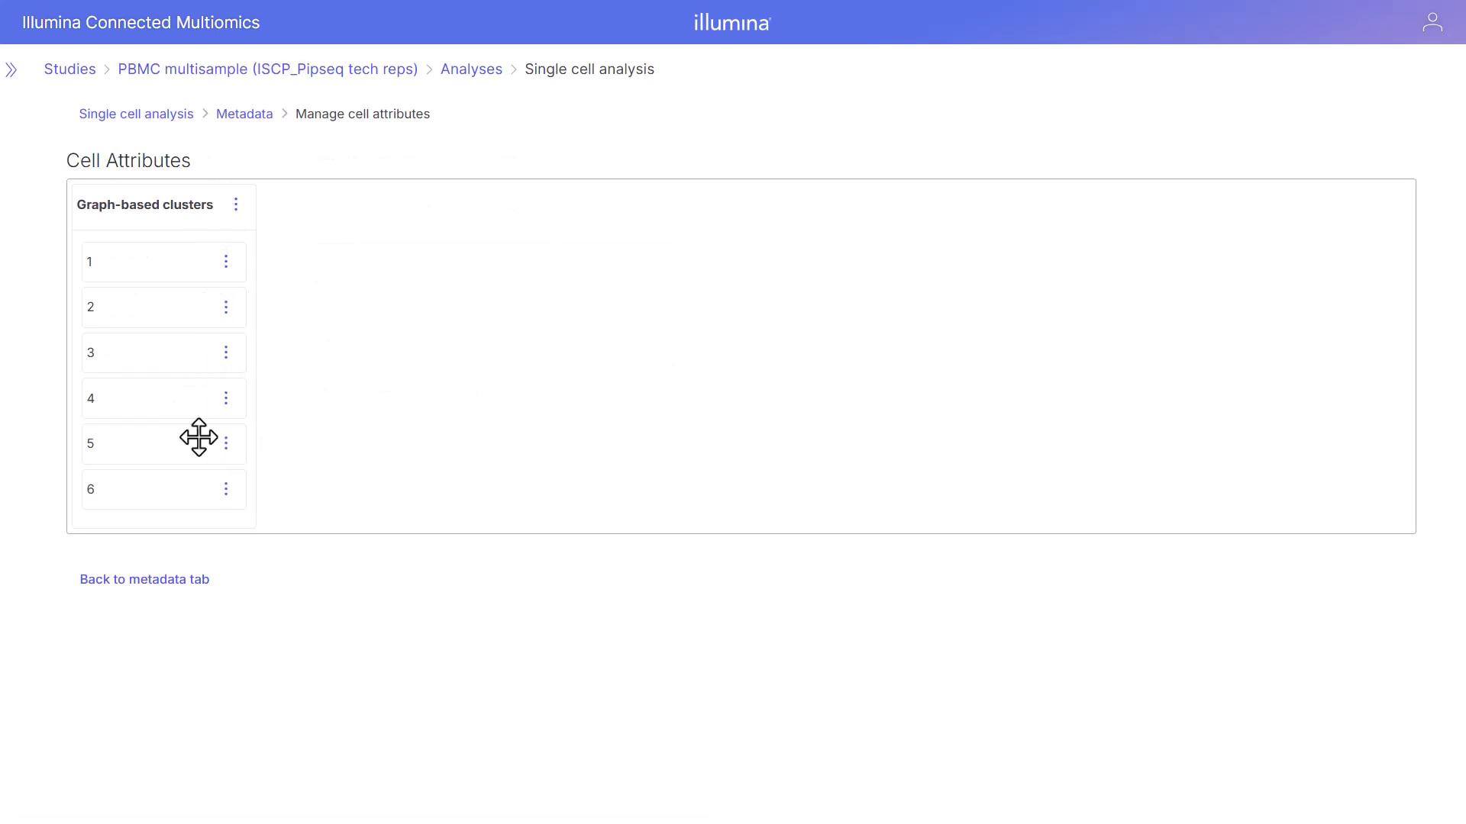
{"action": "left_click", "coordinate": [160, 115]}
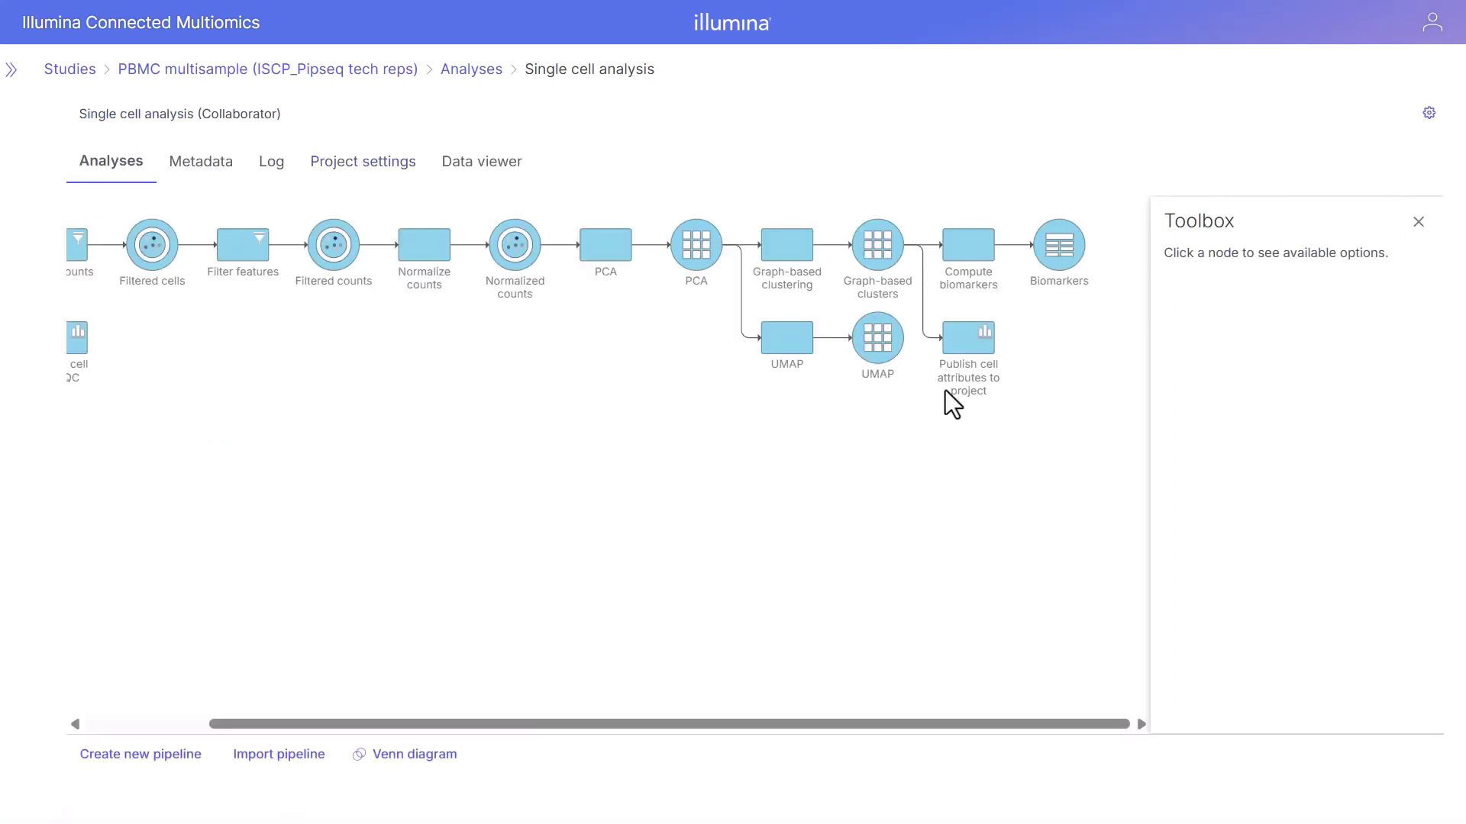
Open the UMAP result in the data viewer and color its points by the Graph-based attribute, searching the source with "gra"
{"action": "left_click", "coordinate": [887, 351]}
{"action": "double_click", "coordinate": [889, 347]}
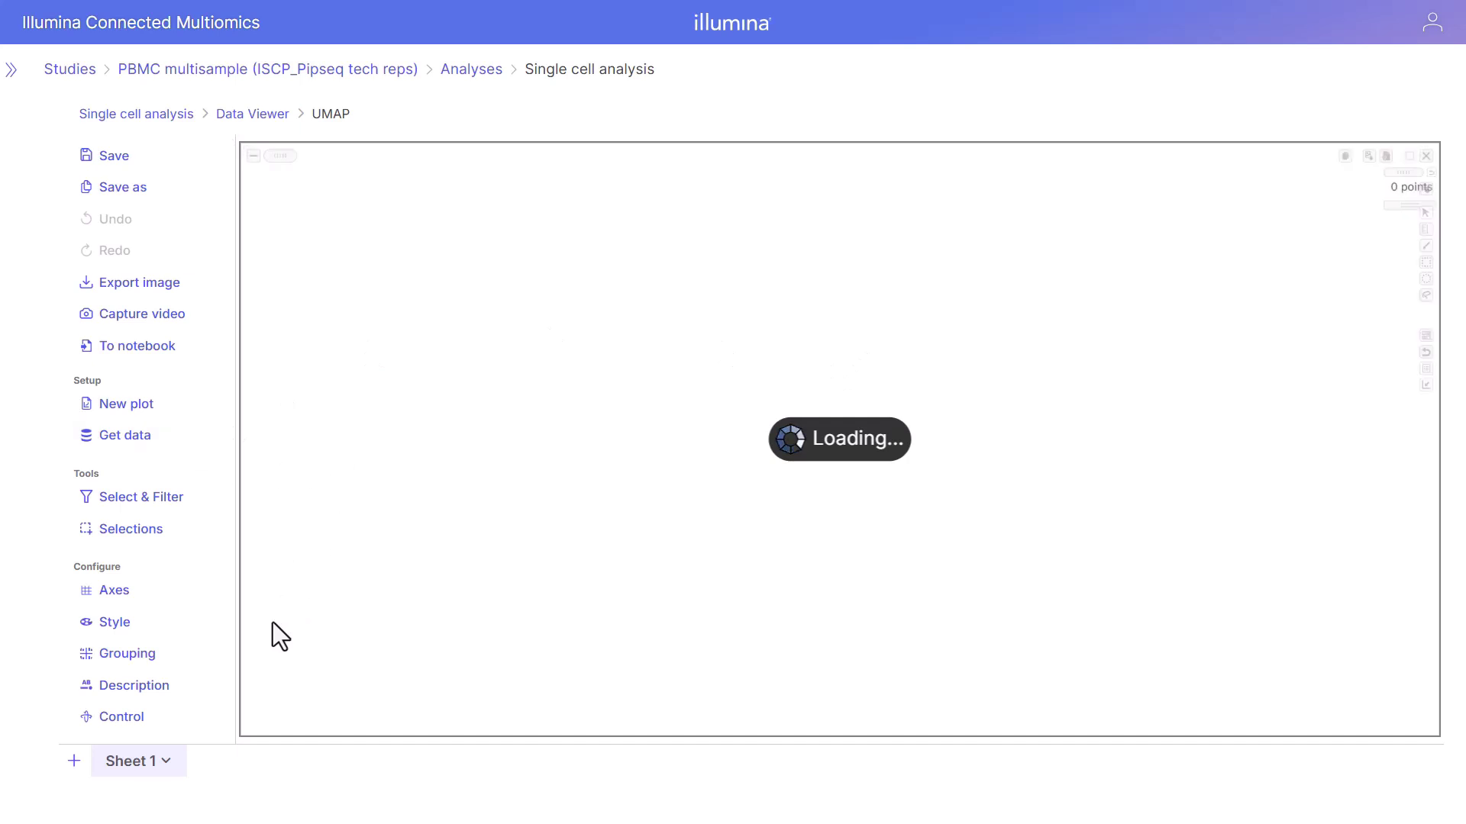
{"action": "left_click", "coordinate": [151, 661]}
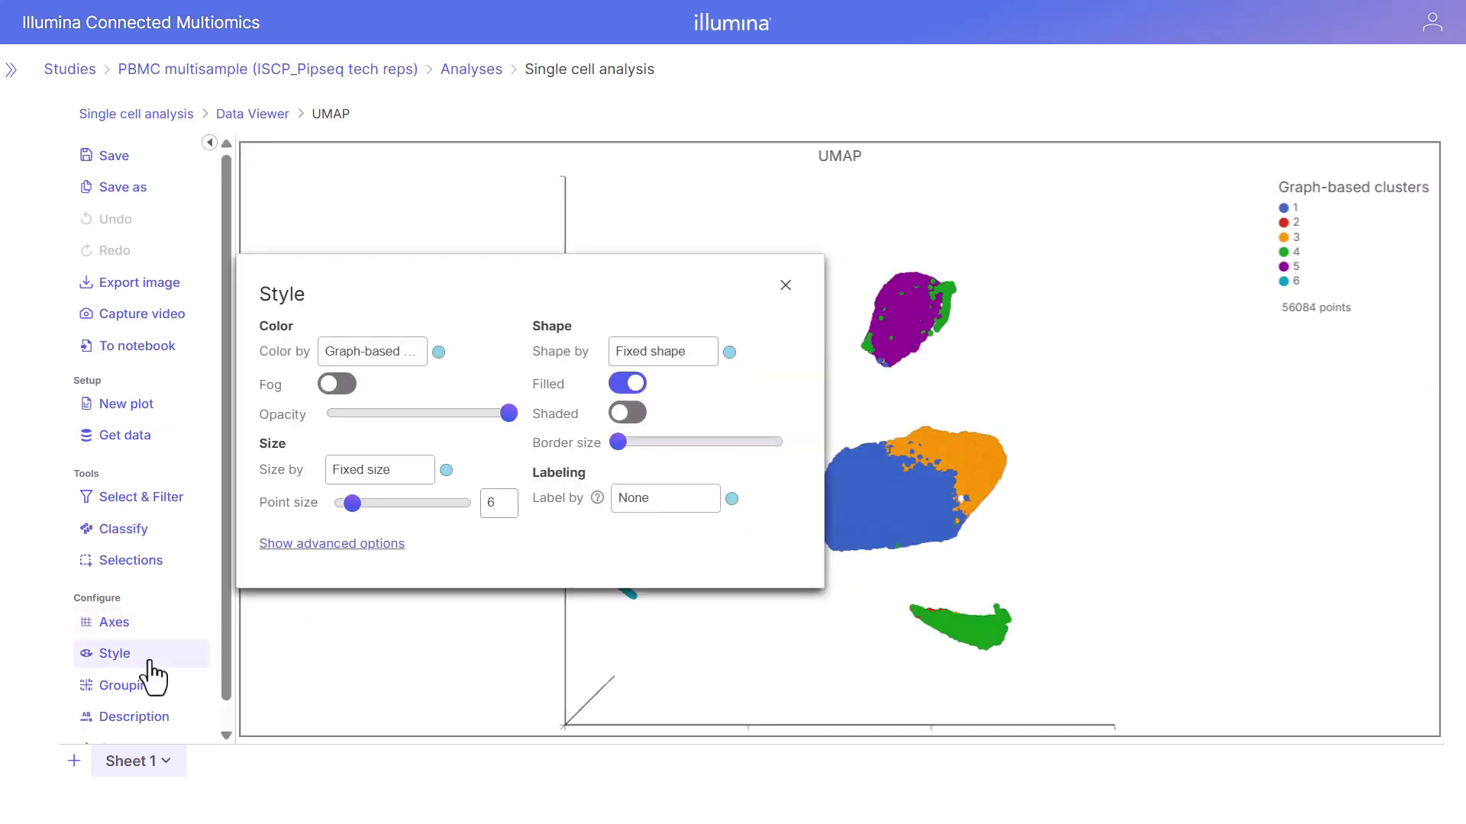
{"action": "left_click", "coordinate": [439, 353]}
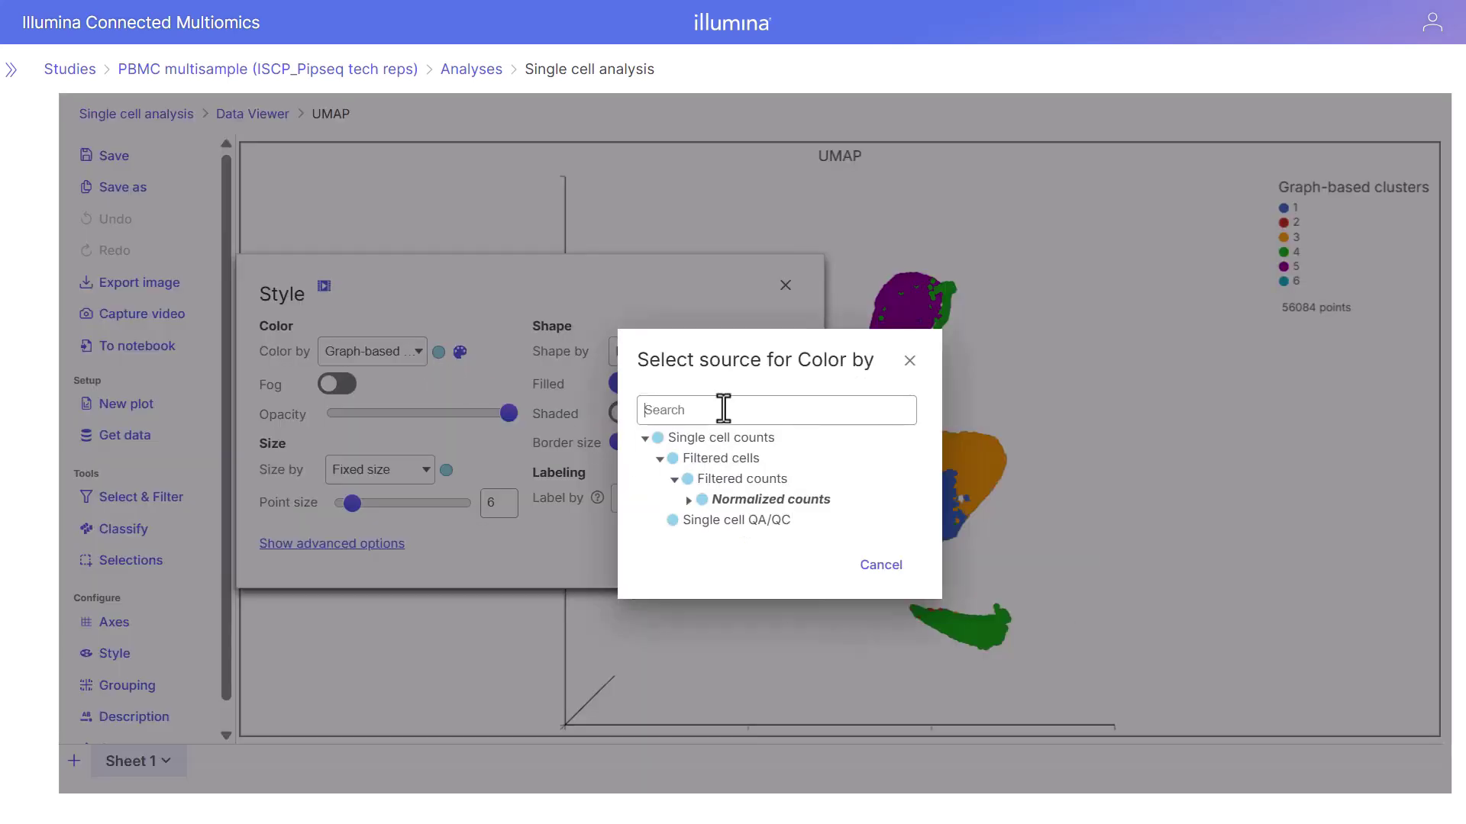
{"action": "type", "text": "gra"}
{"action": "left_click", "coordinate": [795, 542]}
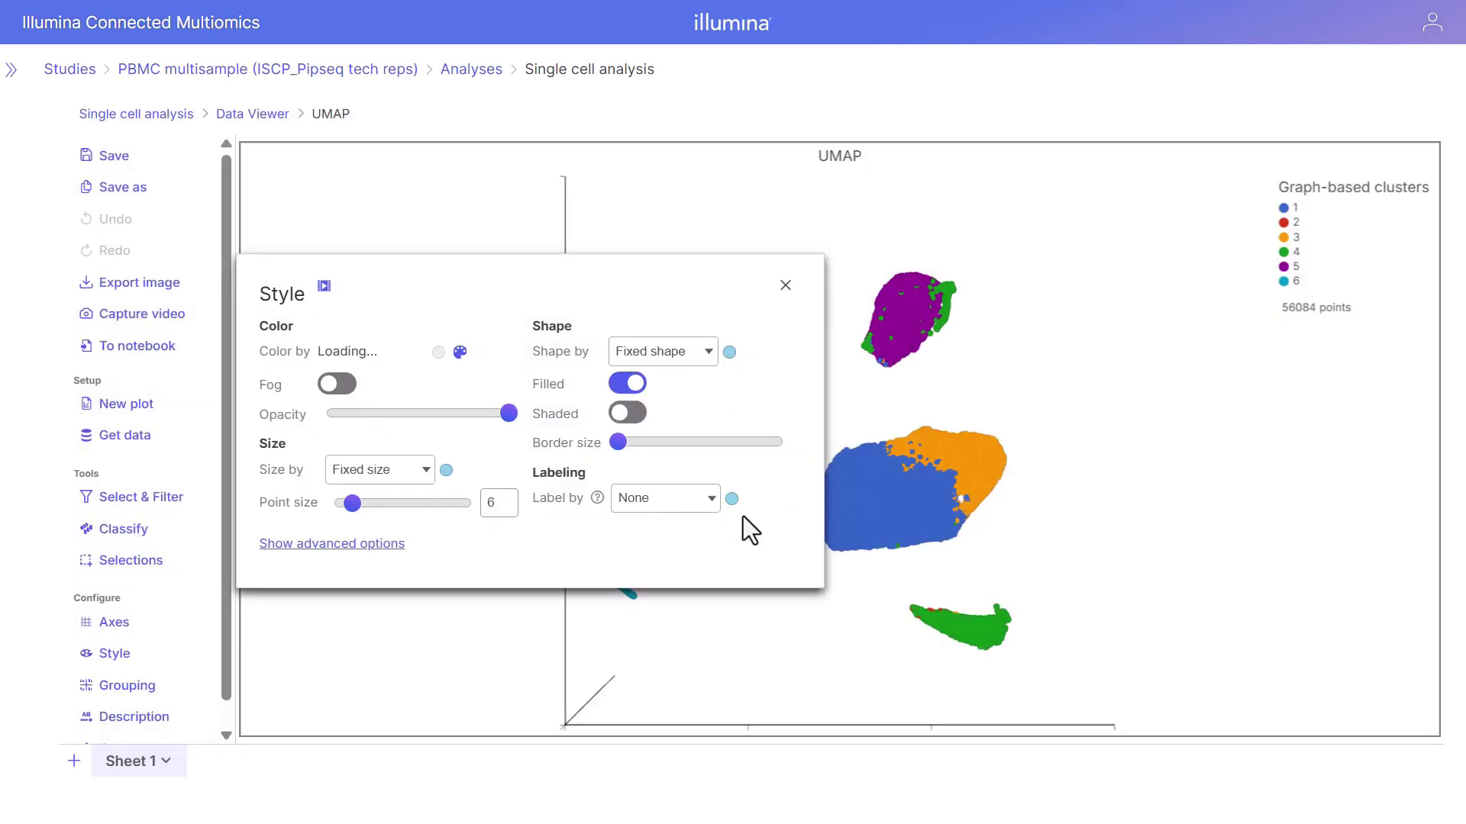
{"action": "left_click", "coordinate": [410, 351]}
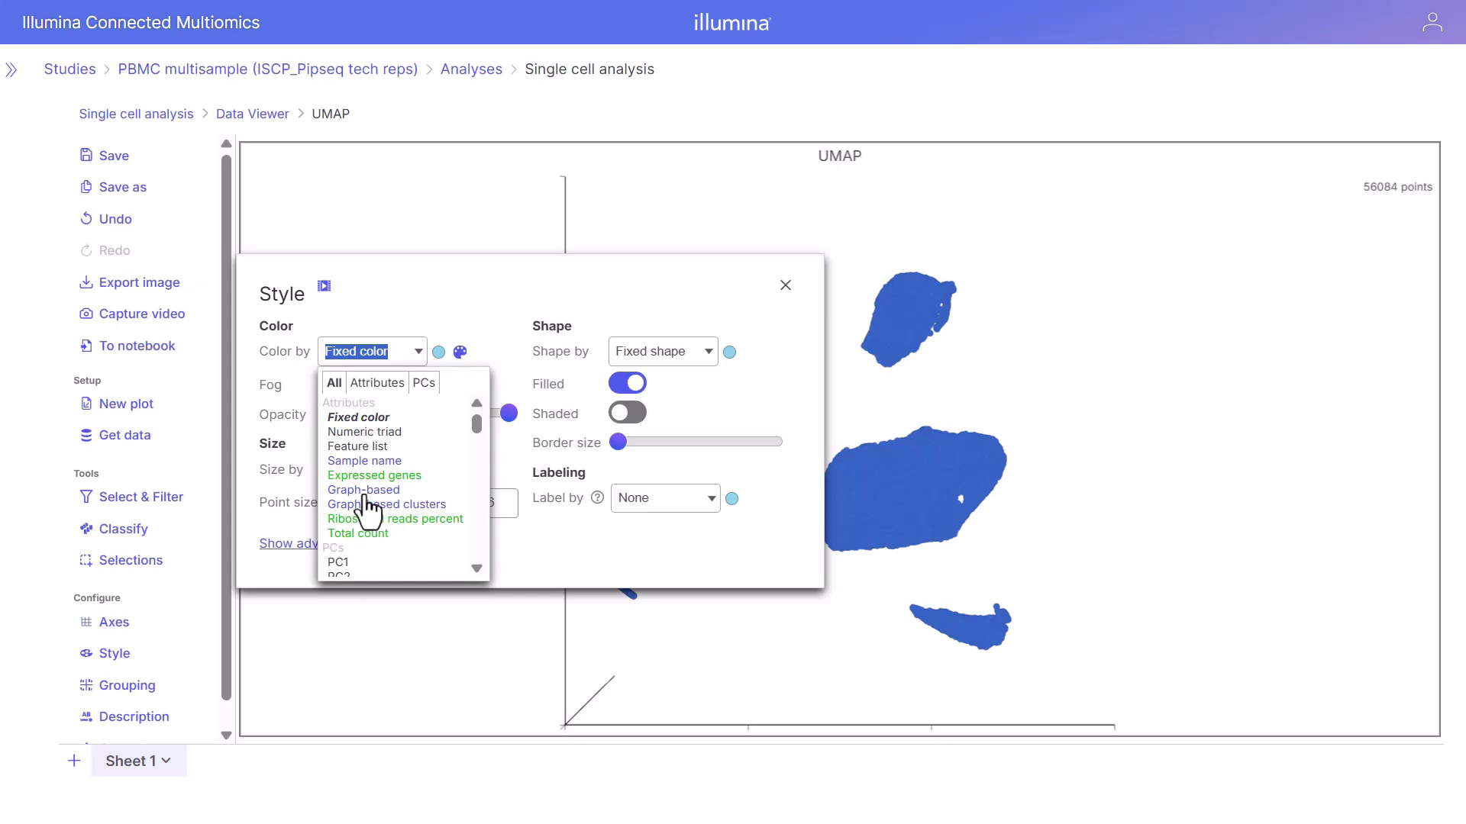
{"action": "left_click", "coordinate": [364, 491]}
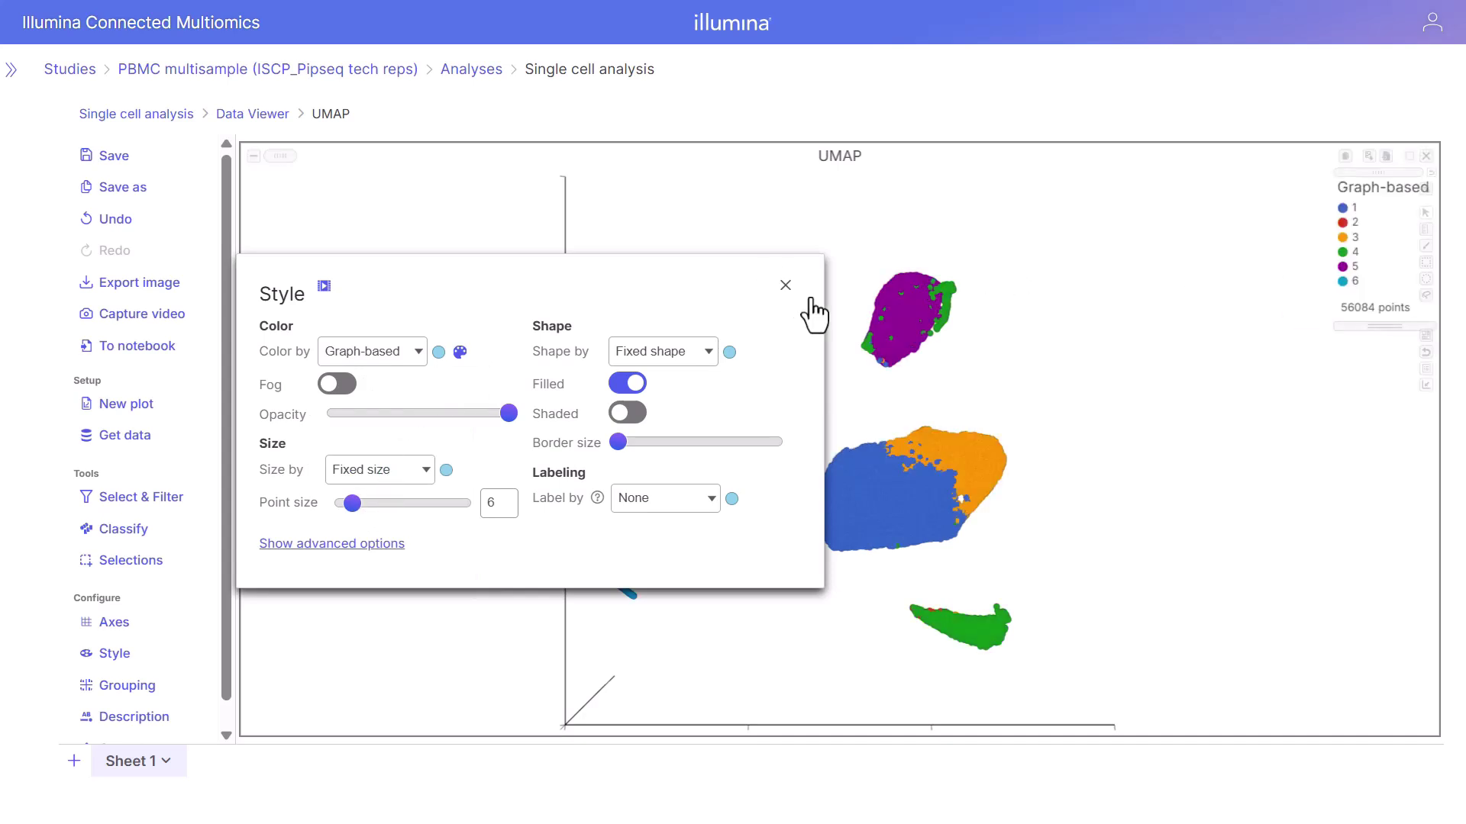
{"action": "left_click", "coordinate": [786, 286]}
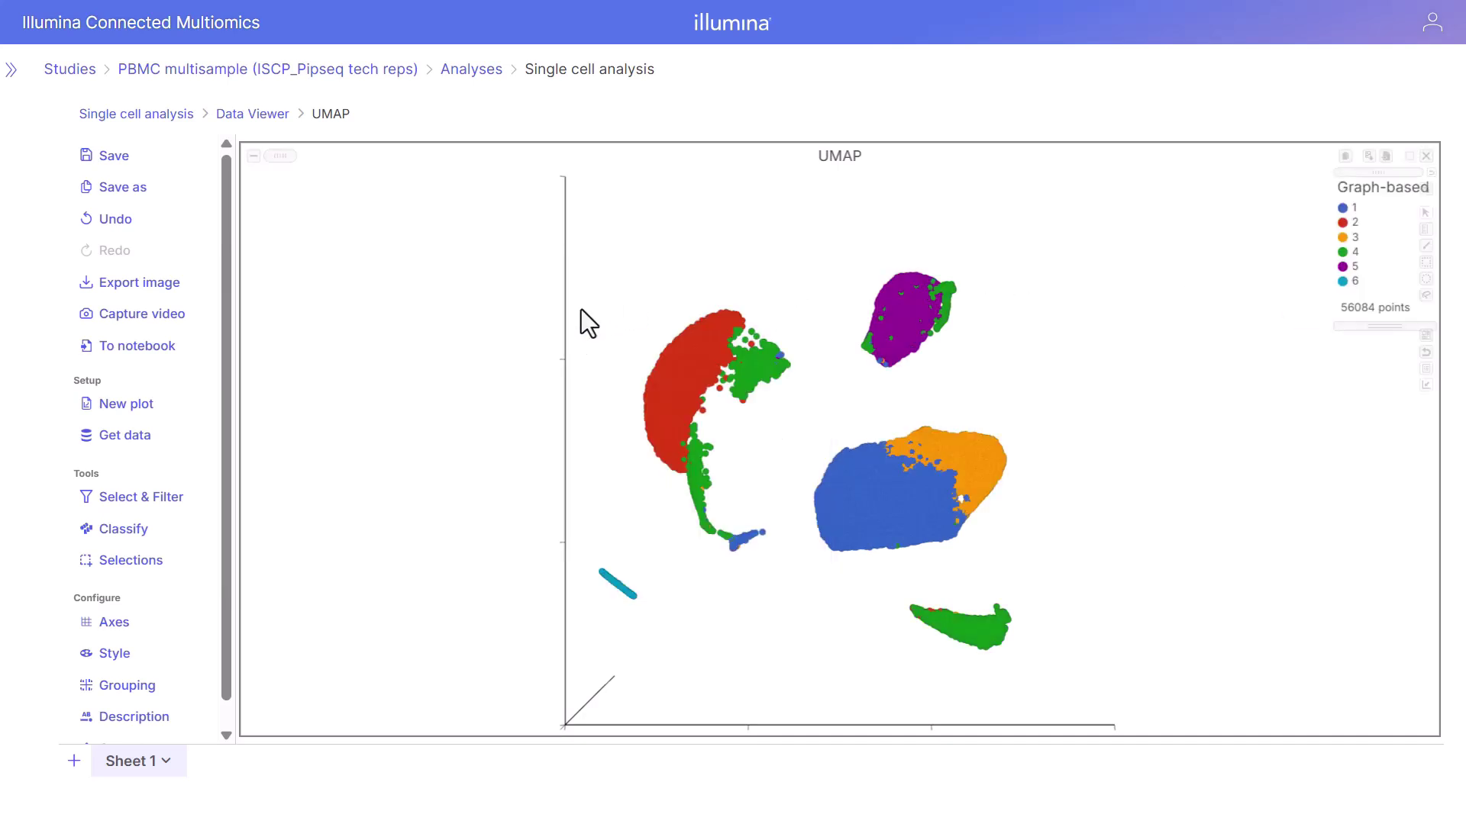
Add a table of the graph-based clusters' top biomarker features beside the UMAP plot
{"action": "left_click", "coordinate": [145, 412]}
{"action": "left_click", "coordinate": [304, 638]}
{"action": "left_click", "coordinate": [664, 472]}
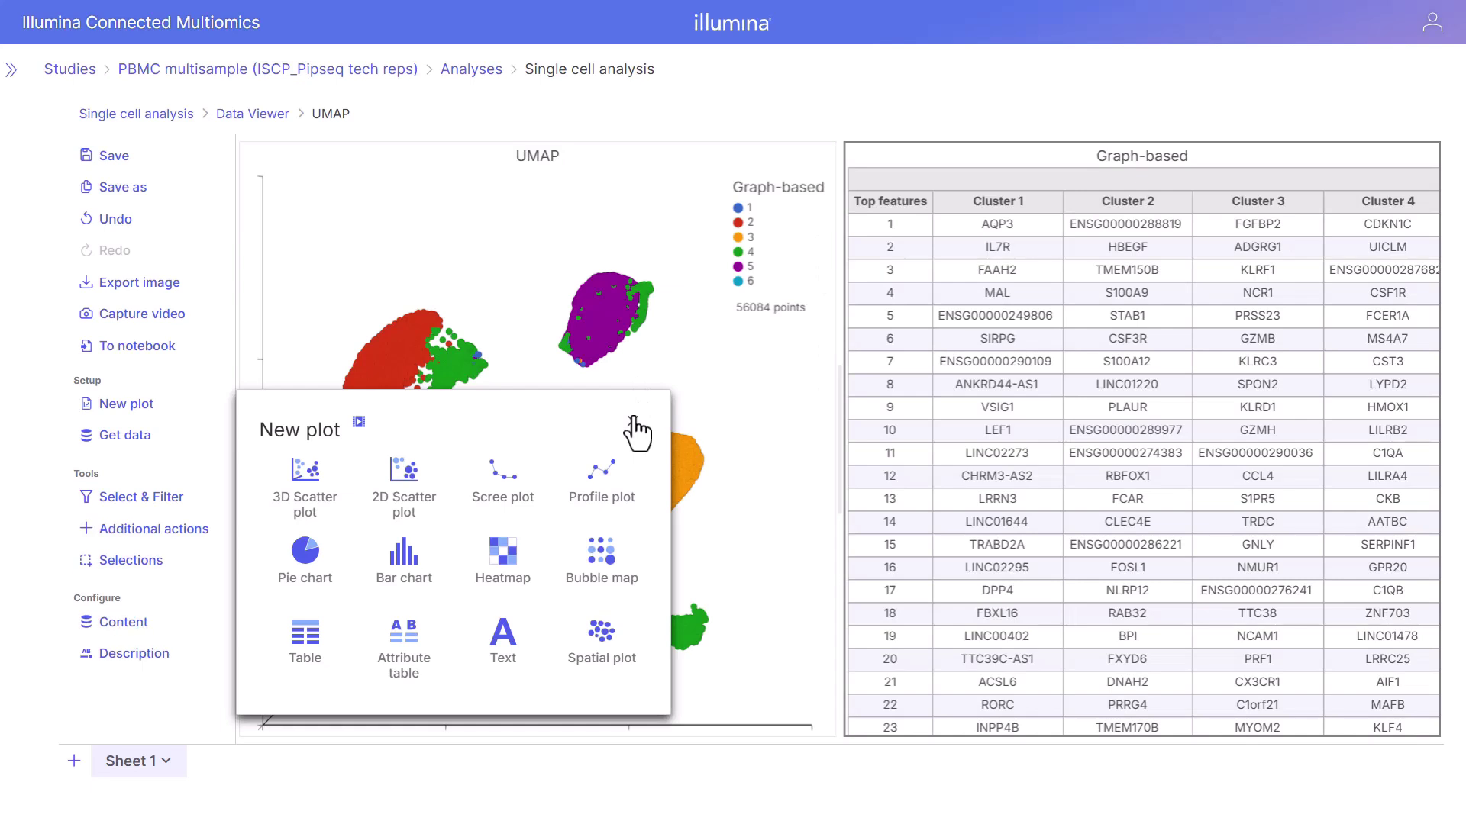
{"action": "left_click", "coordinate": [633, 420]}
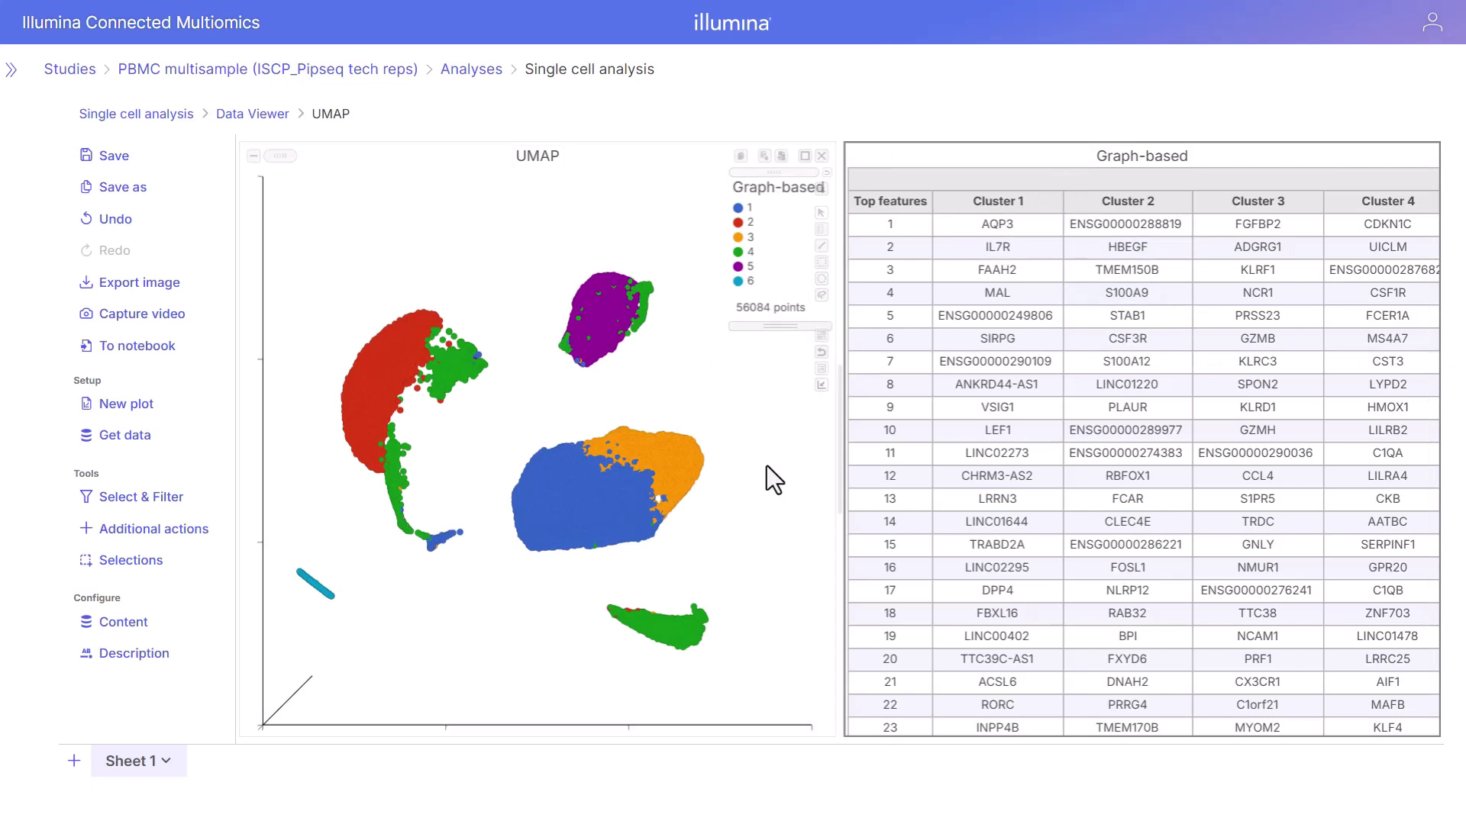
Cancel saving the UMAP view under a name and return to the Single cell analysis pipeline, discarding the unsaved changes
{"action": "left_click", "coordinate": [137, 202]}
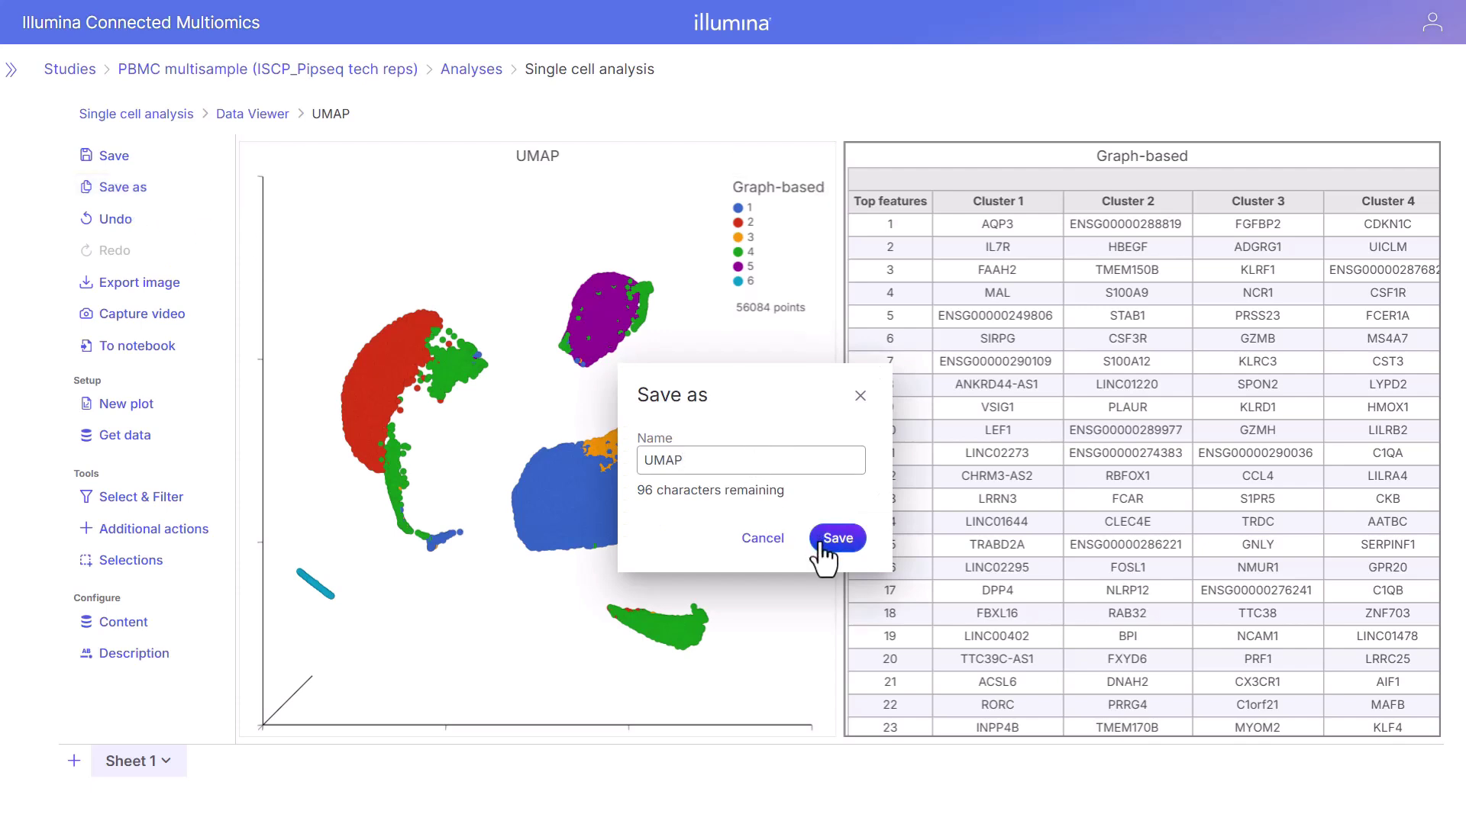
{"action": "left_click", "coordinate": [860, 396]}
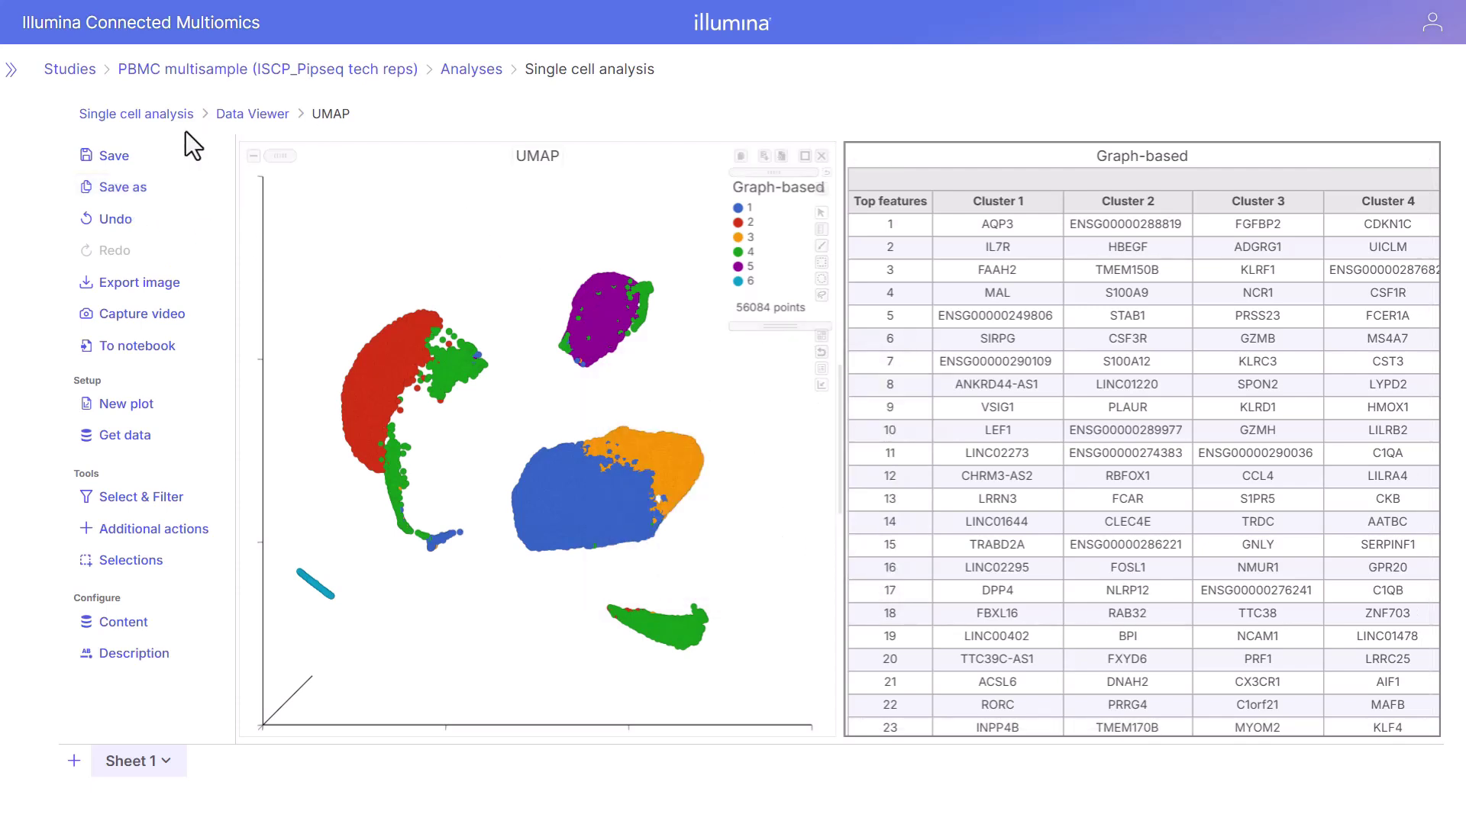
{"action": "left_click", "coordinate": [165, 124]}
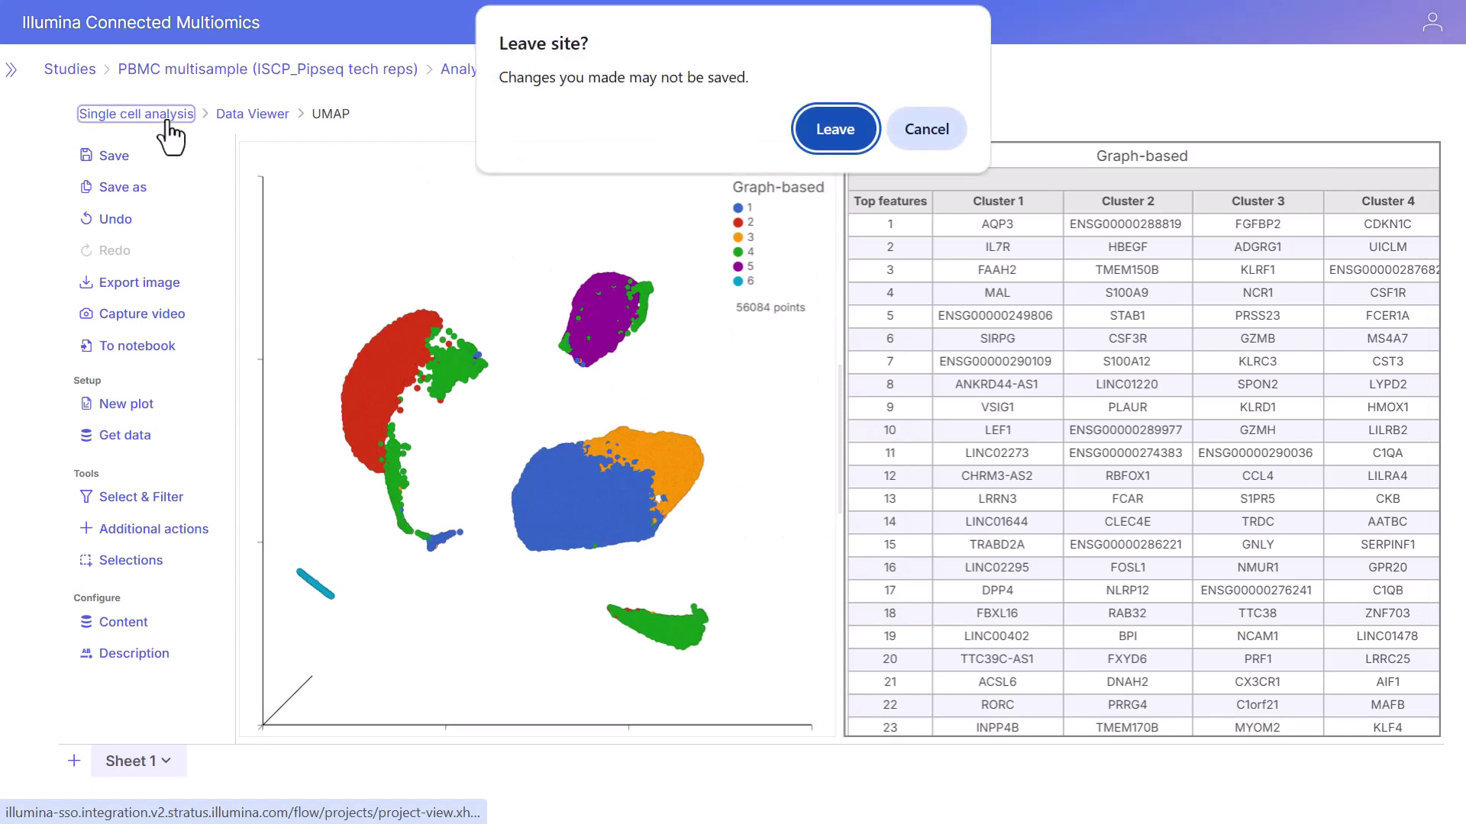
{"action": "left_click", "coordinate": [823, 134]}
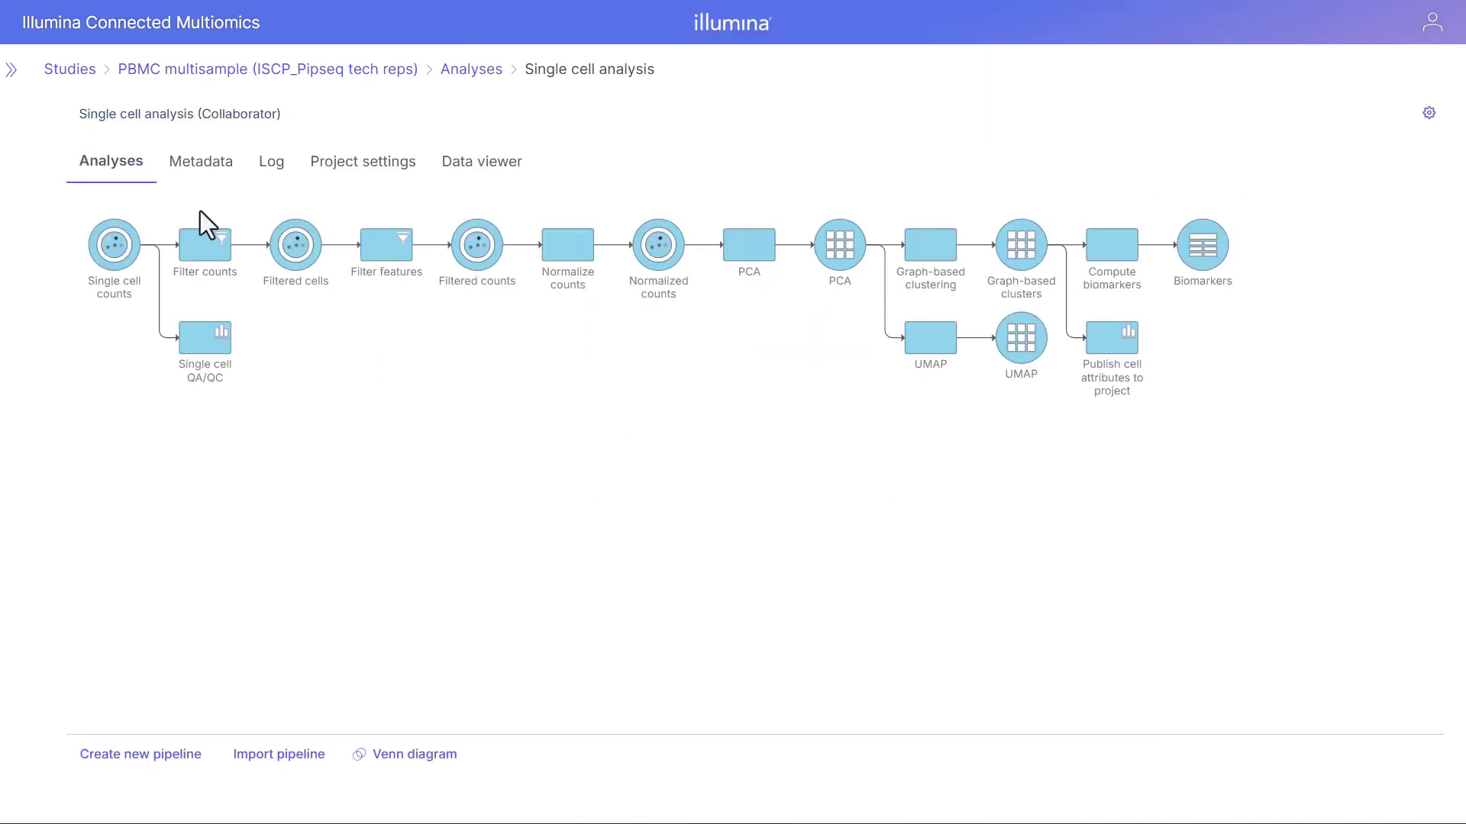
Run Single cell type classification on the single cell counts, categorized by Graph-based clusters and filtered to the Immune system tissue type
{"action": "left_click", "coordinate": [112, 252]}
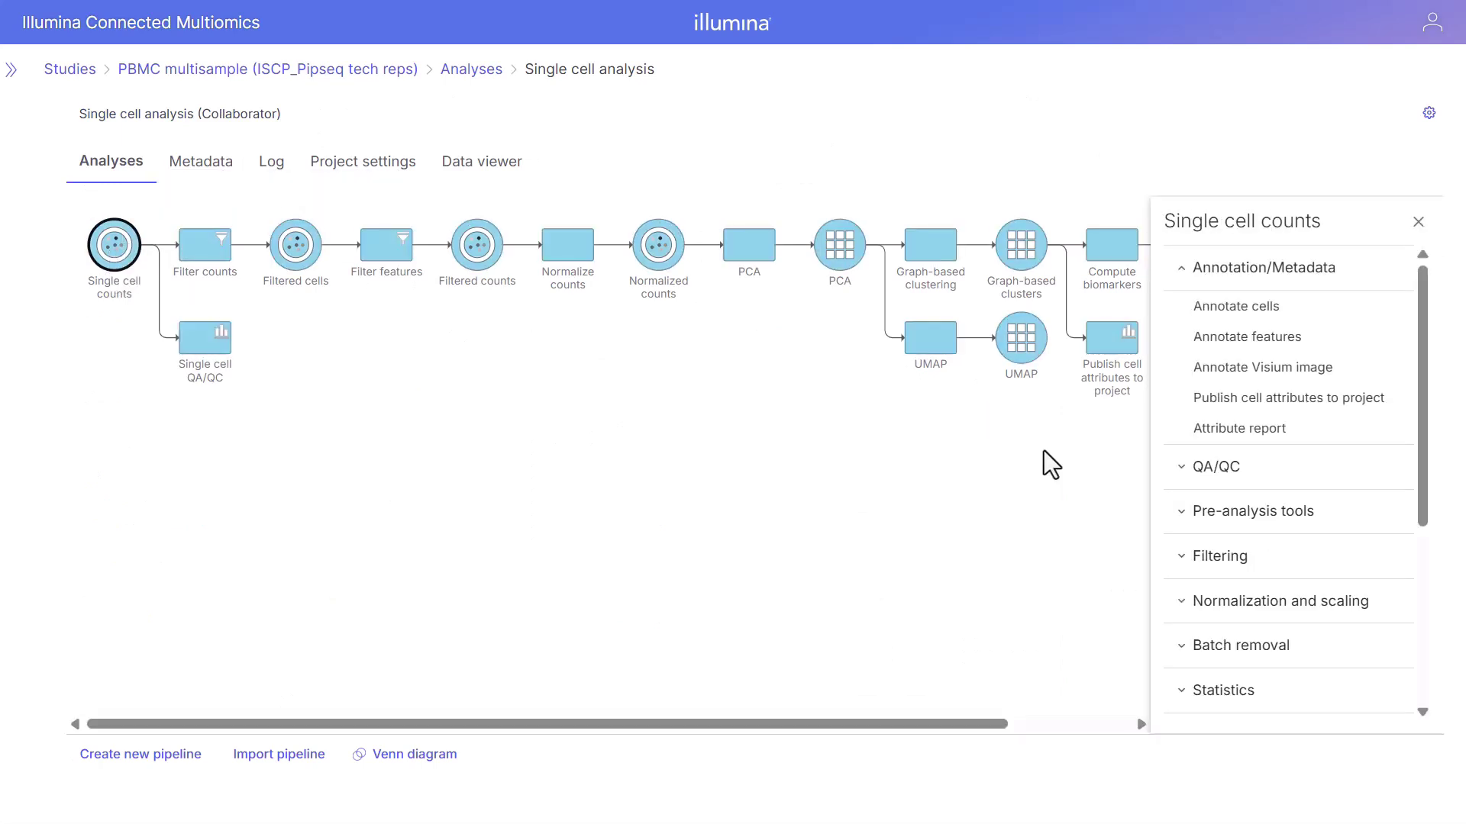
{"action": "left_click_drag", "start_coordinate": [1417, 418], "coordinate": [1410, 570]}
{"action": "left_click", "coordinate": [1245, 593]}
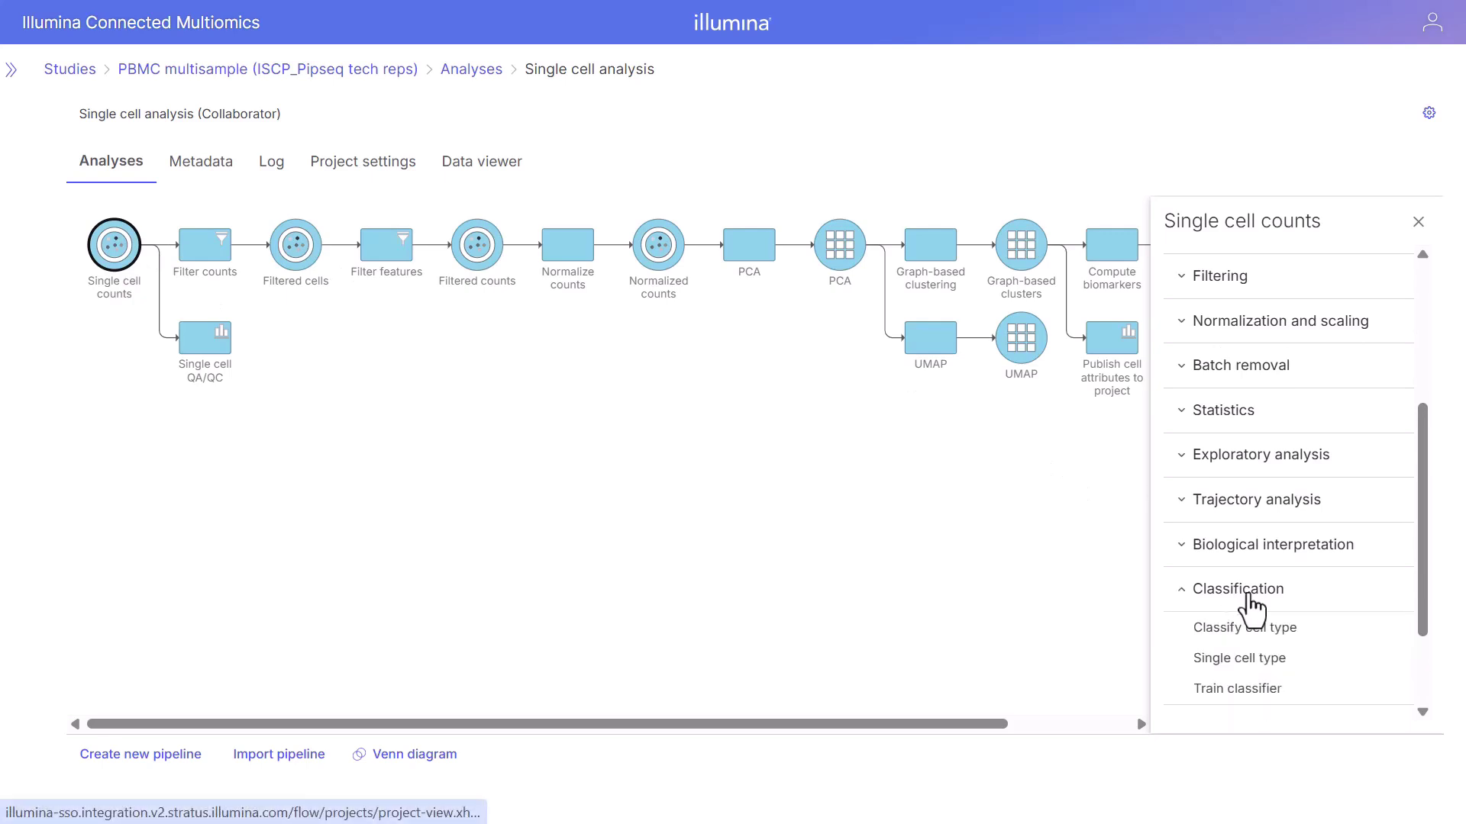
{"action": "left_click_drag", "start_coordinate": [1417, 565], "coordinate": [1418, 606]}
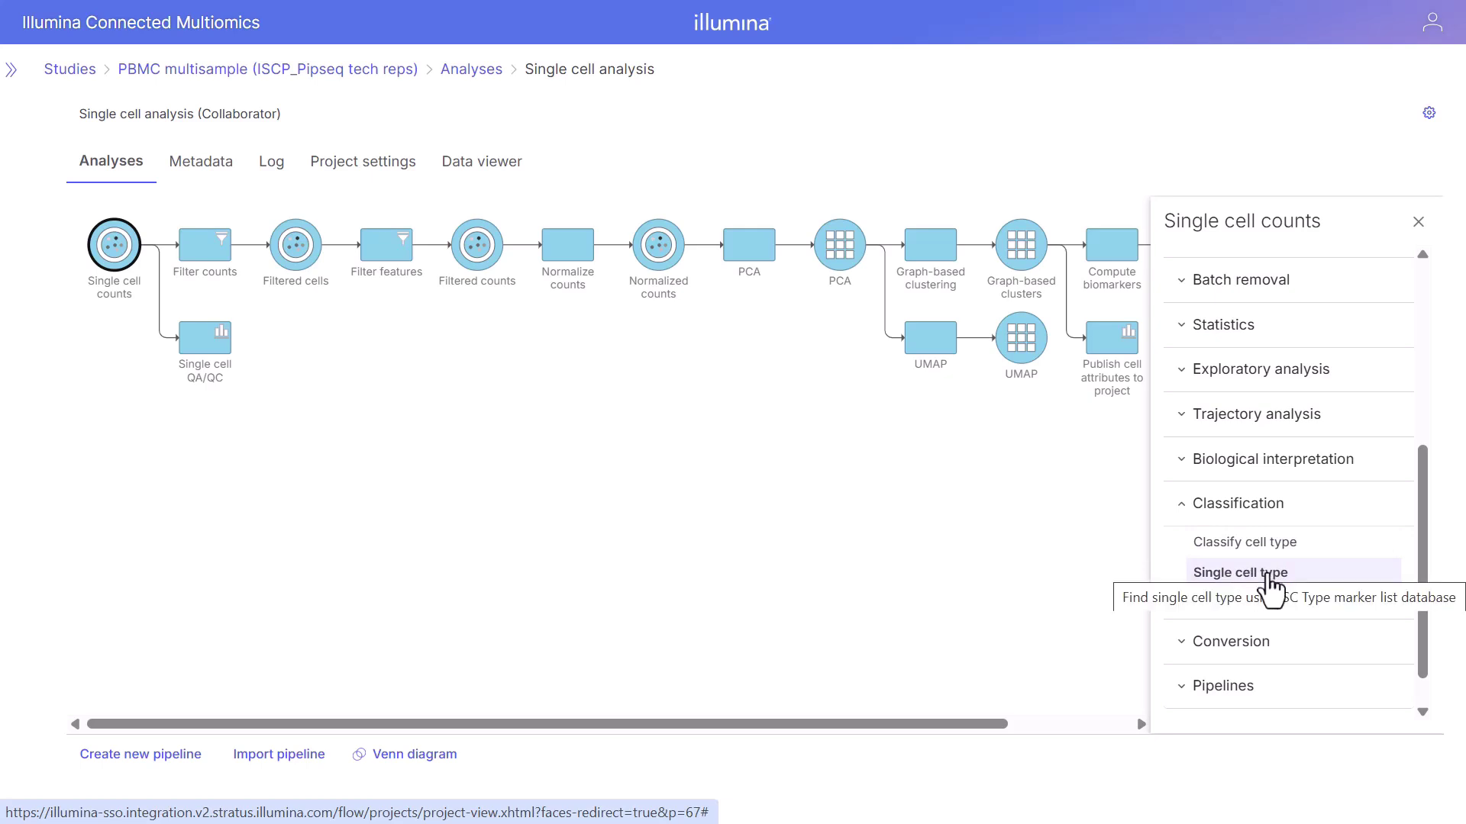
{"action": "left_click", "coordinate": [1267, 574]}
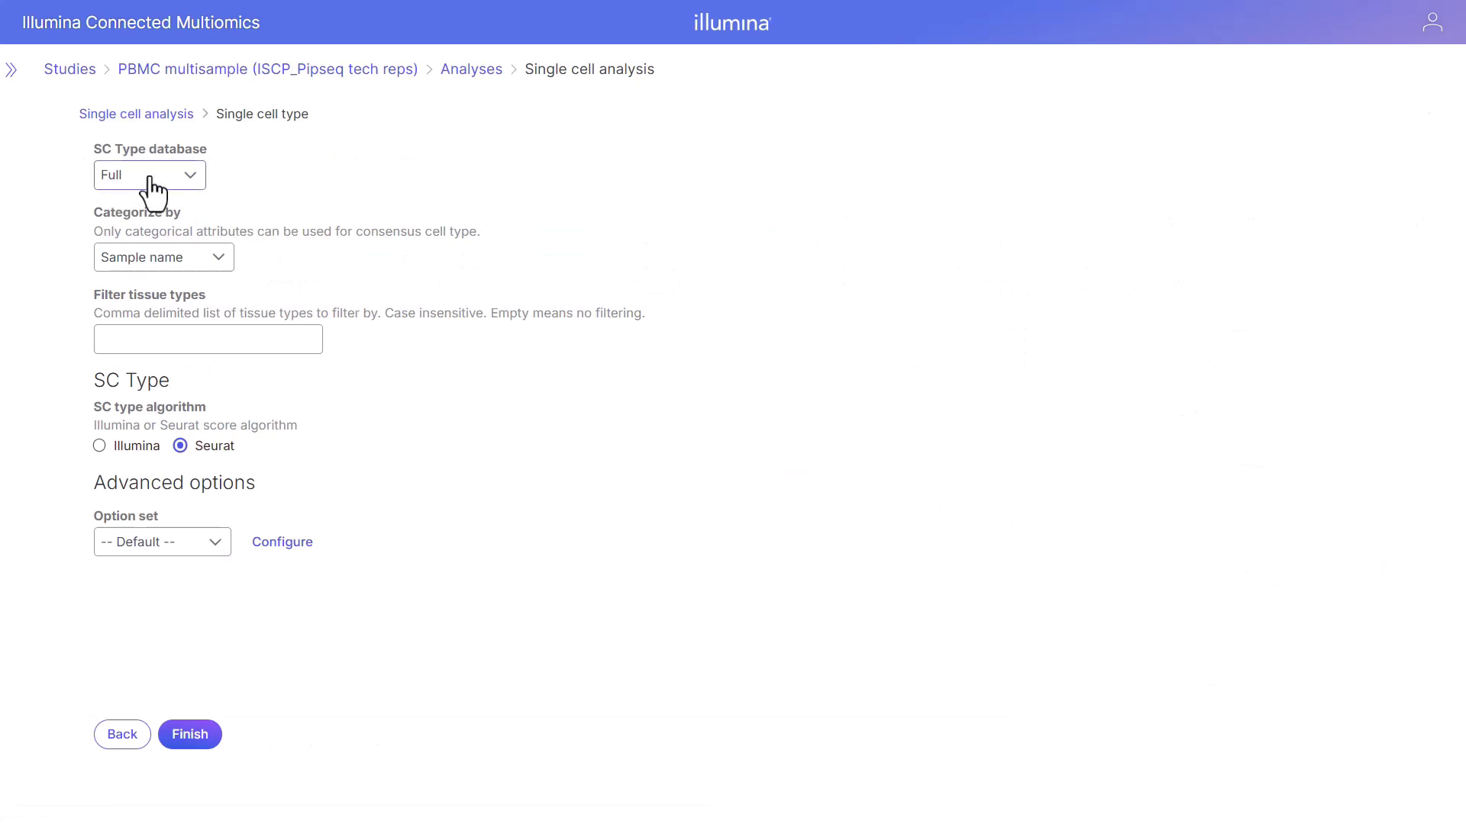
{"action": "left_click", "coordinate": [164, 261]}
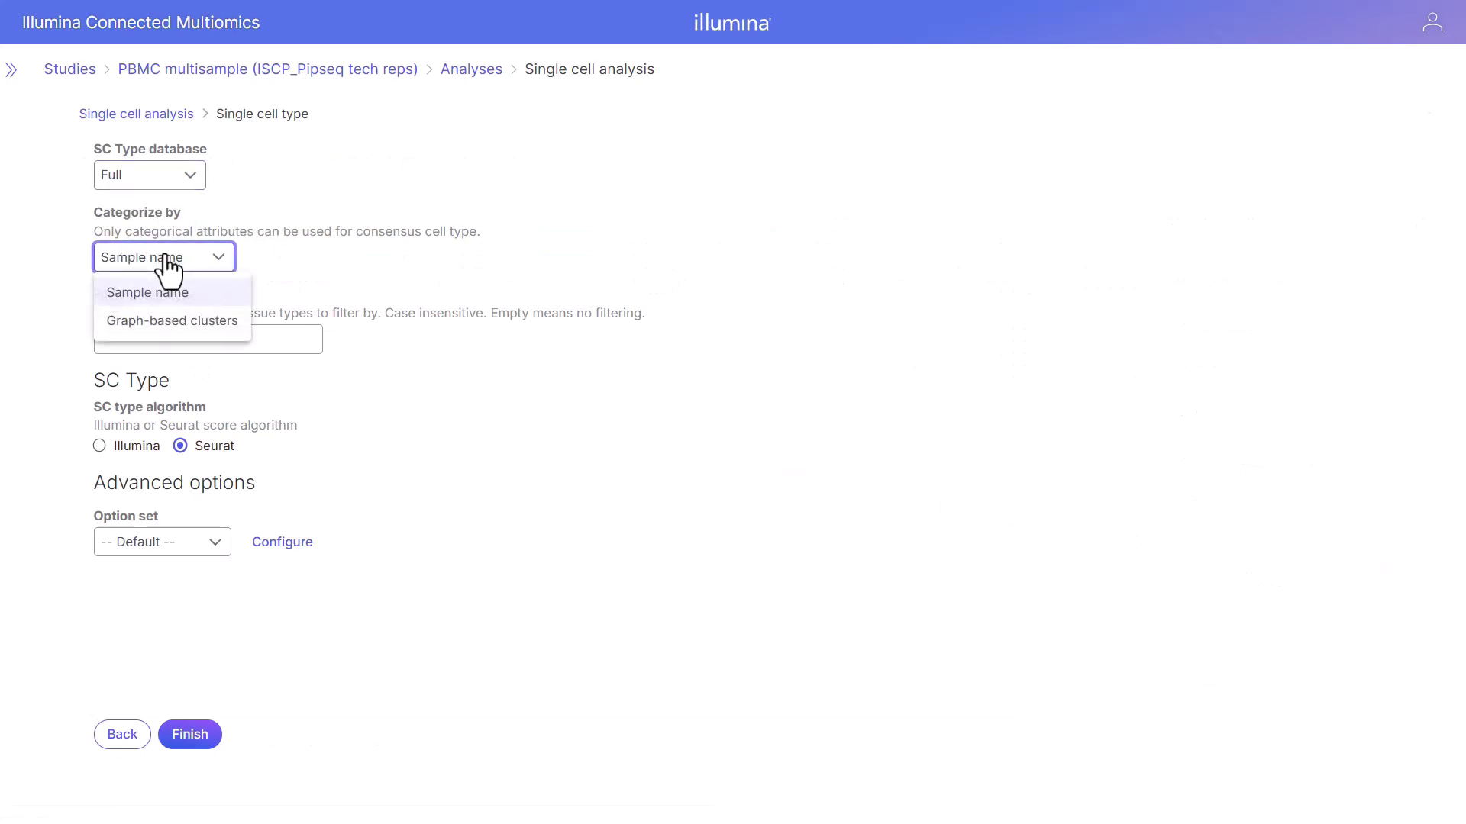
{"action": "left_click", "coordinate": [174, 324]}
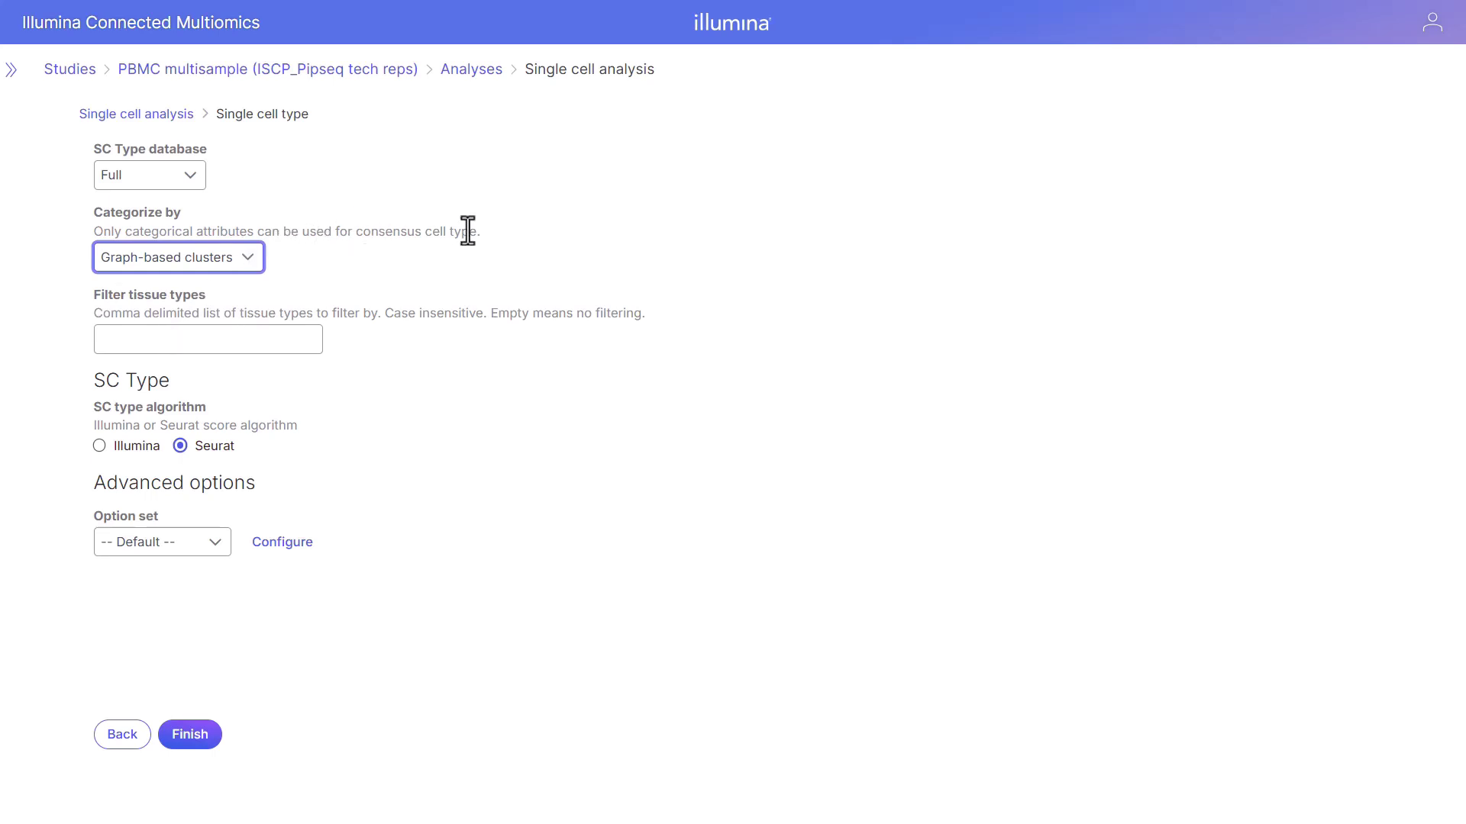
{"action": "left_click", "coordinate": [184, 332]}
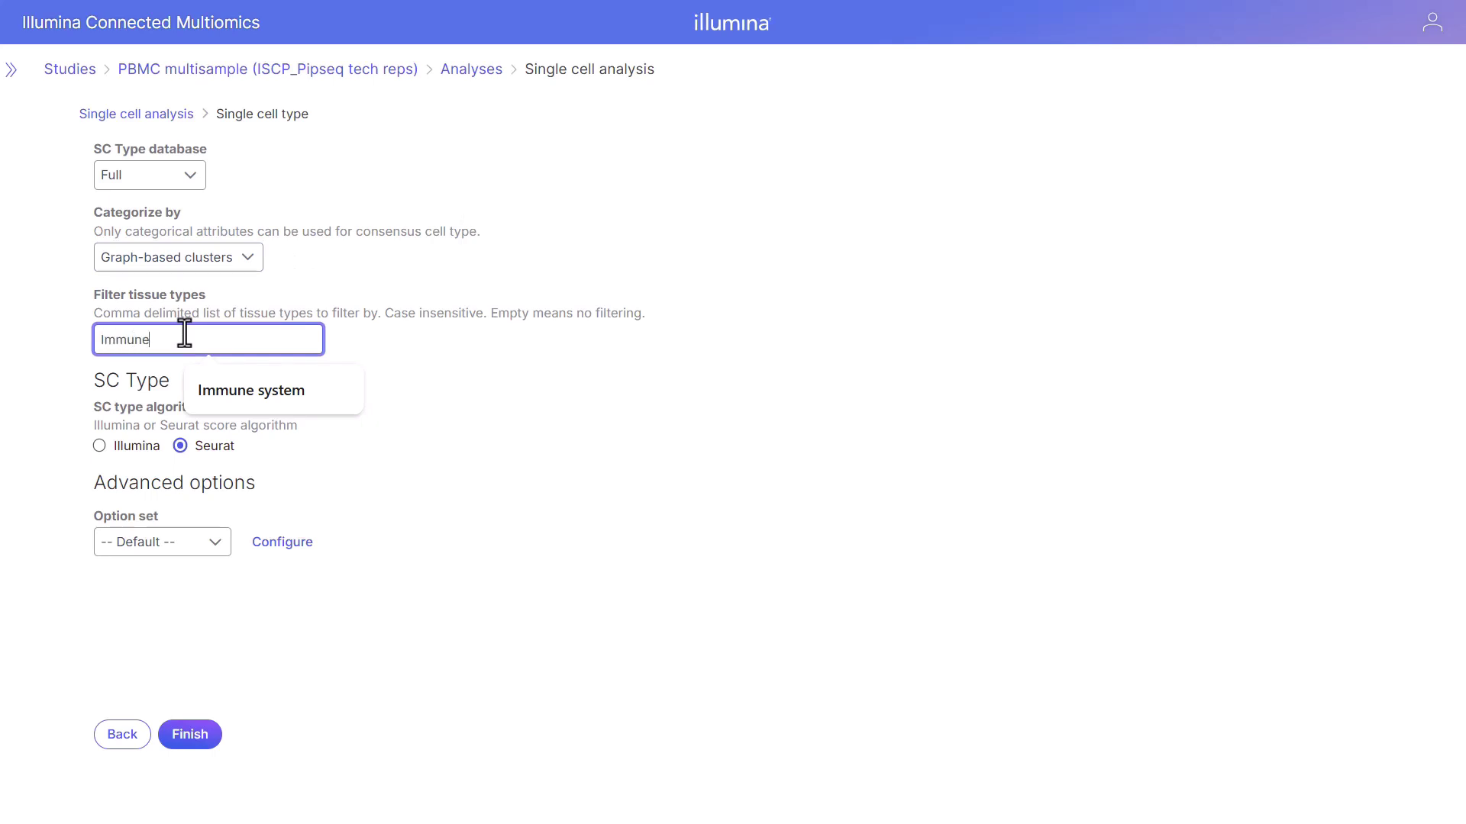
{"action": "type", "text": "Immune syst"}
{"action": "left_click", "coordinate": [301, 403]}
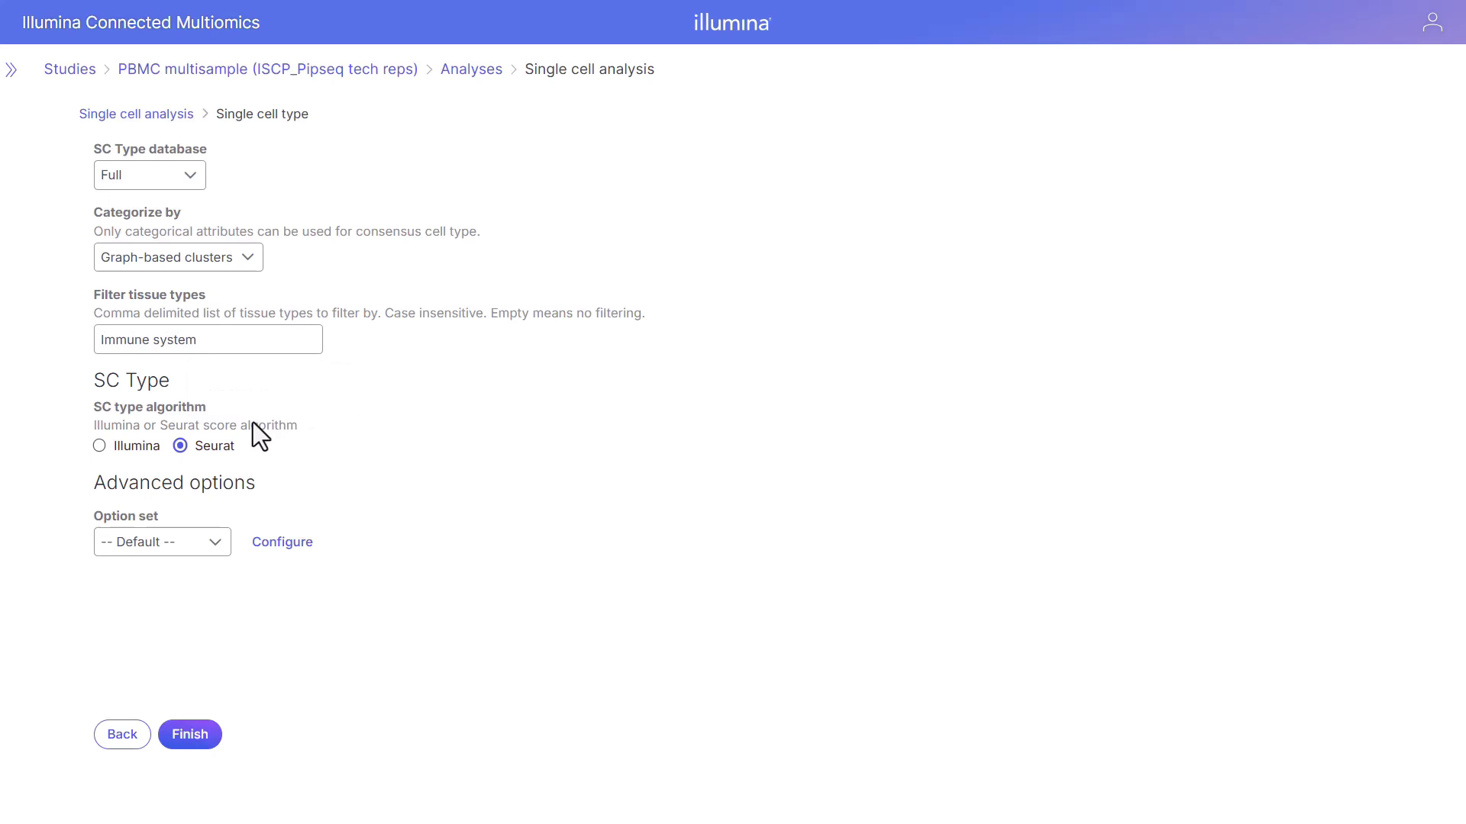
{"action": "left_click", "coordinate": [194, 733]}
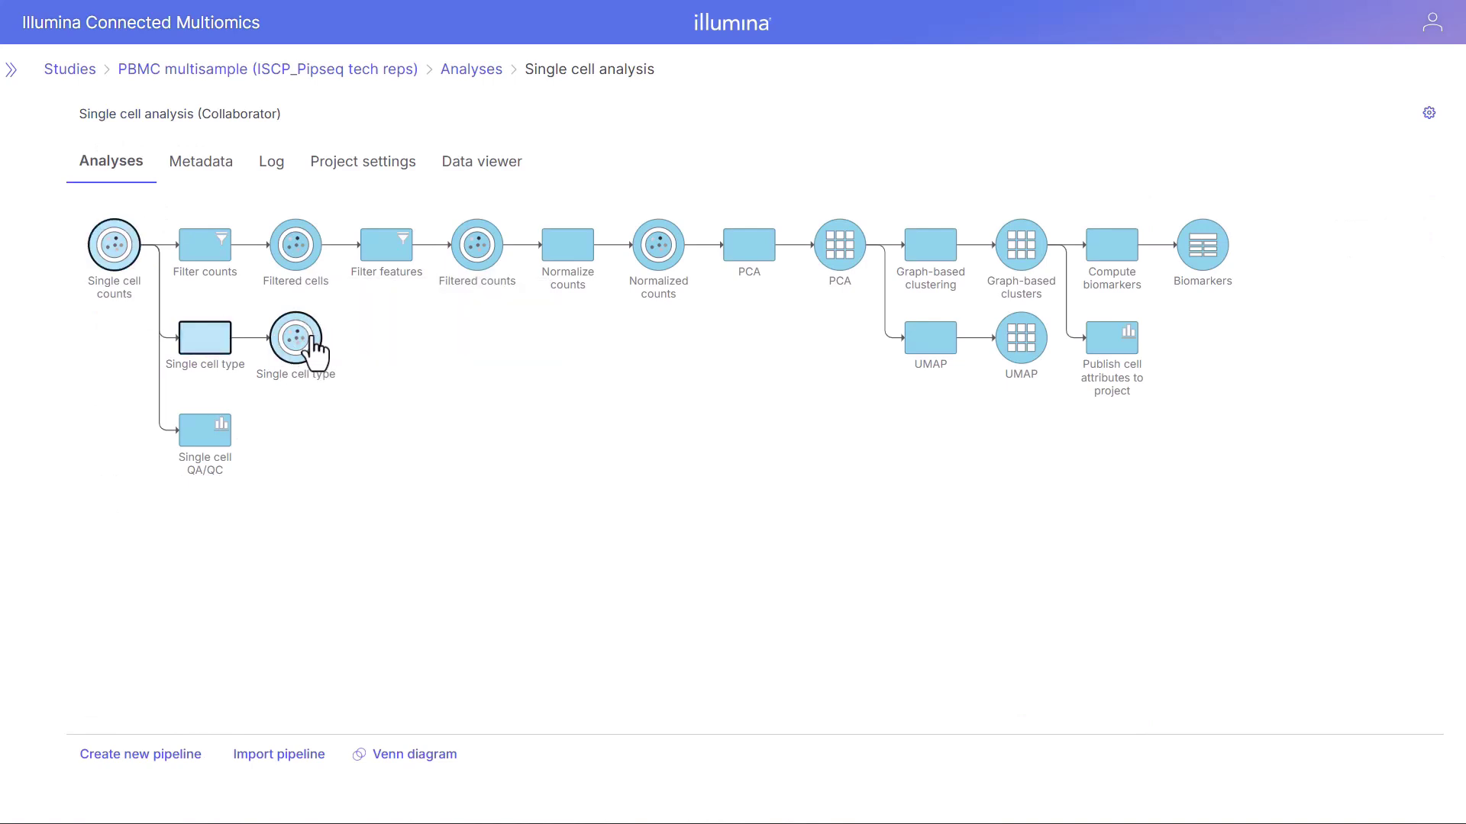
Publish the sctype attribute of the Single cell type result to the project under the name Automatic classification
{"action": "left_click", "coordinate": [308, 352]}
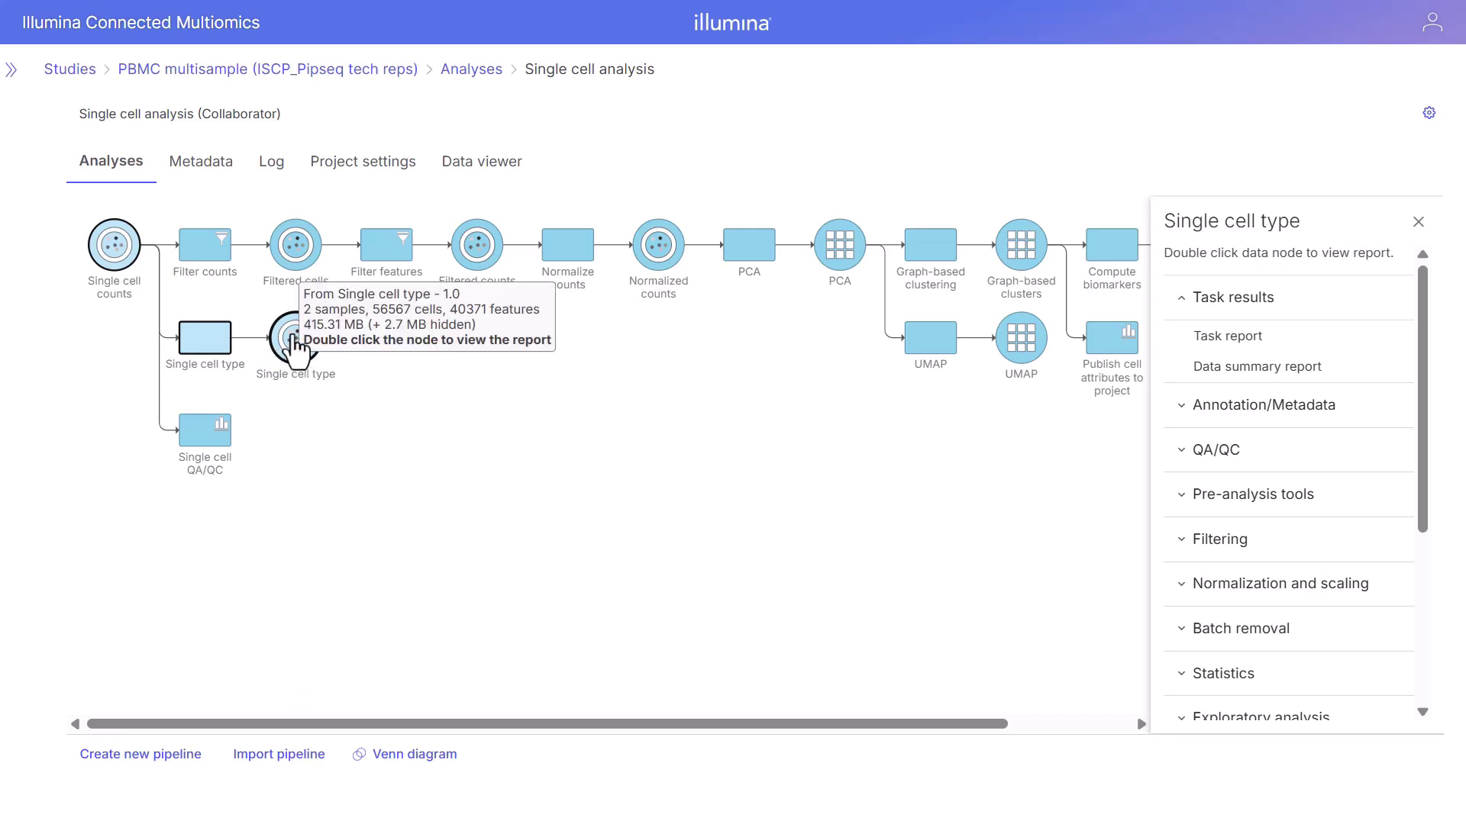
{"action": "left_click", "coordinate": [1227, 405]}
{"action": "left_click", "coordinate": [1290, 538]}
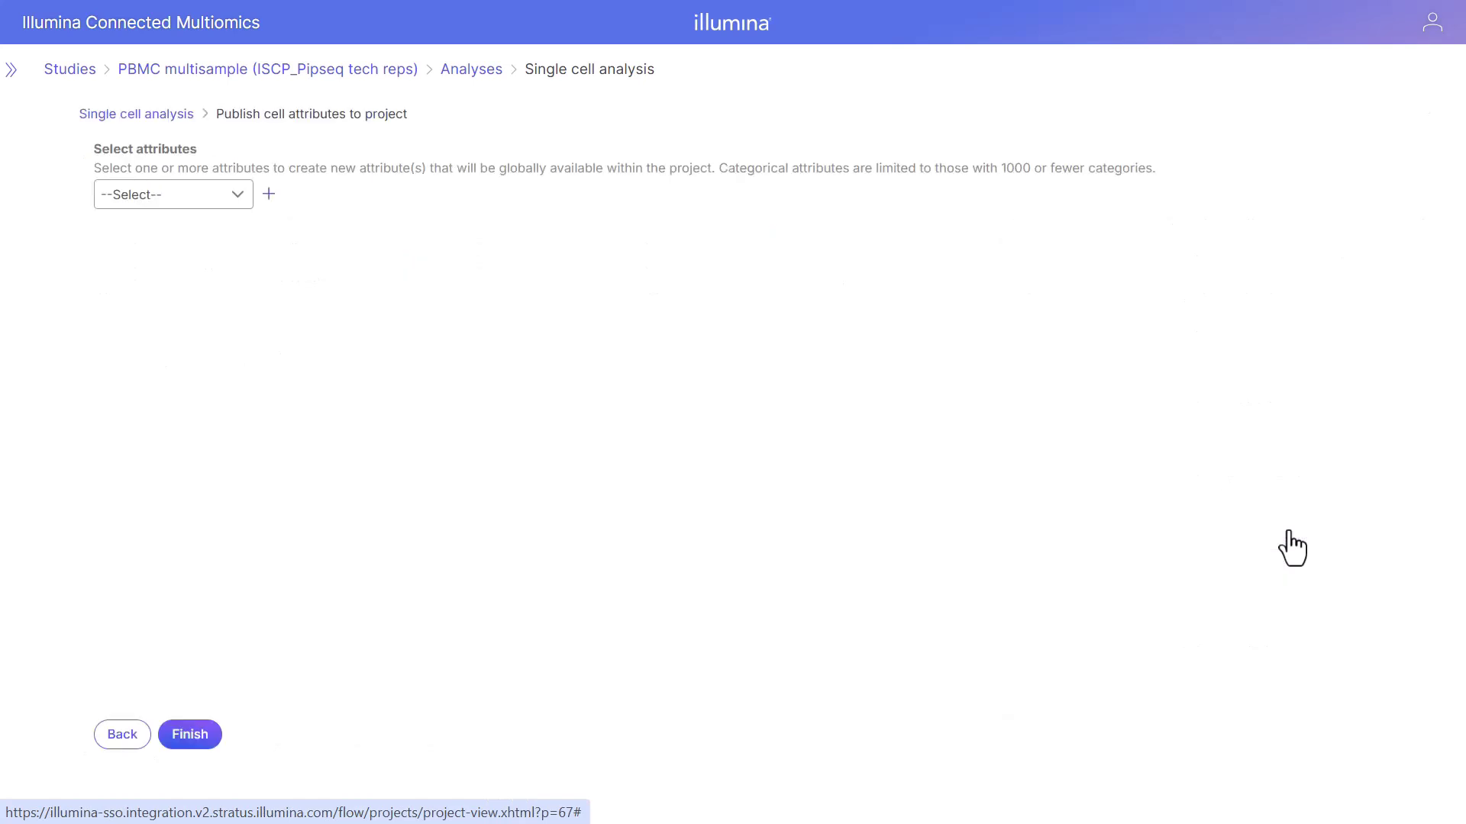
{"action": "left_click", "coordinate": [231, 197]}
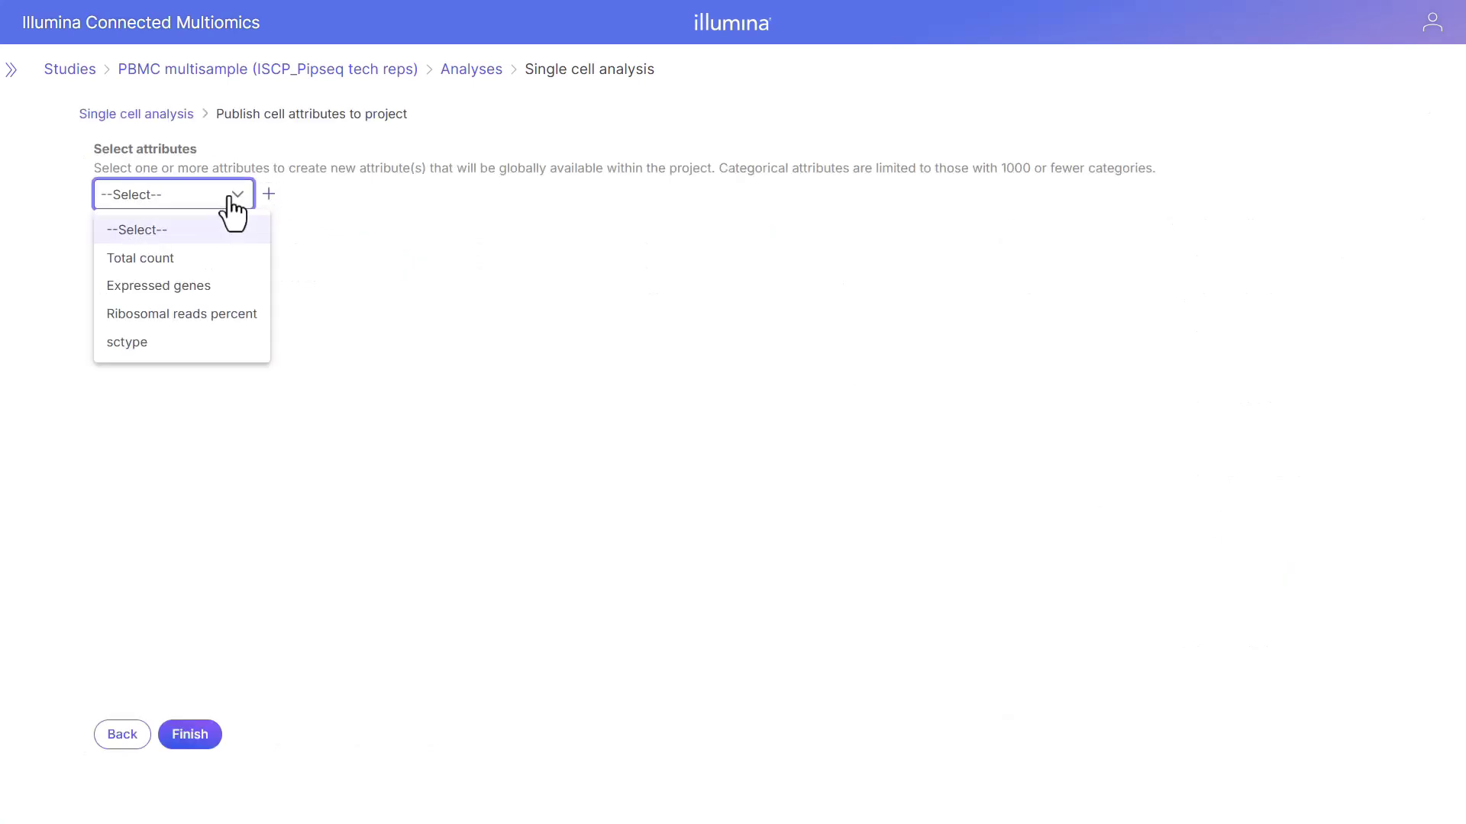
{"action": "left_click", "coordinate": [214, 343]}
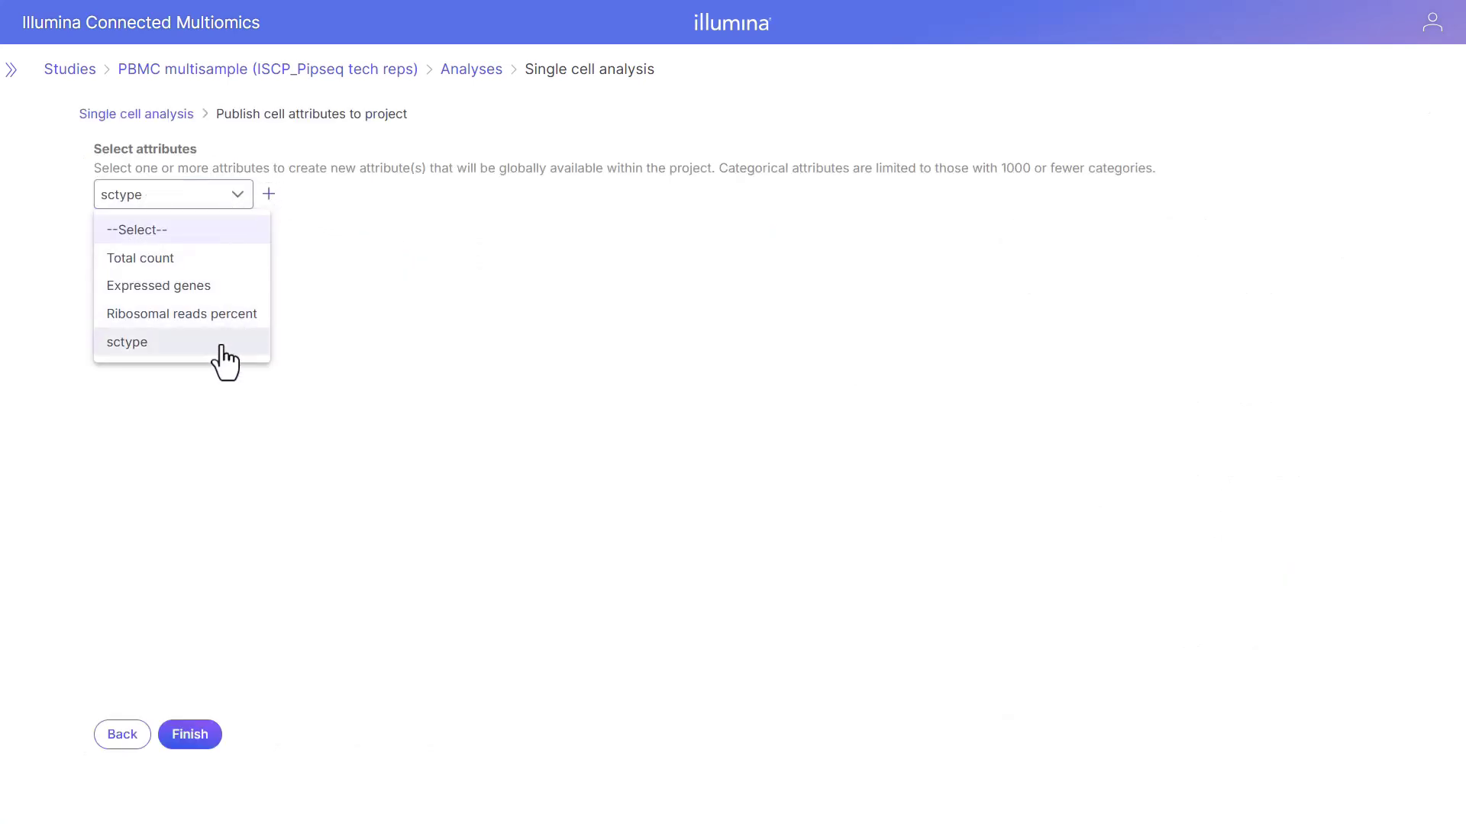
{"action": "left_click", "coordinate": [268, 195]}
{"action": "left_click", "coordinate": [311, 244]}
{"action": "type", "text": "Automatic classification"}
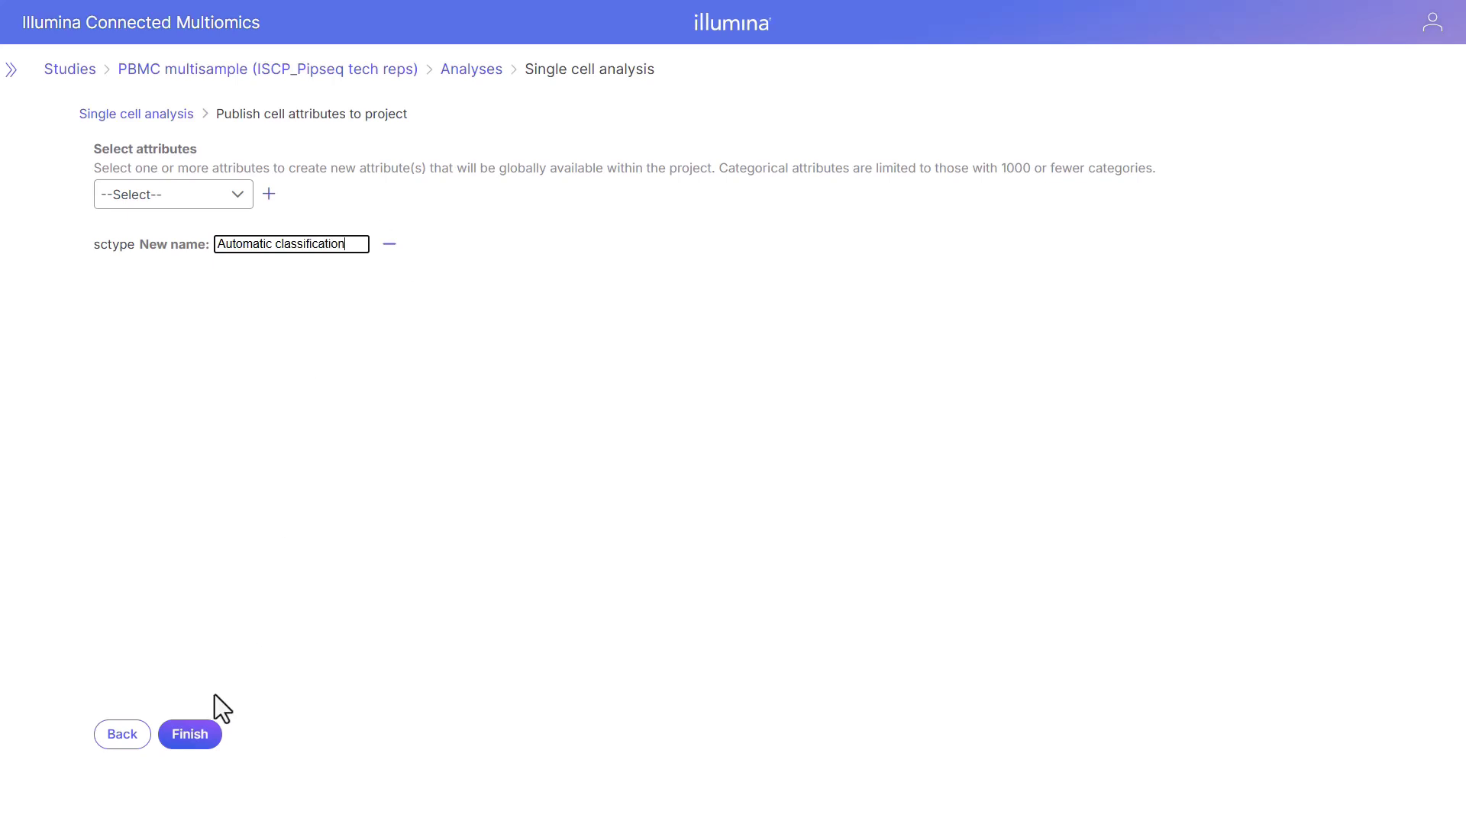
{"action": "left_click", "coordinate": [203, 734]}
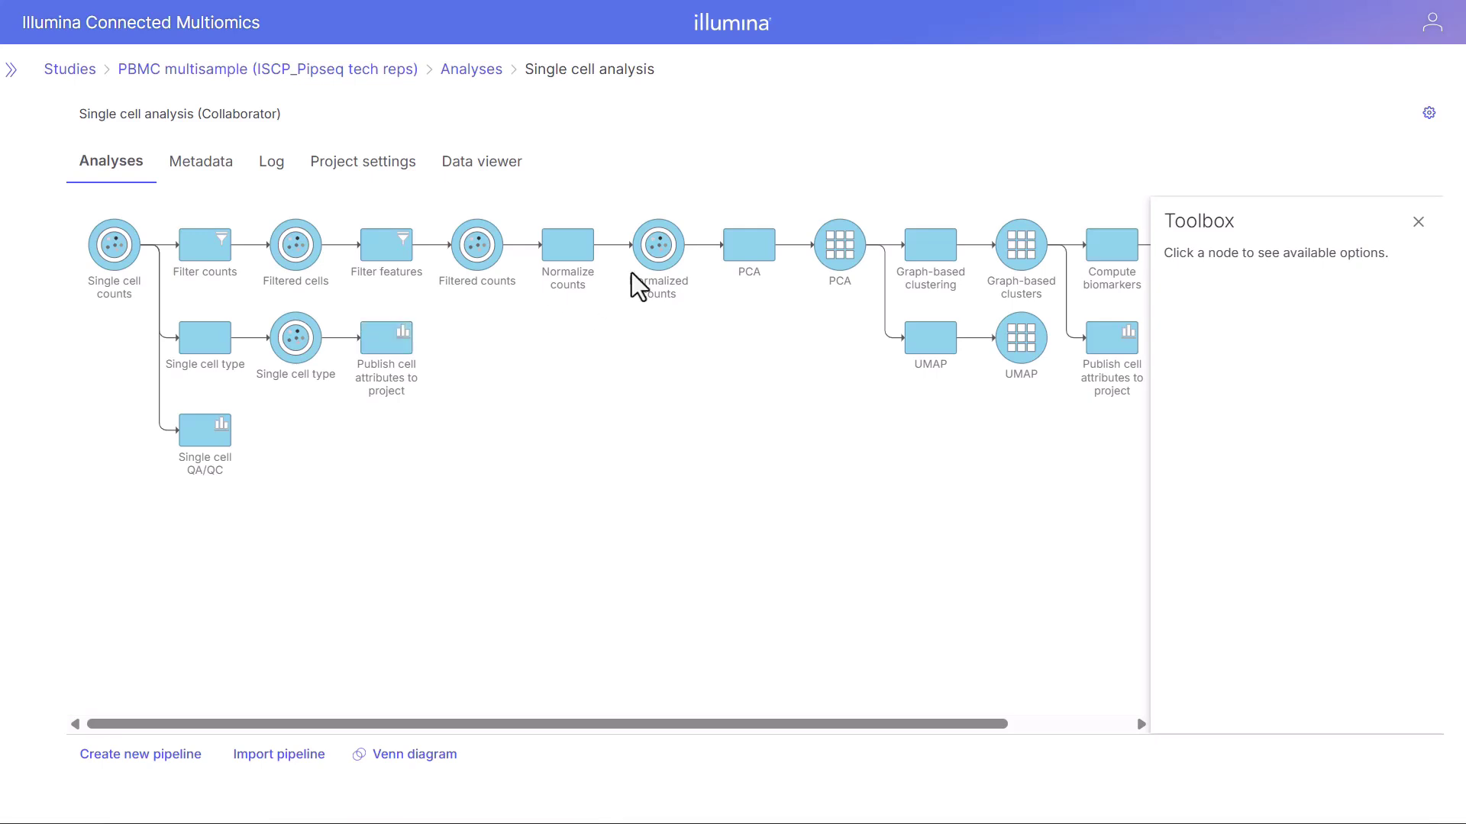
Set up a differential analysis on the Normalized counts node using the ANOVA method
{"action": "left_click", "coordinate": [657, 263]}
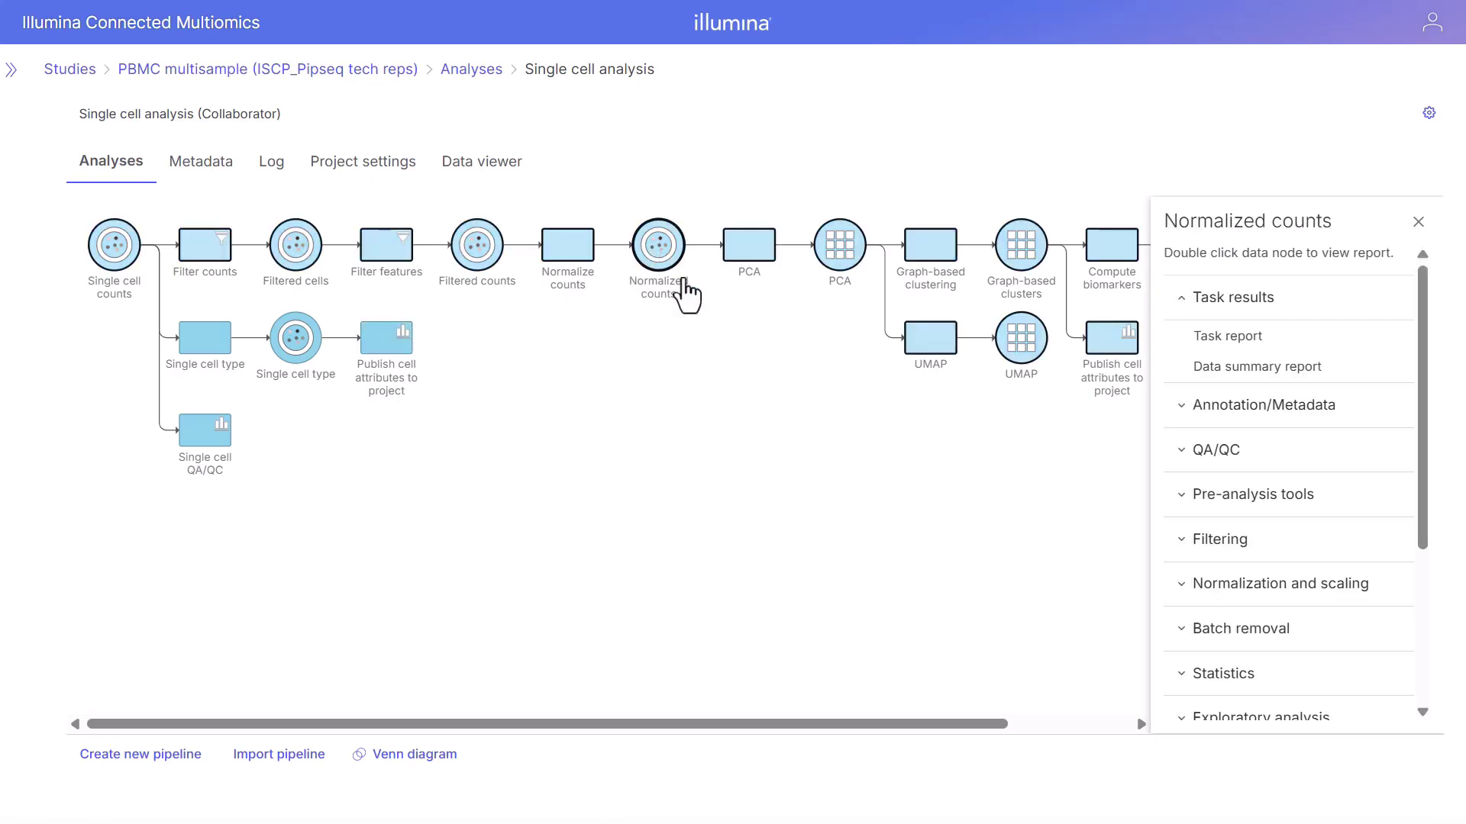
{"action": "left_click", "coordinate": [1223, 673]}
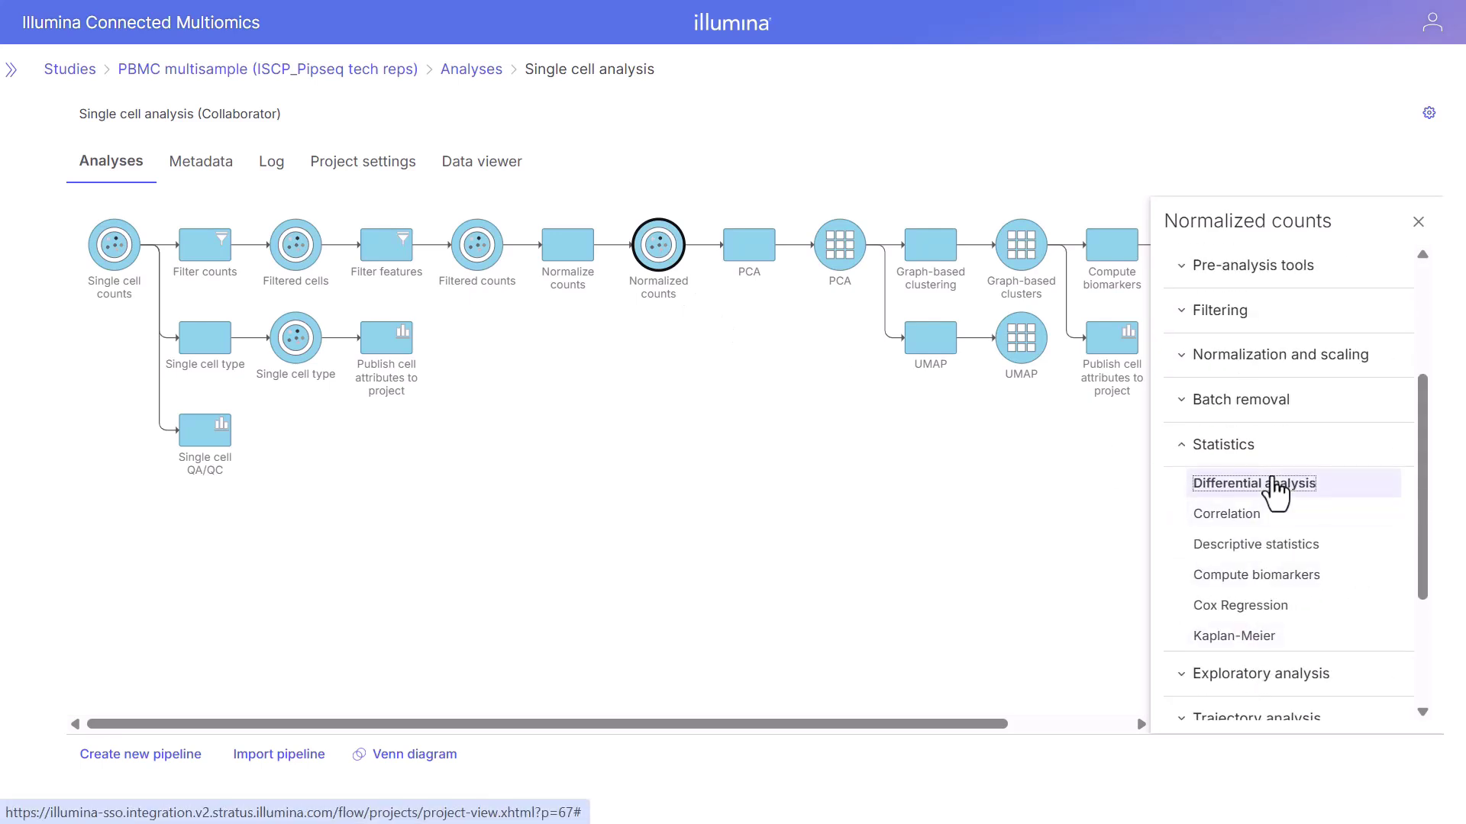
{"action": "left_click", "coordinate": [1253, 483]}
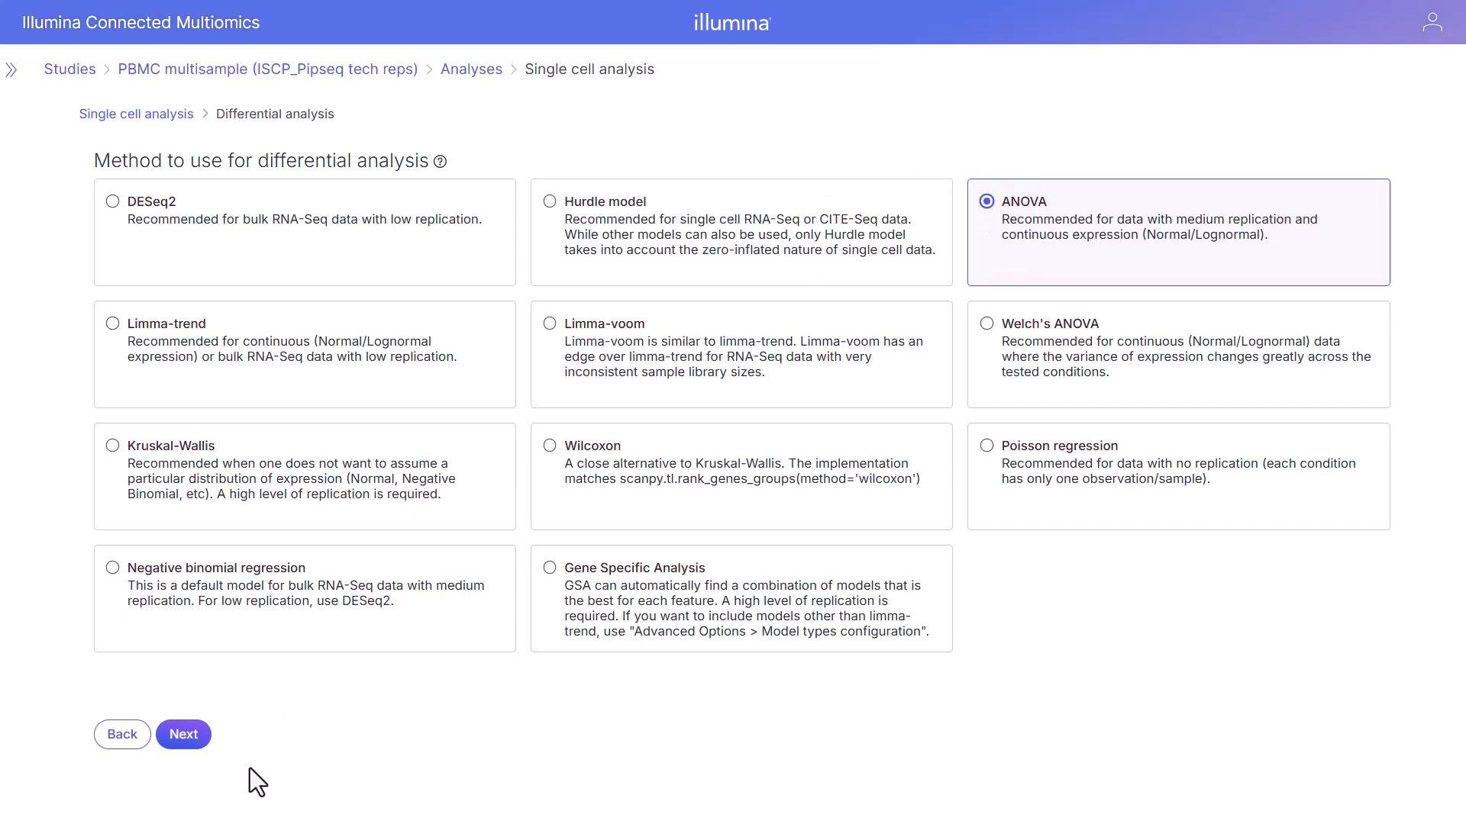
{"action": "left_click", "coordinate": [185, 742]}
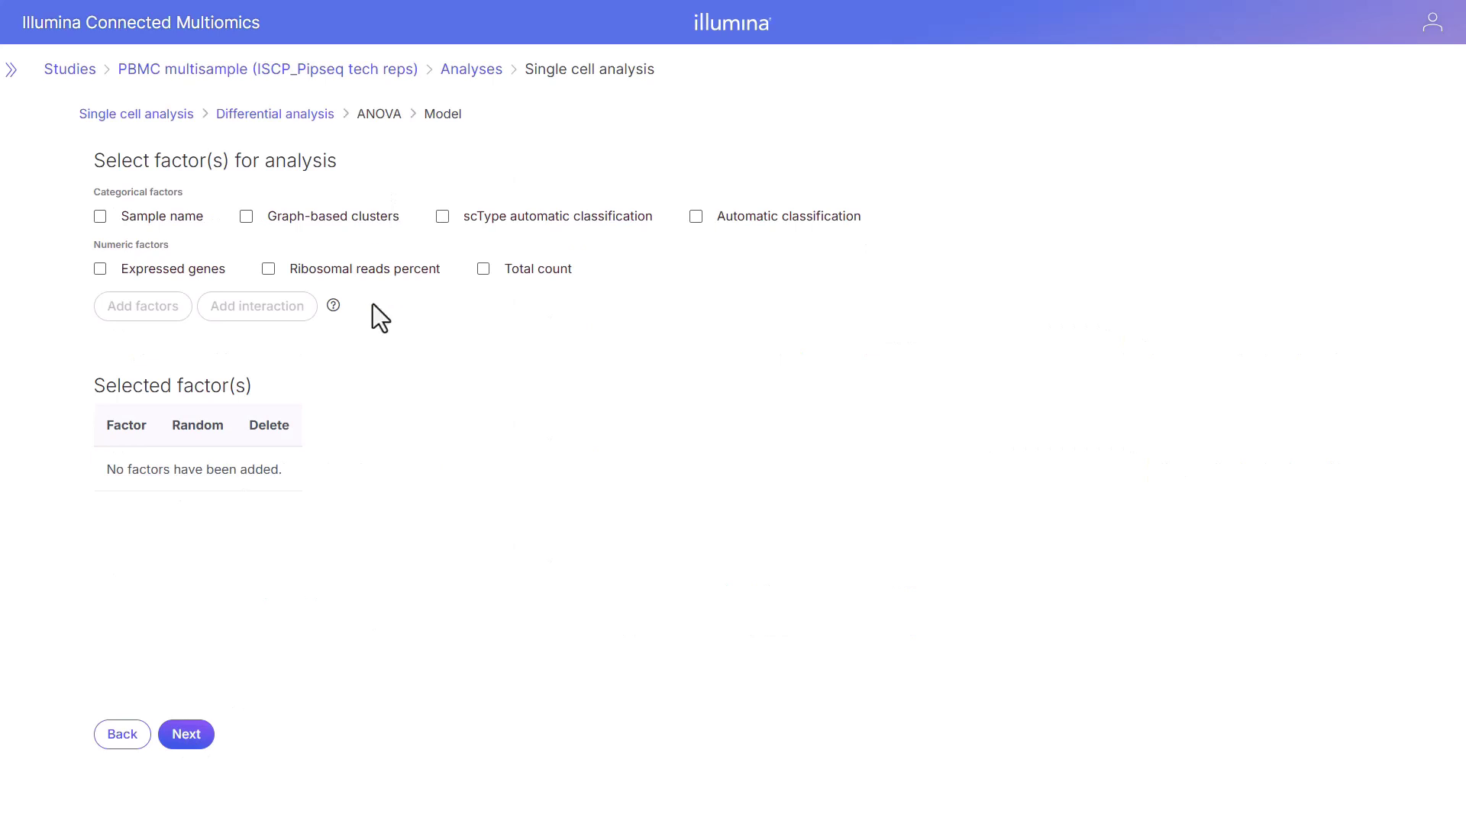
Try Sample name and its interaction with Graph-based clusters as ANOVA factors, and remove both from the selected factors
{"action": "left_click", "coordinate": [99, 217]}
{"action": "left_click", "coordinate": [165, 307]}
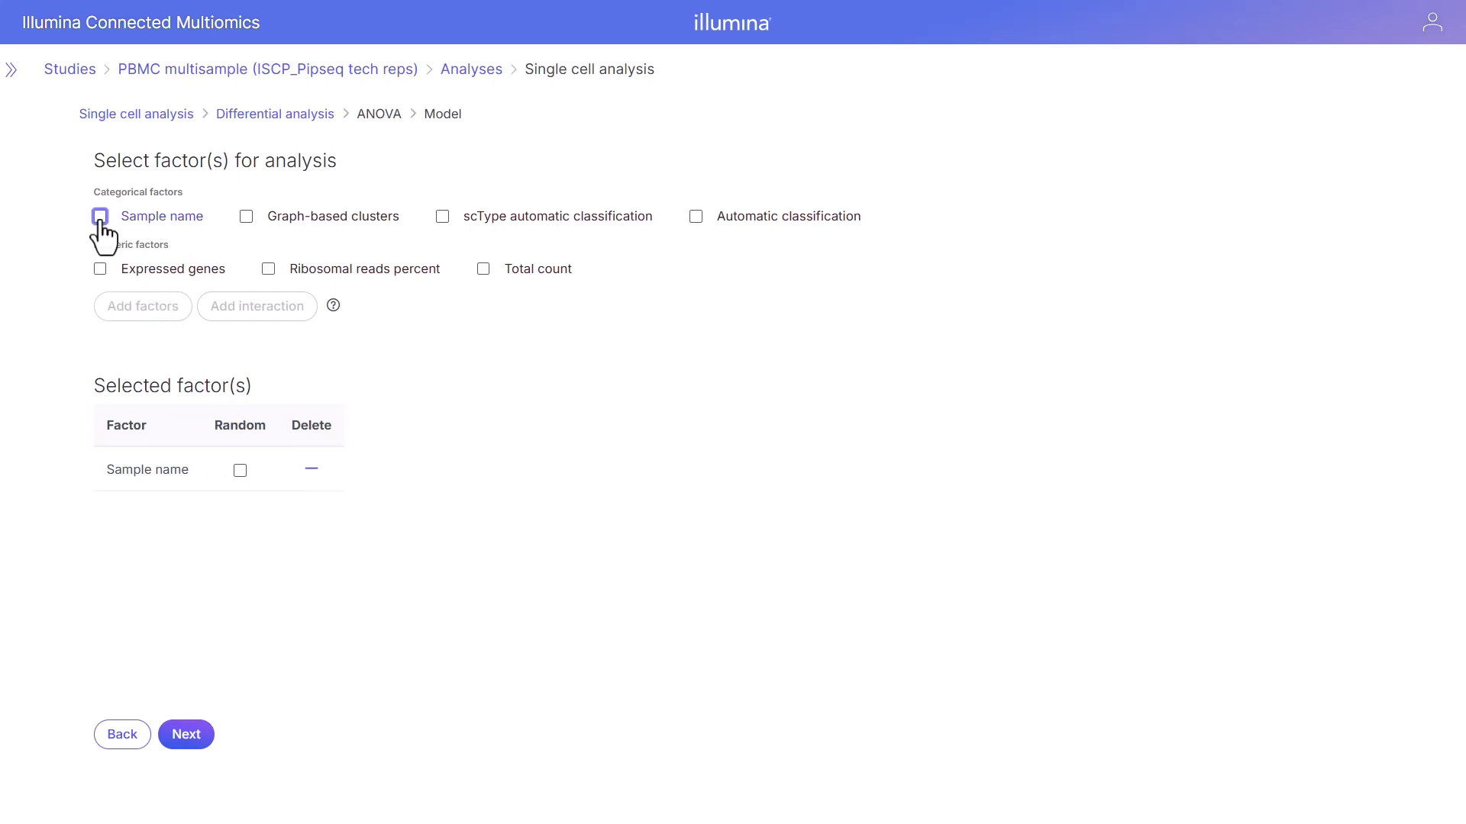
{"action": "left_click", "coordinate": [100, 218]}
{"action": "left_click", "coordinate": [246, 217]}
{"action": "left_click", "coordinate": [267, 306]}
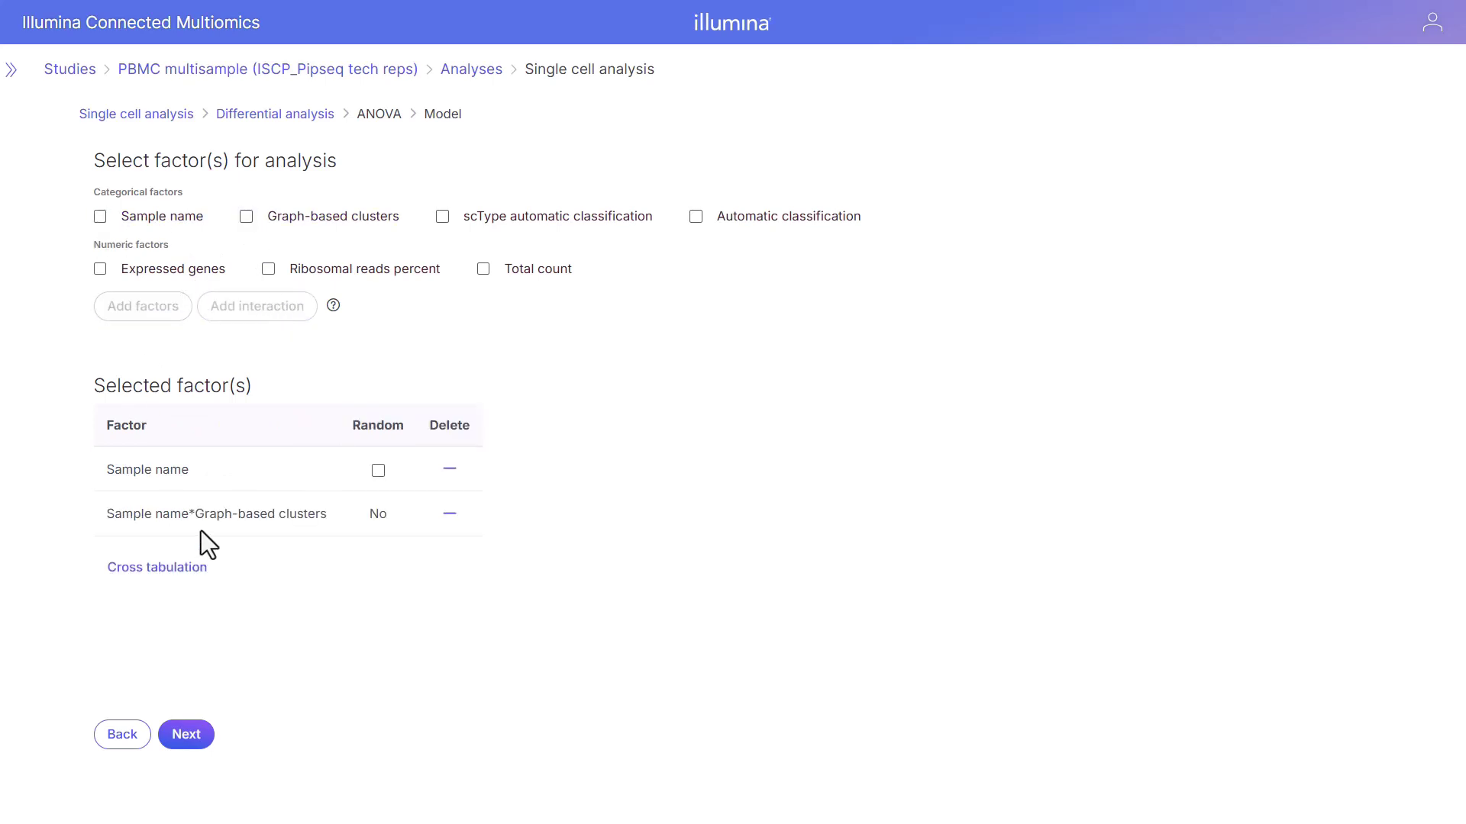
{"action": "left_click", "coordinate": [450, 469]}
{"action": "left_click", "coordinate": [451, 472]}
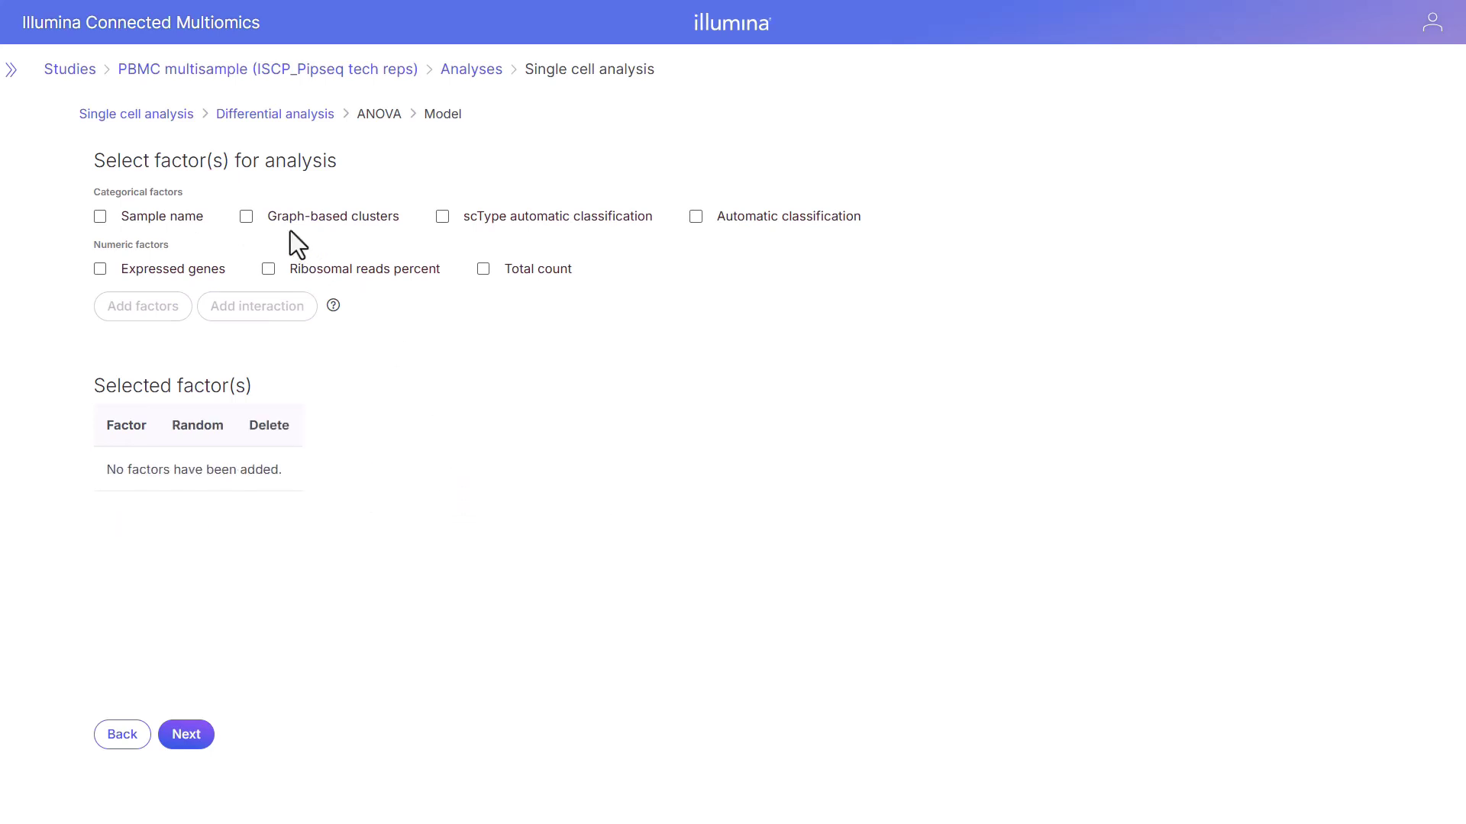
Add Graph-based clusters as the only ANOVA factor and continue to the comparison definitions
{"action": "left_click", "coordinate": [246, 217]}
{"action": "left_click", "coordinate": [168, 309]}
{"action": "left_click", "coordinate": [200, 745]}
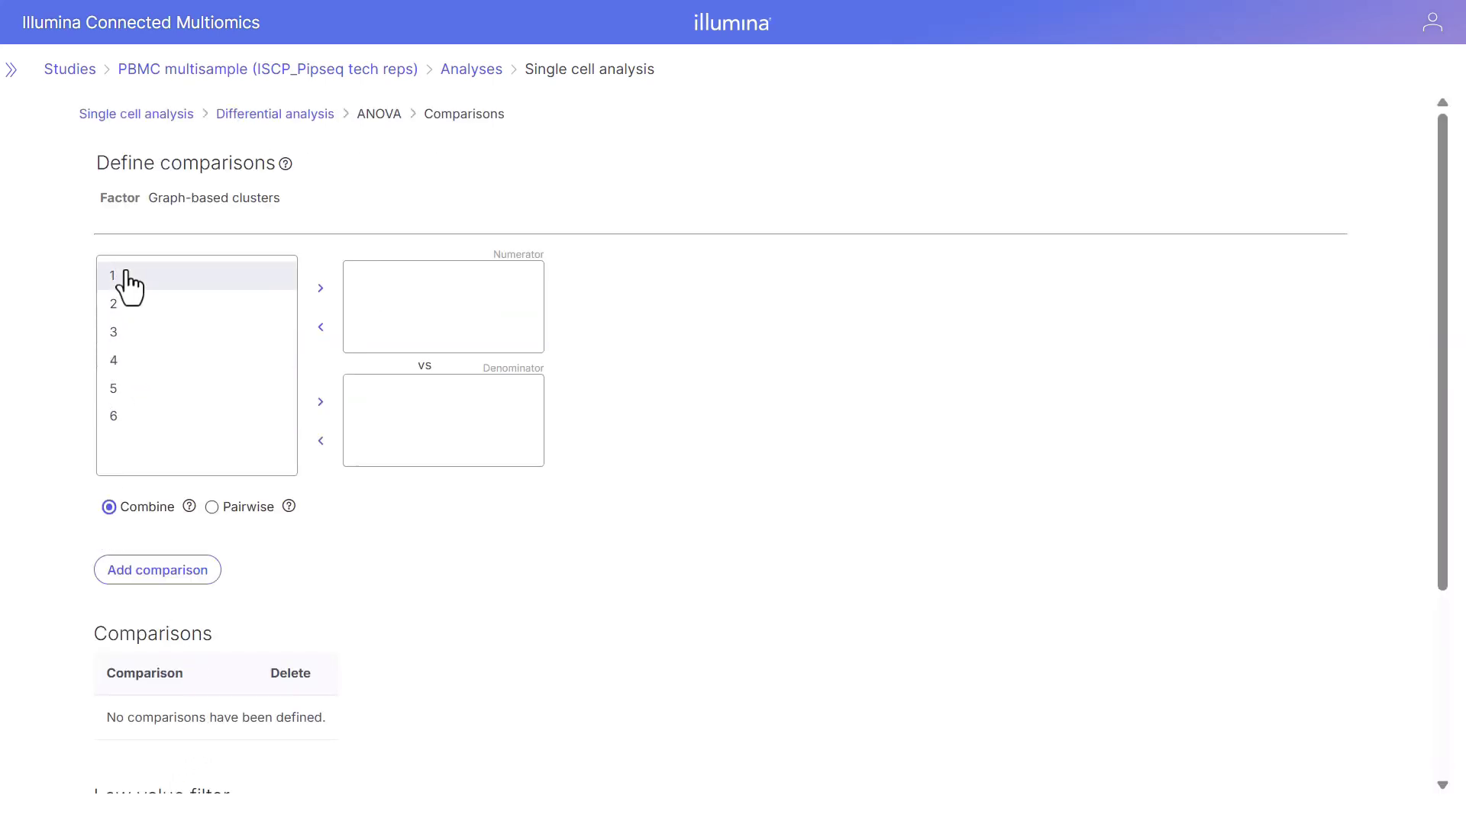
Define a comparison with cluster 1 as numerator and cluster 2 as denominator, and run the ANOVA
{"action": "left_click_drag", "start_coordinate": [150, 276], "coordinate": [477, 305]}
{"action": "left_click_drag", "start_coordinate": [205, 305], "coordinate": [478, 424]}
{"action": "left_click", "coordinate": [202, 580]}
{"action": "scroll", "coordinate": [325, 527], "scroll_direction": "down", "scroll_amount": 4}
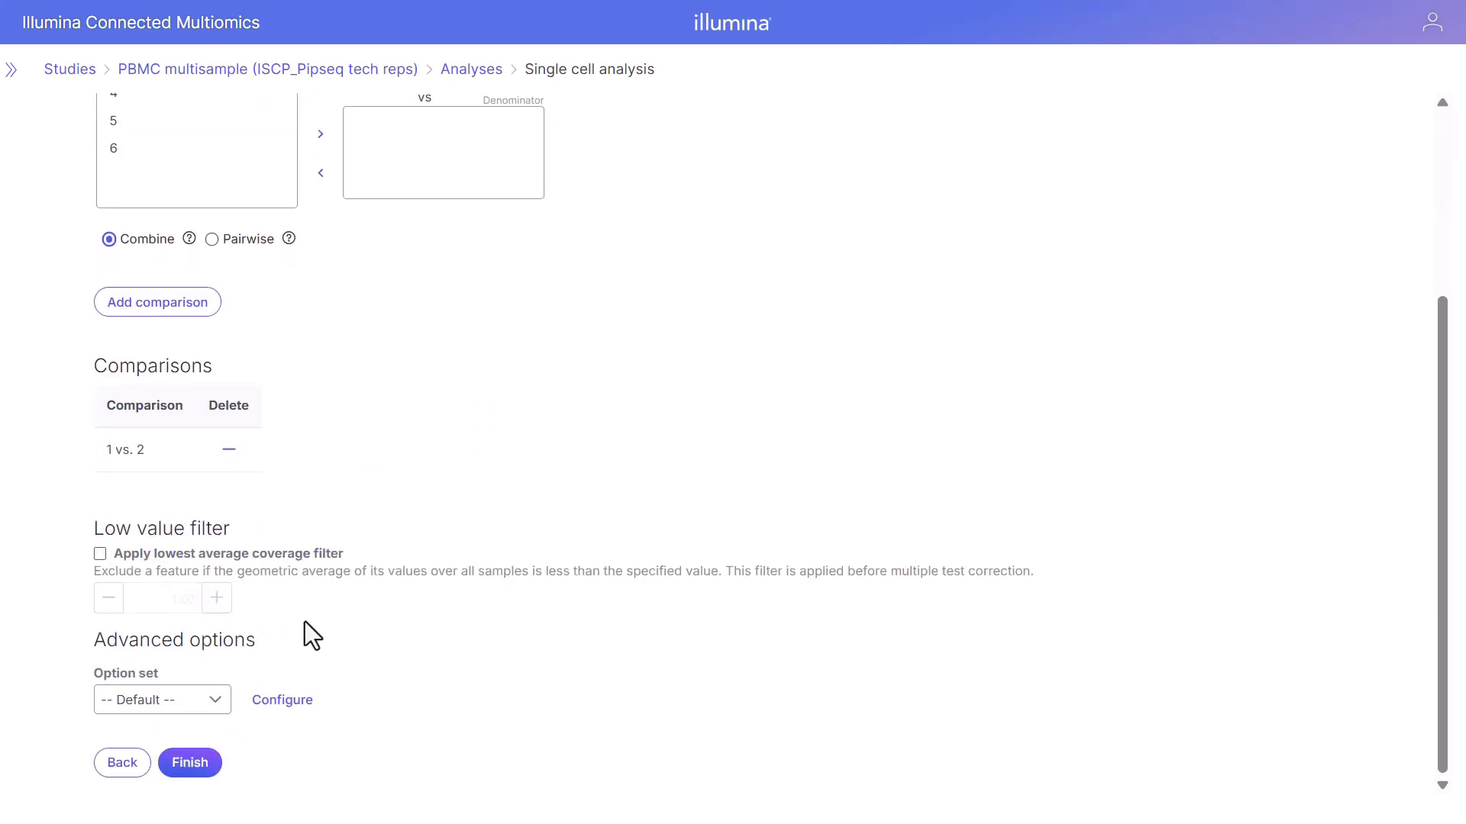
{"action": "left_click", "coordinate": [216, 773]}
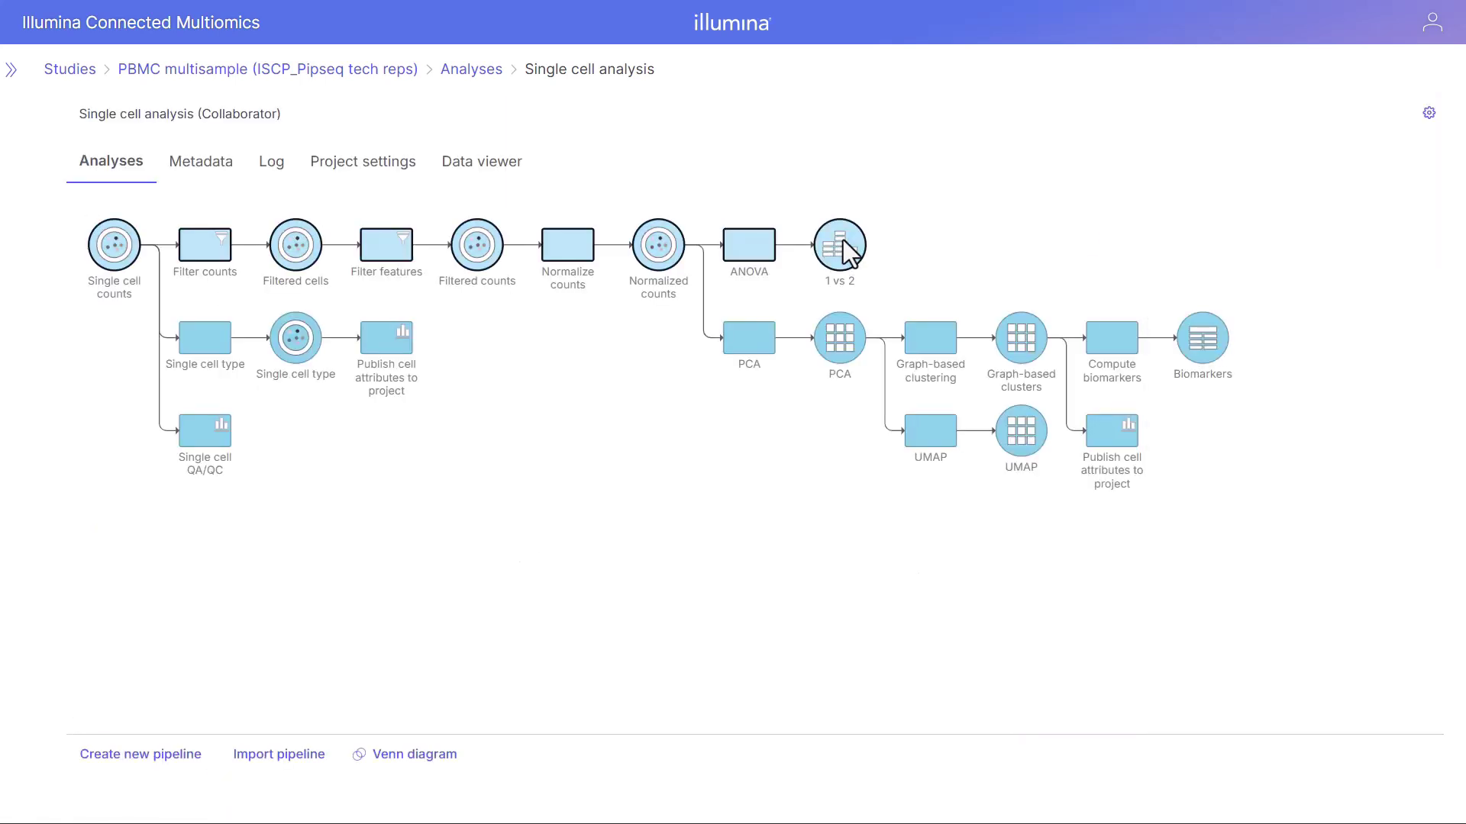
Open the ANOVA report for 1 vs 2 and filter its feature list to P-values less than or equal to 0.05
{"action": "left_click", "coordinate": [843, 241]}
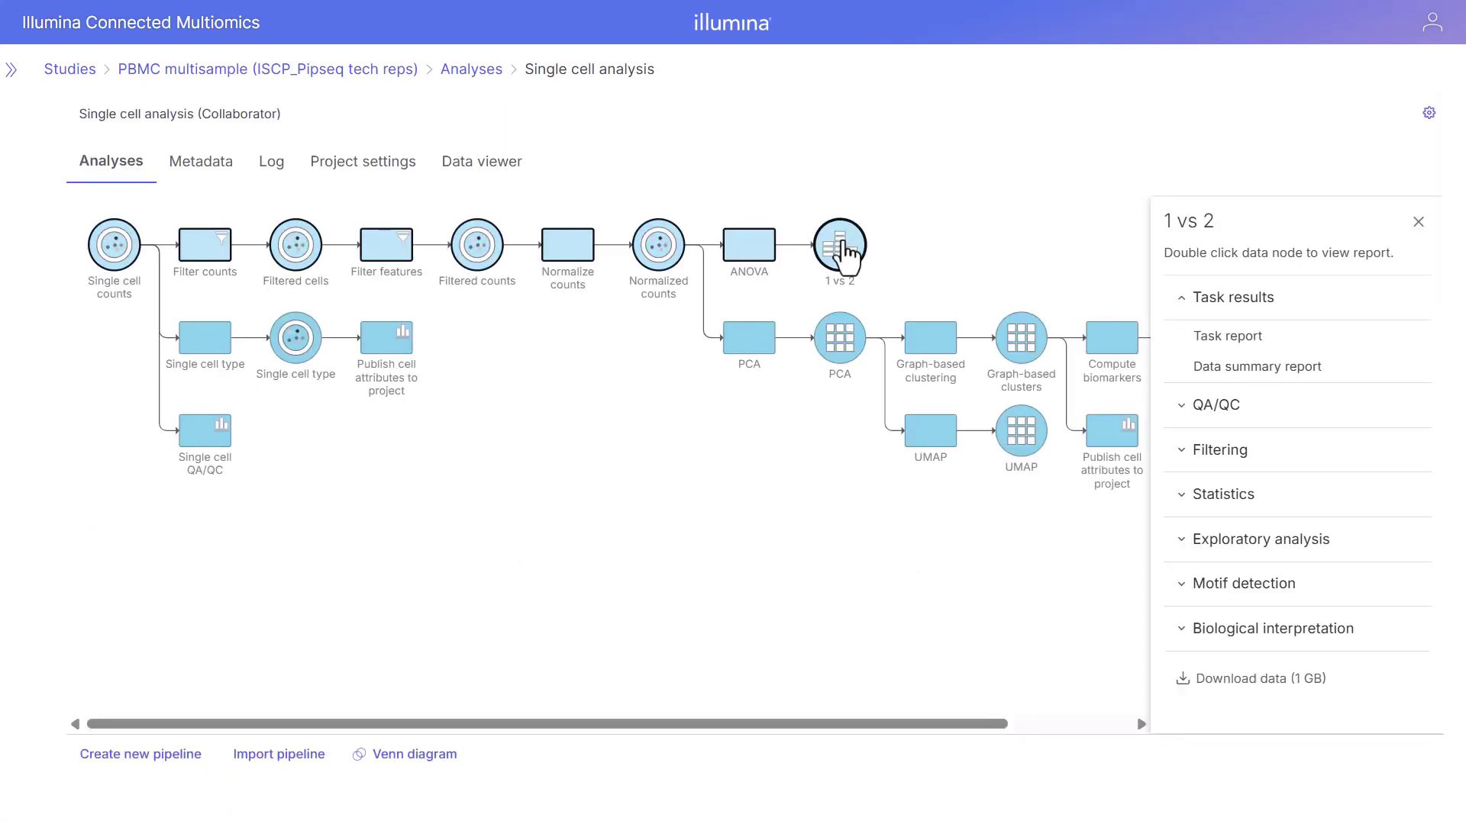
{"action": "double_click", "coordinate": [843, 242]}
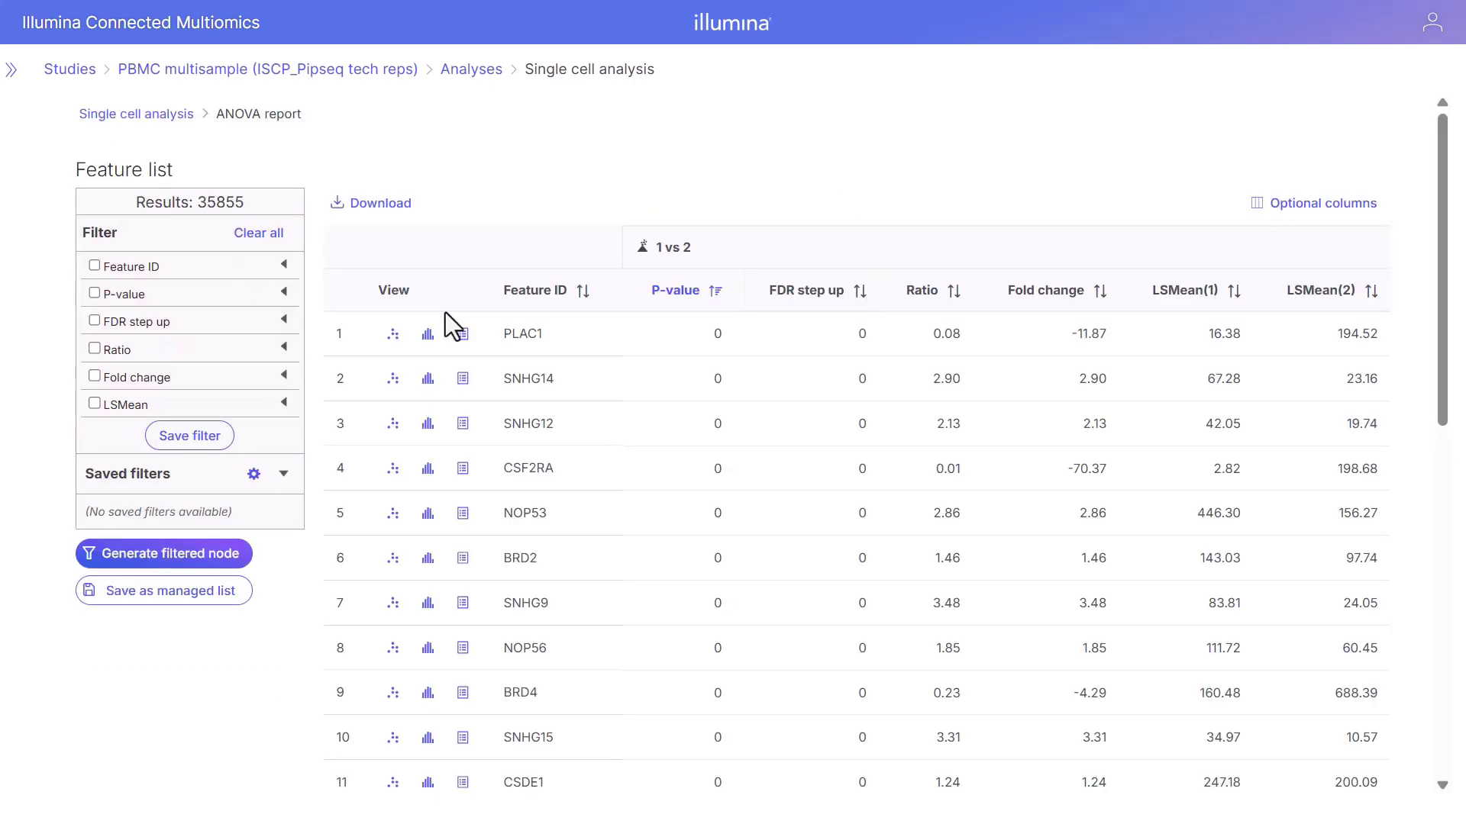
{"action": "left_click", "coordinate": [284, 292]}
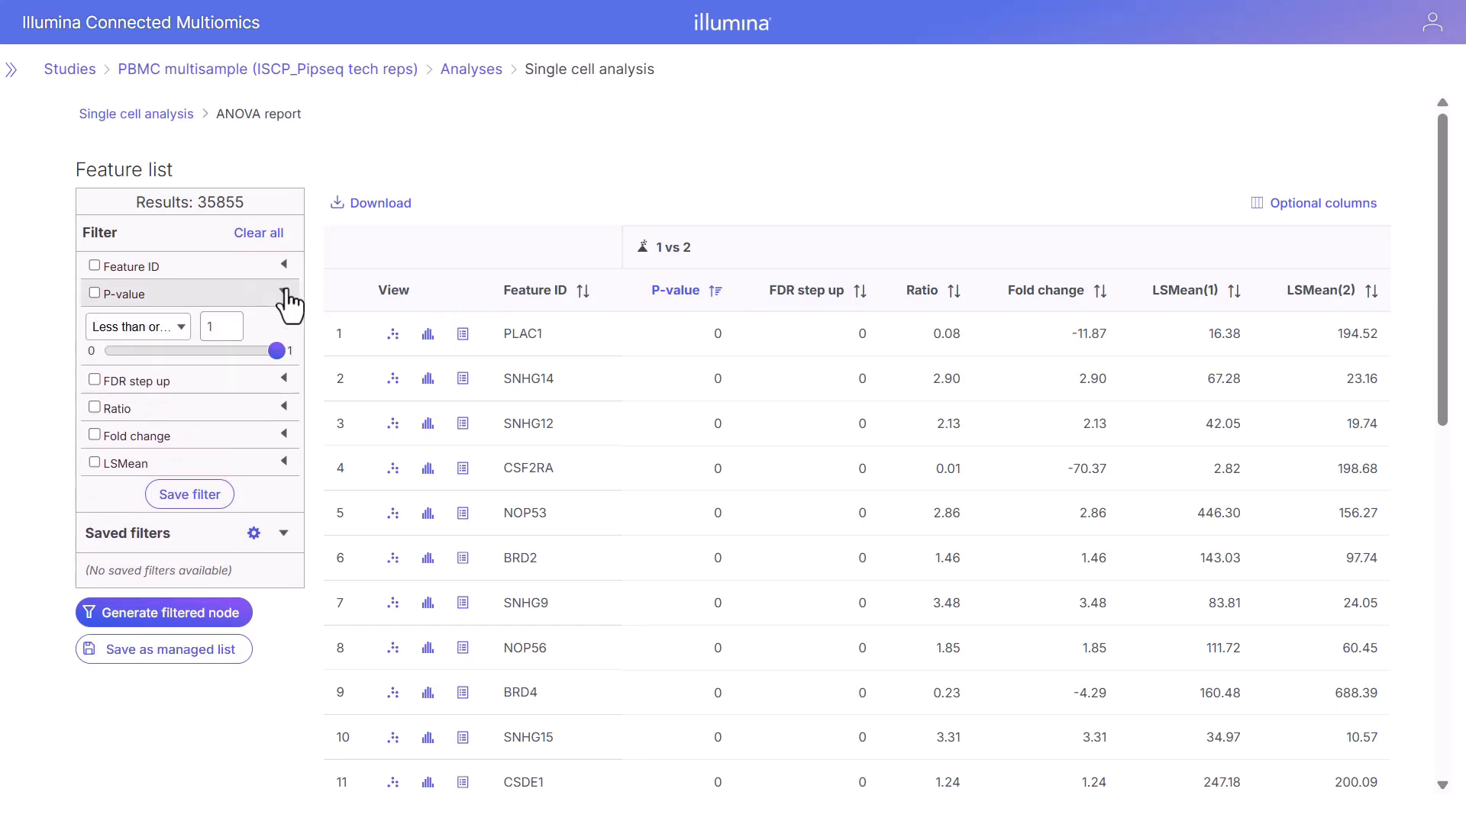
{"action": "left_click", "coordinate": [94, 293]}
{"action": "double_click", "coordinate": [206, 327]}
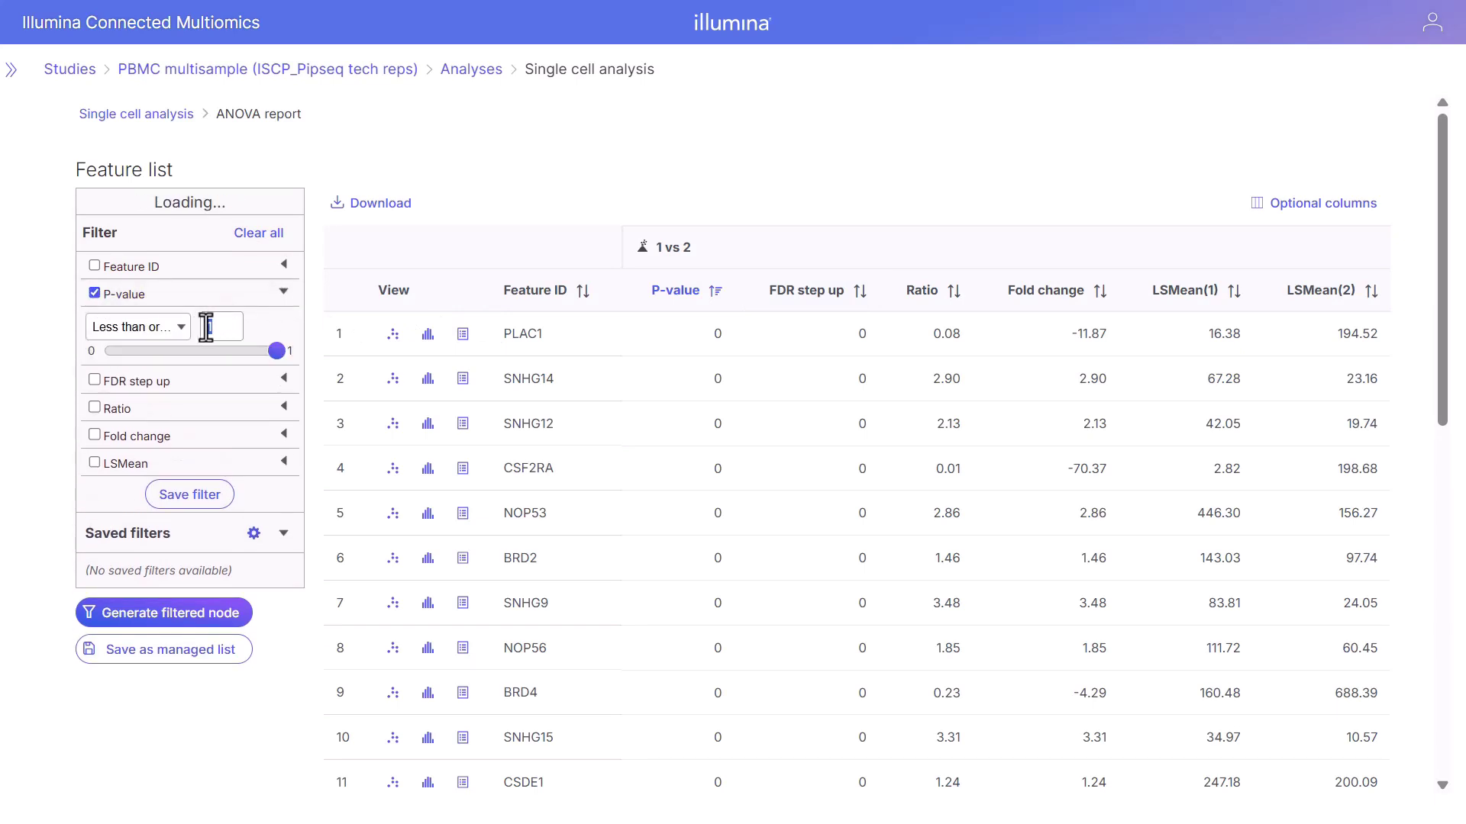
{"action": "type", "text": "0.05"}
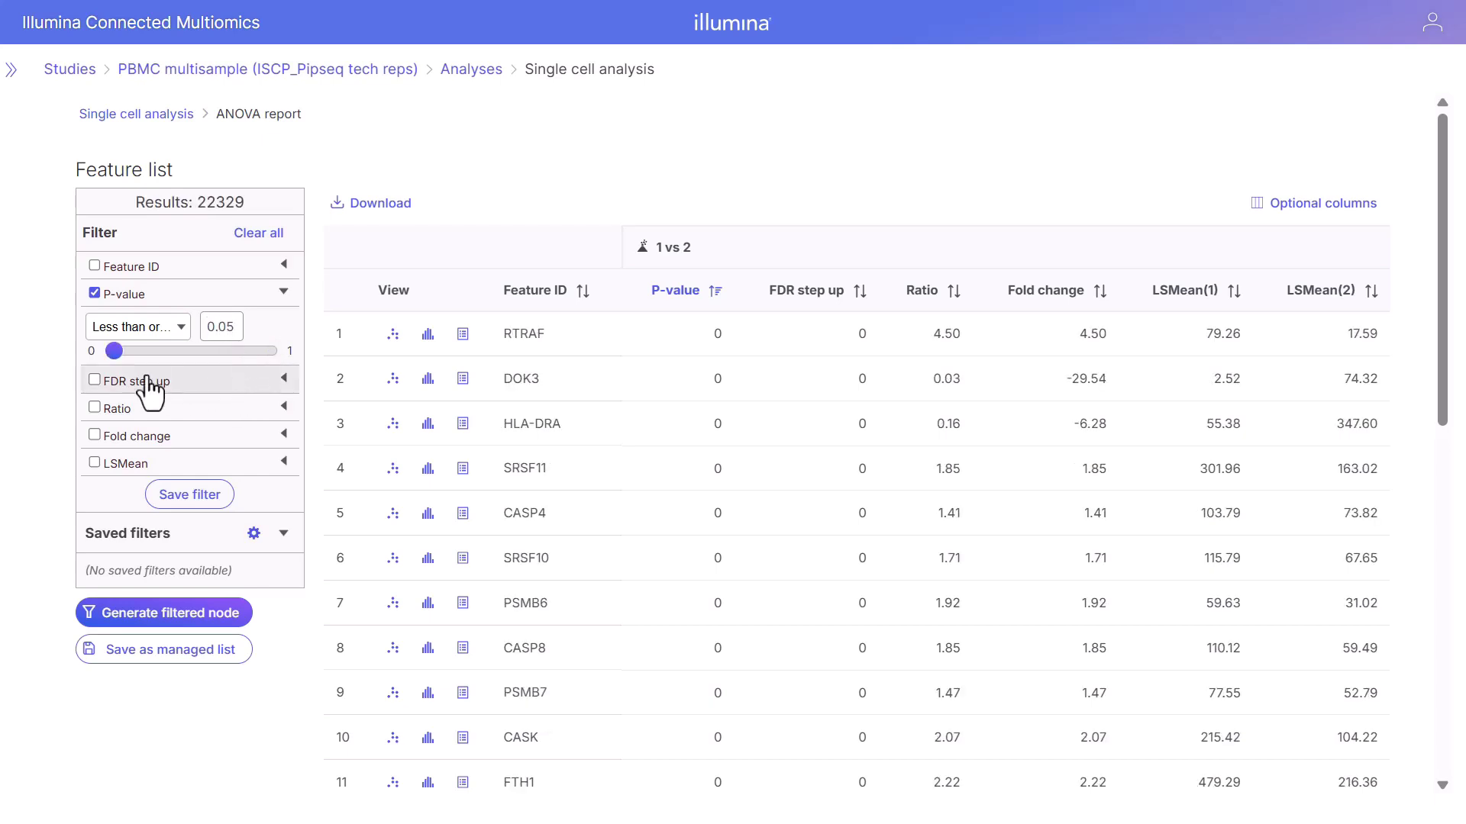
Filter the feature list further to an FDR step up limit of 0.05 and exclude fold changes from -2 to 2
{"action": "left_click", "coordinate": [98, 378]}
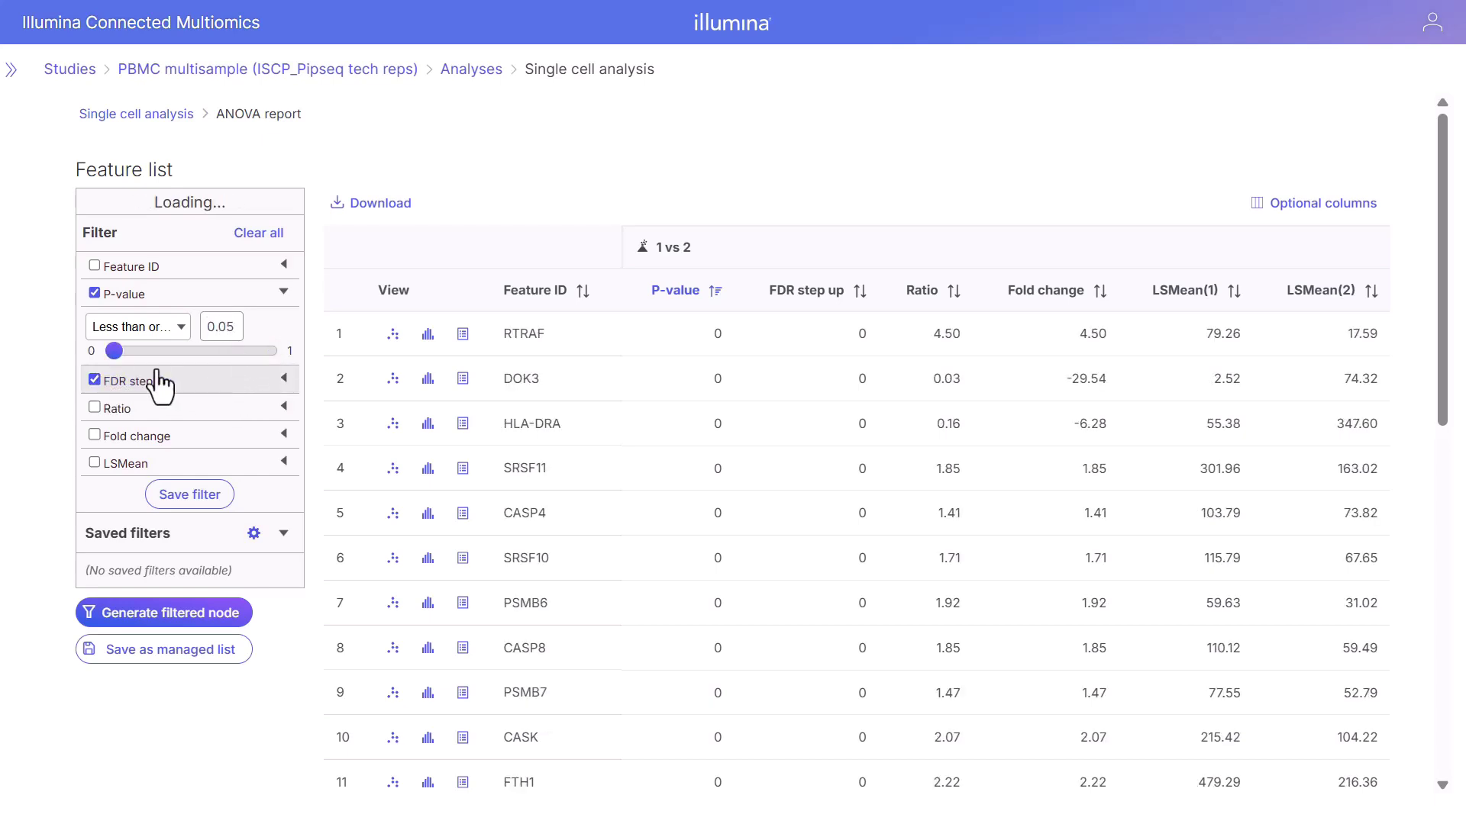
{"action": "left_click", "coordinate": [282, 379]}
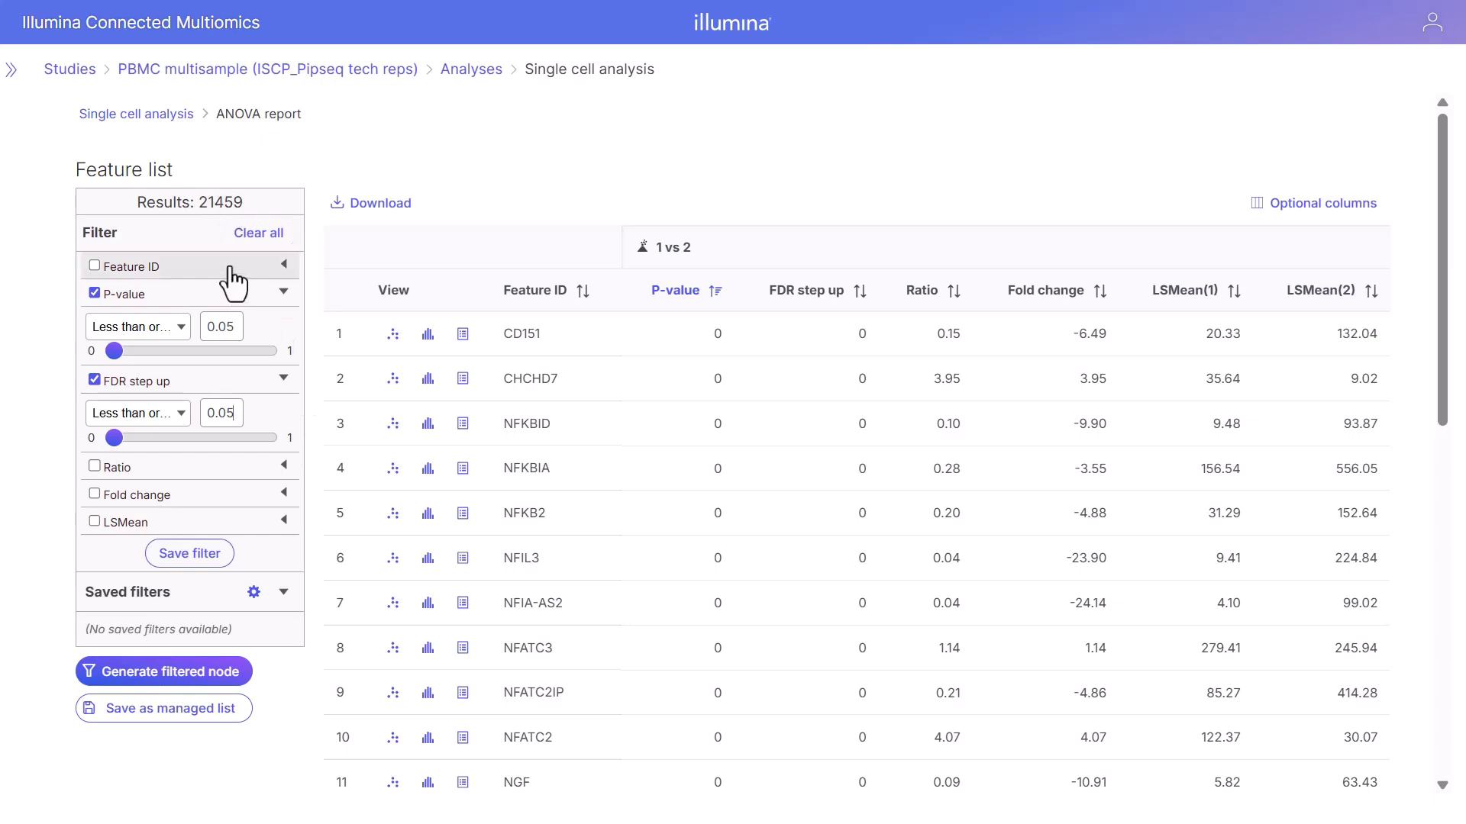
{"action": "left_click", "coordinate": [93, 497]}
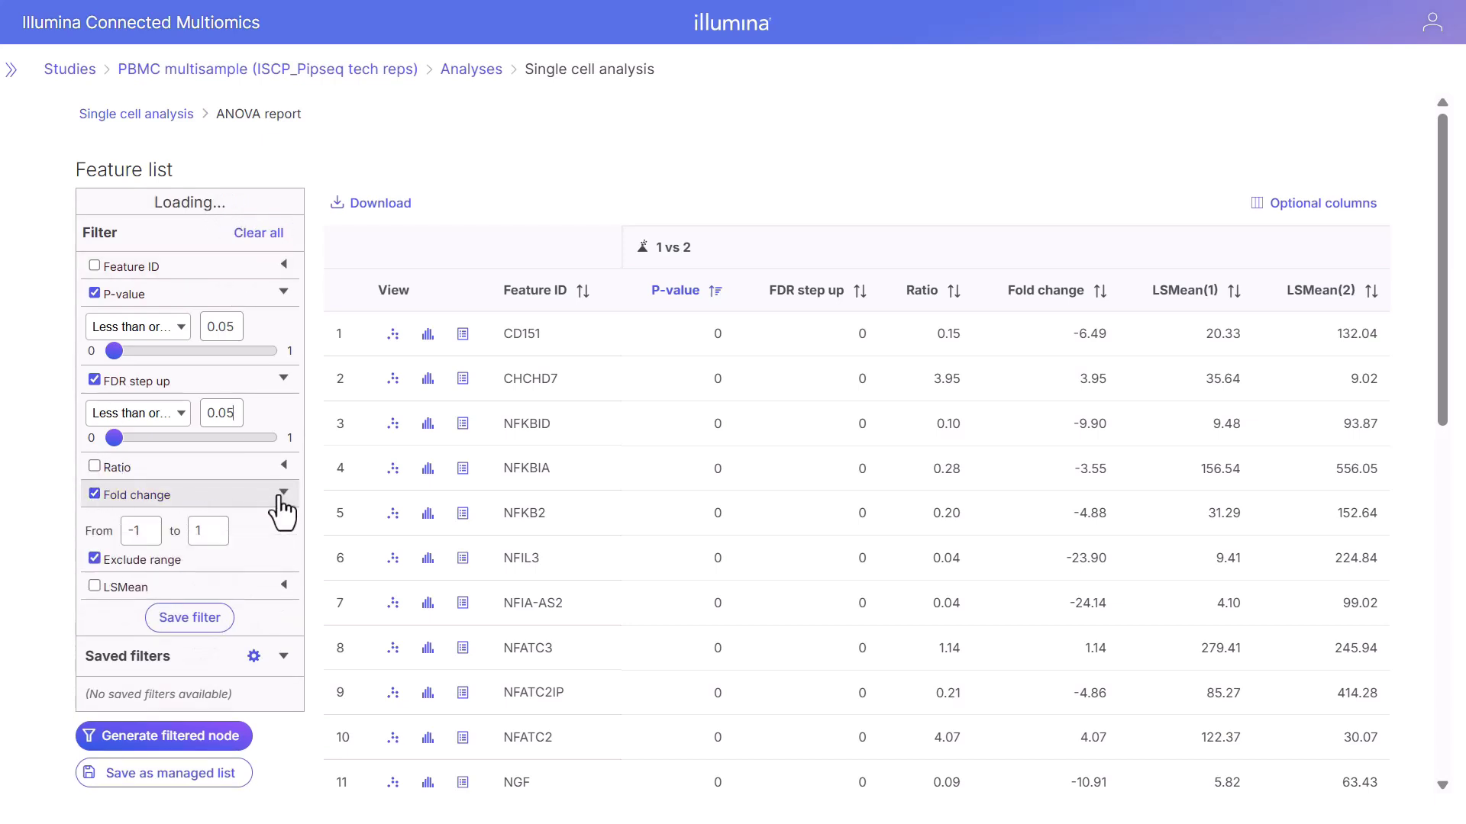
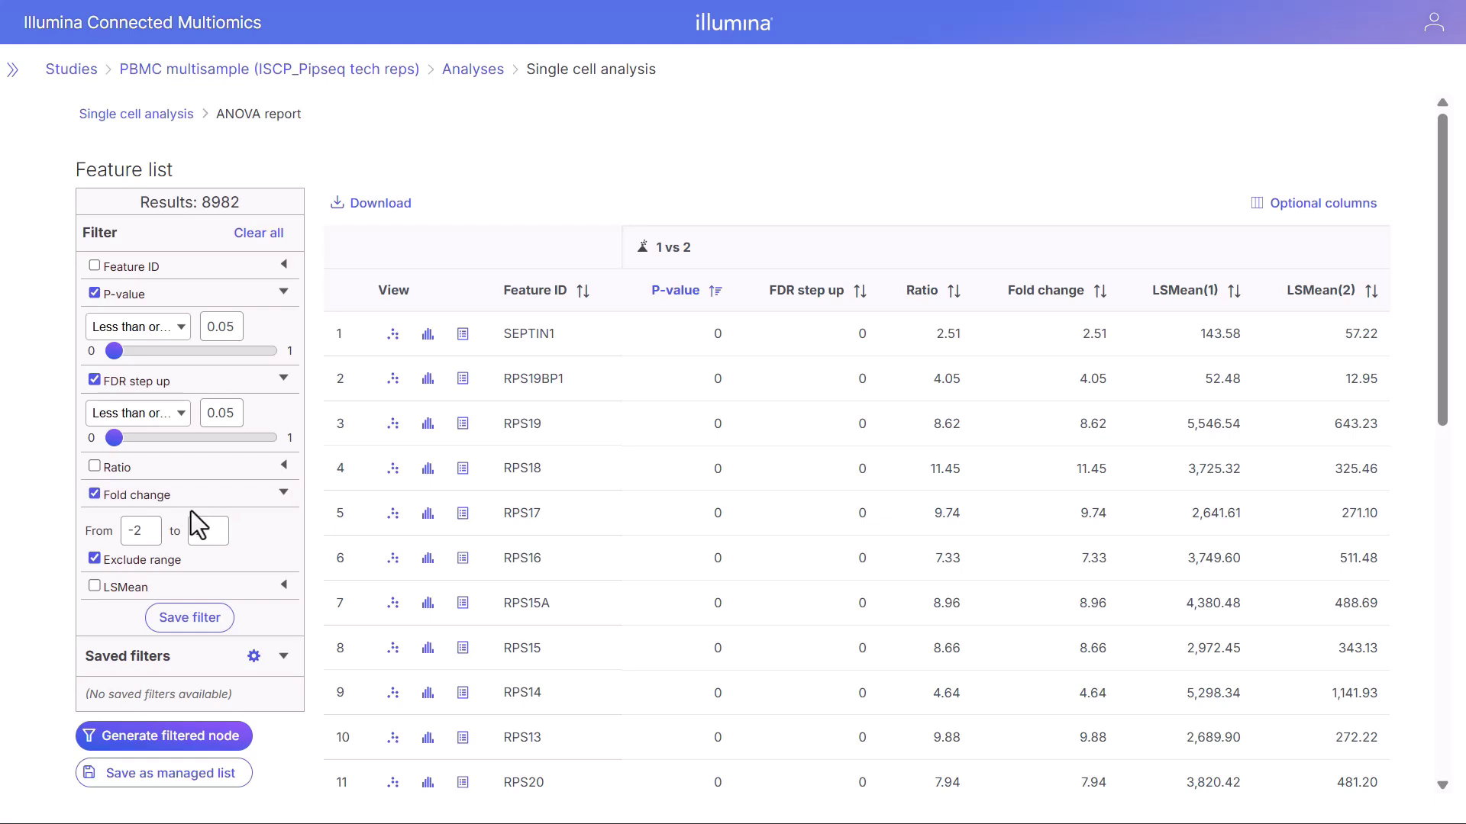
{"action": "left_click", "coordinate": [203, 533]}
{"action": "type", "text": "2"}
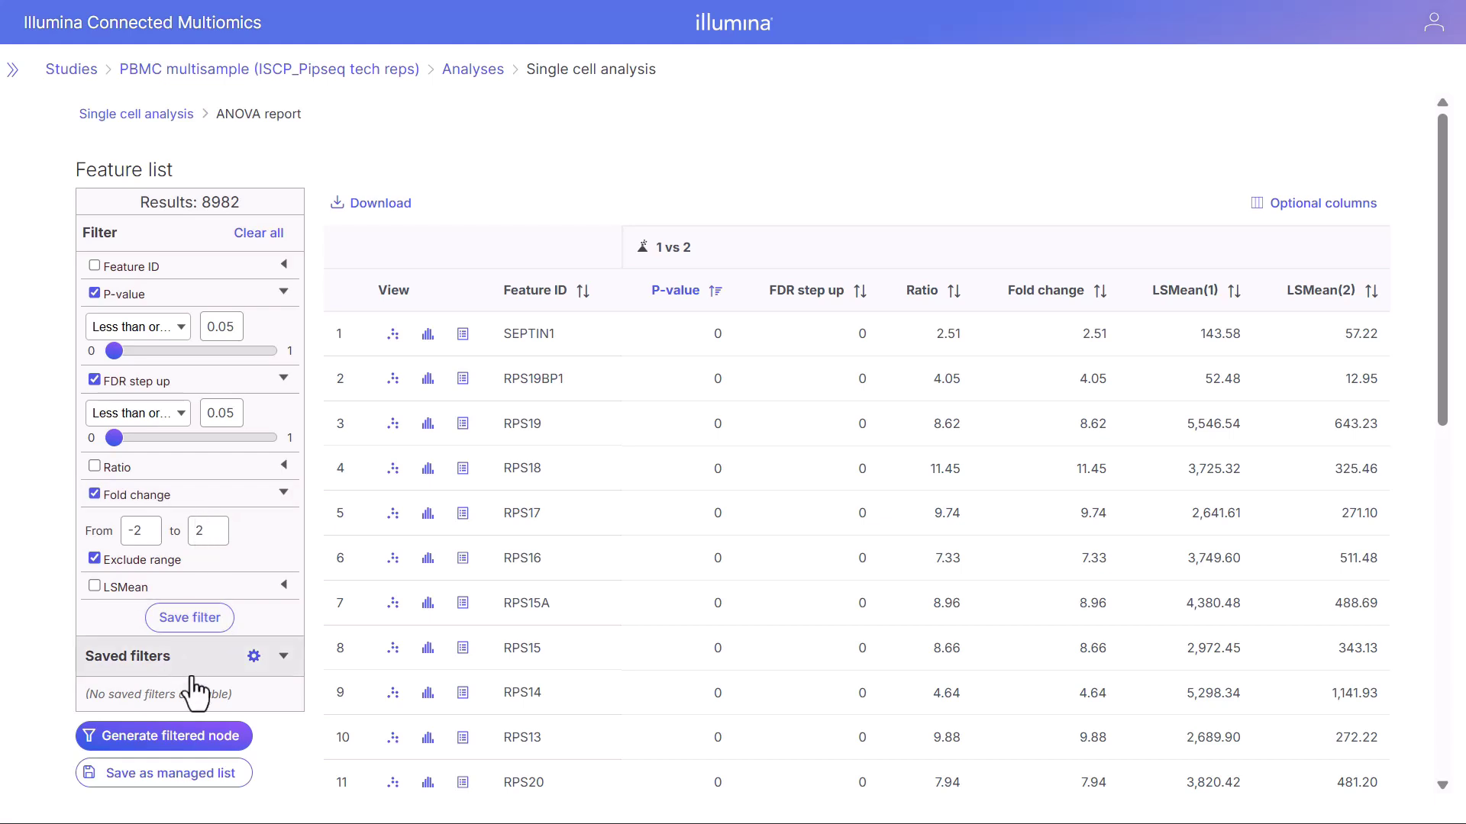
Generate a filtered node from the ANOVA feature list with the current filters
{"action": "left_click", "coordinate": [189, 745]}
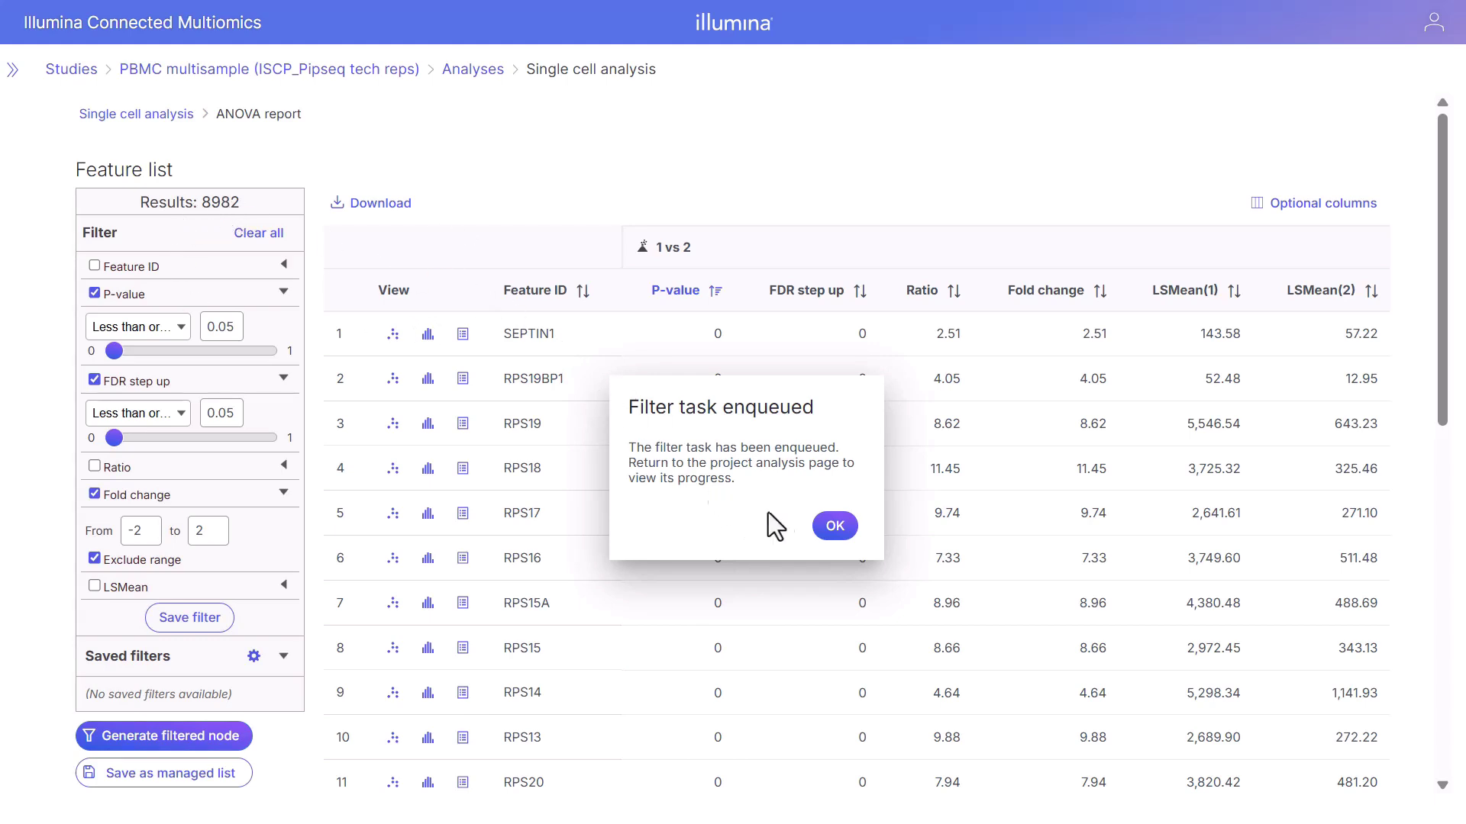
{"action": "left_click", "coordinate": [848, 528]}
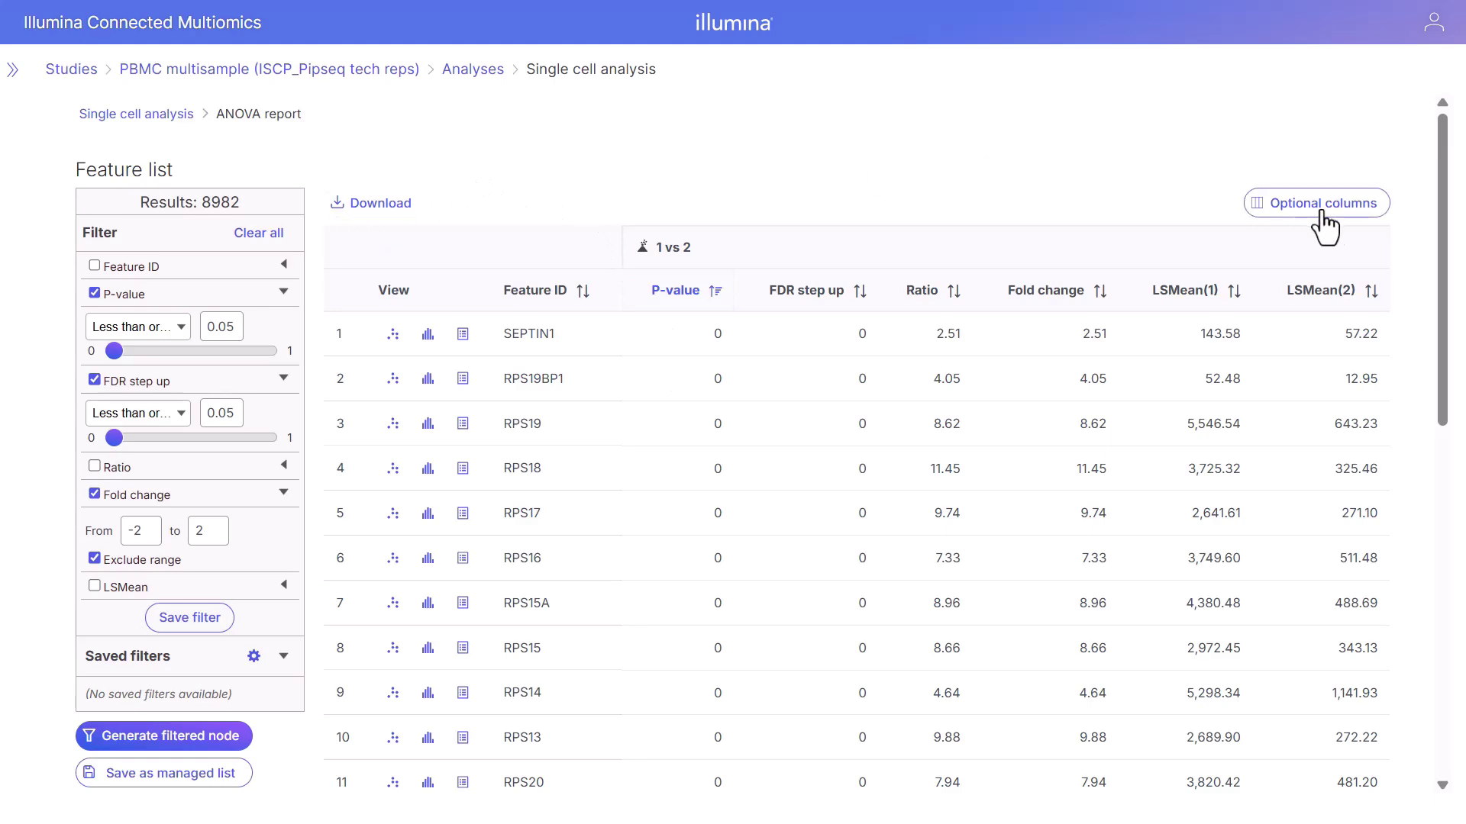
Open the volcano plot for the 1 vs 2 comparison and maximize it
{"action": "left_click_drag", "start_coordinate": [1442, 206], "coordinate": [1443, 328]}
{"action": "left_click", "coordinate": [642, 247]}
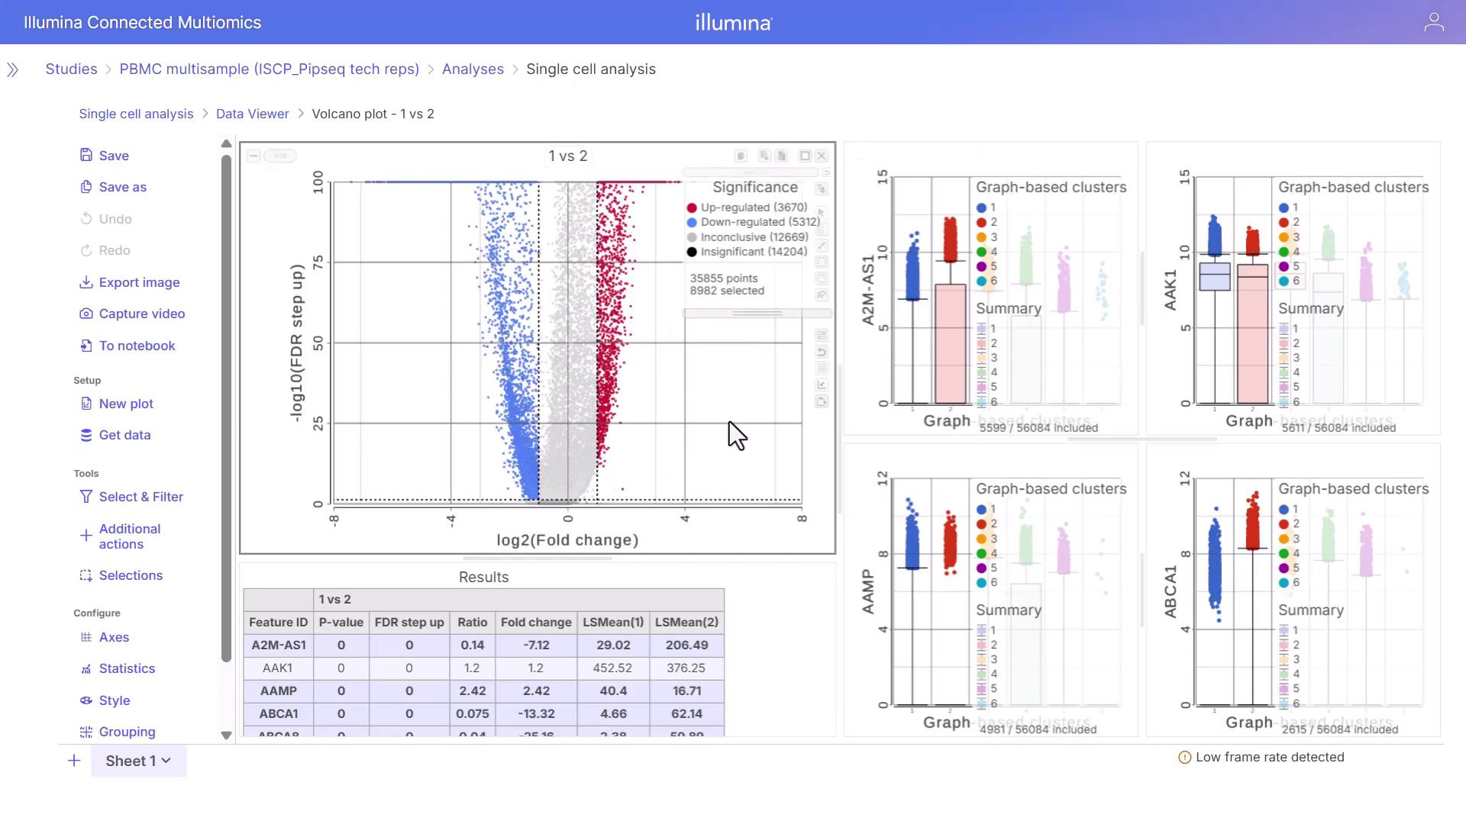
{"action": "left_click", "coordinate": [805, 155]}
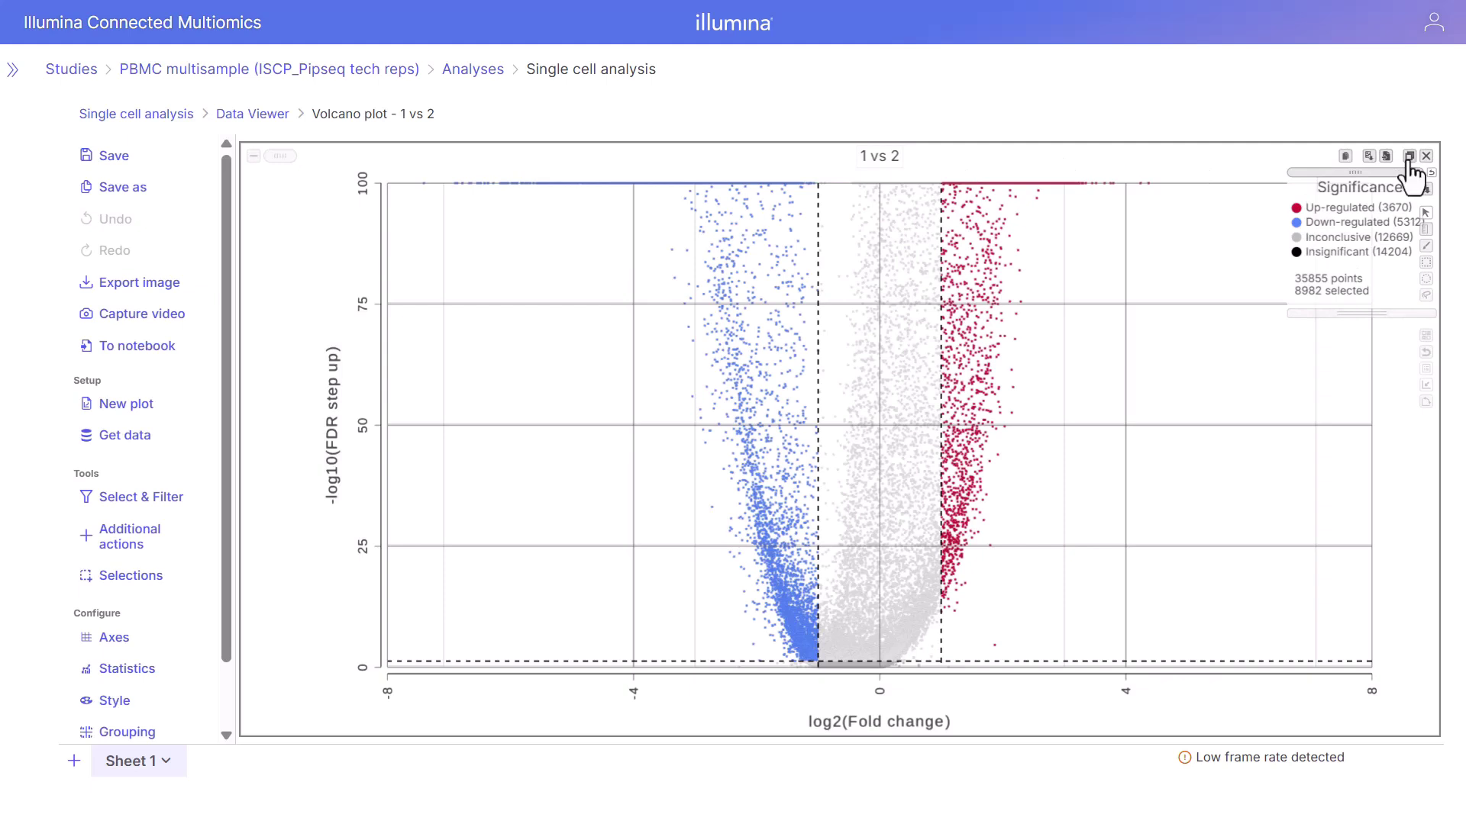
{"action": "left_click", "coordinate": [1368, 156]}
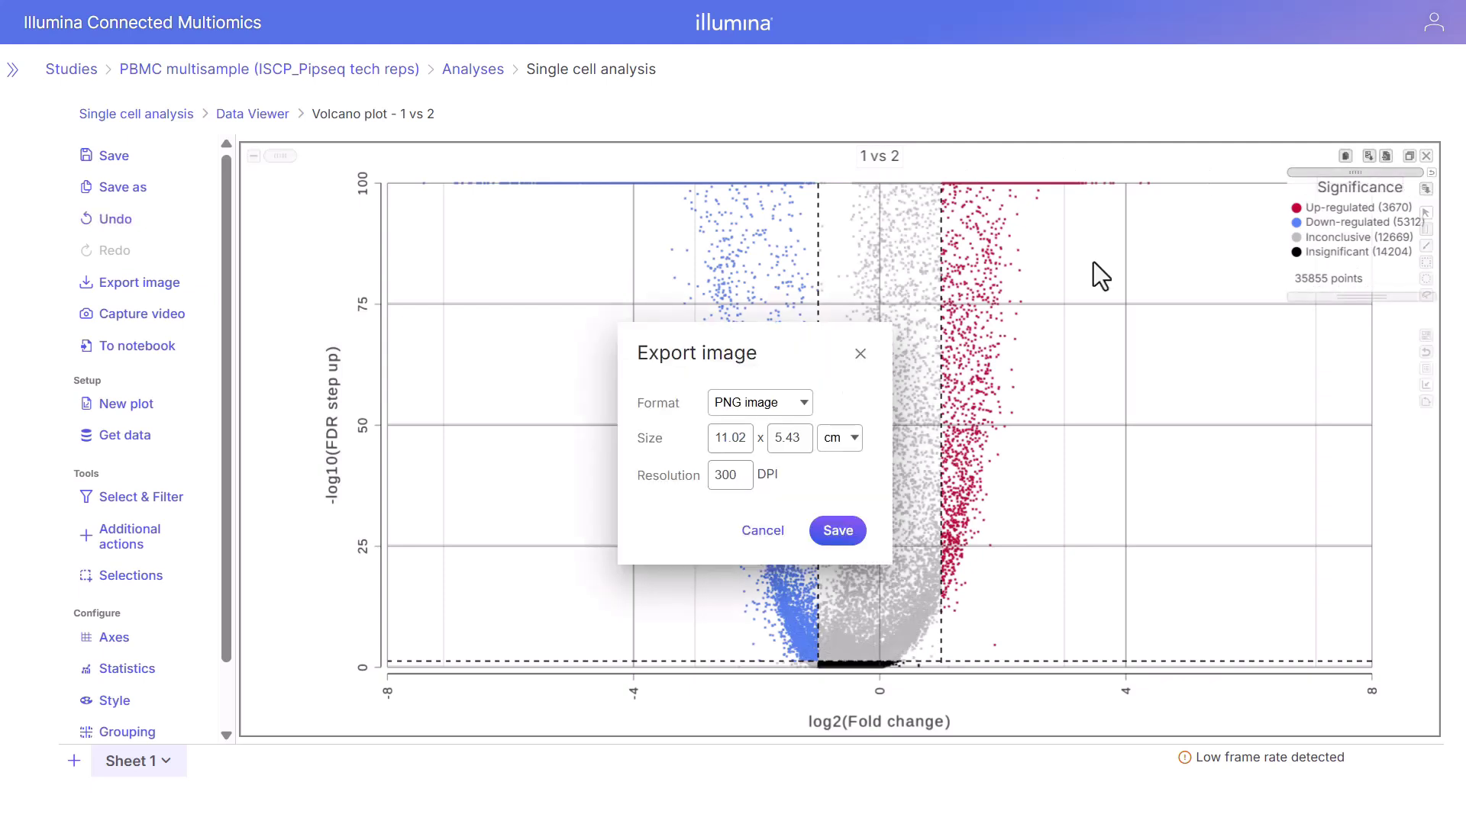
{"action": "left_click", "coordinate": [783, 406]}
{"action": "left_click", "coordinate": [783, 429]}
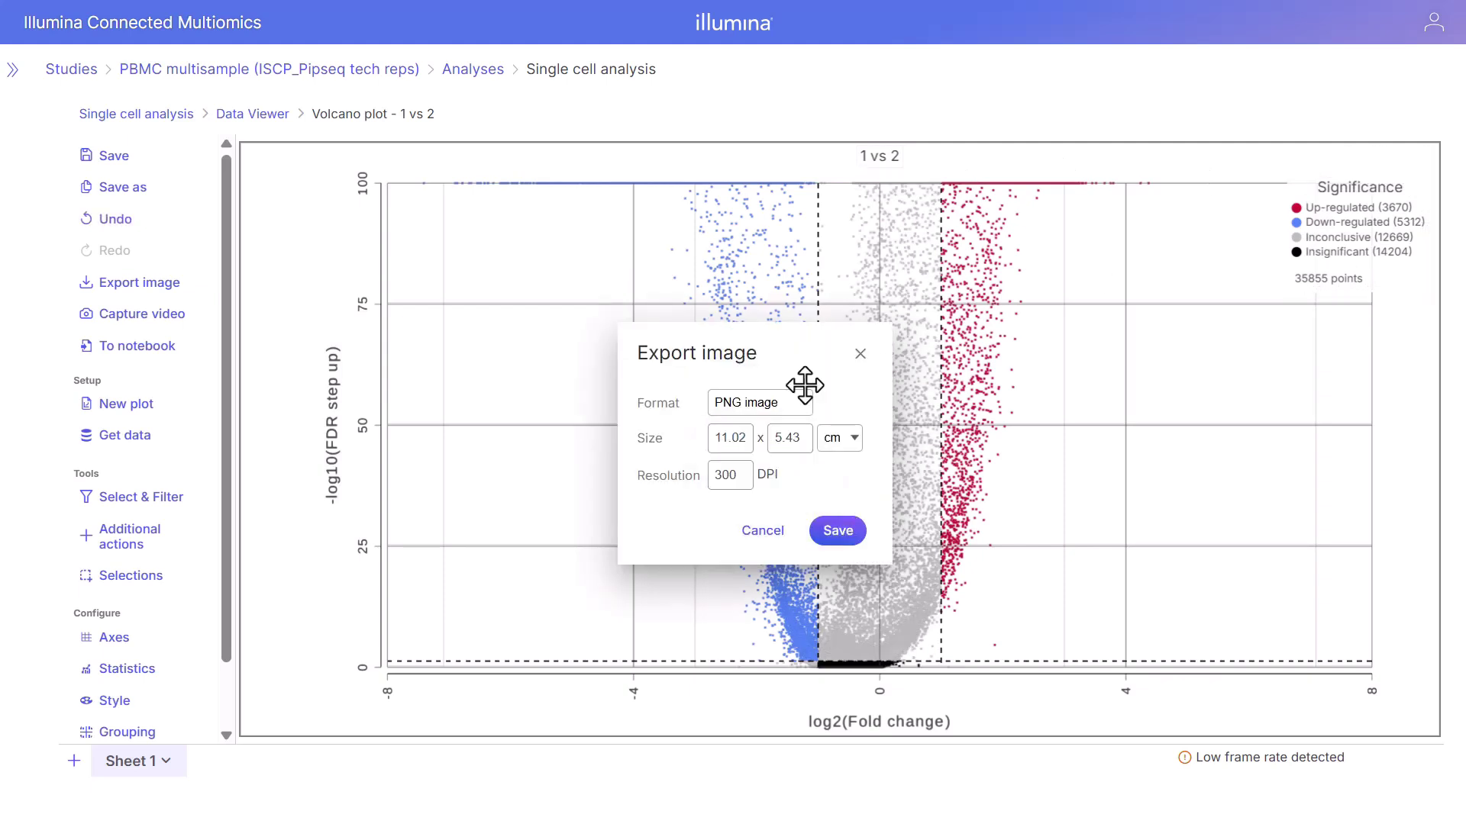
{"action": "left_click", "coordinate": [762, 530]}
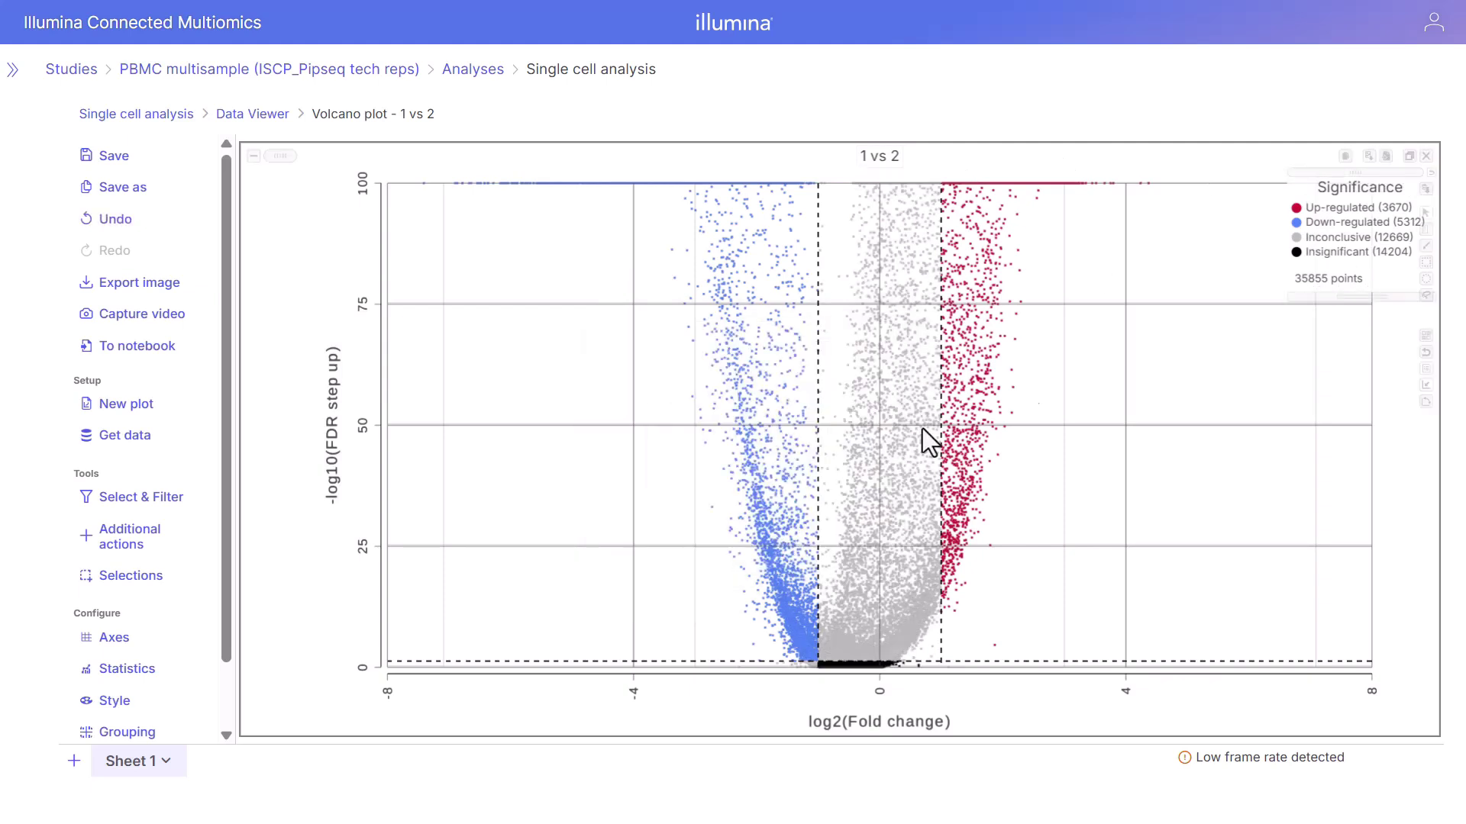
Restore the volcano plot's size, select the results table, and return to the Single cell analysis pipeline without saving
{"action": "left_click", "coordinate": [1410, 155]}
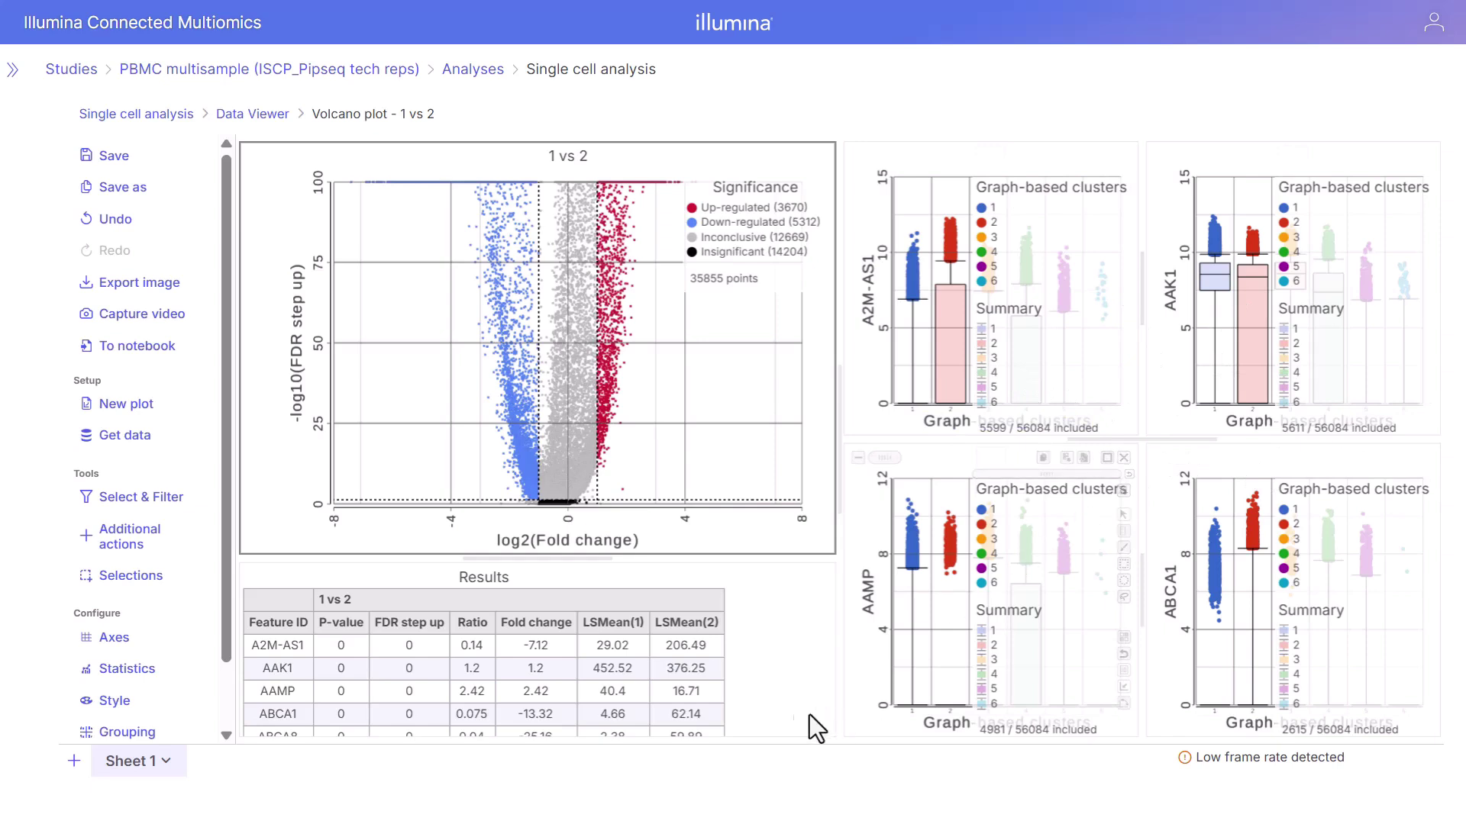
{"action": "left_click", "coordinate": [786, 658]}
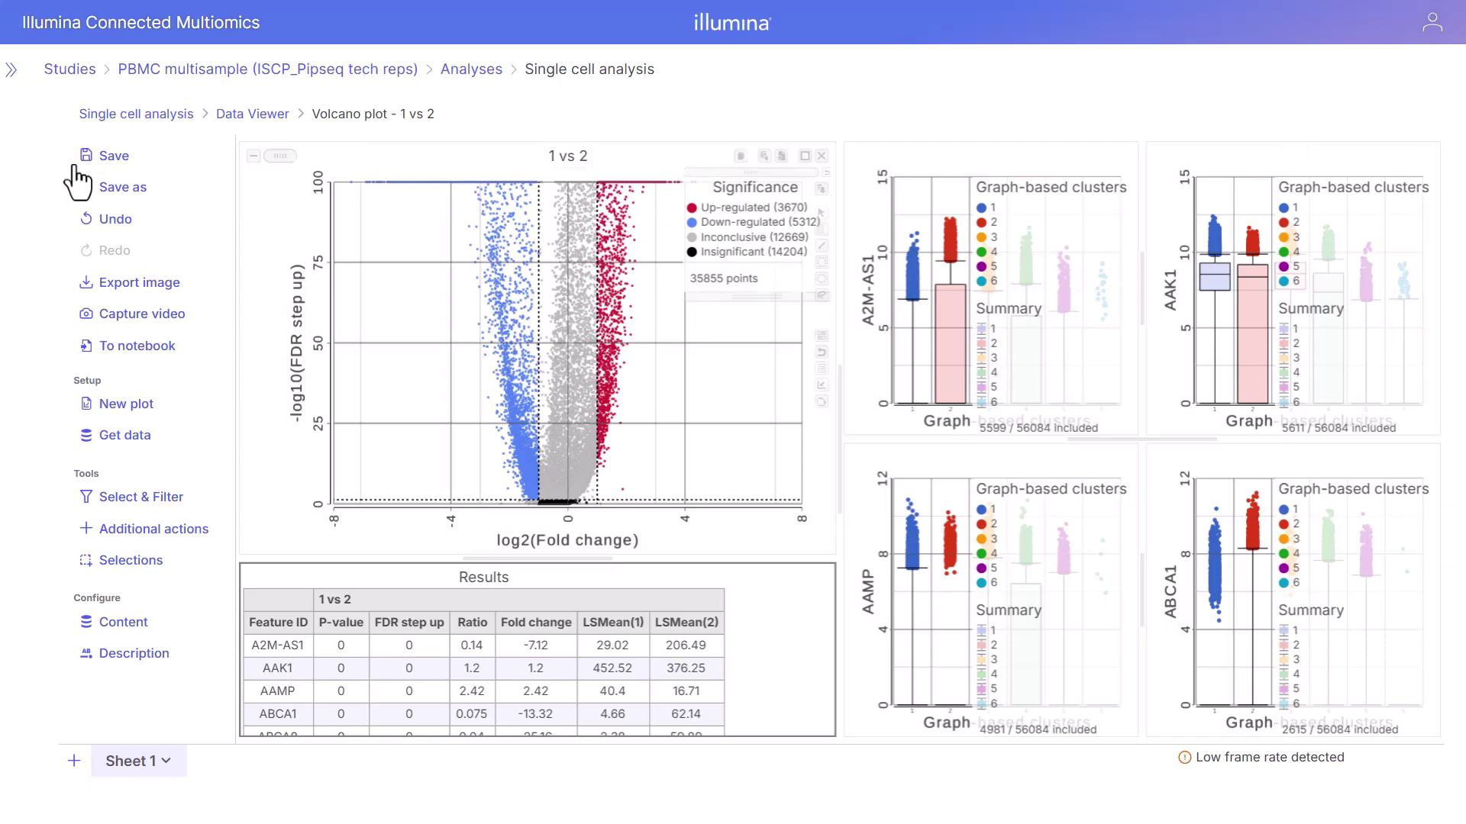
{"action": "left_click", "coordinate": [103, 116]}
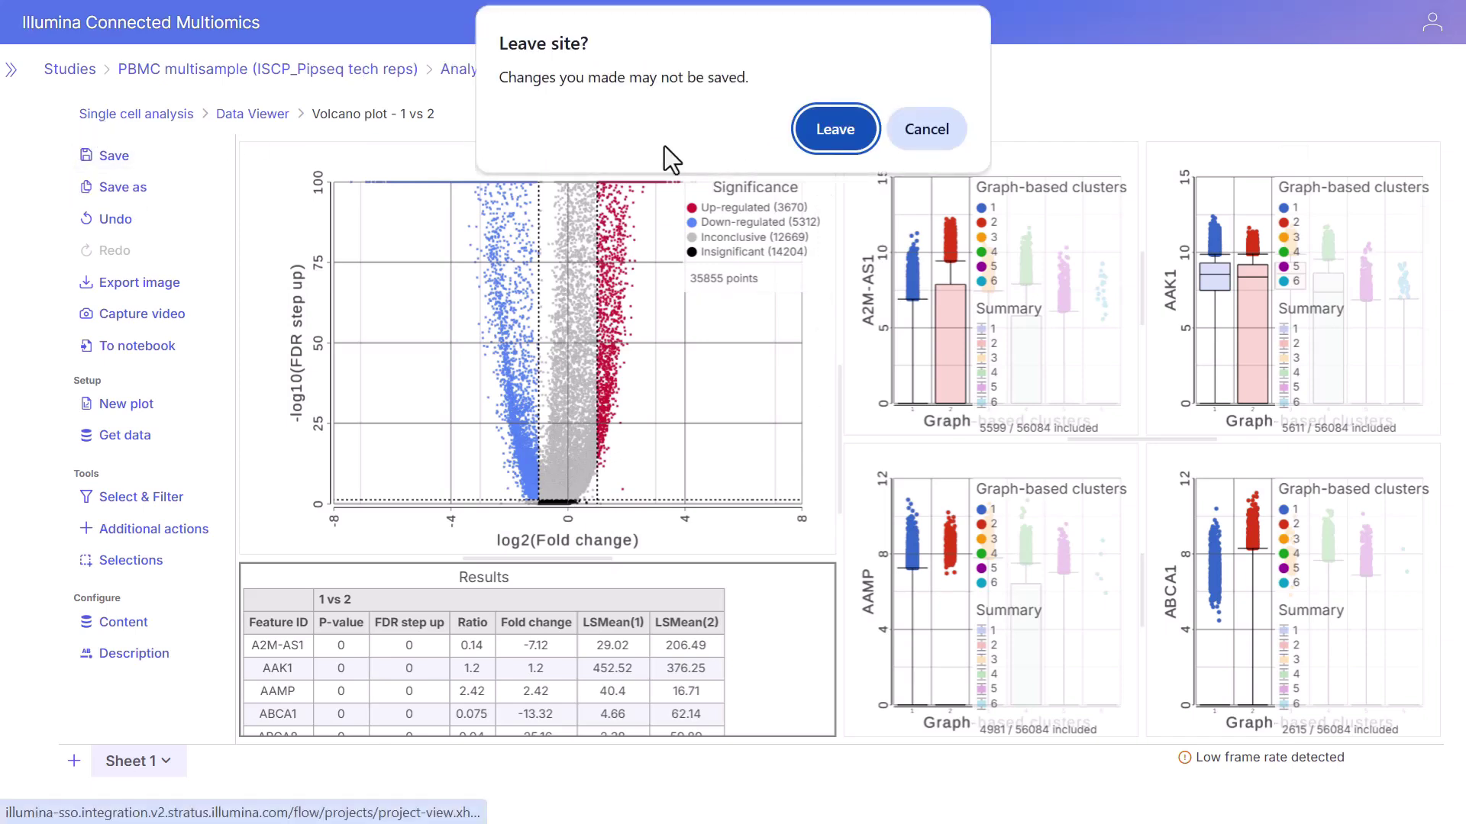
{"action": "left_click", "coordinate": [826, 144]}
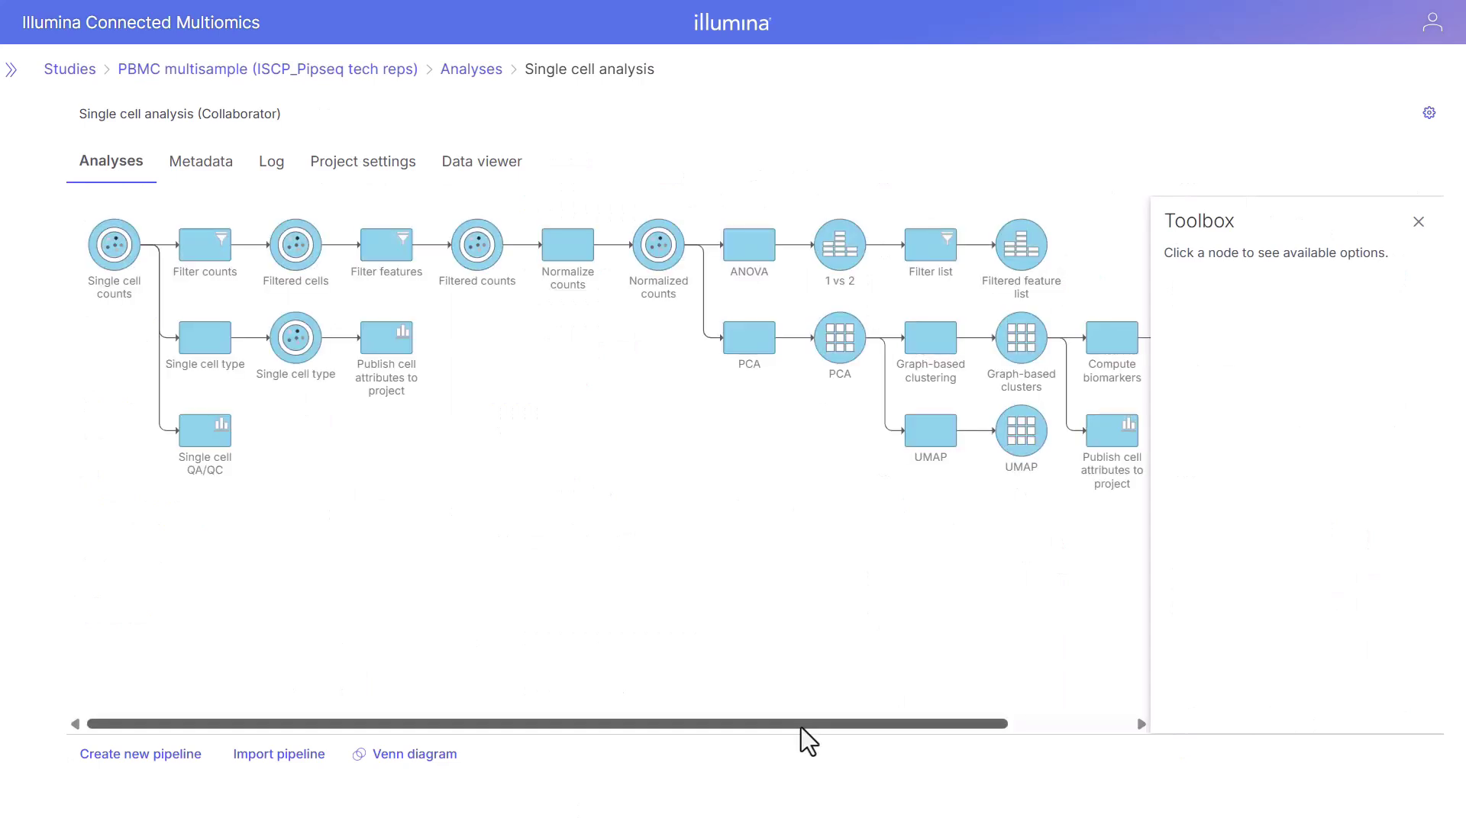
Start a gene set enrichment task on the Filtered feature list node
{"action": "left_click_drag", "start_coordinate": [800, 727], "coordinate": [958, 725]}
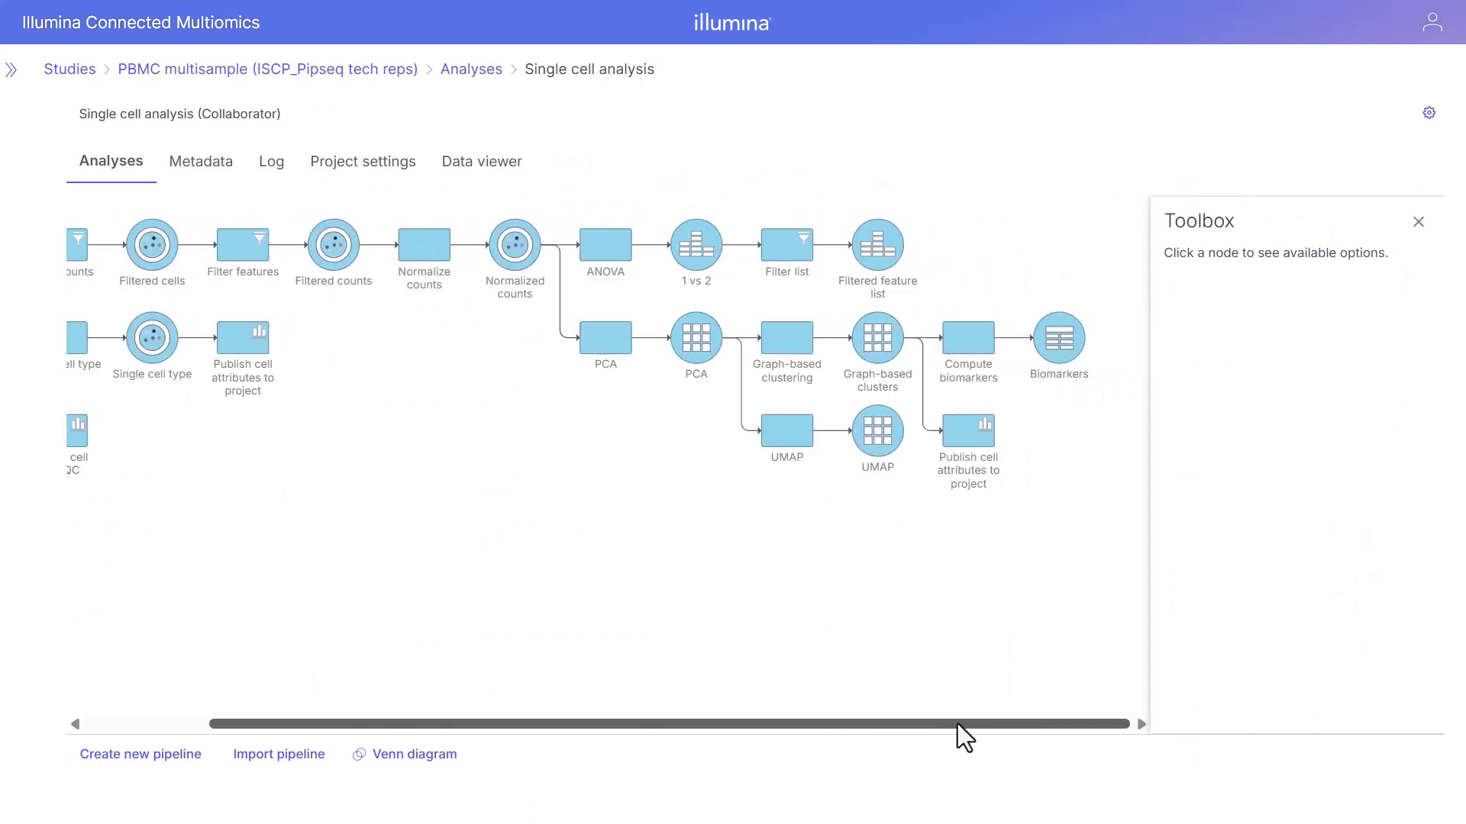
{"action": "left_click", "coordinate": [878, 256]}
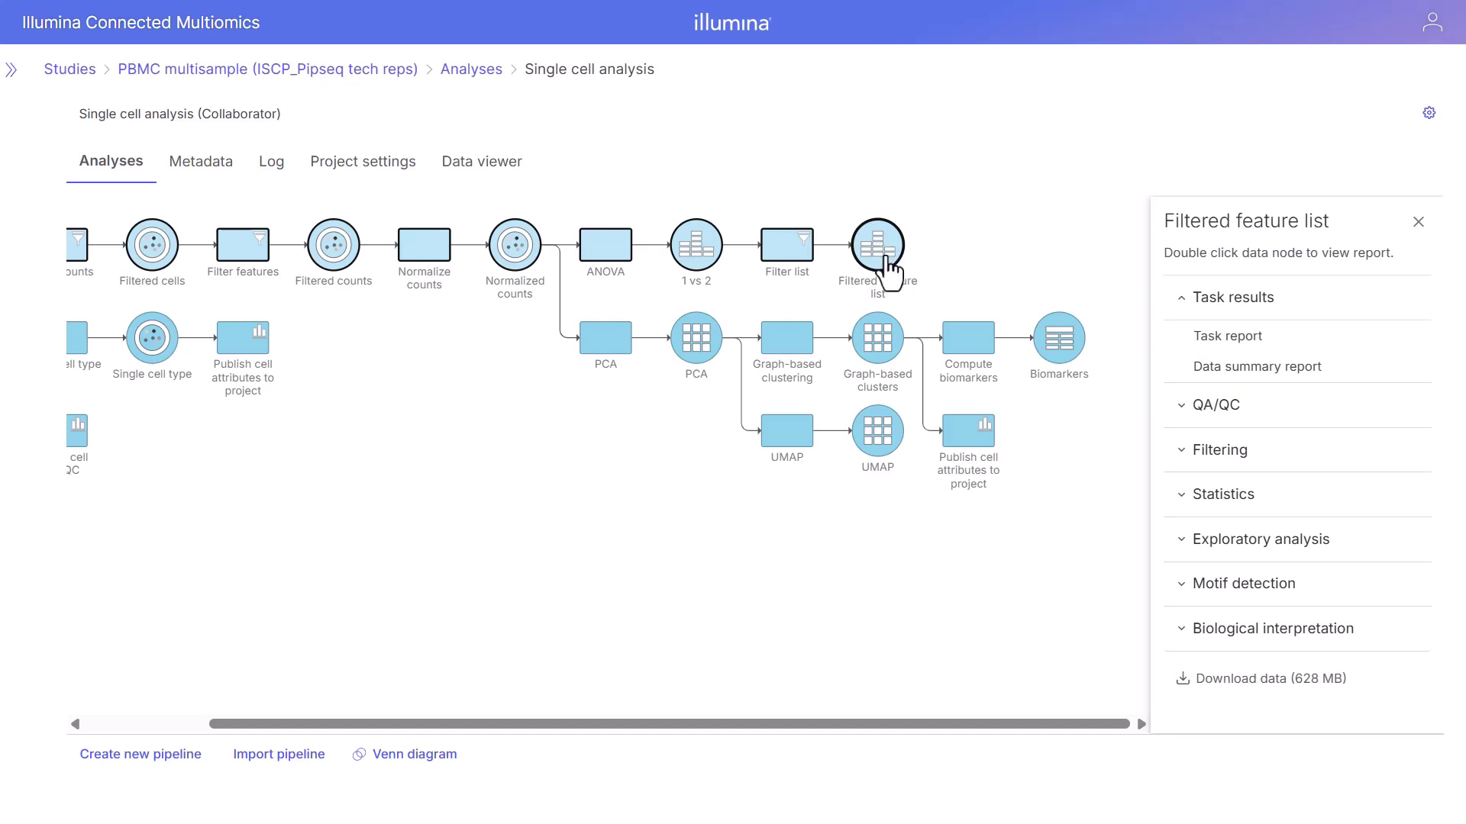
{"action": "left_click", "coordinate": [1240, 630]}
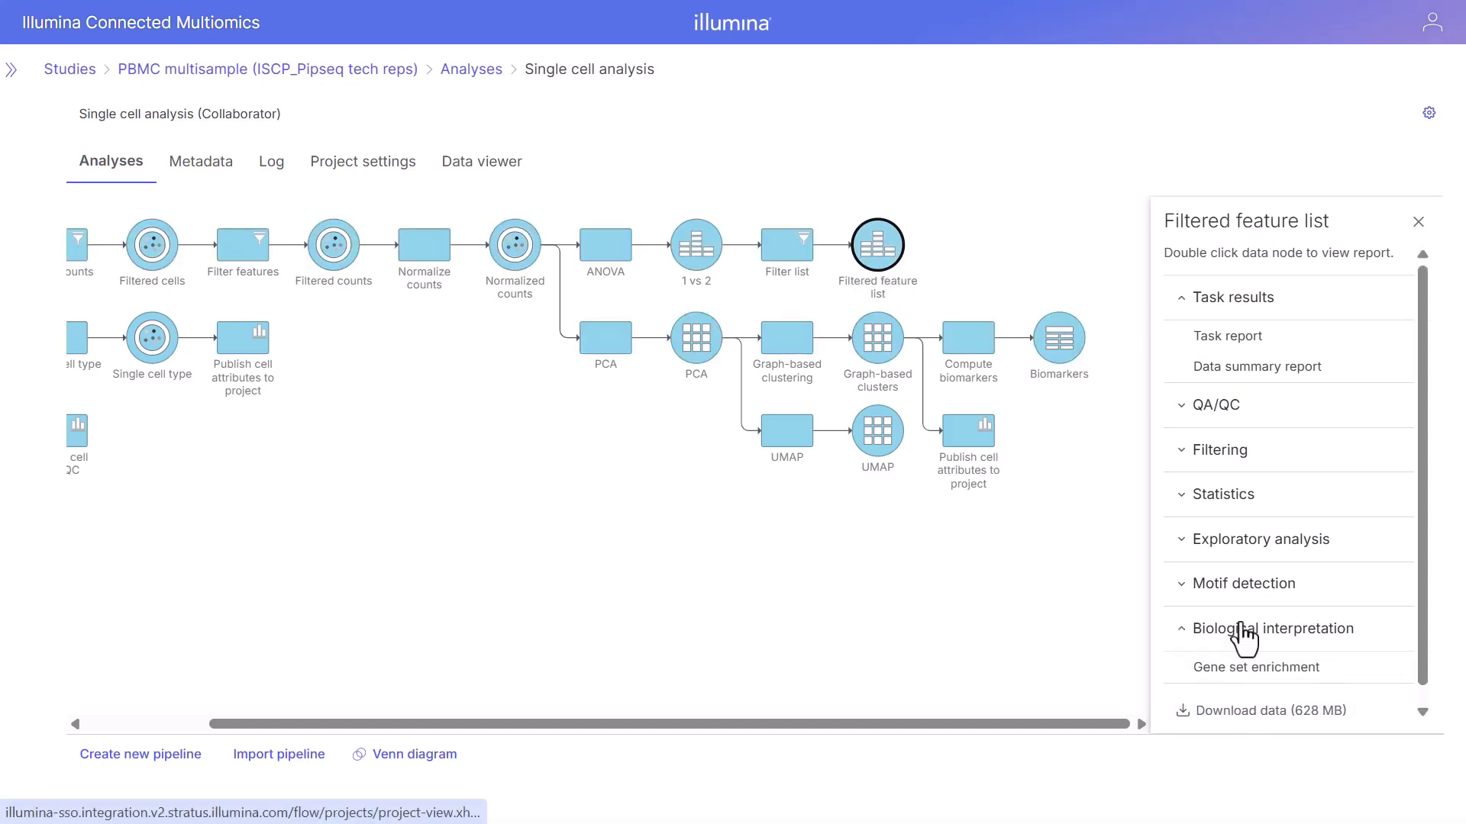
{"action": "left_click", "coordinate": [1227, 669]}
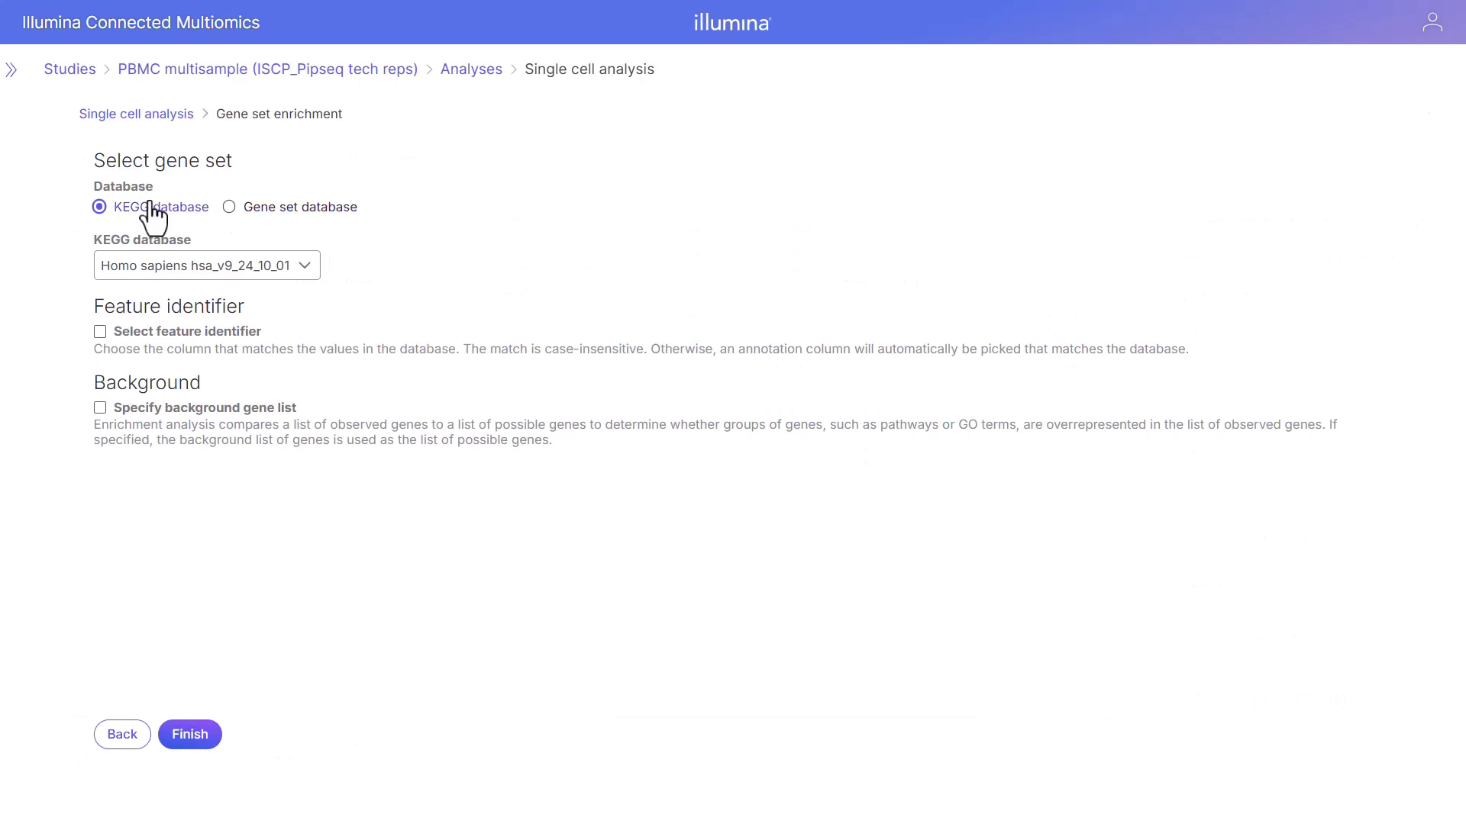
{"action": "left_click", "coordinate": [243, 211]}
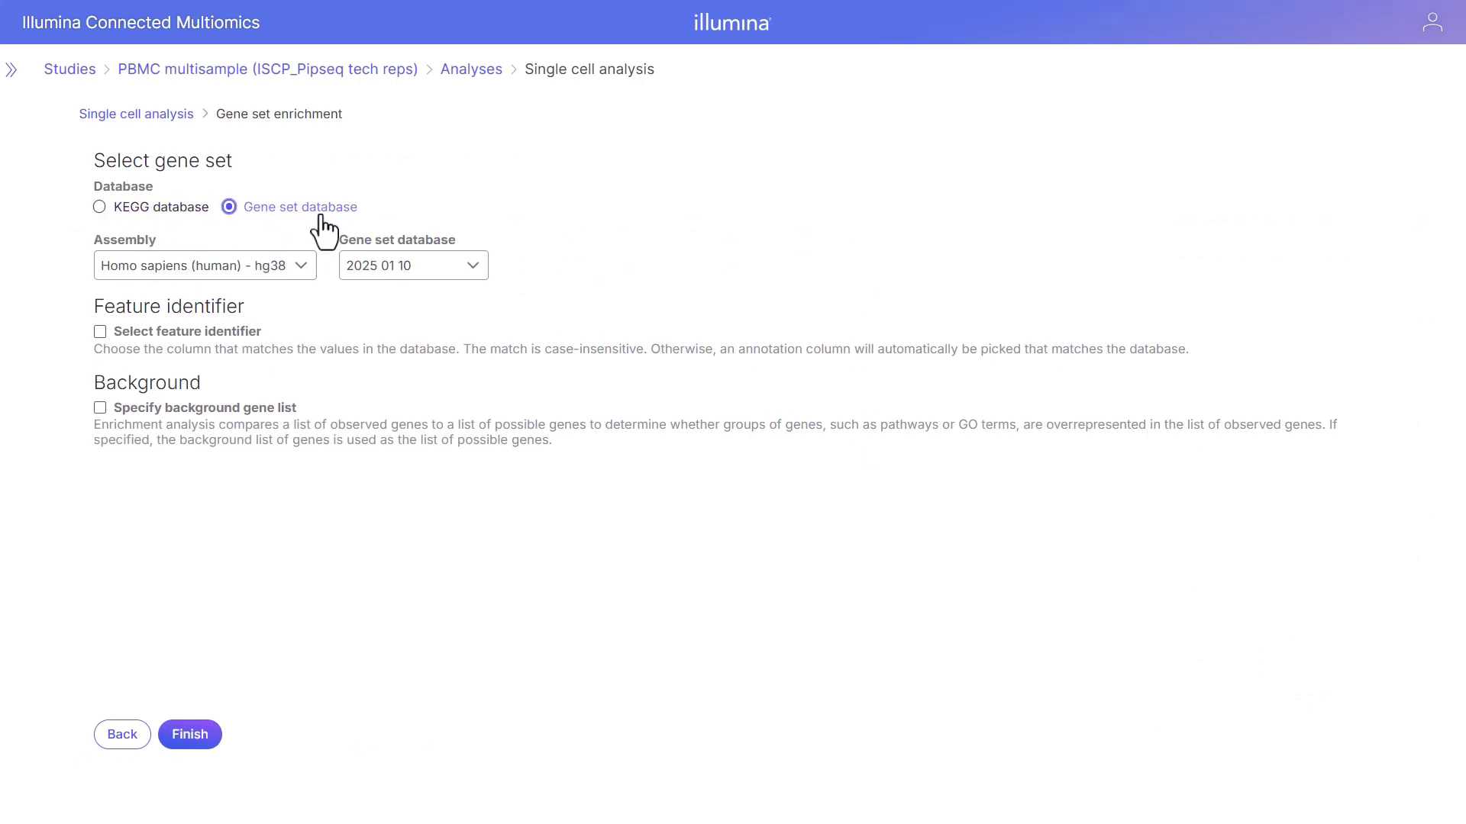
{"action": "left_click", "coordinate": [397, 272]}
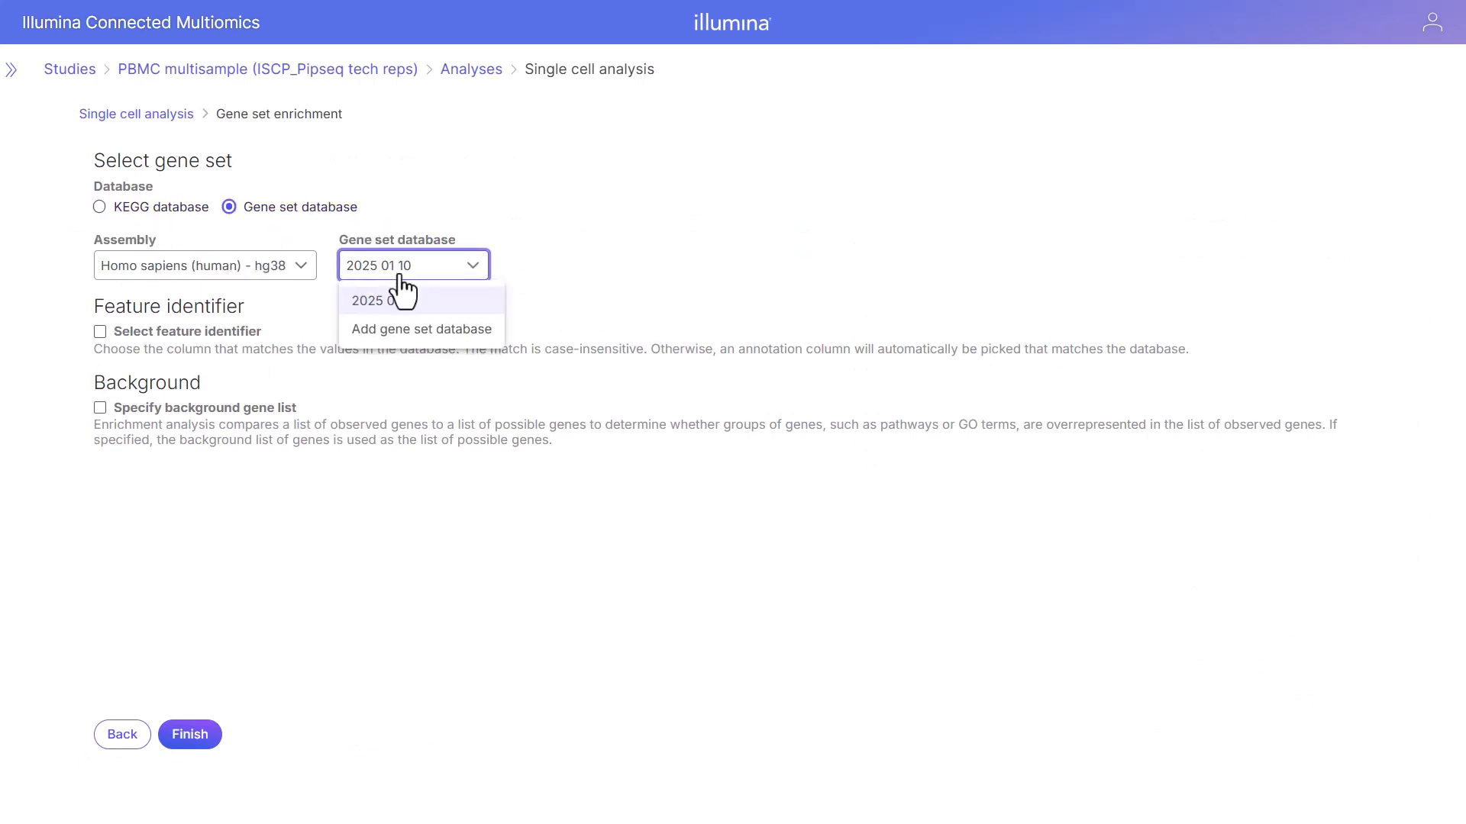
{"action": "left_click", "coordinate": [330, 317]}
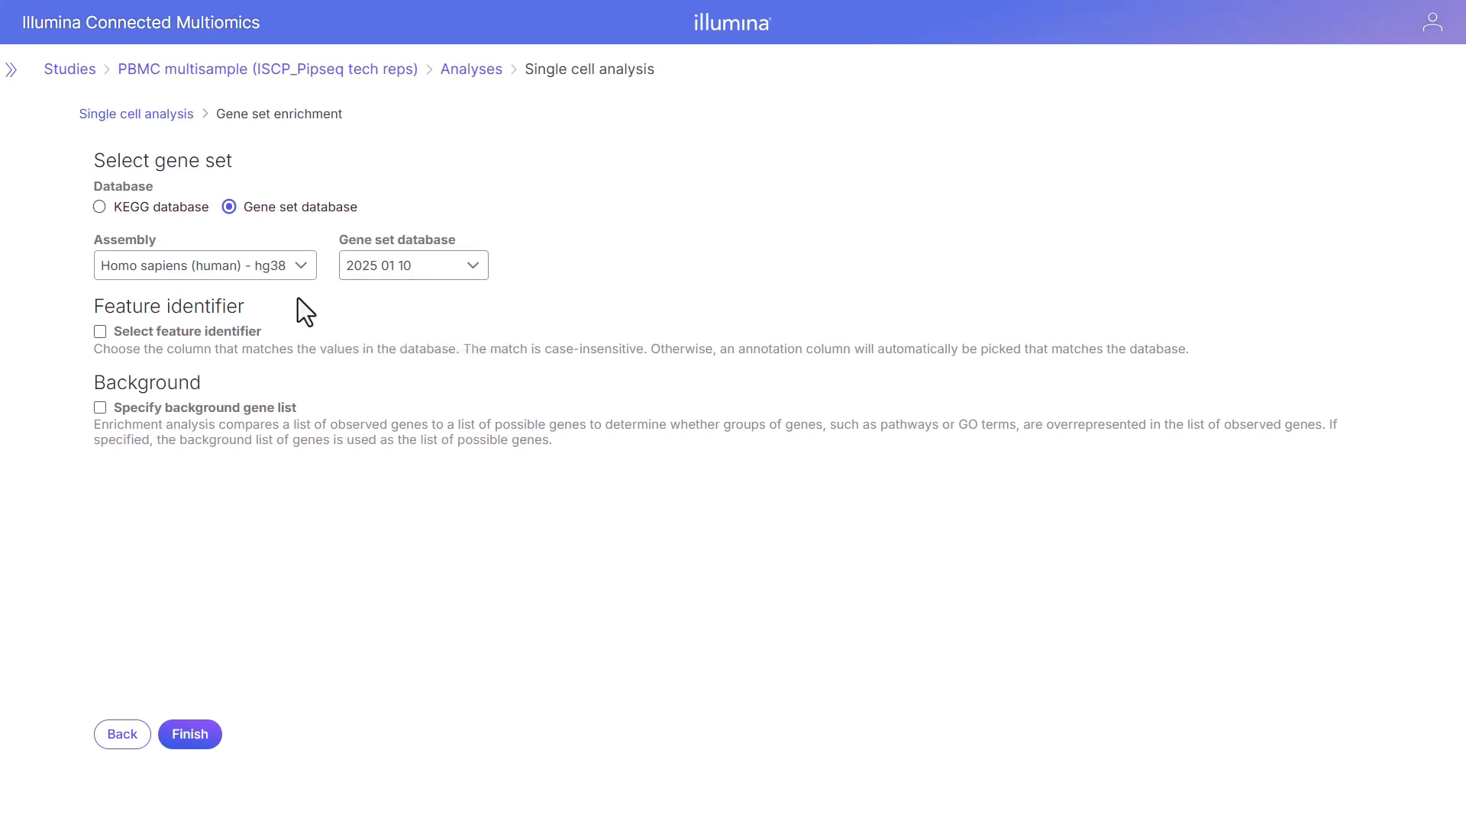
Use the KEGG database Homo sapiens hsa_v9_24_10_01 for the gene set enrichment and run the task
{"action": "left_click", "coordinate": [99, 207]}
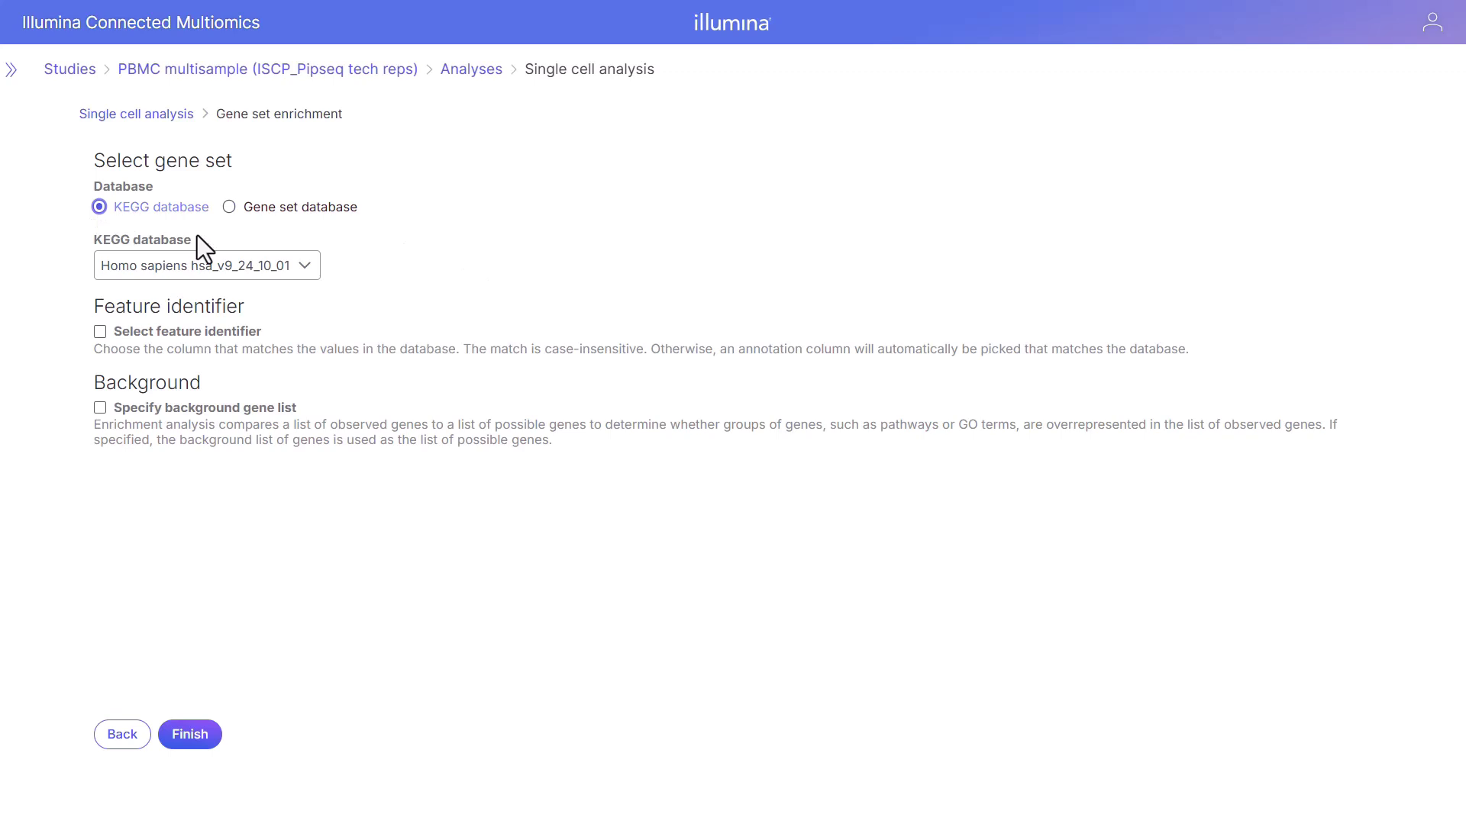
{"action": "left_click", "coordinate": [215, 272]}
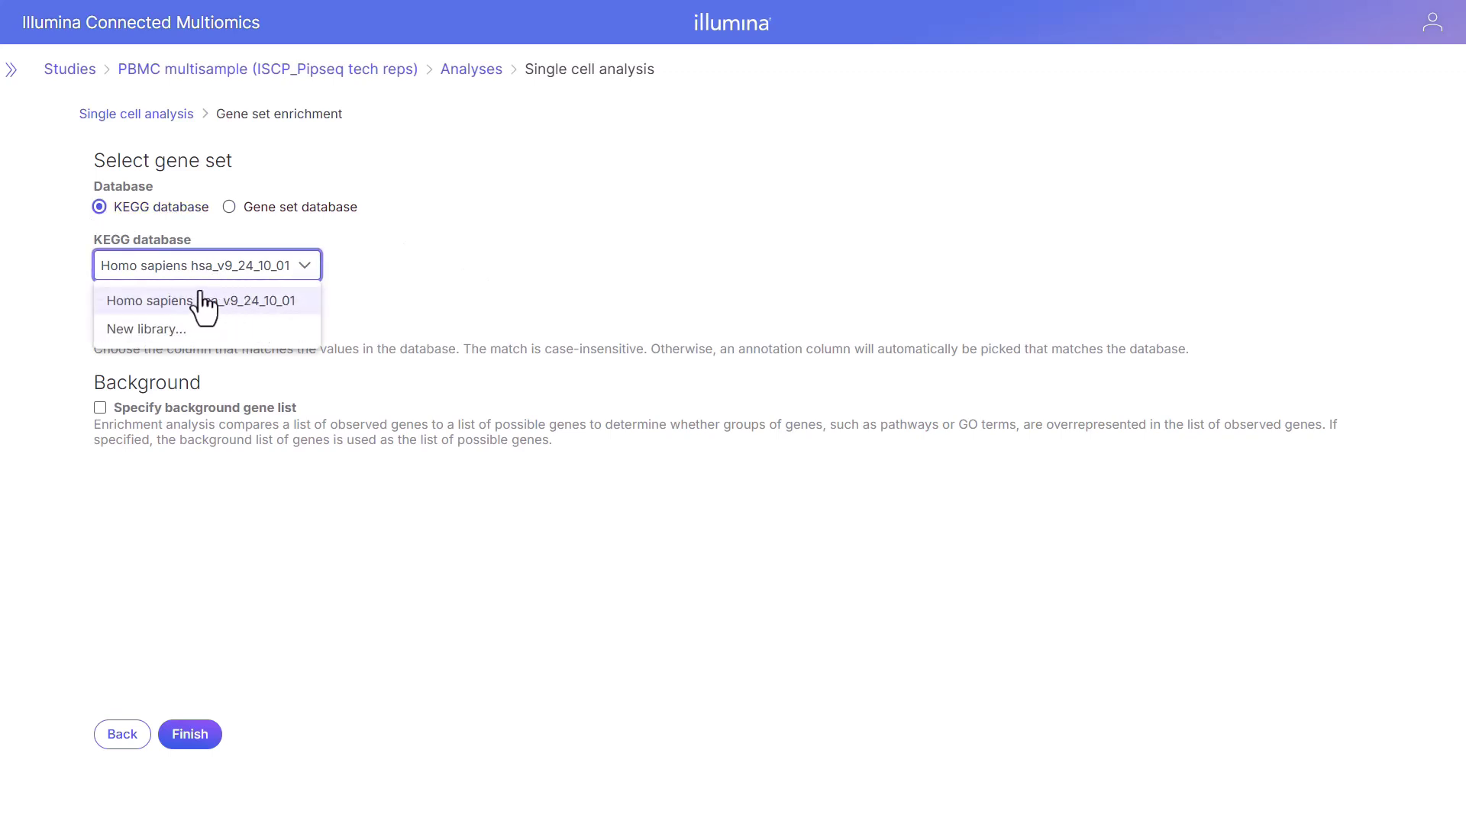
{"action": "left_click", "coordinate": [223, 302]}
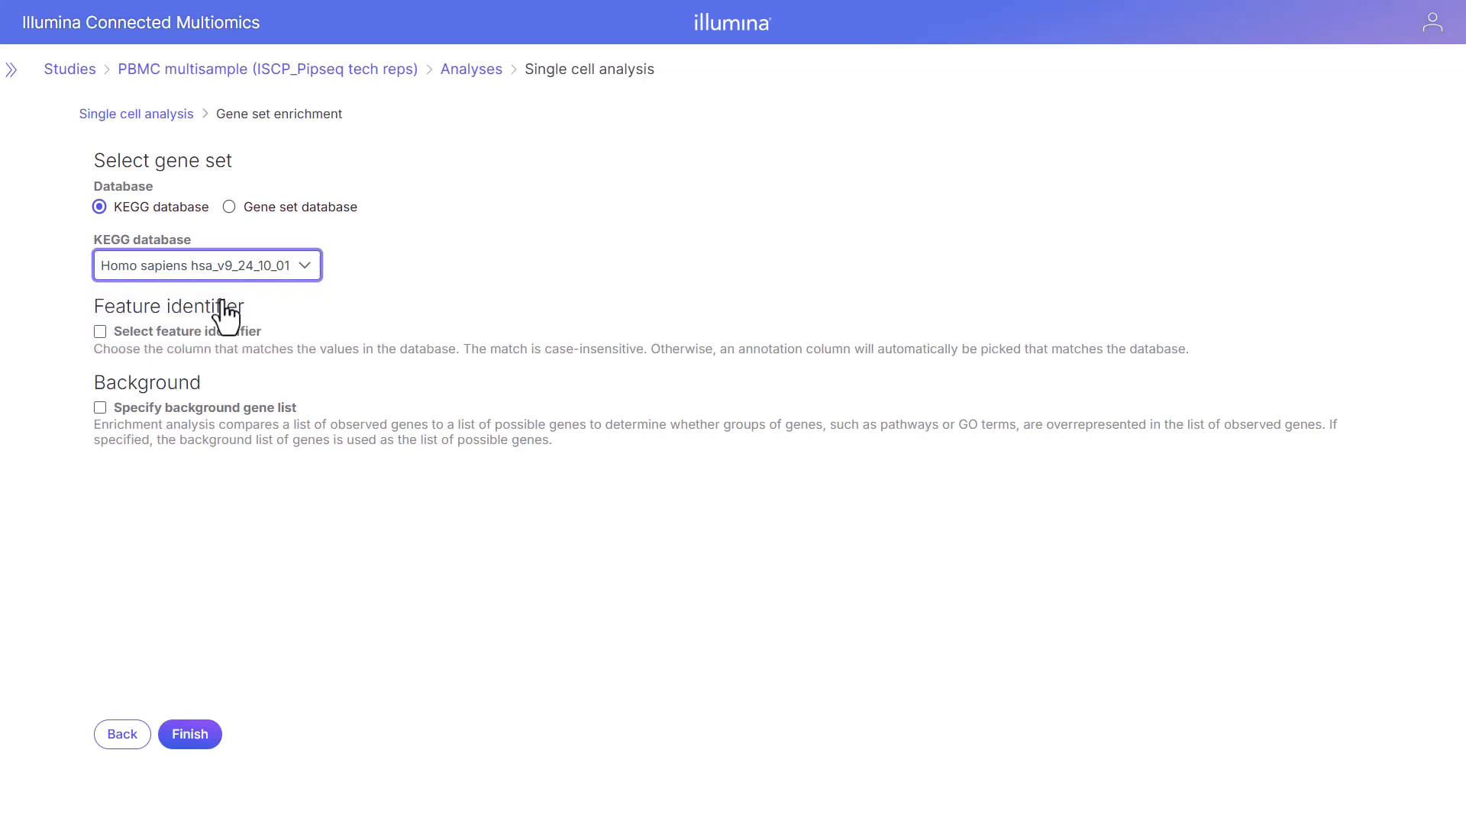
{"action": "left_click", "coordinate": [191, 738]}
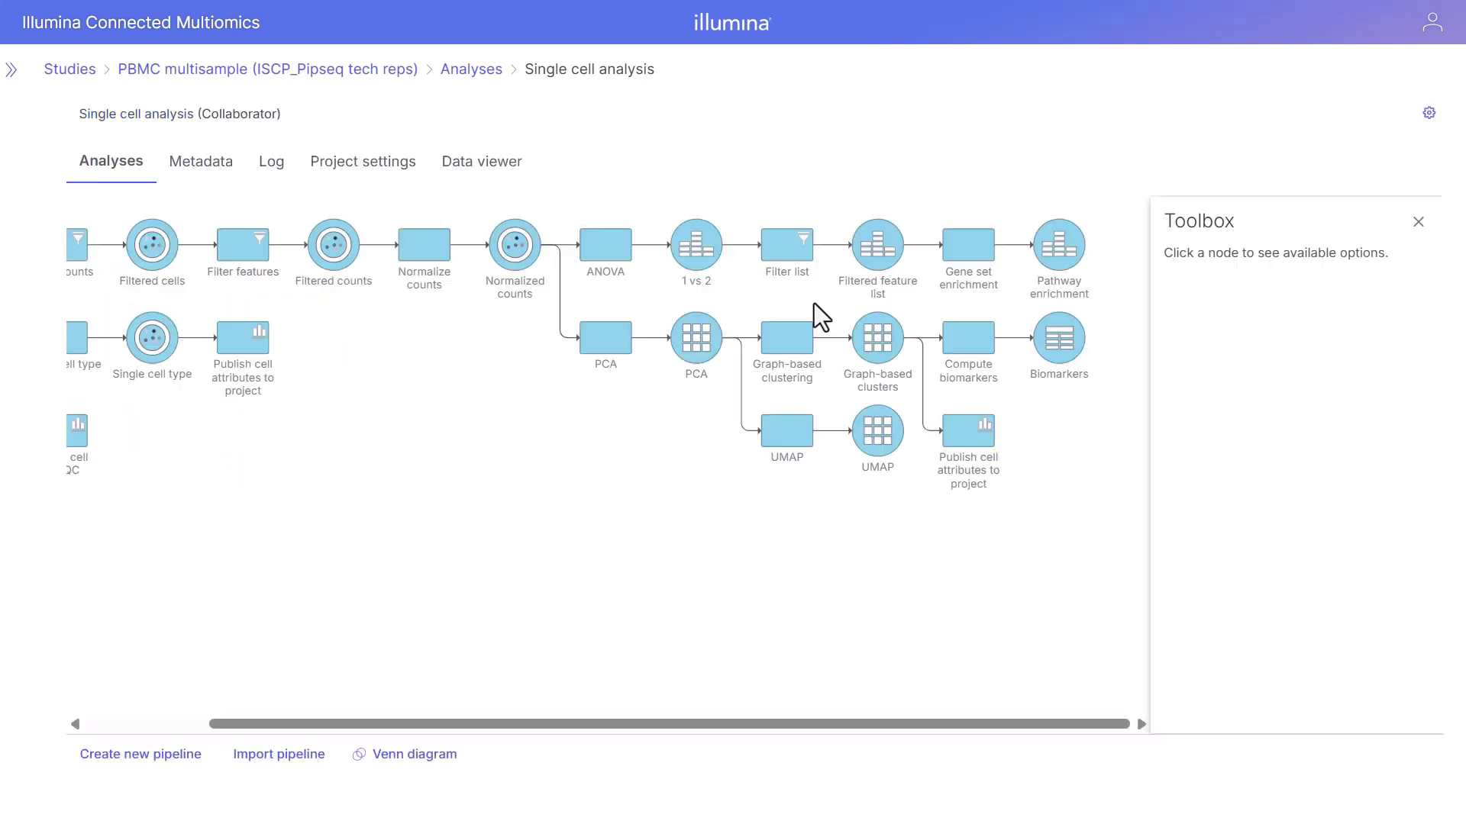
Open the task report of the Pathway enrichment node and filter its enrichment score column with 3
{"action": "left_click", "coordinate": [1060, 269]}
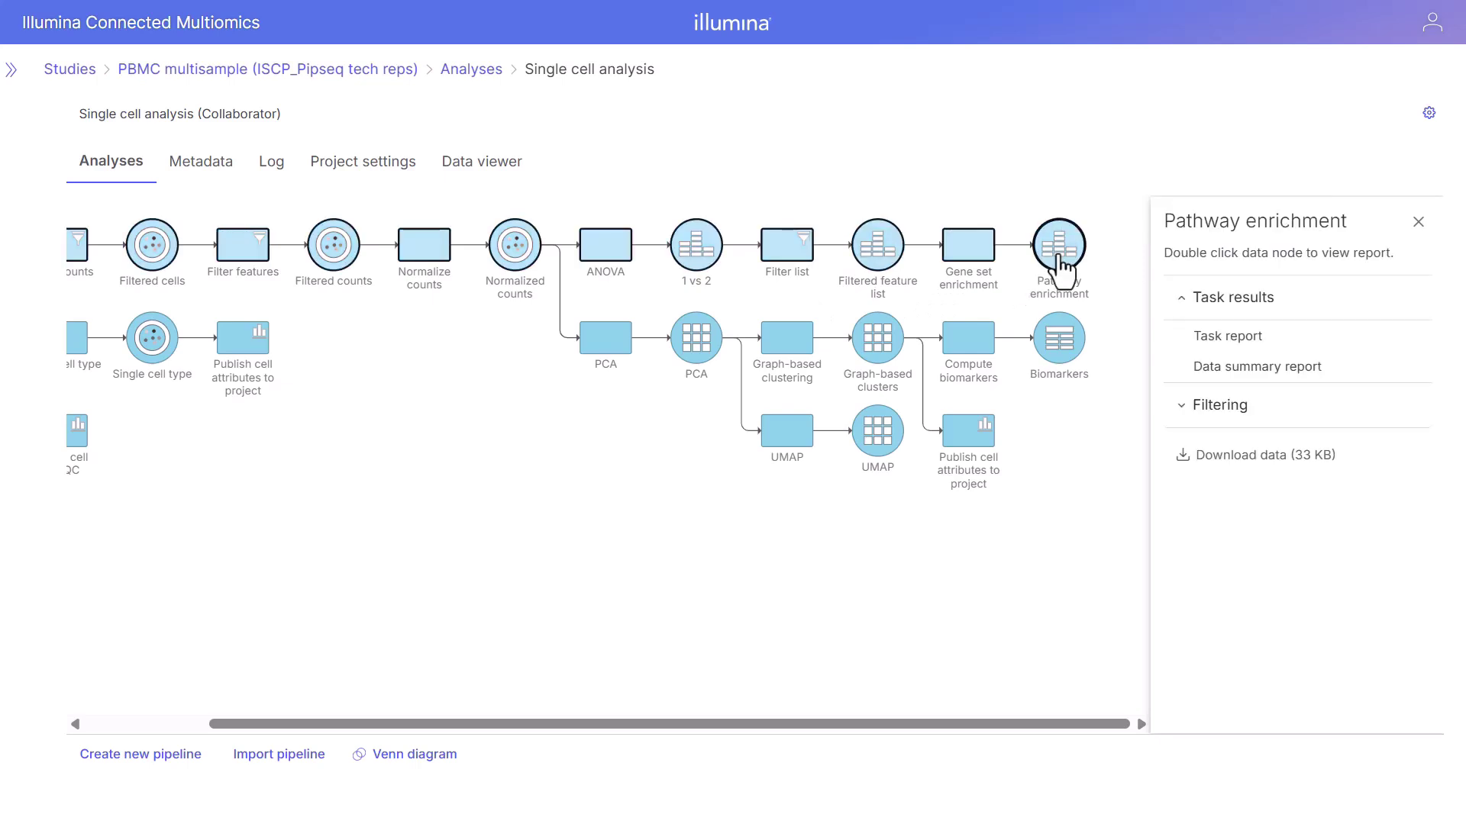
{"action": "left_click", "coordinate": [1200, 337]}
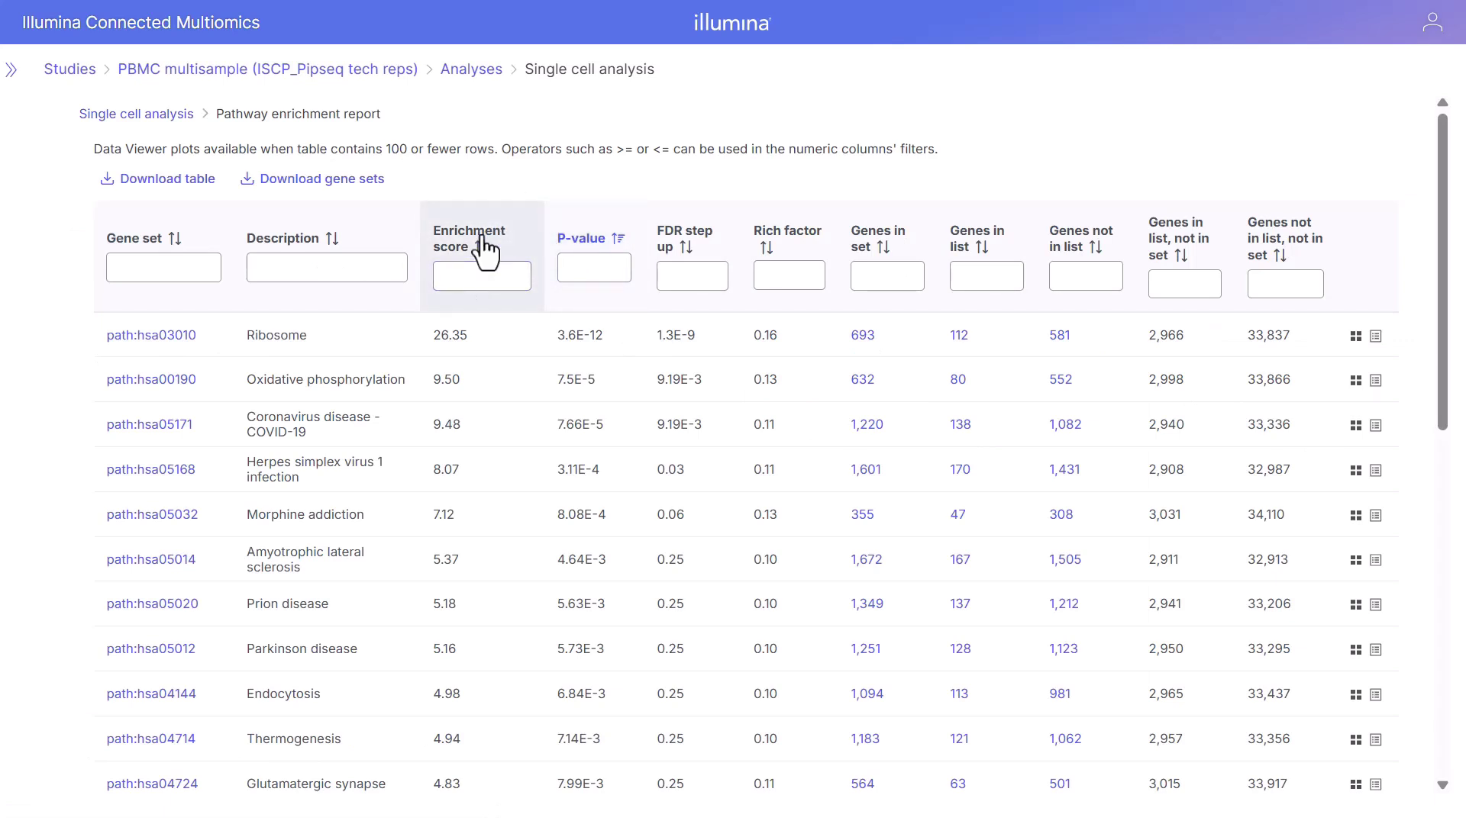
{"action": "left_click", "coordinate": [484, 267]}
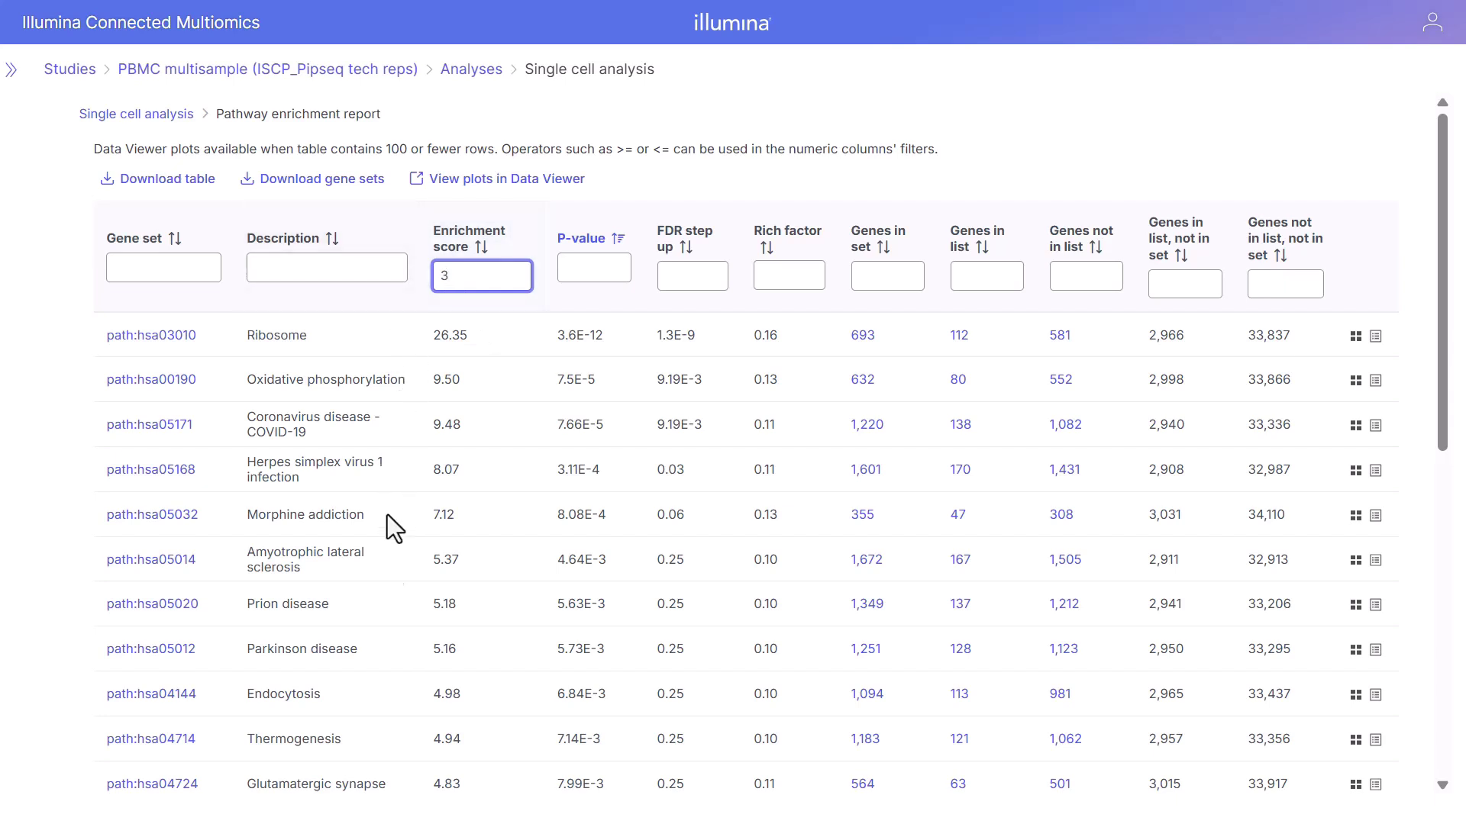
View the enrichment plots in the Data Viewer, highlight individual pathway bars such as Amyotrophic lateral sclerosis, and clear the selection
{"action": "left_click", "coordinate": [463, 185]}
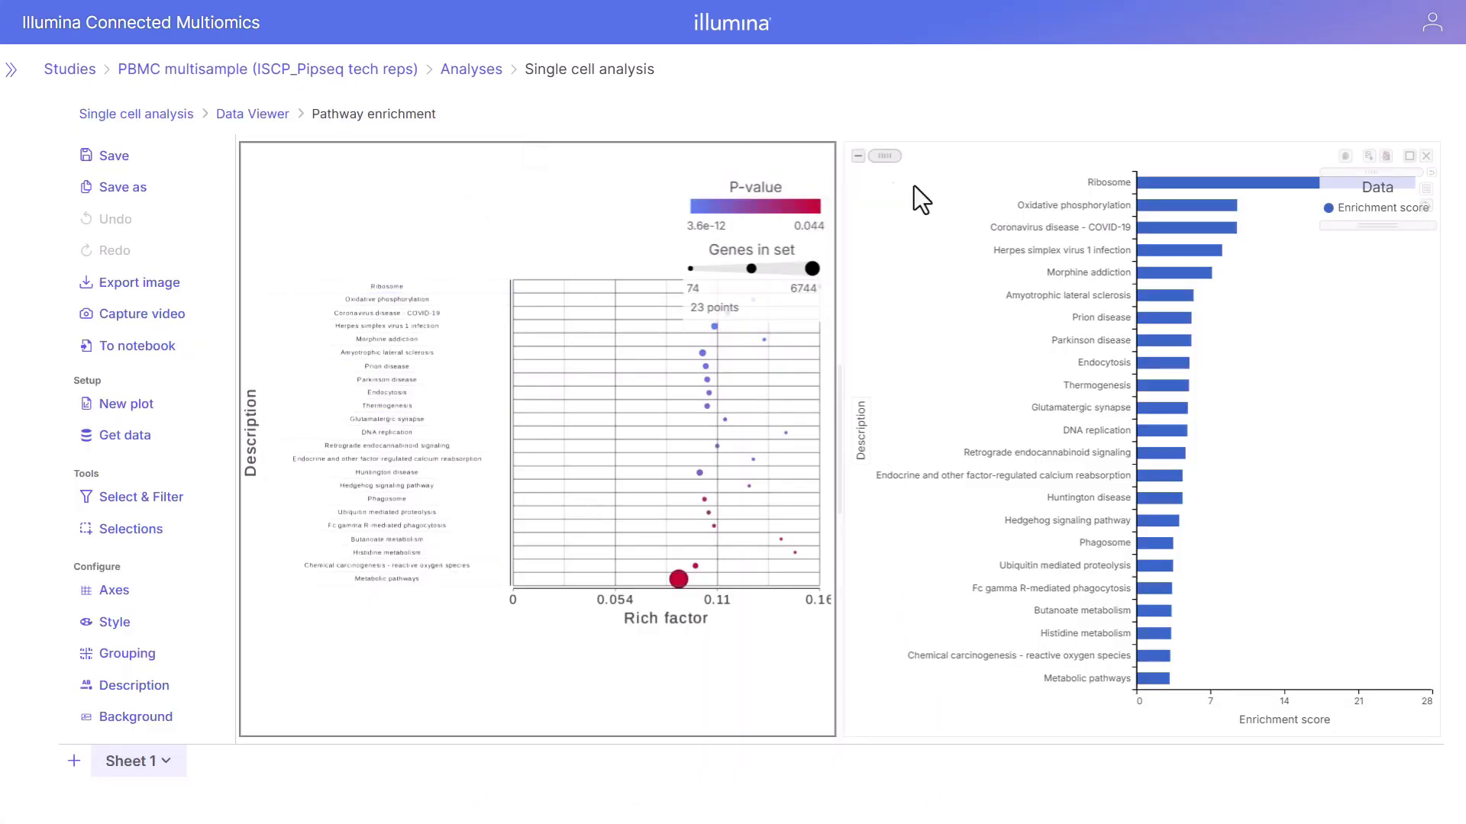
{"action": "left_click", "coordinate": [1174, 250]}
{"action": "left_click", "coordinate": [1162, 297]}
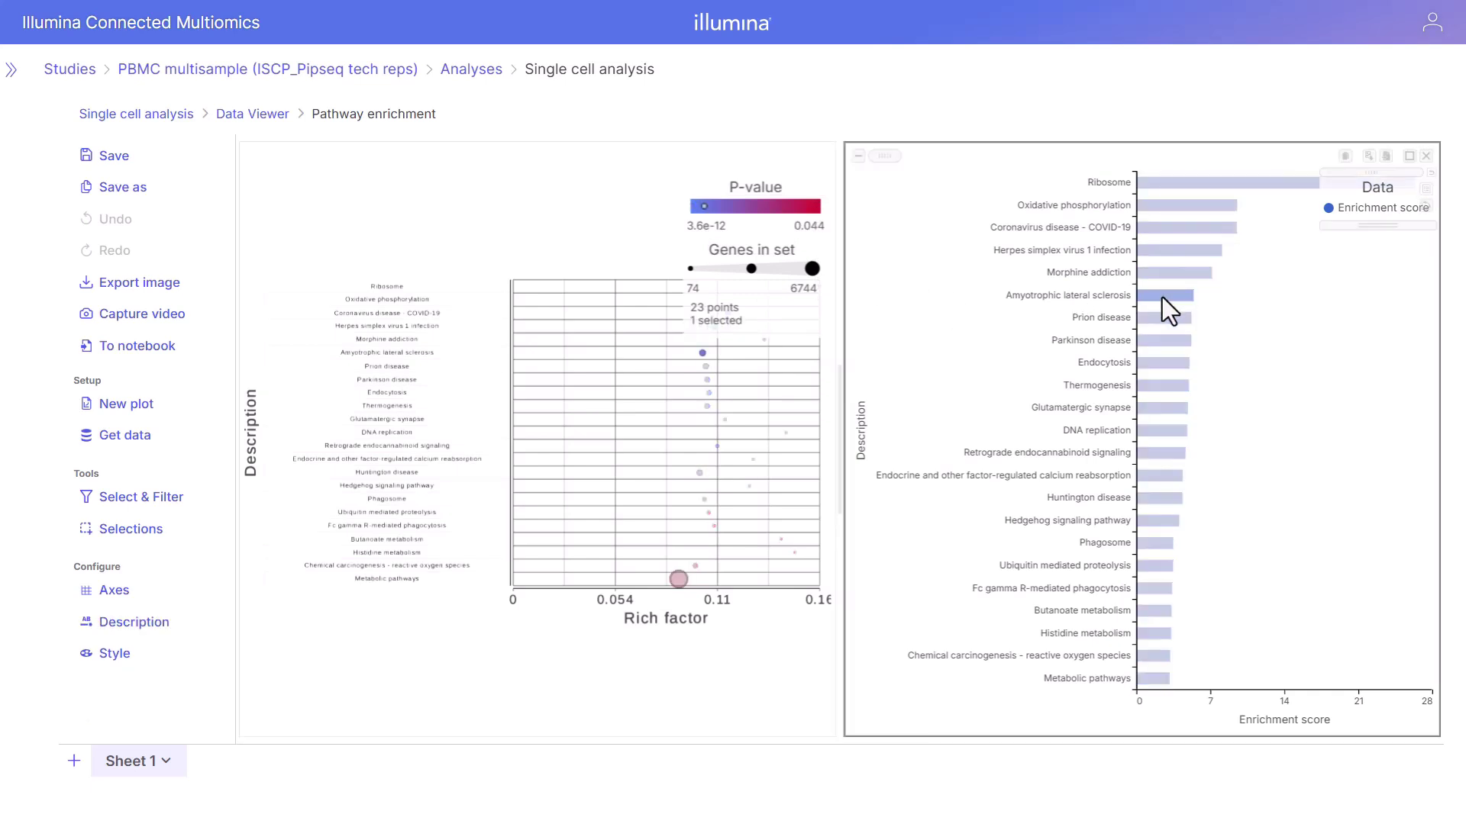
{"action": "left_click", "coordinate": [1169, 391]}
{"action": "left_click", "coordinate": [1165, 411]}
{"action": "left_click", "coordinate": [443, 214]}
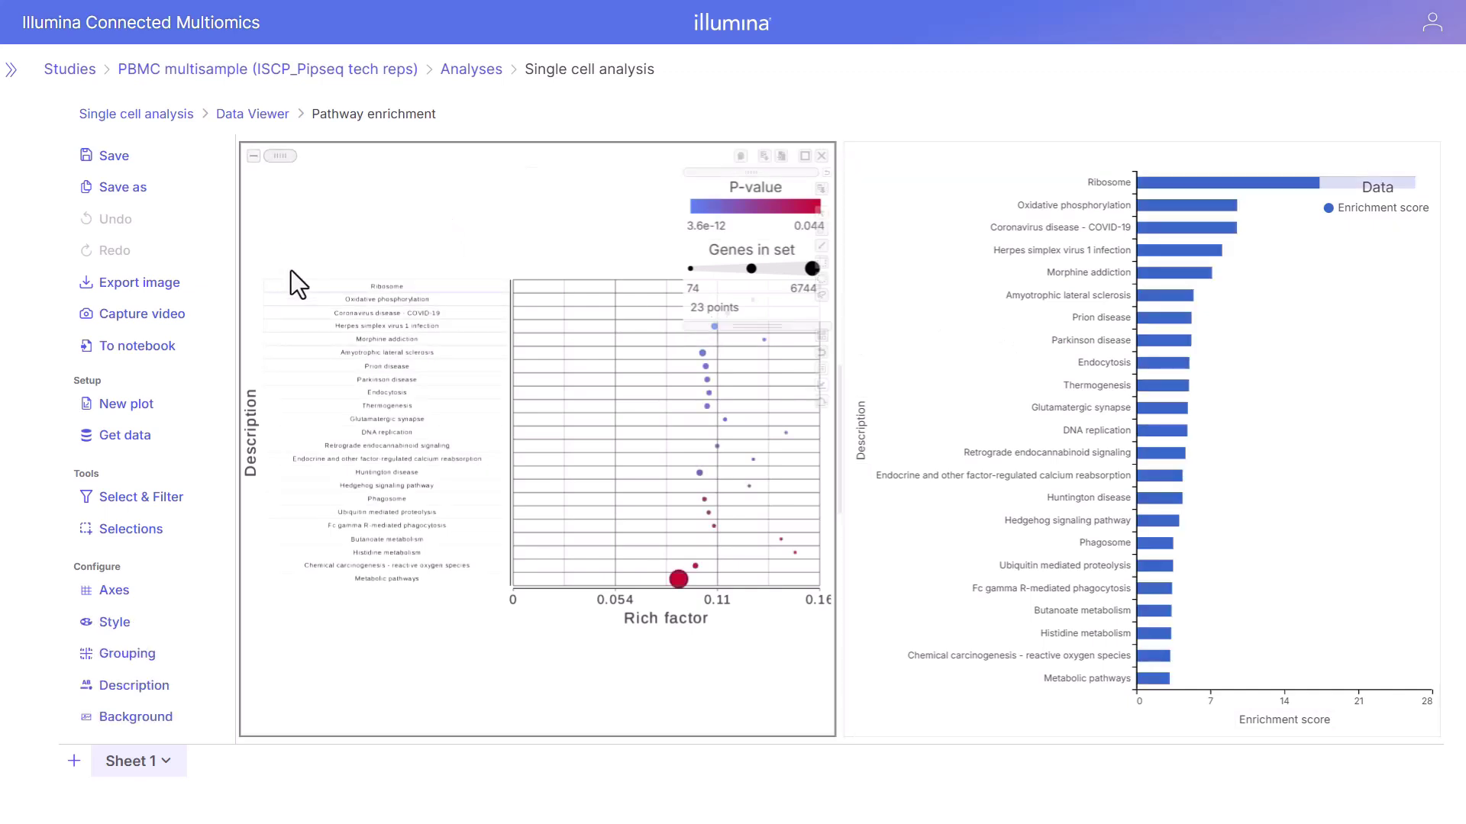
Return to the pipeline, reopen the Pathway enrichment report, and open the KEGG pathway map for Oxidative phosphorylation
{"action": "left_click", "coordinate": [168, 123]}
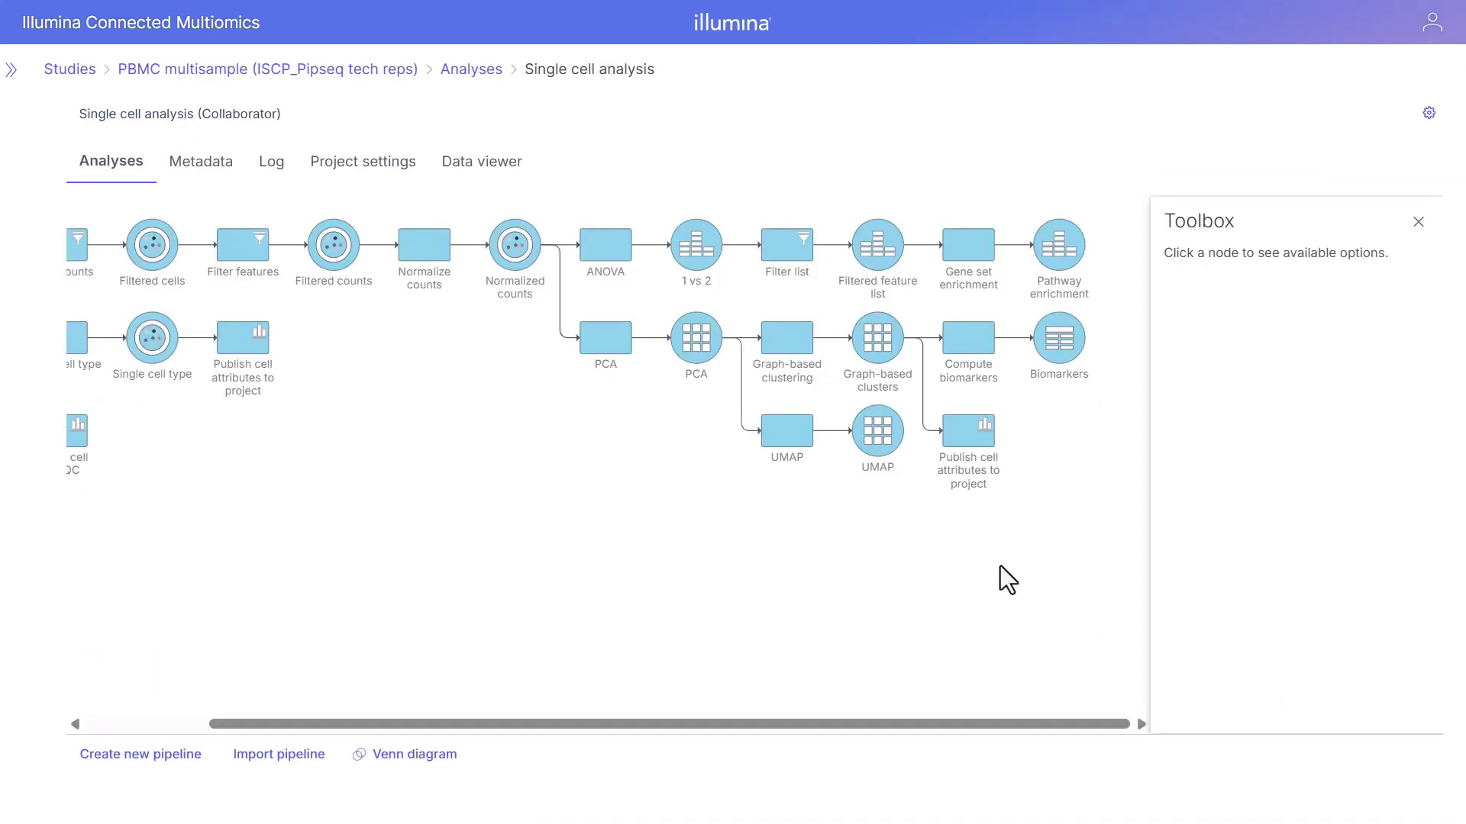
{"action": "double_click", "coordinate": [1050, 263]}
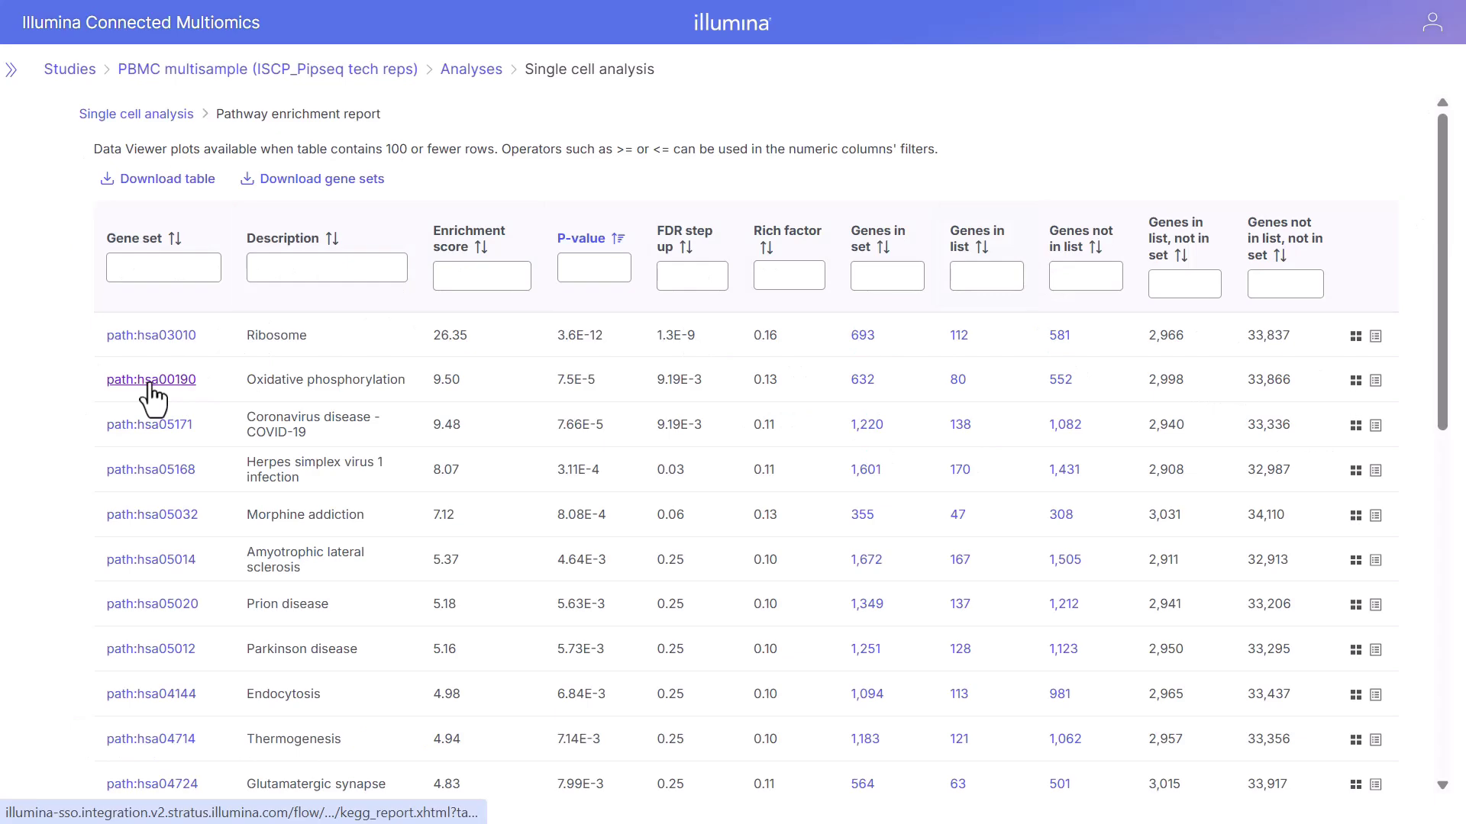
{"action": "left_click", "coordinate": [151, 386]}
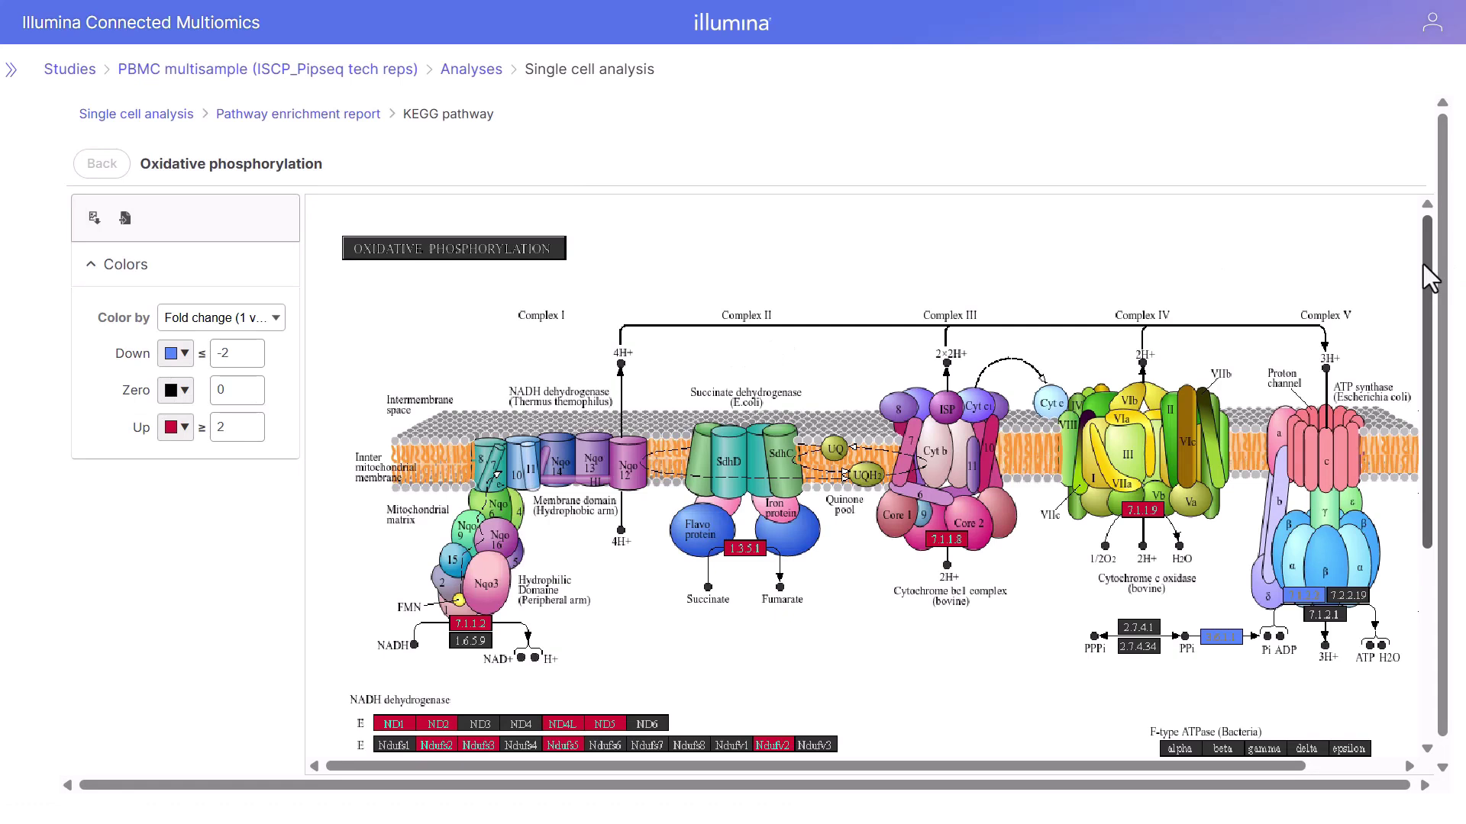
Color the pathway map by Fold change (1 vs 2) and examine its Complex II elements
{"action": "left_click_drag", "start_coordinate": [1430, 279], "coordinate": [1429, 301]}
{"action": "left_click", "coordinate": [220, 321]}
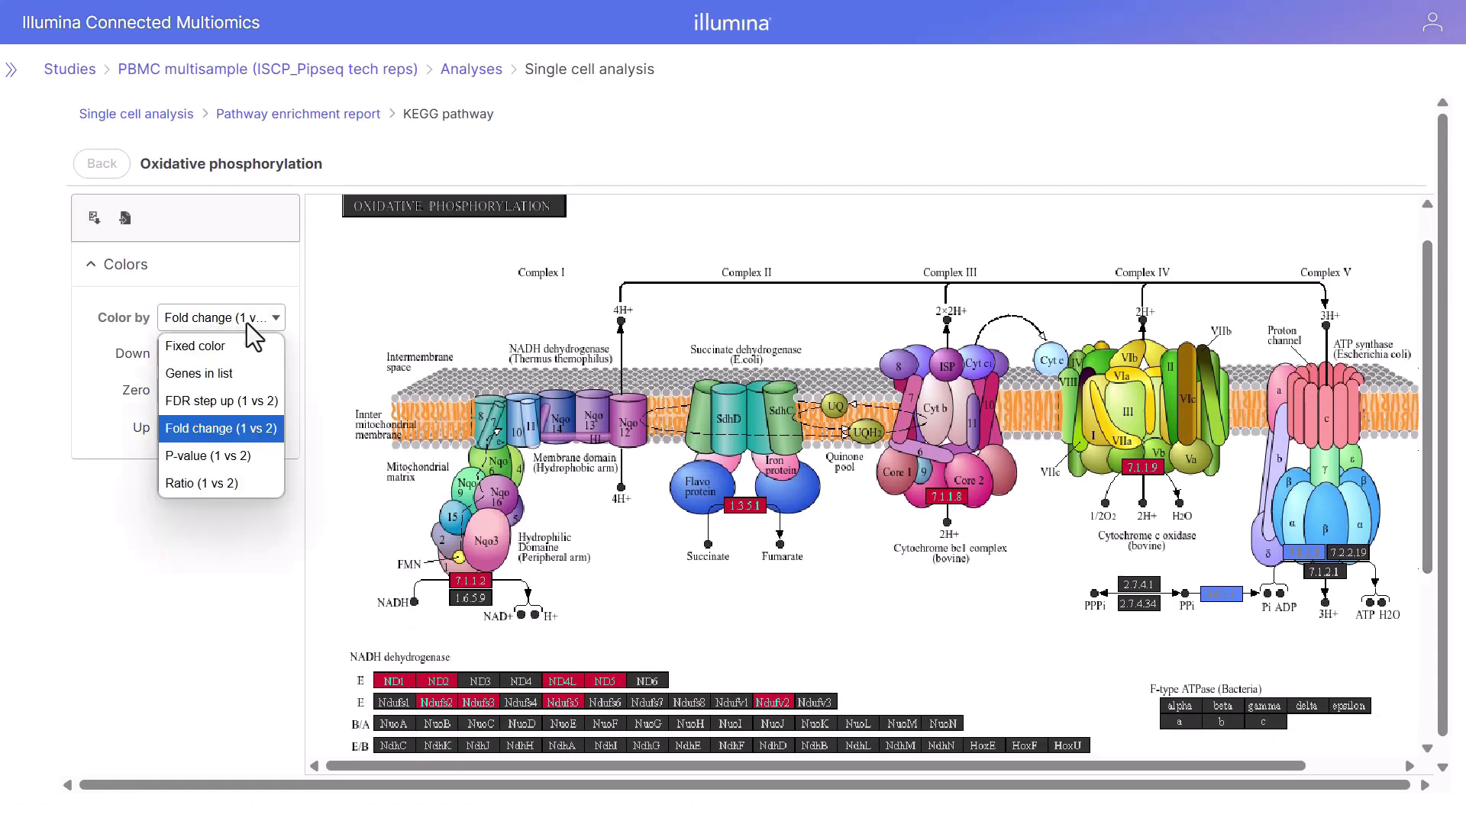
{"action": "left_click", "coordinate": [230, 424]}
{"action": "mouse_move", "coordinate": [742, 510]}
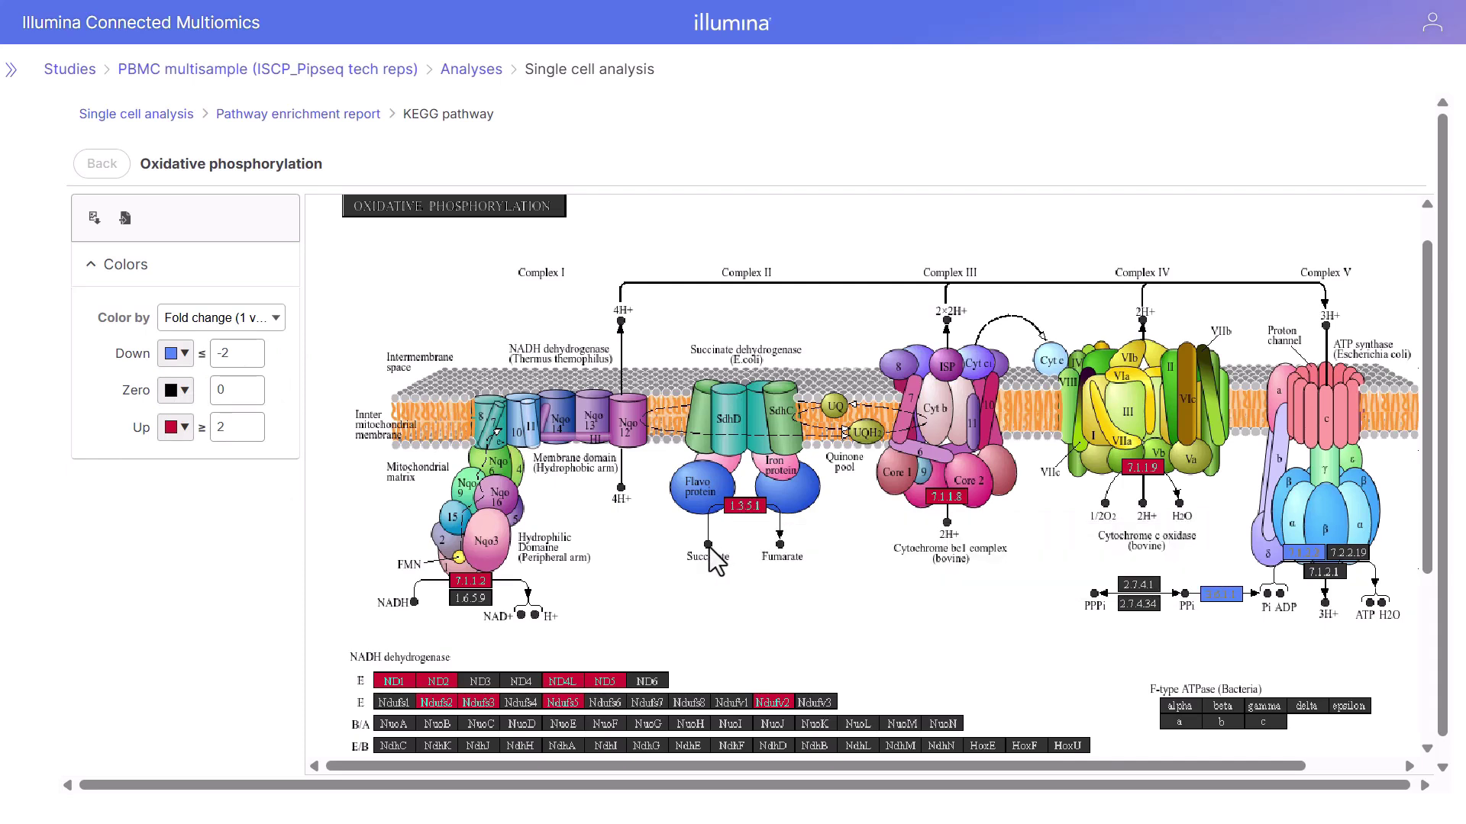
{"action": "mouse_move", "coordinate": [709, 546]}
Return to the pipeline and open the Hierarchical clustering / heatmap task setup for the Filtered feature list node
{"action": "left_click", "coordinate": [169, 116]}
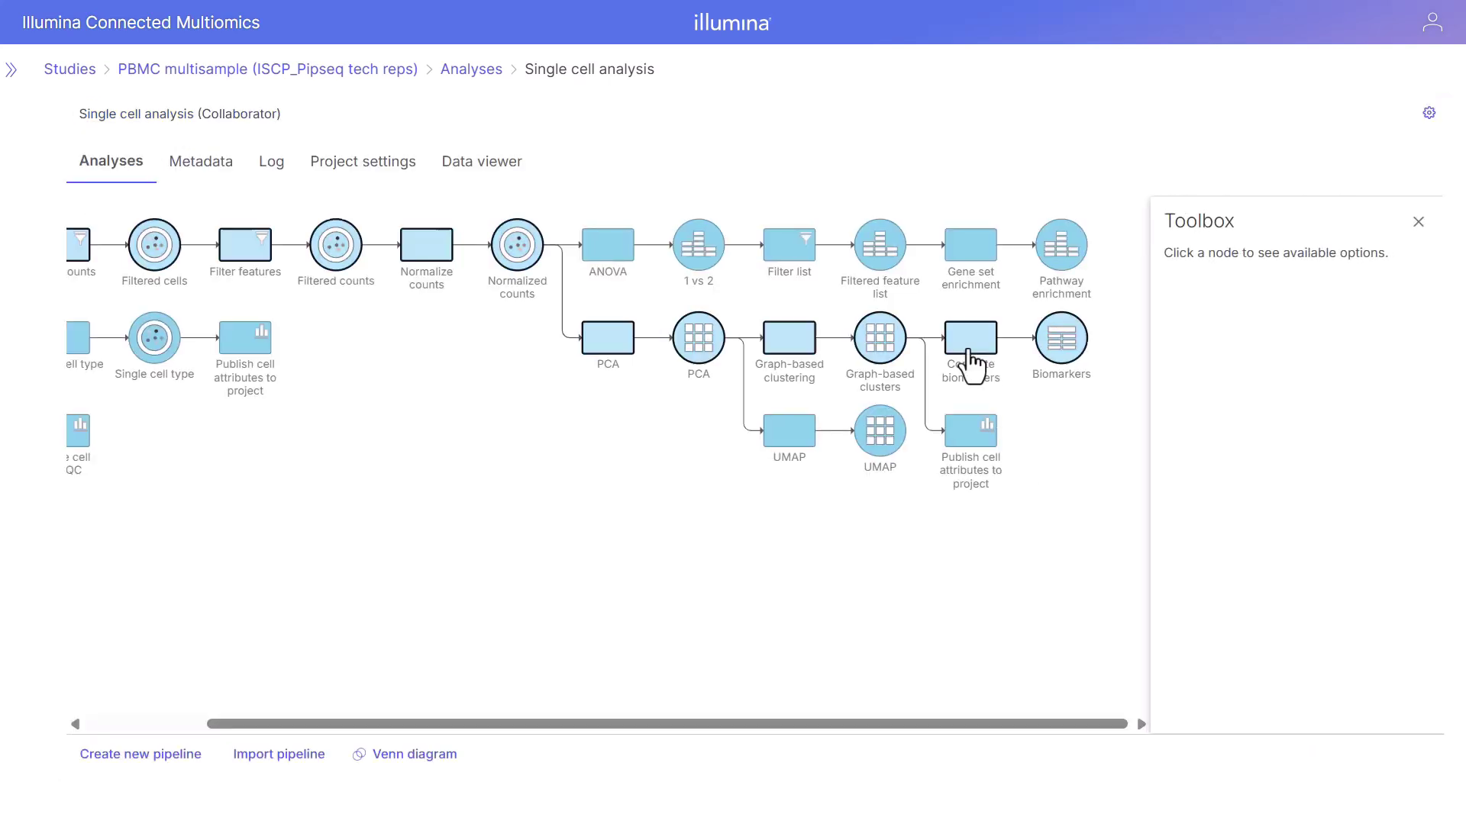
{"action": "left_click", "coordinate": [885, 262]}
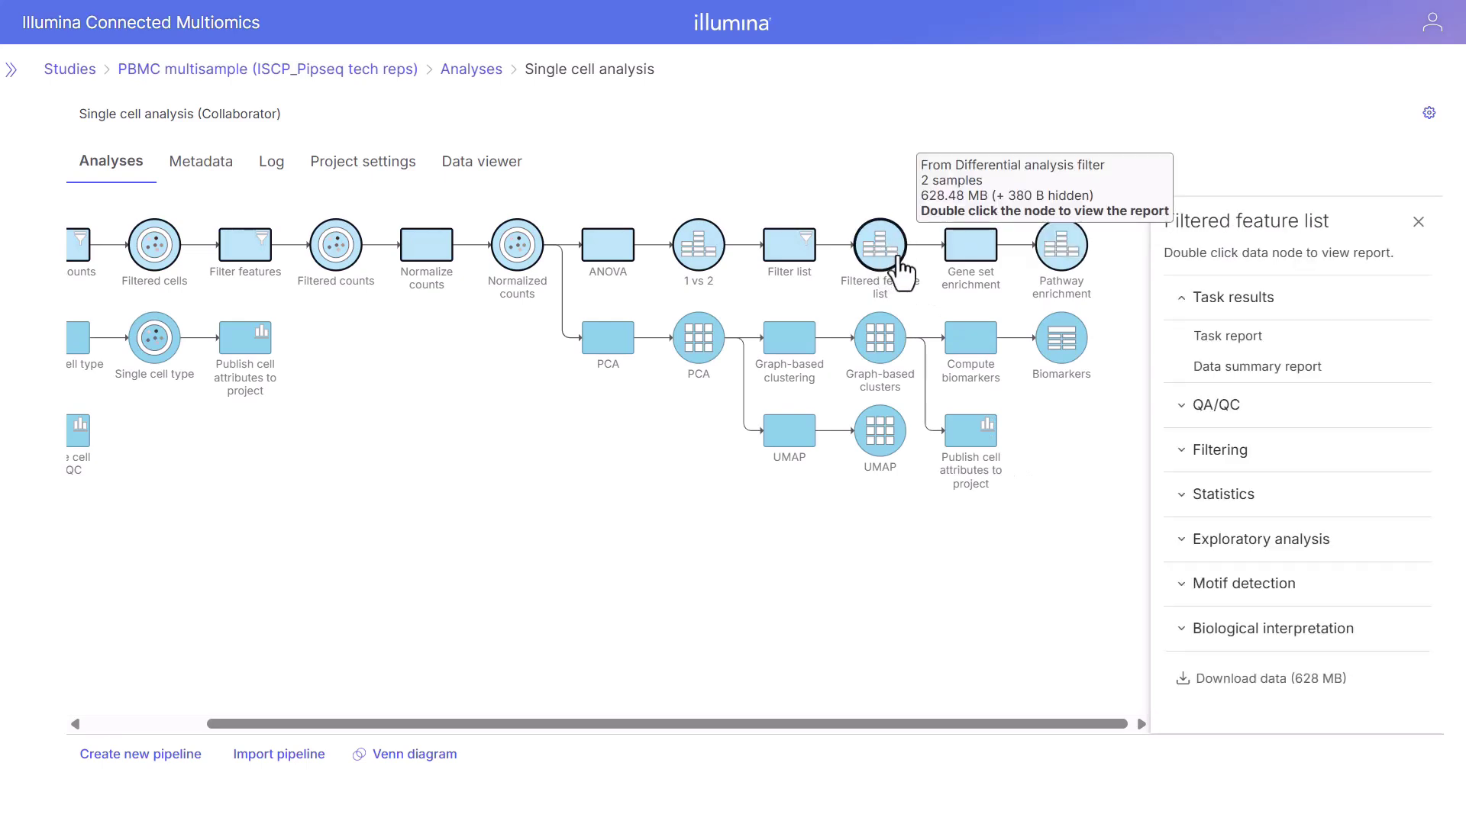
{"action": "left_click", "coordinate": [1252, 542]}
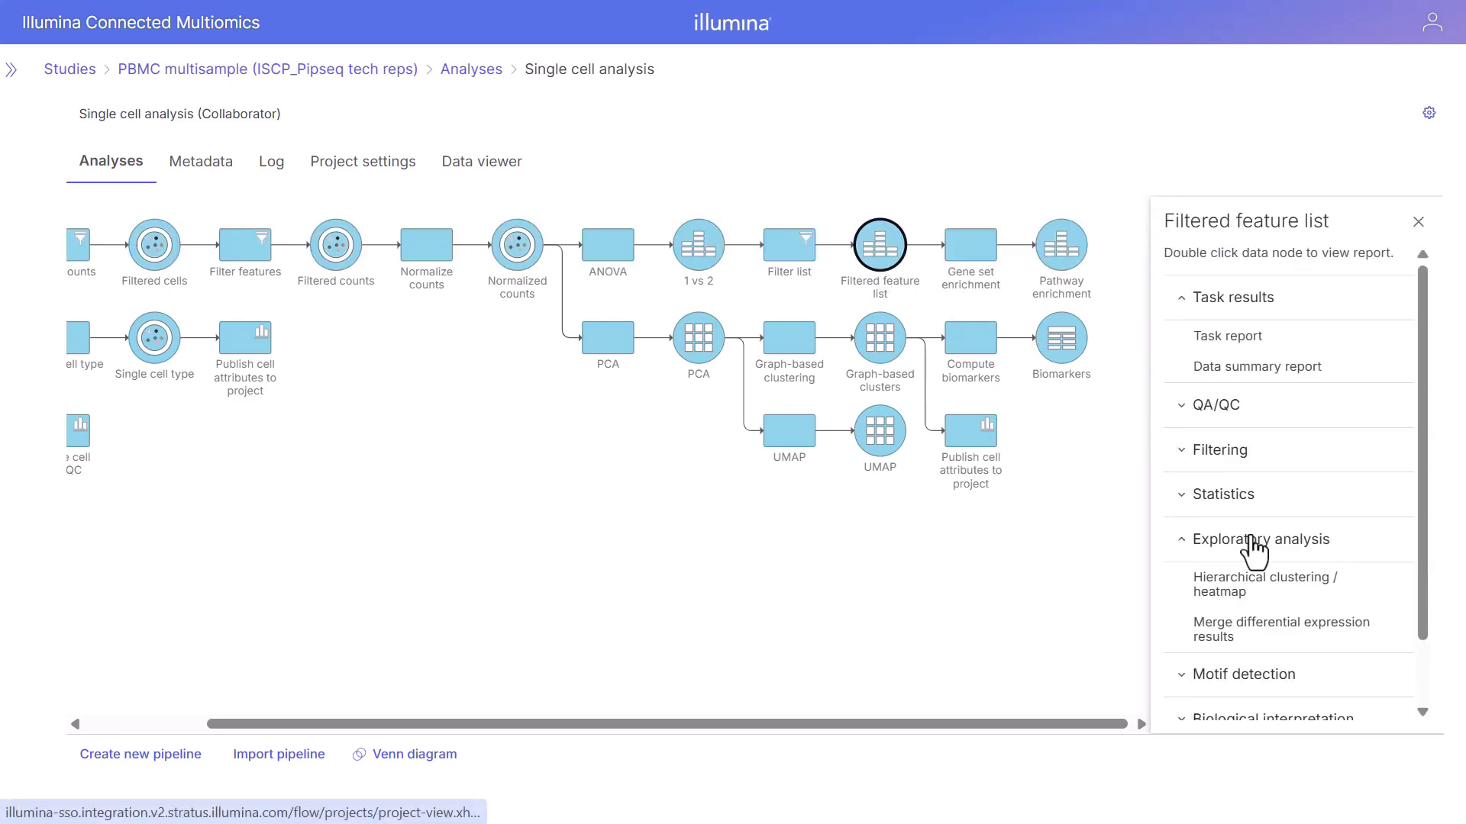
{"action": "left_click", "coordinate": [1224, 603]}
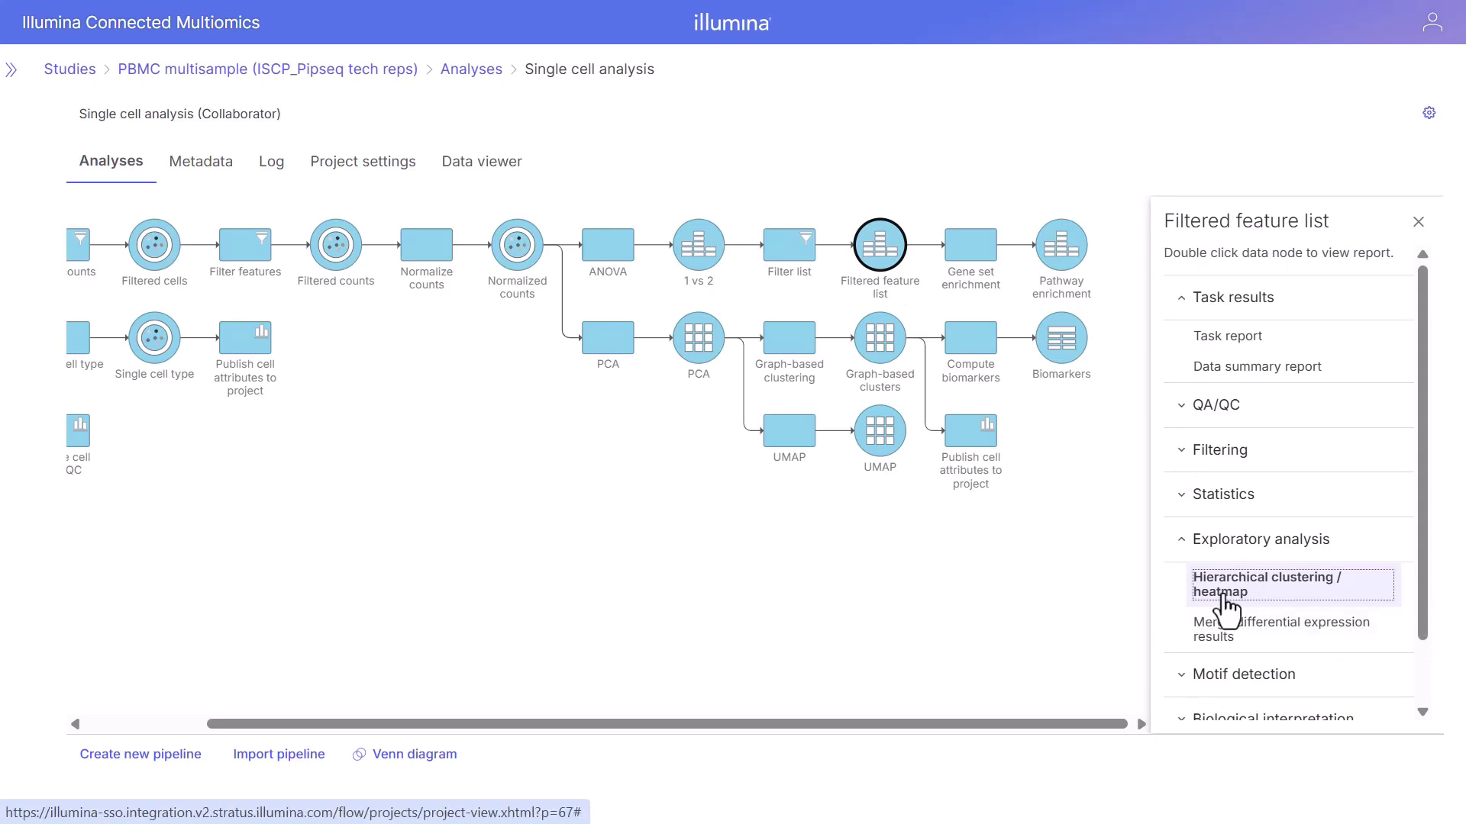
{"action": "left_click", "coordinate": [1222, 596]}
{"action": "scroll", "coordinate": [443, 336], "scroll_direction": "down", "scroll_amount": 2}
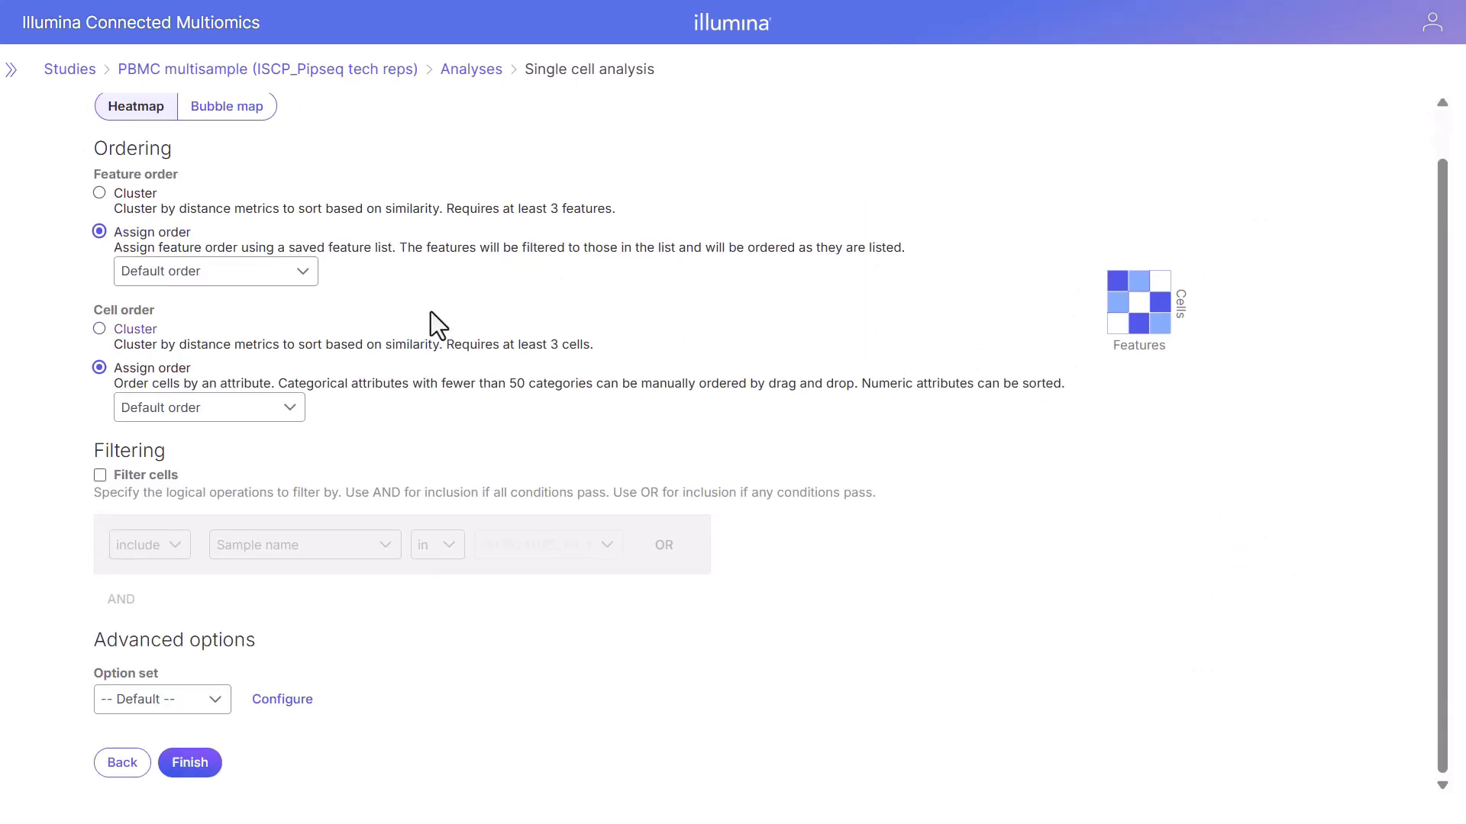
{"action": "scroll", "coordinate": [160, 160], "scroll_direction": "up", "scroll_amount": 2}
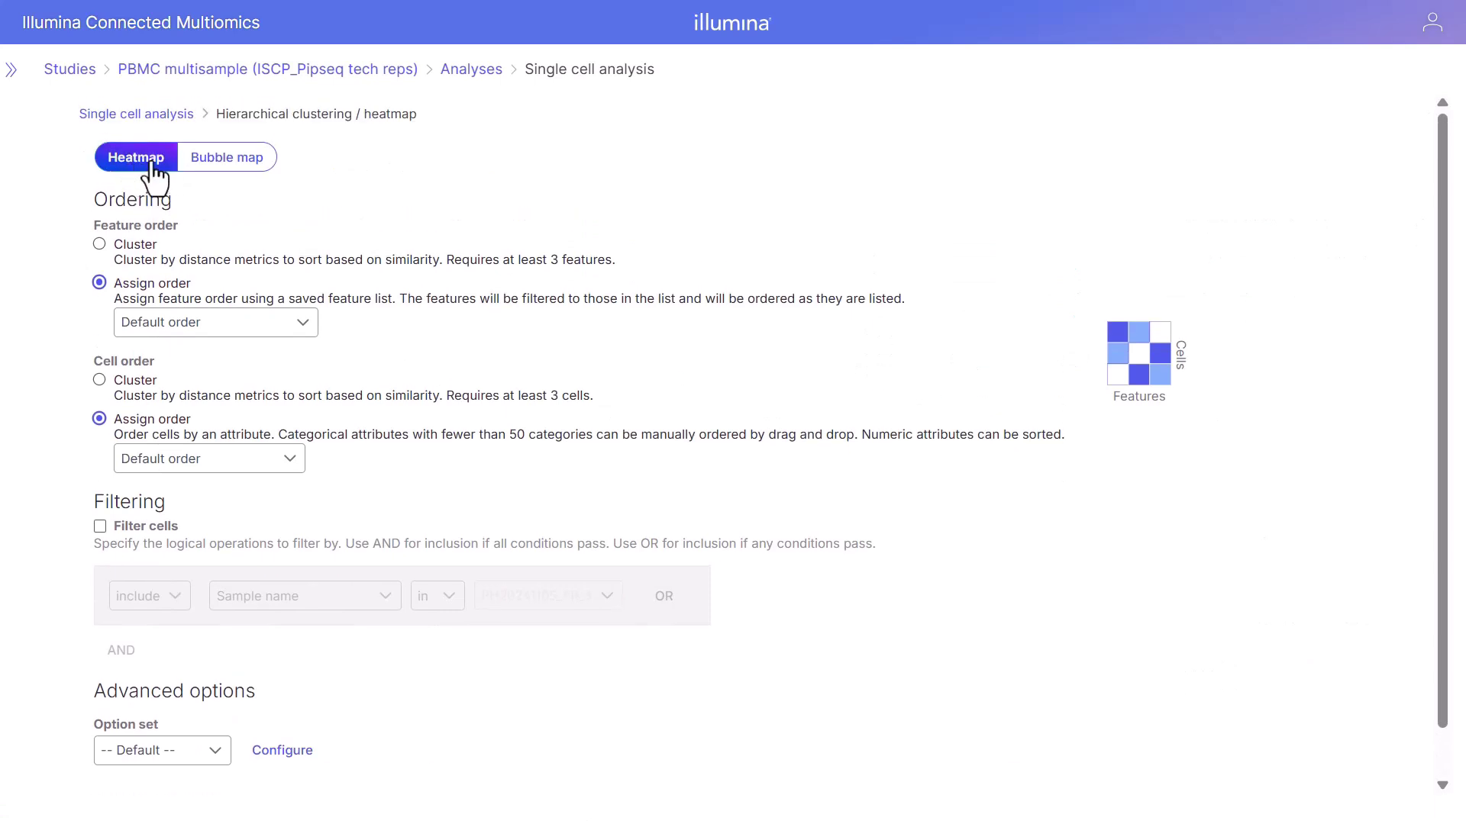
Review the Bubble map settings, including the cell grouping attributes and group summary methods, and return to the Heatmap settings
{"action": "left_click", "coordinate": [242, 161]}
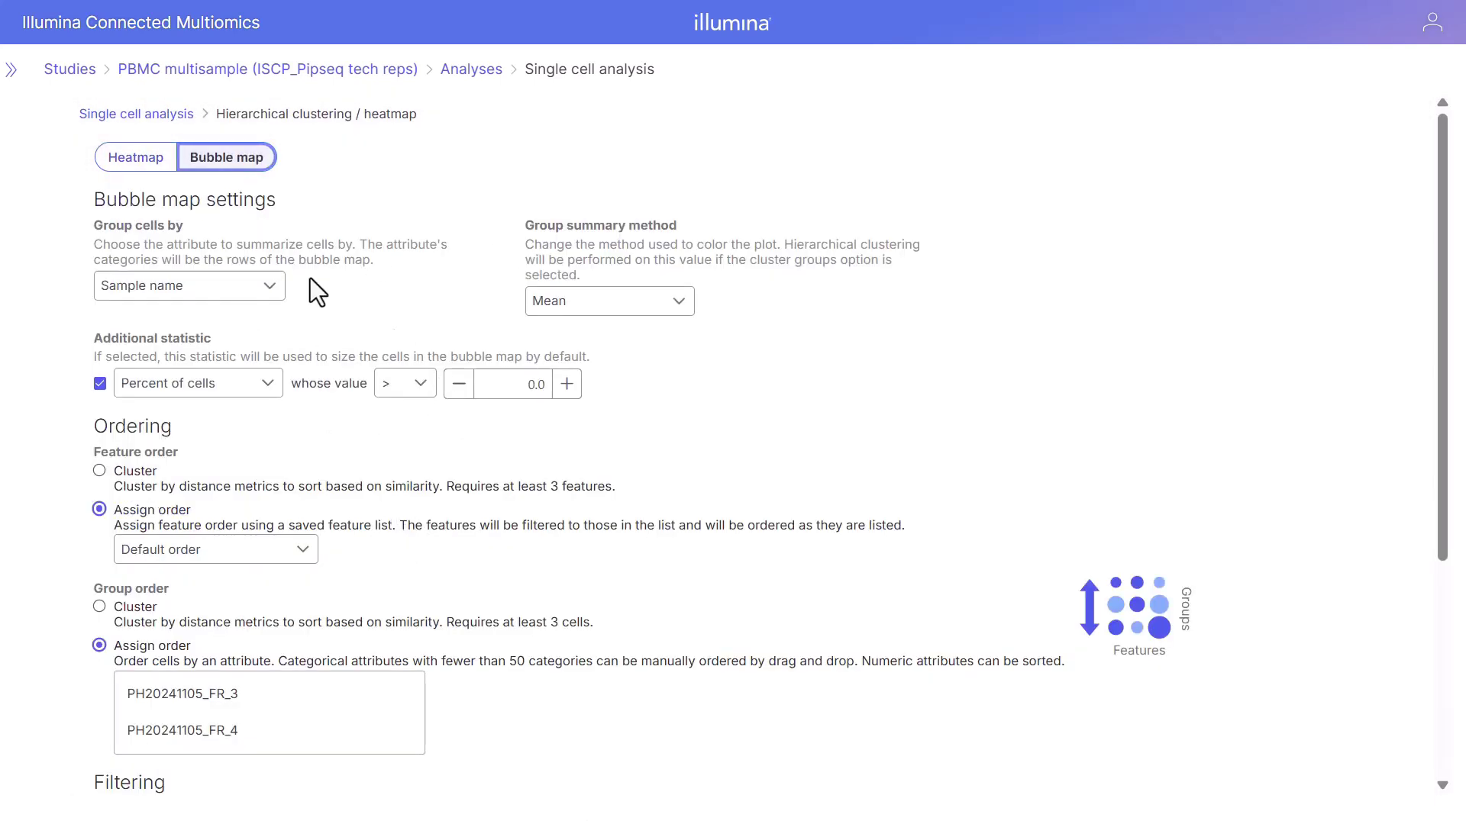
{"action": "left_click", "coordinate": [258, 285]}
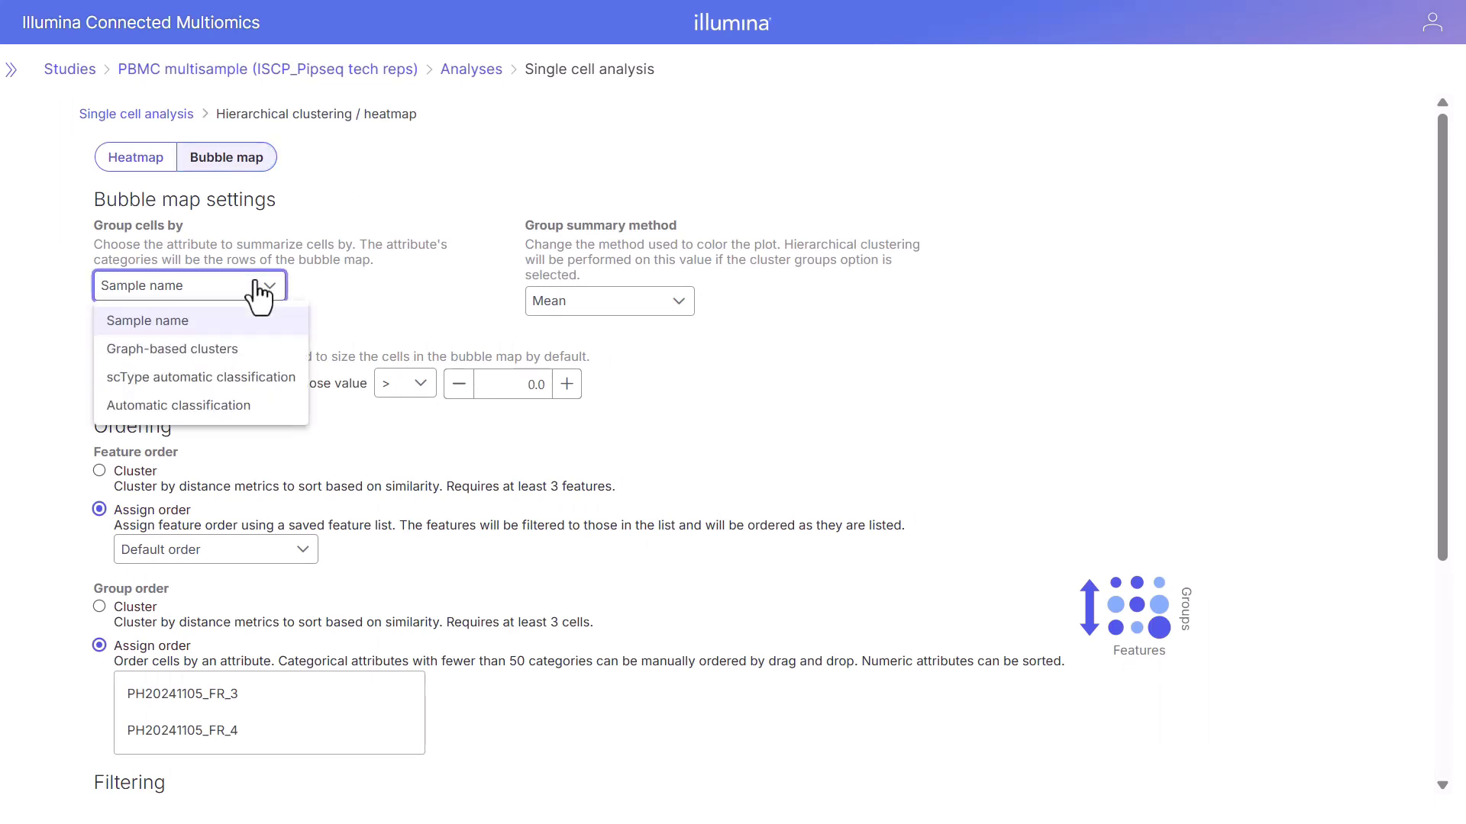
{"action": "left_click", "coordinate": [258, 285]}
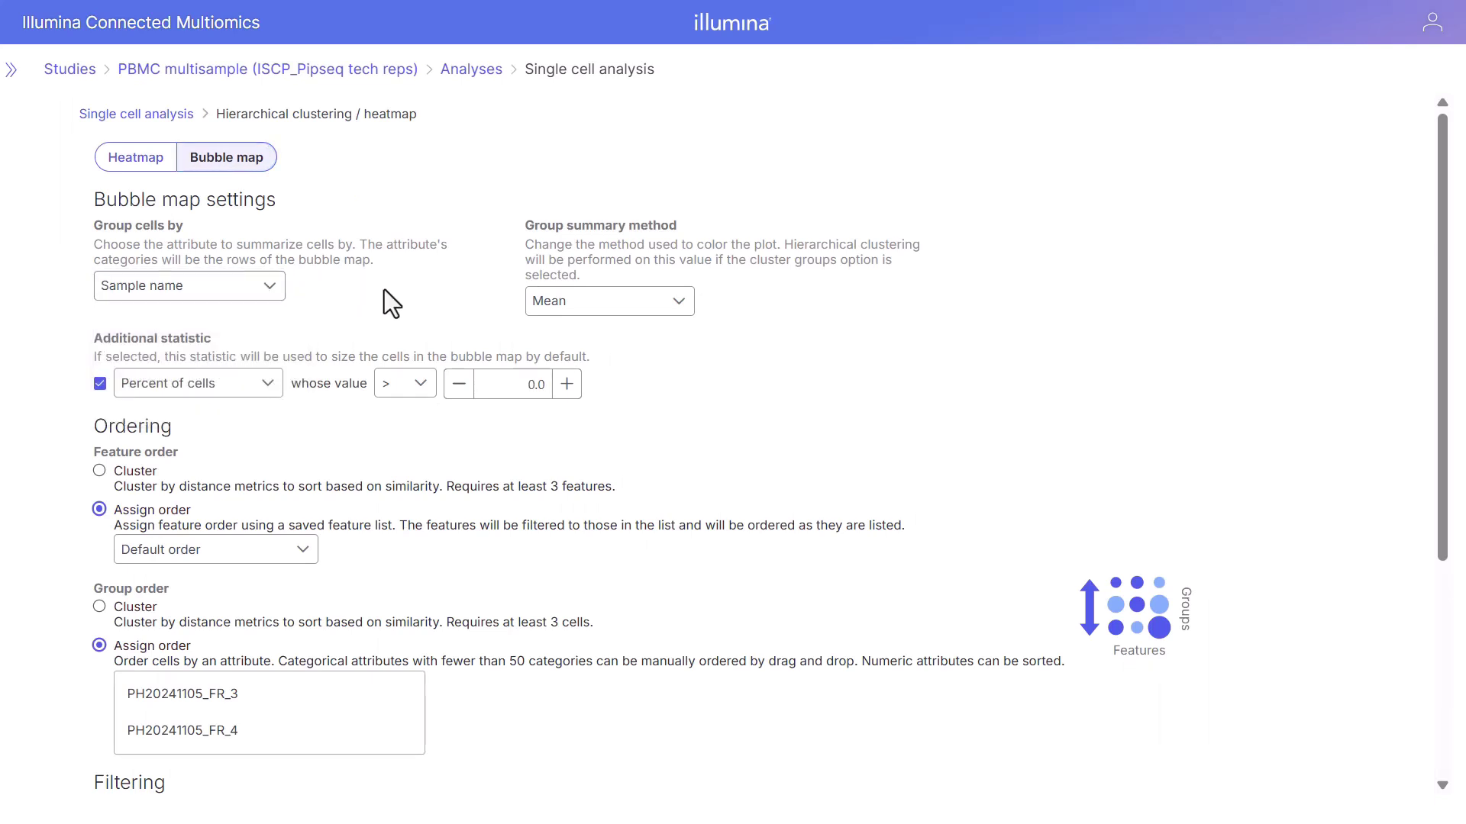
{"action": "left_click", "coordinate": [627, 307]}
{"action": "left_click", "coordinate": [635, 298]}
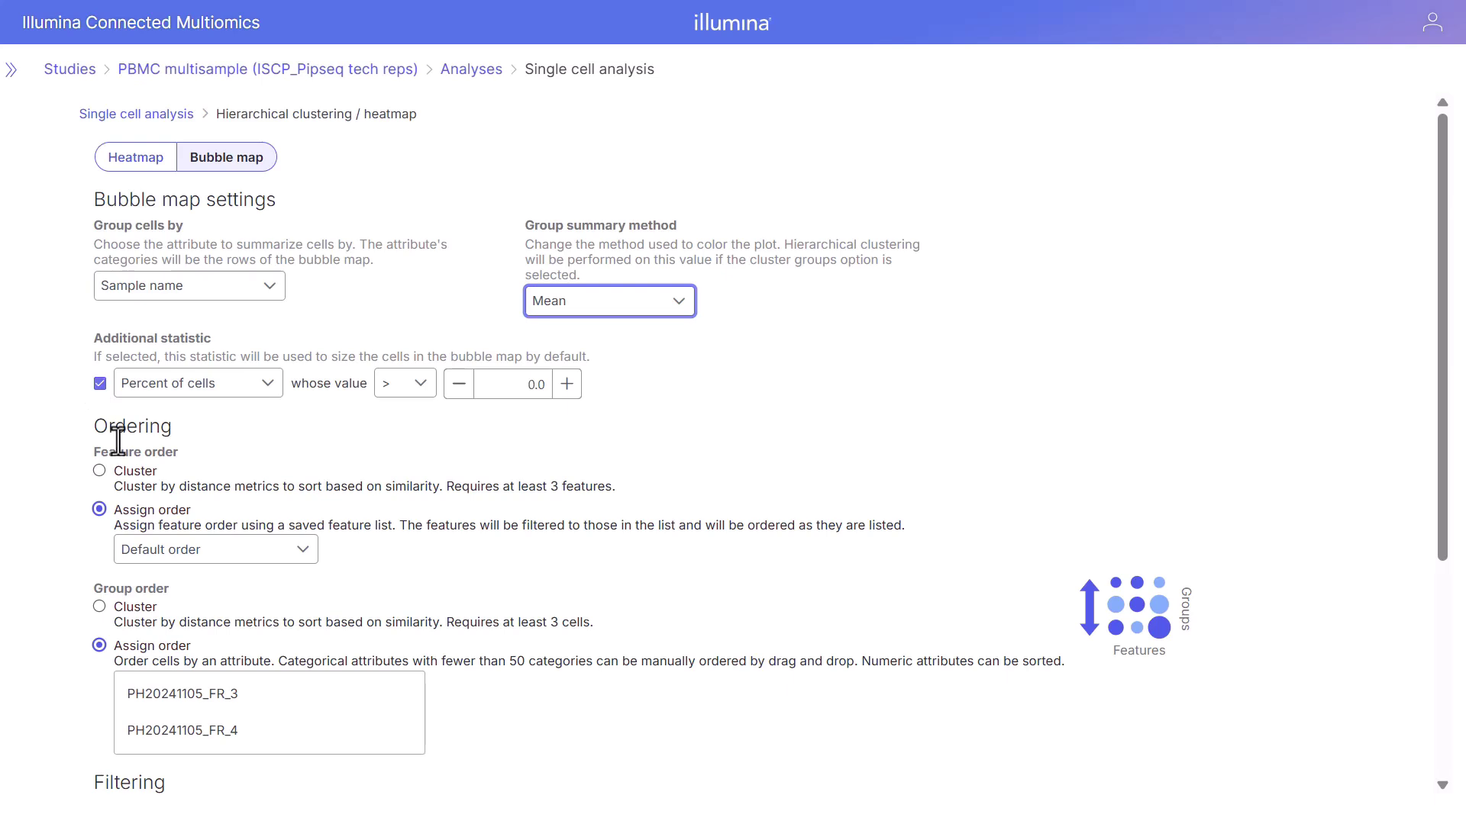
{"action": "scroll", "coordinate": [210, 601], "scroll_direction": "down", "scroll_amount": 3}
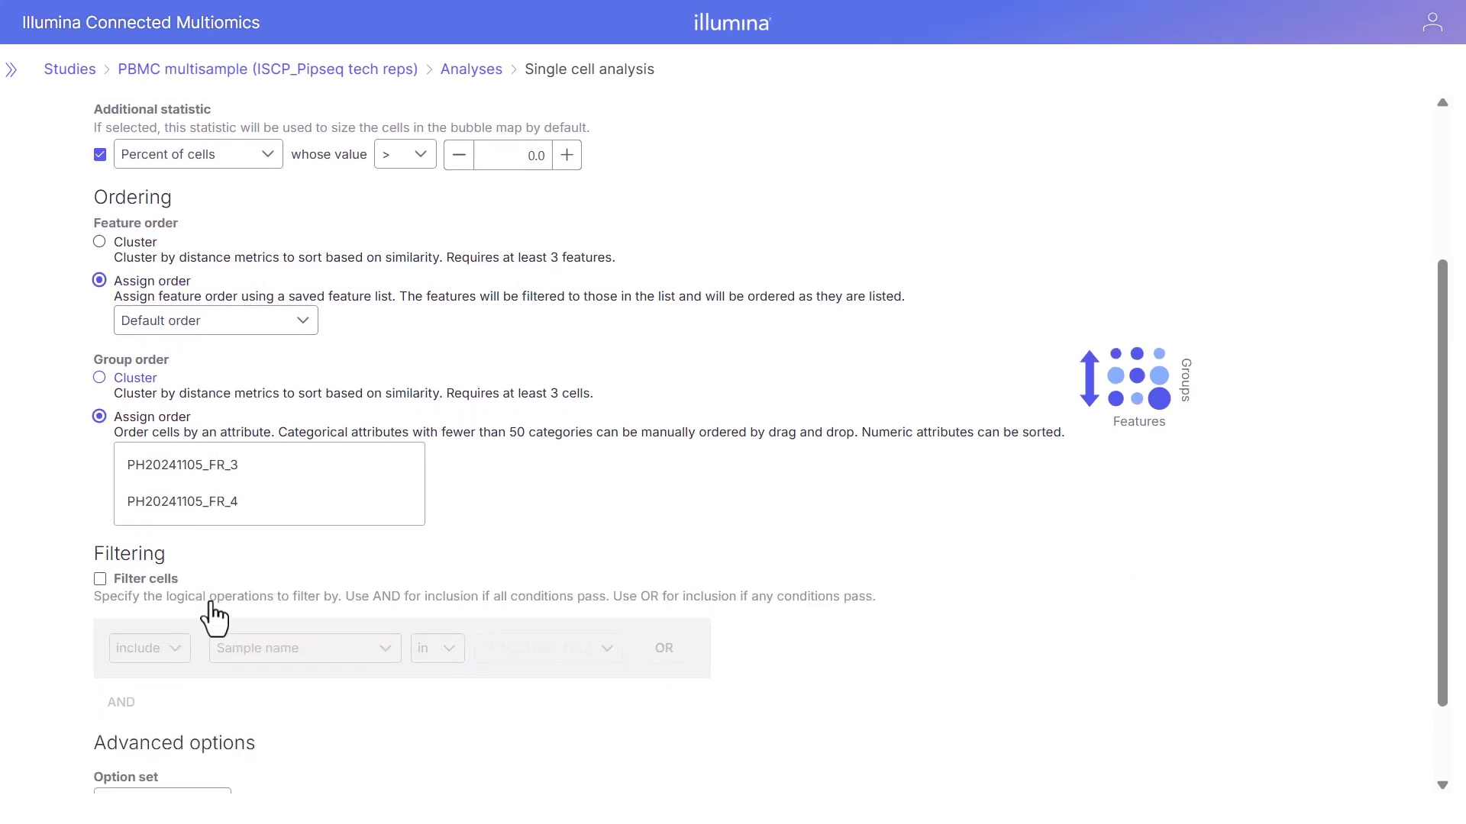
{"action": "scroll", "coordinate": [244, 619], "scroll_direction": "down", "scroll_amount": 2}
{"action": "scroll", "coordinate": [223, 623], "scroll_direction": "up", "scroll_amount": 5}
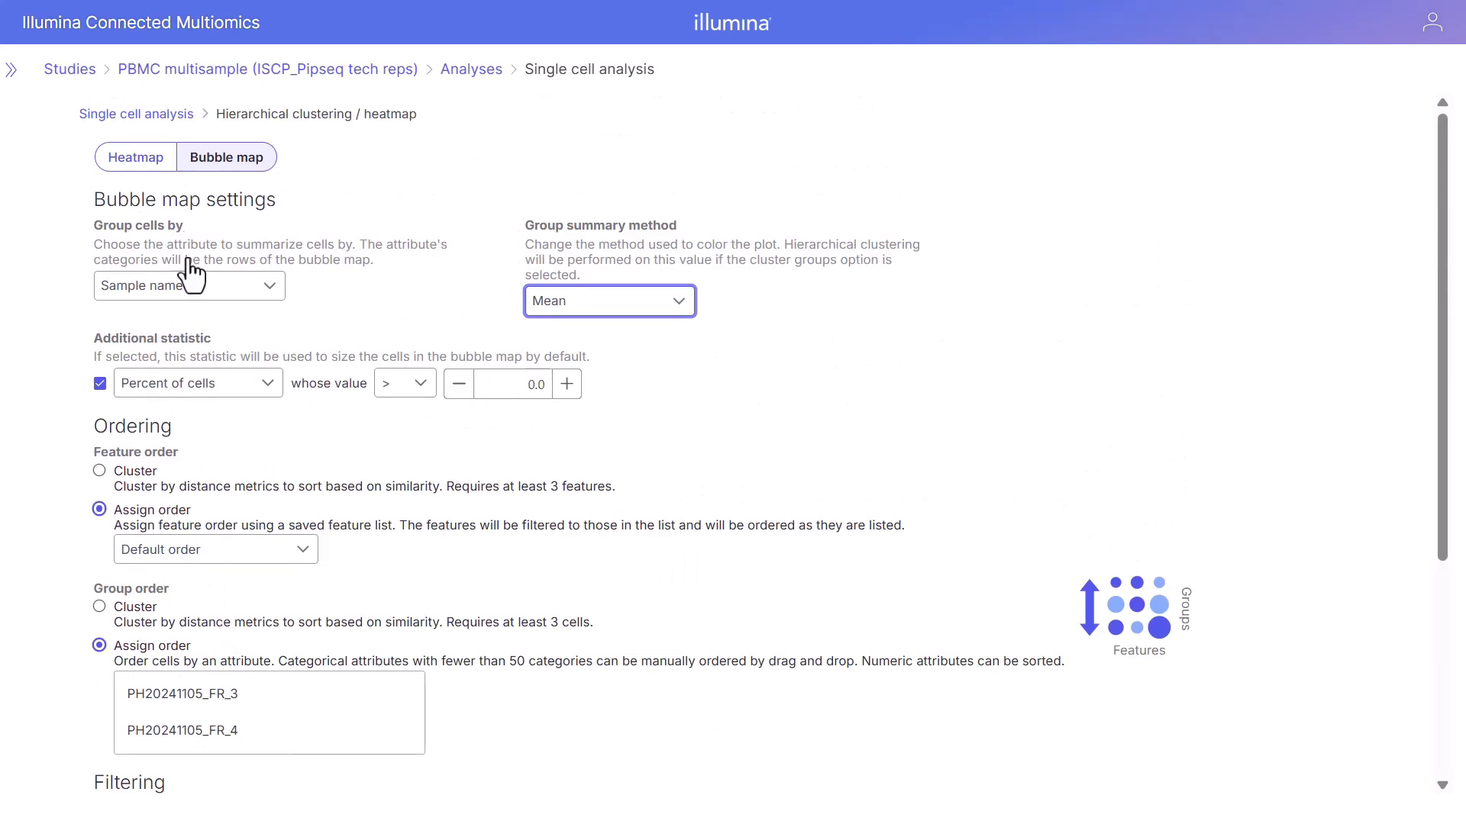
{"action": "left_click", "coordinate": [144, 166]}
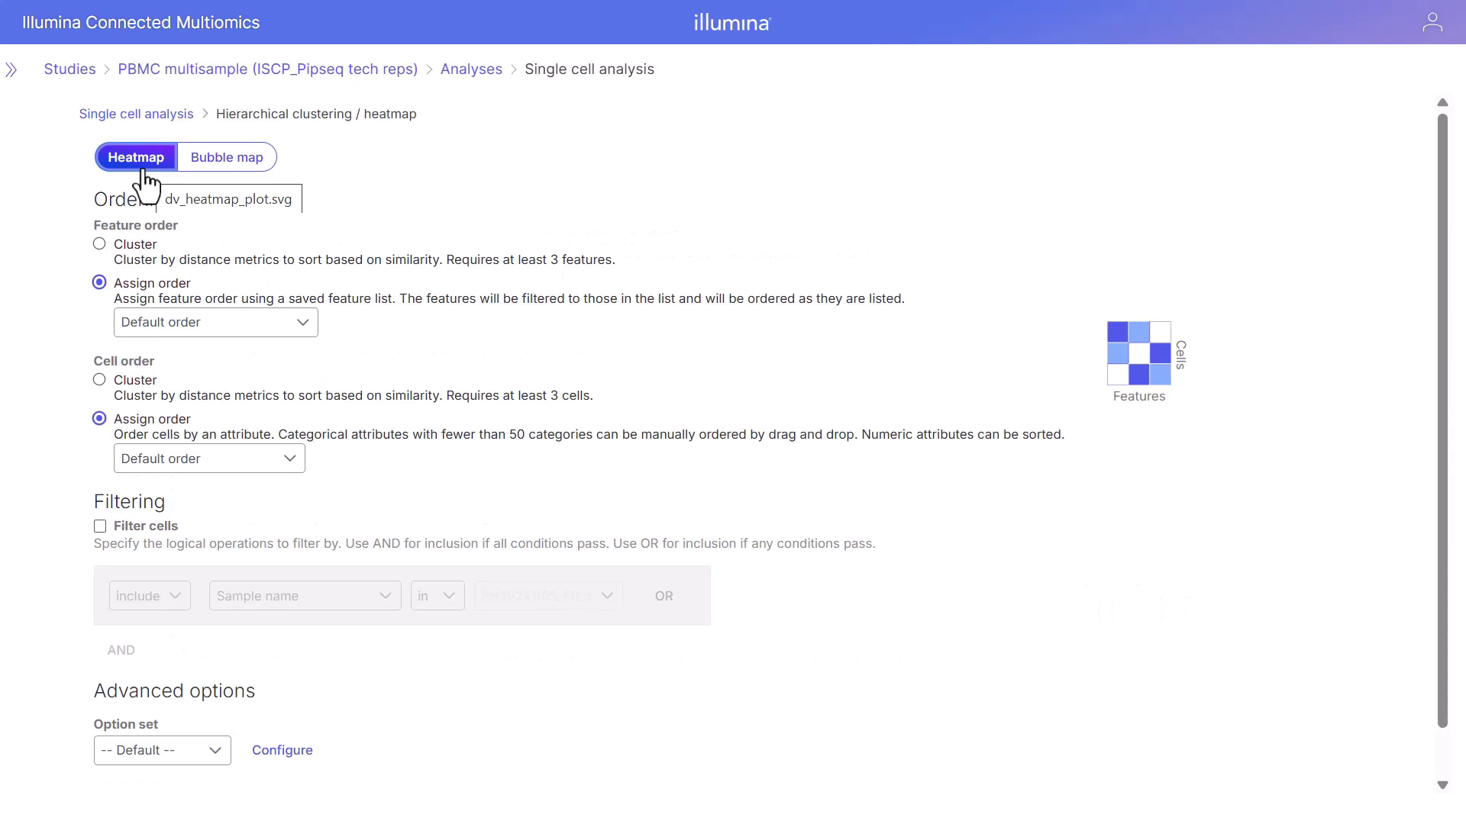
Set the heatmap's feature order to Cluster and assign the cell order by Graph-based clusters
{"action": "left_click", "coordinate": [99, 244]}
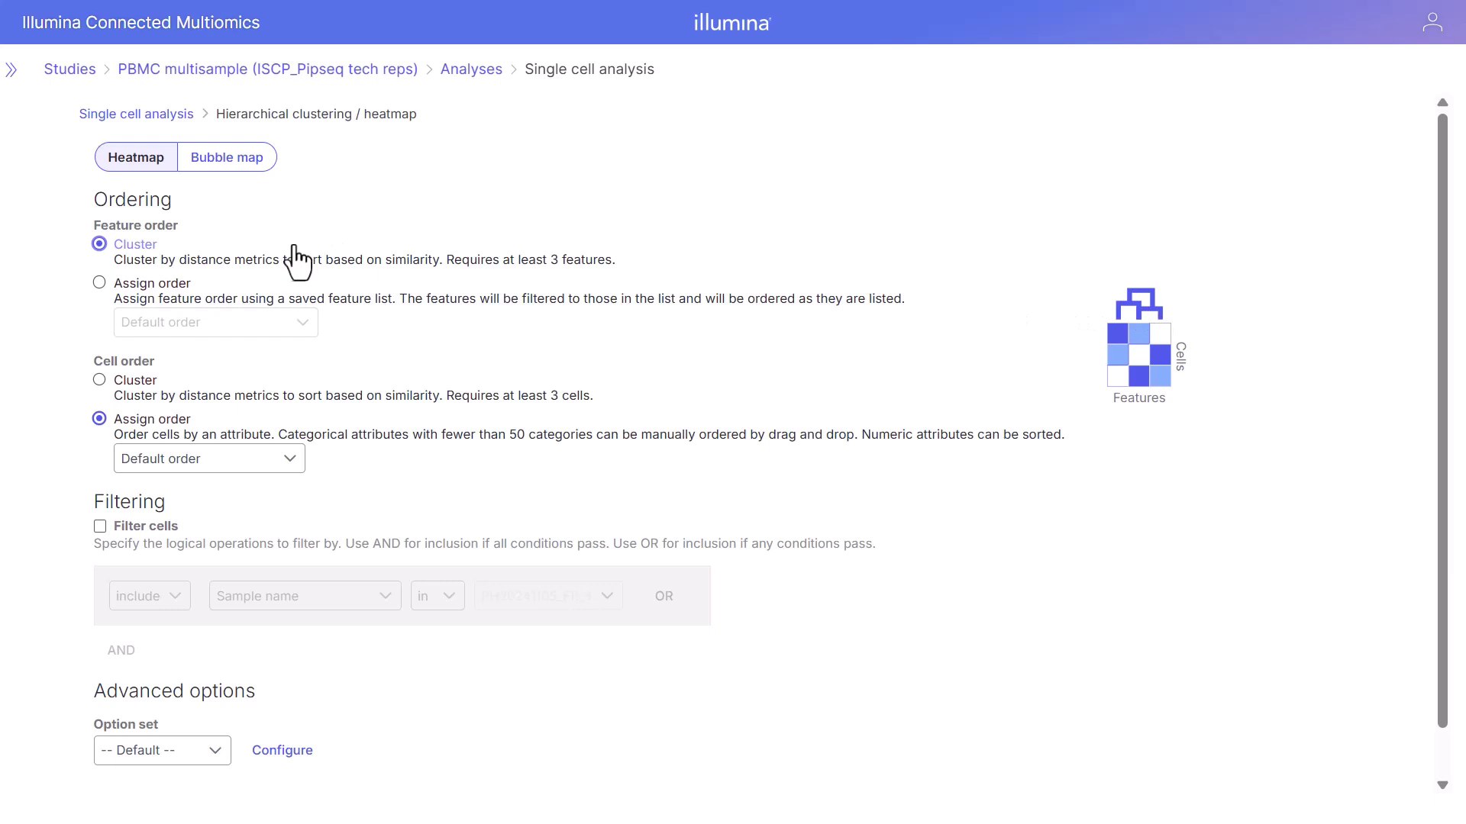
{"action": "left_click", "coordinate": [149, 421]}
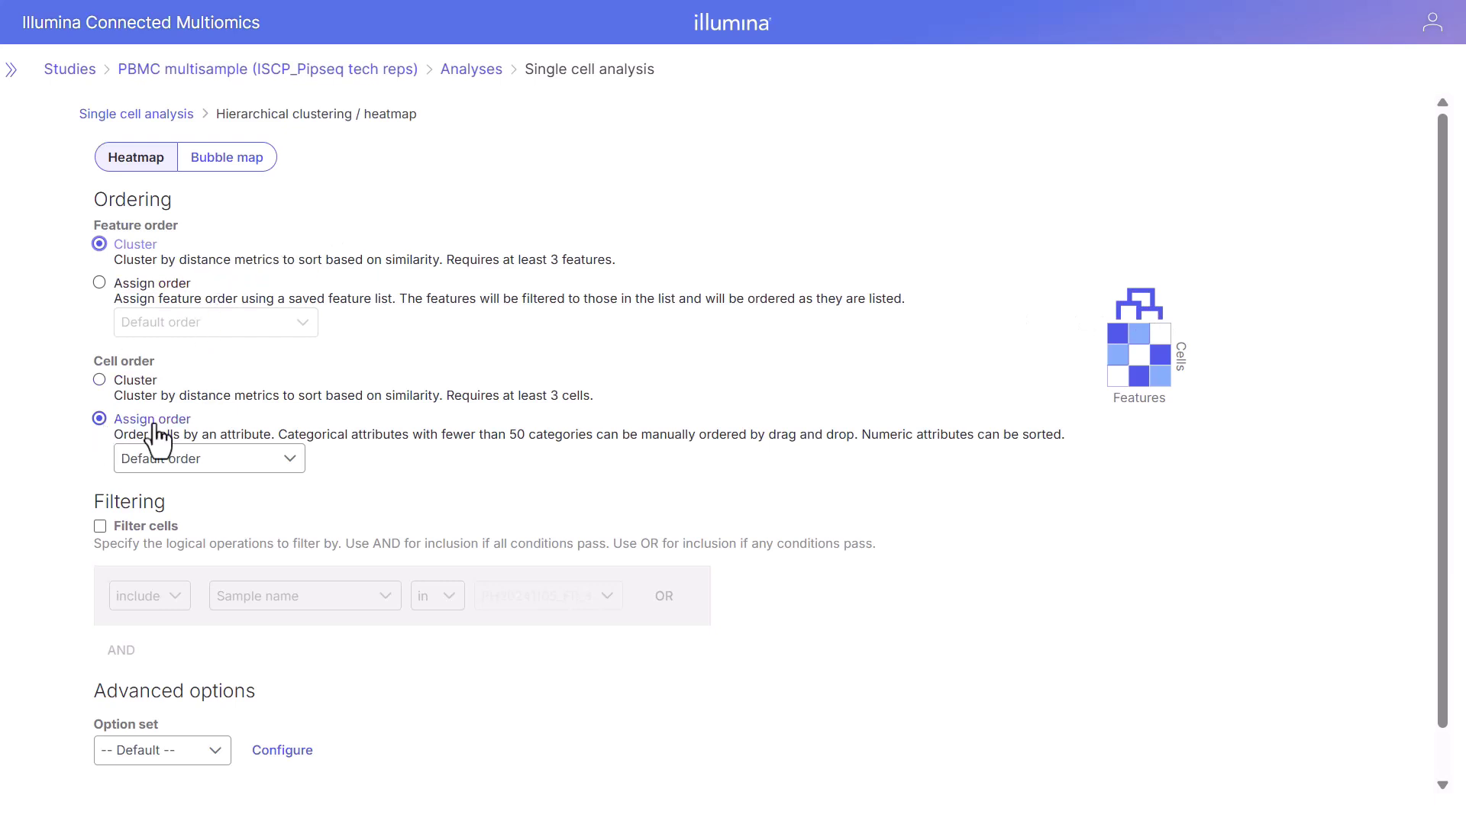
{"action": "left_click", "coordinate": [213, 462]}
{"action": "left_click", "coordinate": [239, 551]}
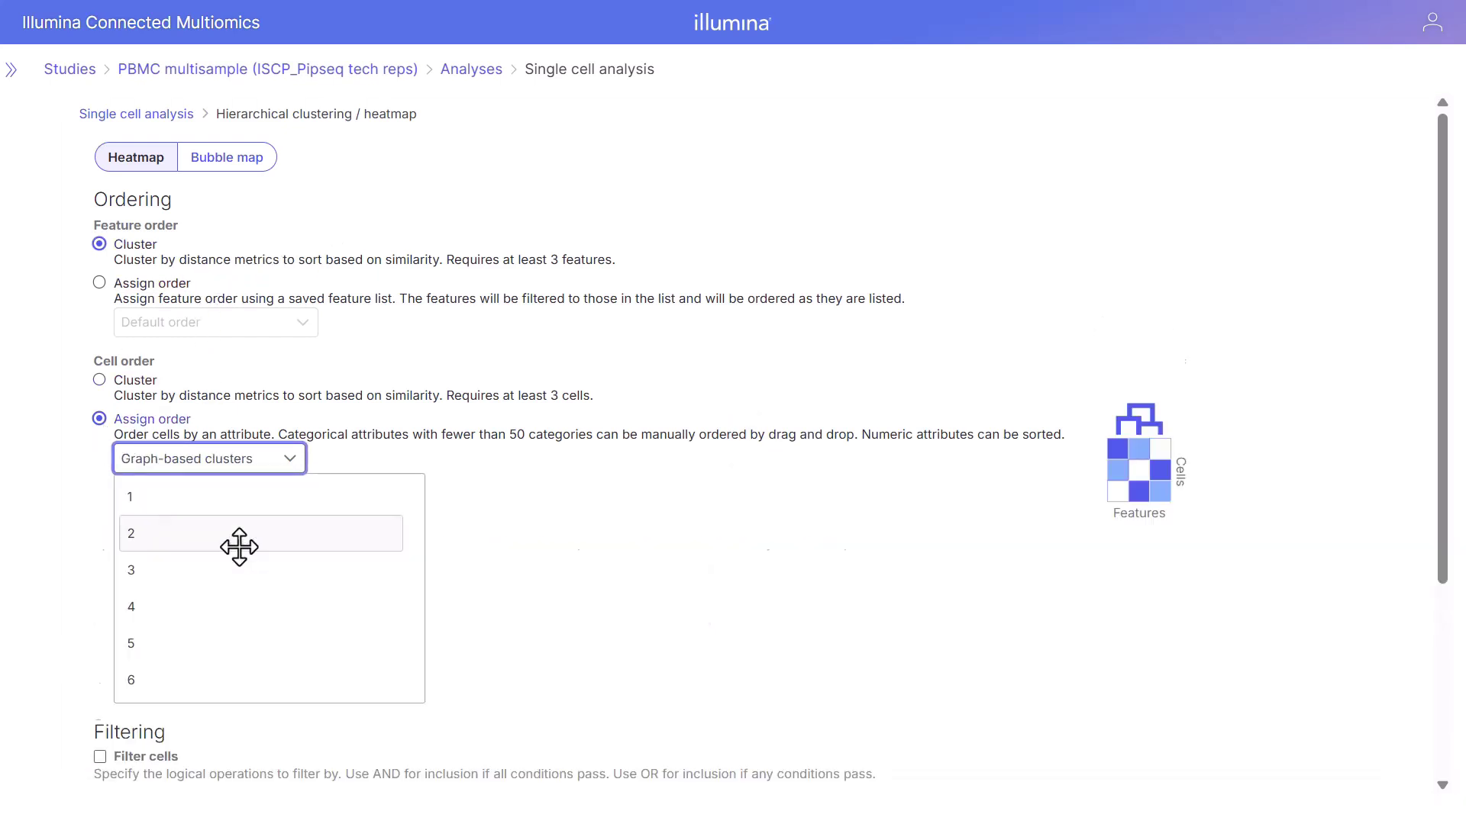
{"action": "mouse_move", "coordinate": [216, 504]}
{"action": "left_mouse_down"}
{"action": "mouse_move", "coordinate": [288, 547]}
{"action": "mouse_move", "coordinate": [236, 543]}
{"action": "mouse_move", "coordinate": [268, 491]}
{"action": "mouse_move", "coordinate": [233, 507]}
{"action": "left_mouse_up"}
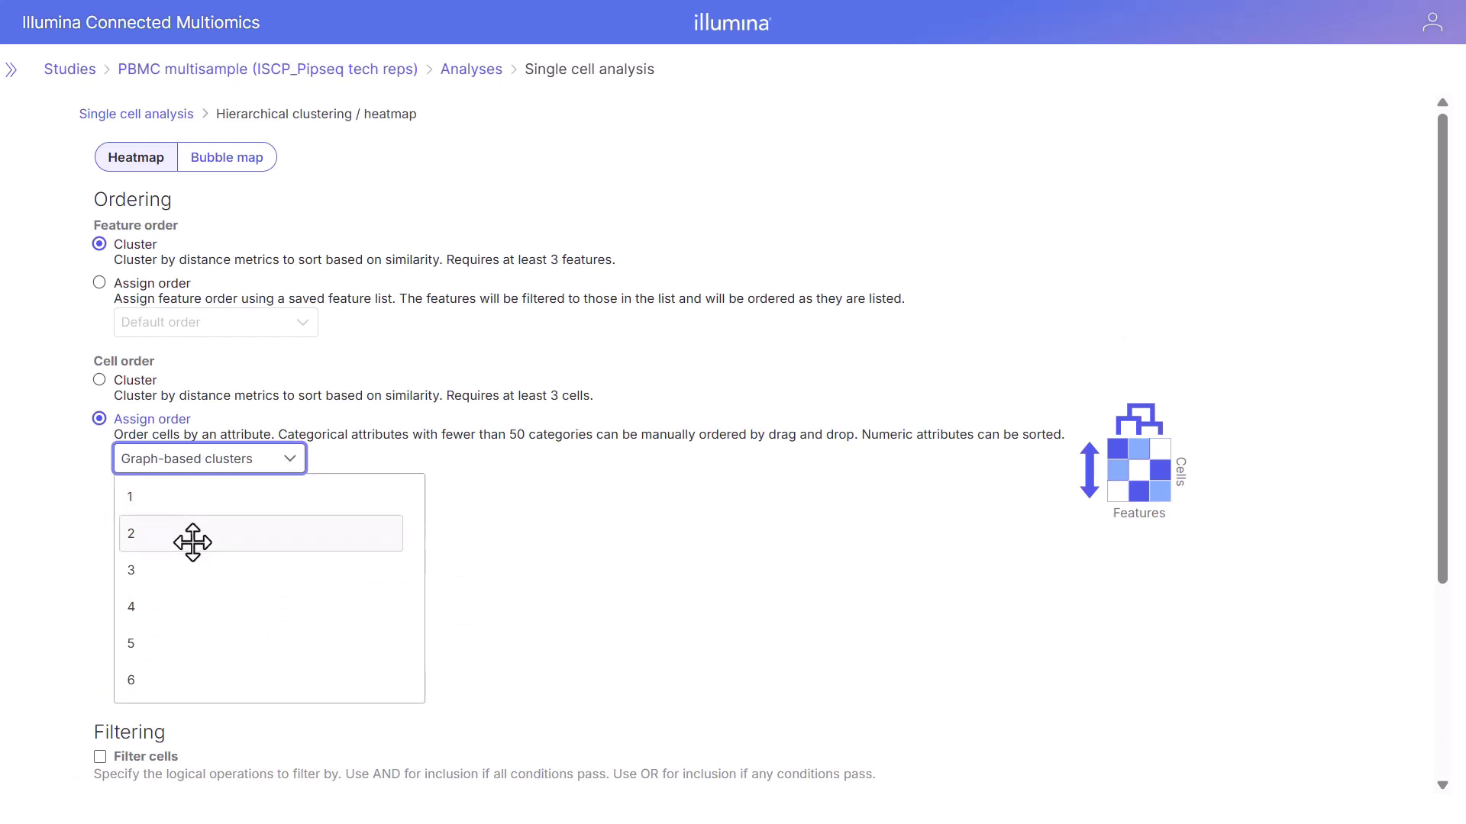
{"action": "scroll", "coordinate": [555, 614], "scroll_direction": "down", "scroll_amount": 4}
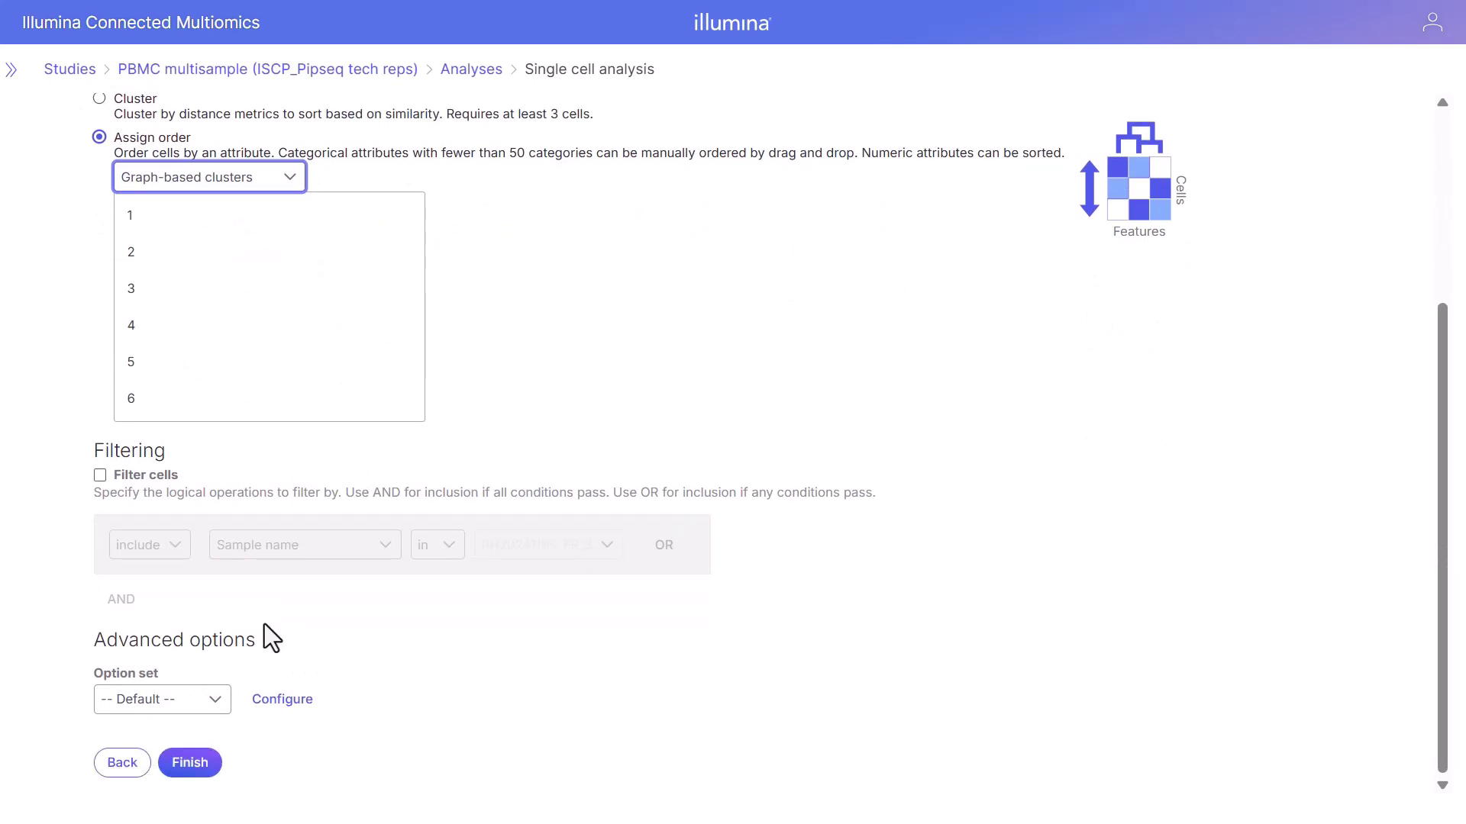
Review the feature clustering choices for cluster distance metric and point distance metric in the advanced options, leaving without applying changes
{"action": "left_click", "coordinate": [293, 711]}
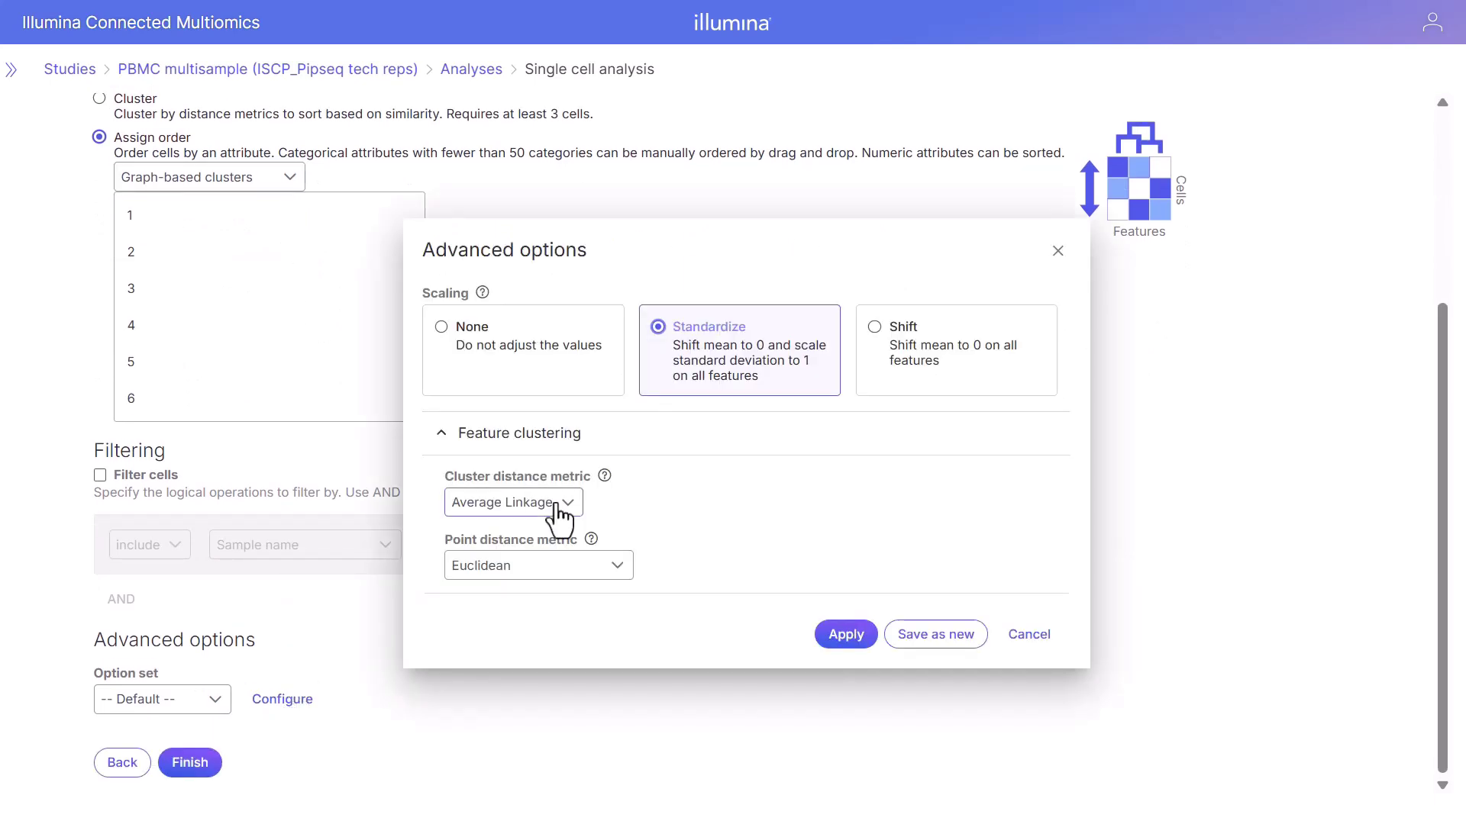
{"action": "left_click", "coordinate": [547, 505]}
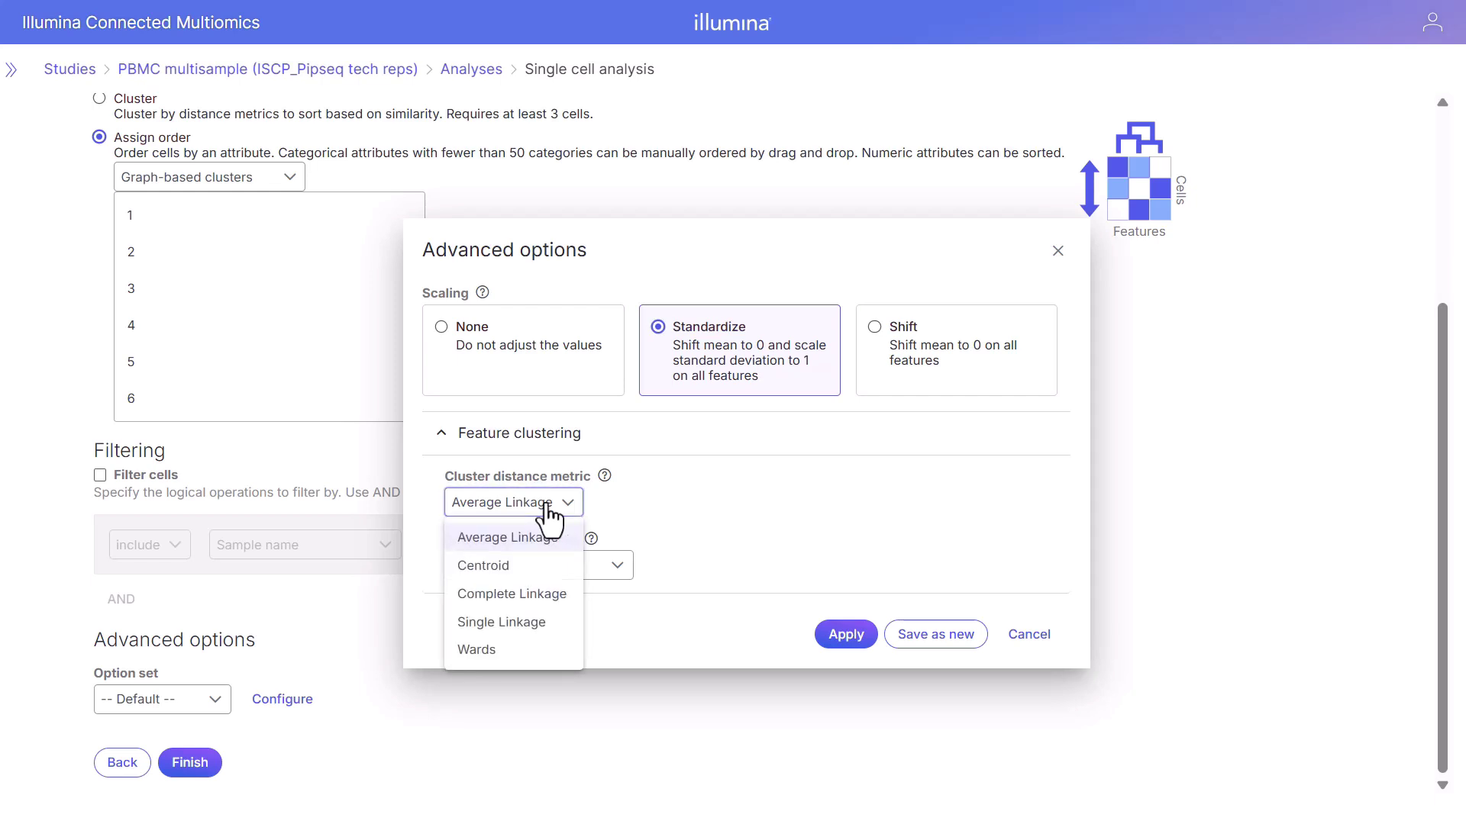
{"action": "left_click", "coordinate": [546, 513]}
{"action": "left_click", "coordinate": [547, 565]}
{"action": "left_click", "coordinate": [547, 565]}
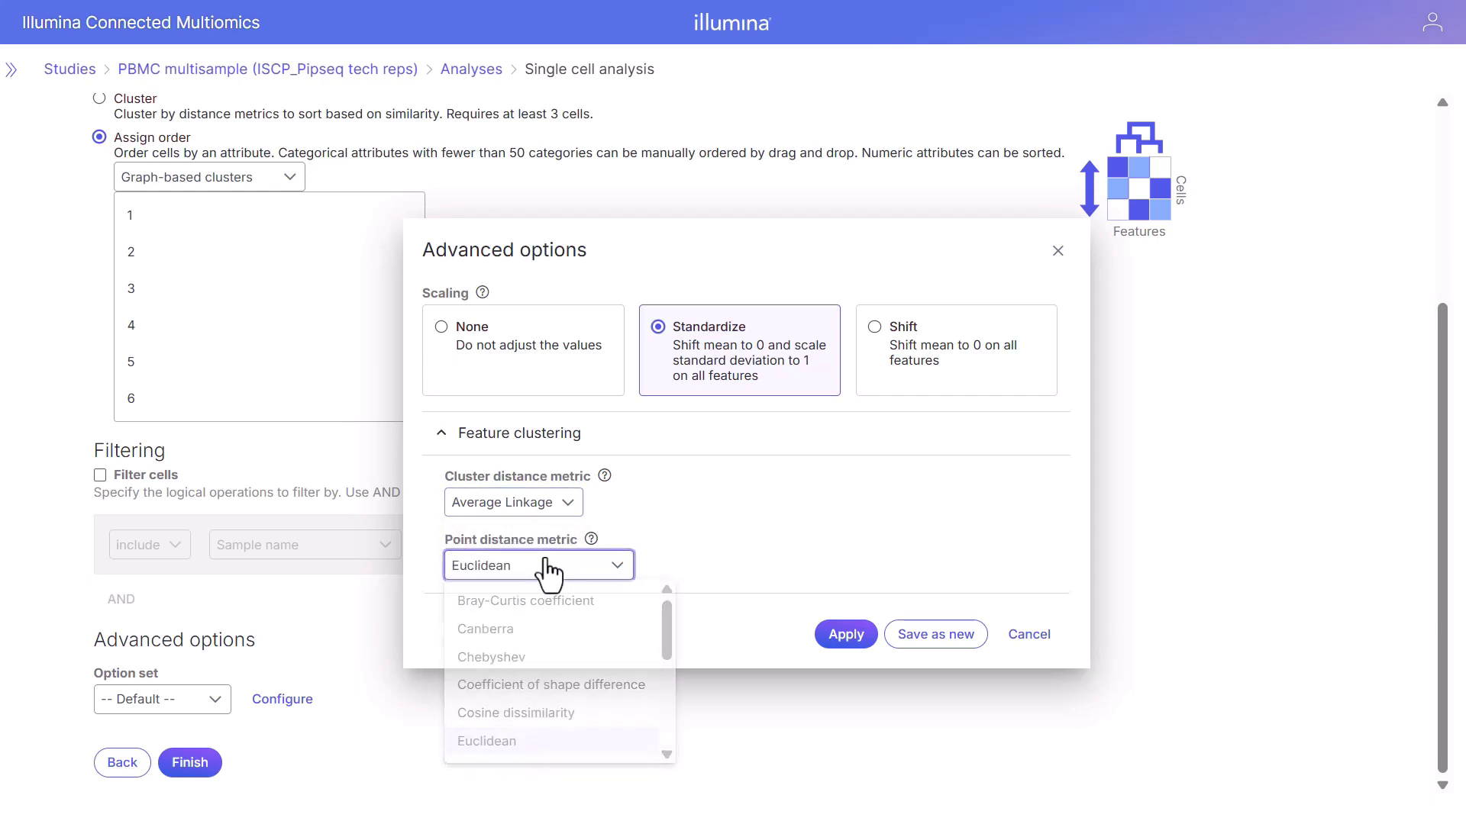
{"action": "left_click", "coordinate": [1032, 636]}
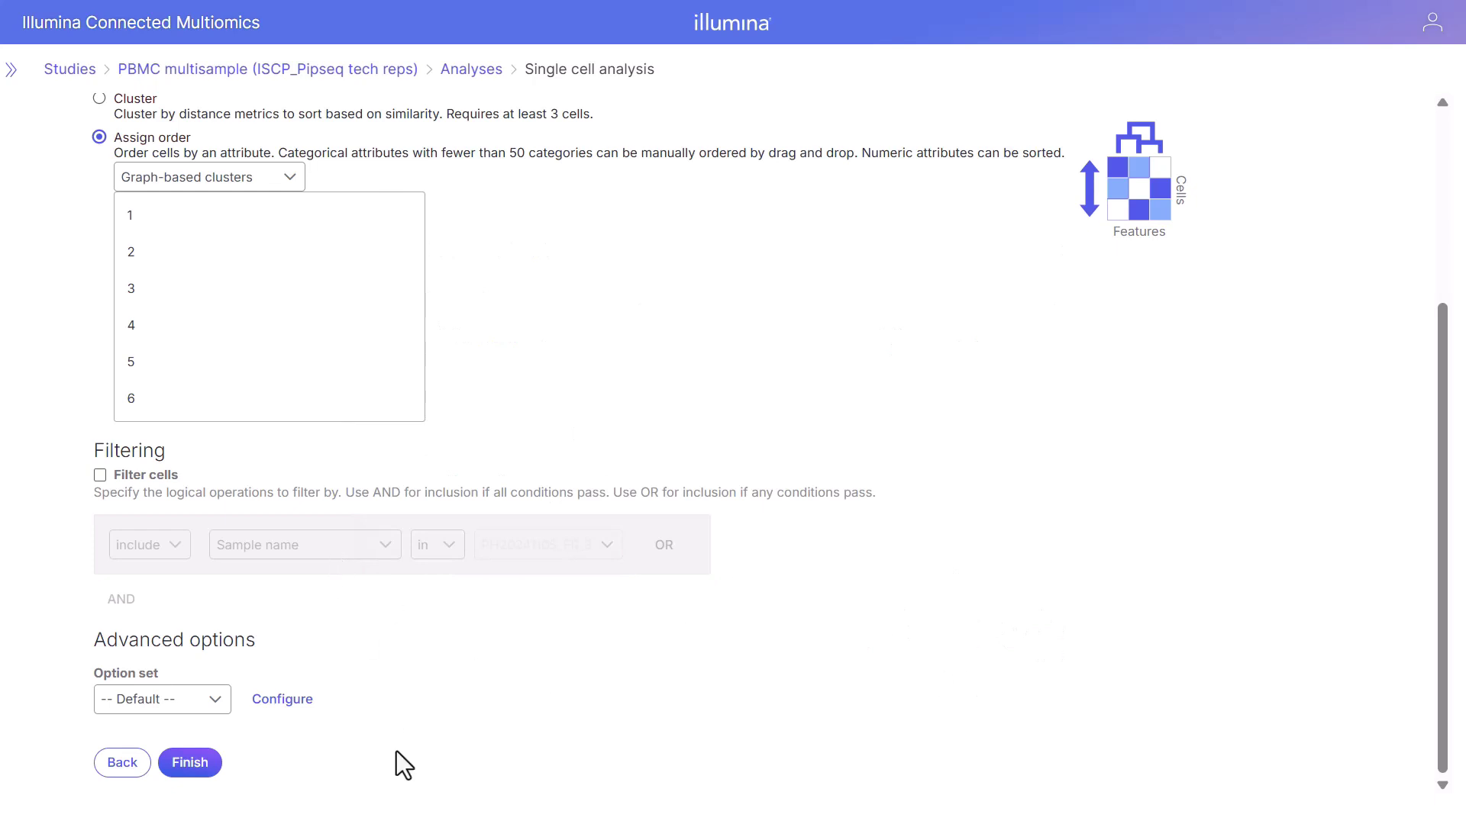
Run the Hierarchical clustering / heatmap task and open its report from the new pipeline node
{"action": "left_click", "coordinate": [201, 767]}
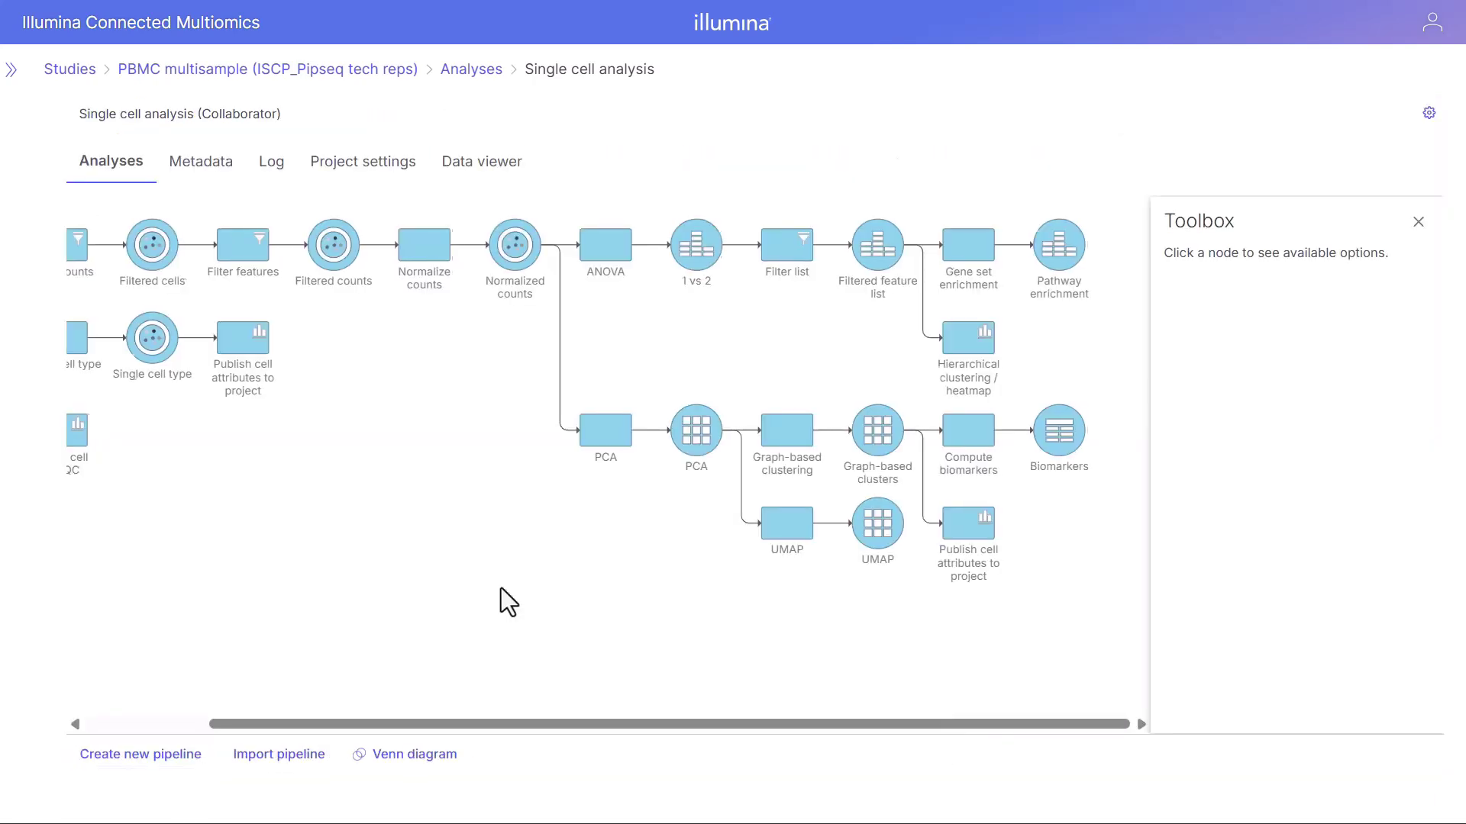
{"action": "left_click", "coordinate": [968, 350]}
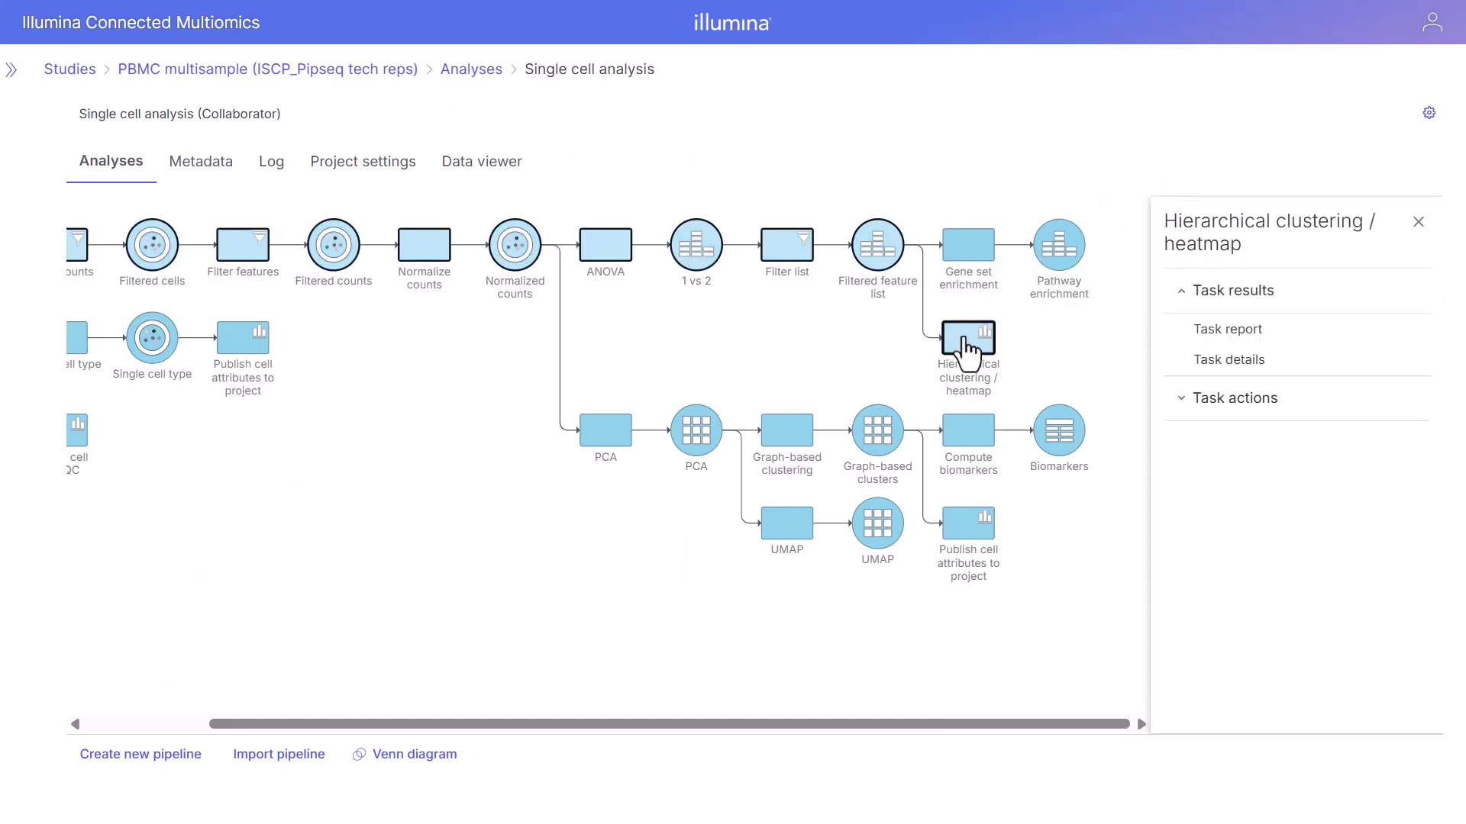
{"action": "double_click", "coordinate": [968, 350]}
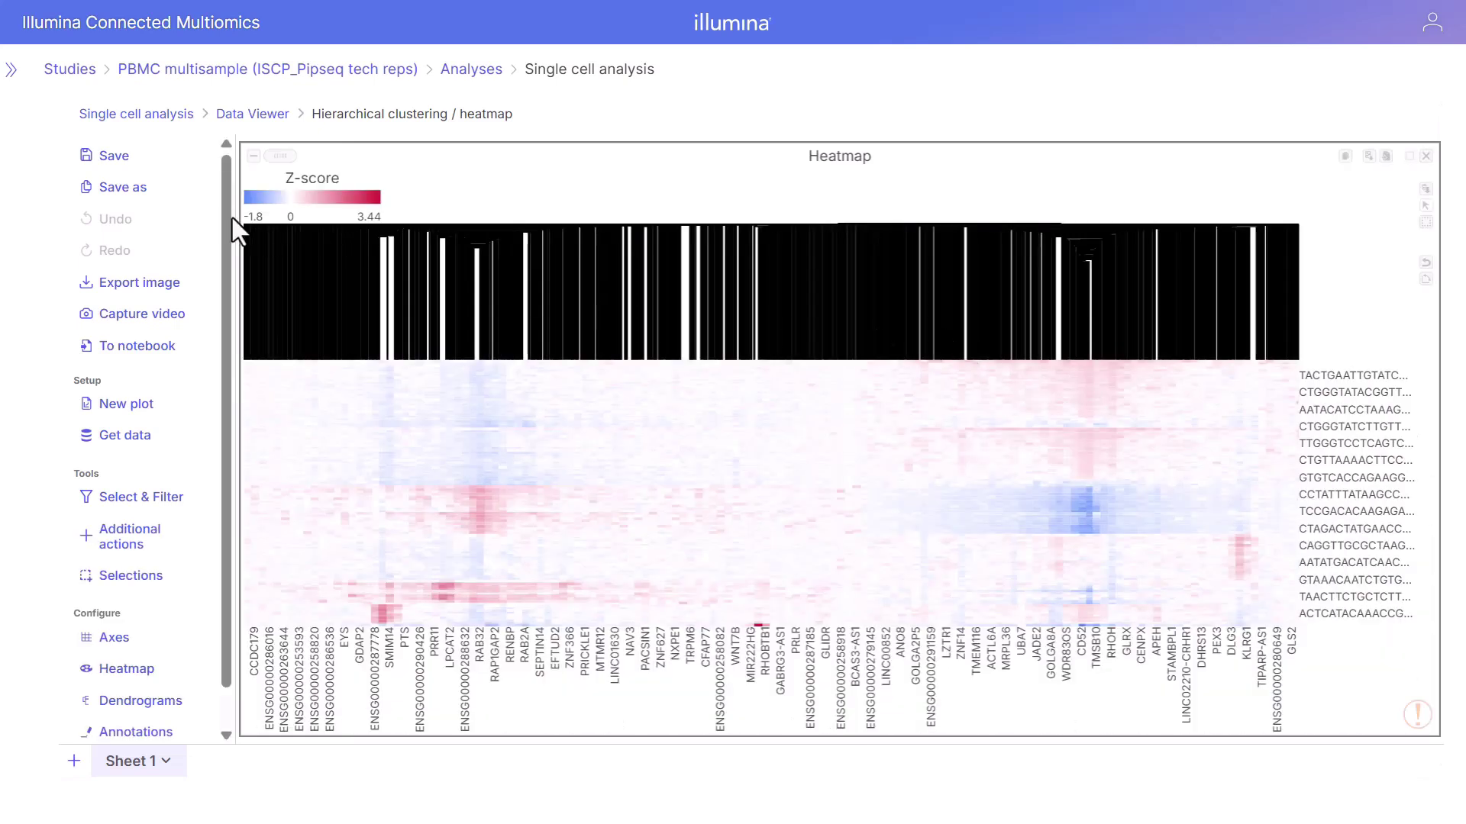
Add a color stop at about 1.66 to the heatmap palette and set it to orange #f3ab2f
{"action": "left_click_drag", "start_coordinate": [224, 220], "coordinate": [222, 259]}
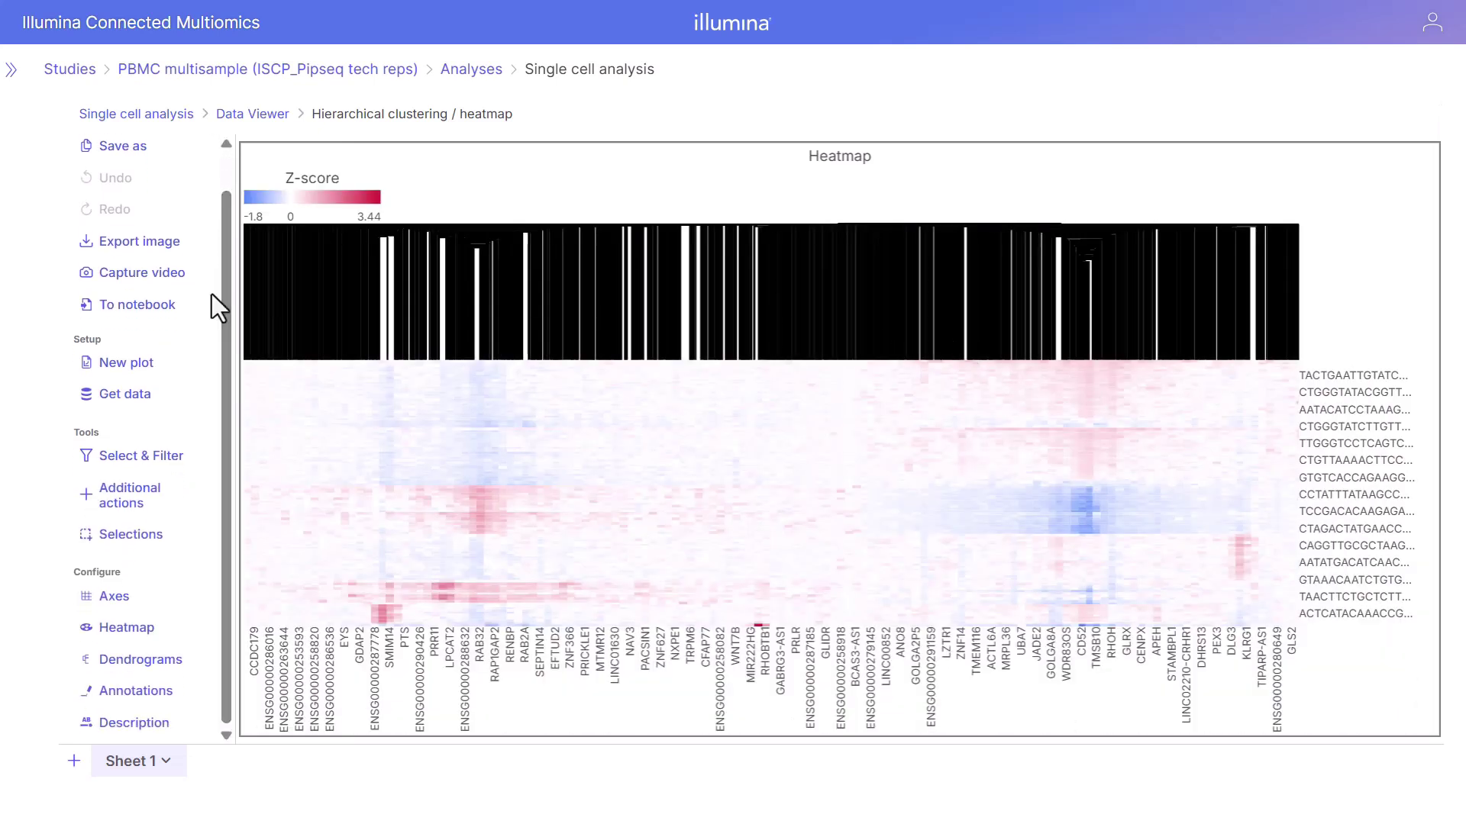
{"action": "left_click", "coordinate": [149, 638]}
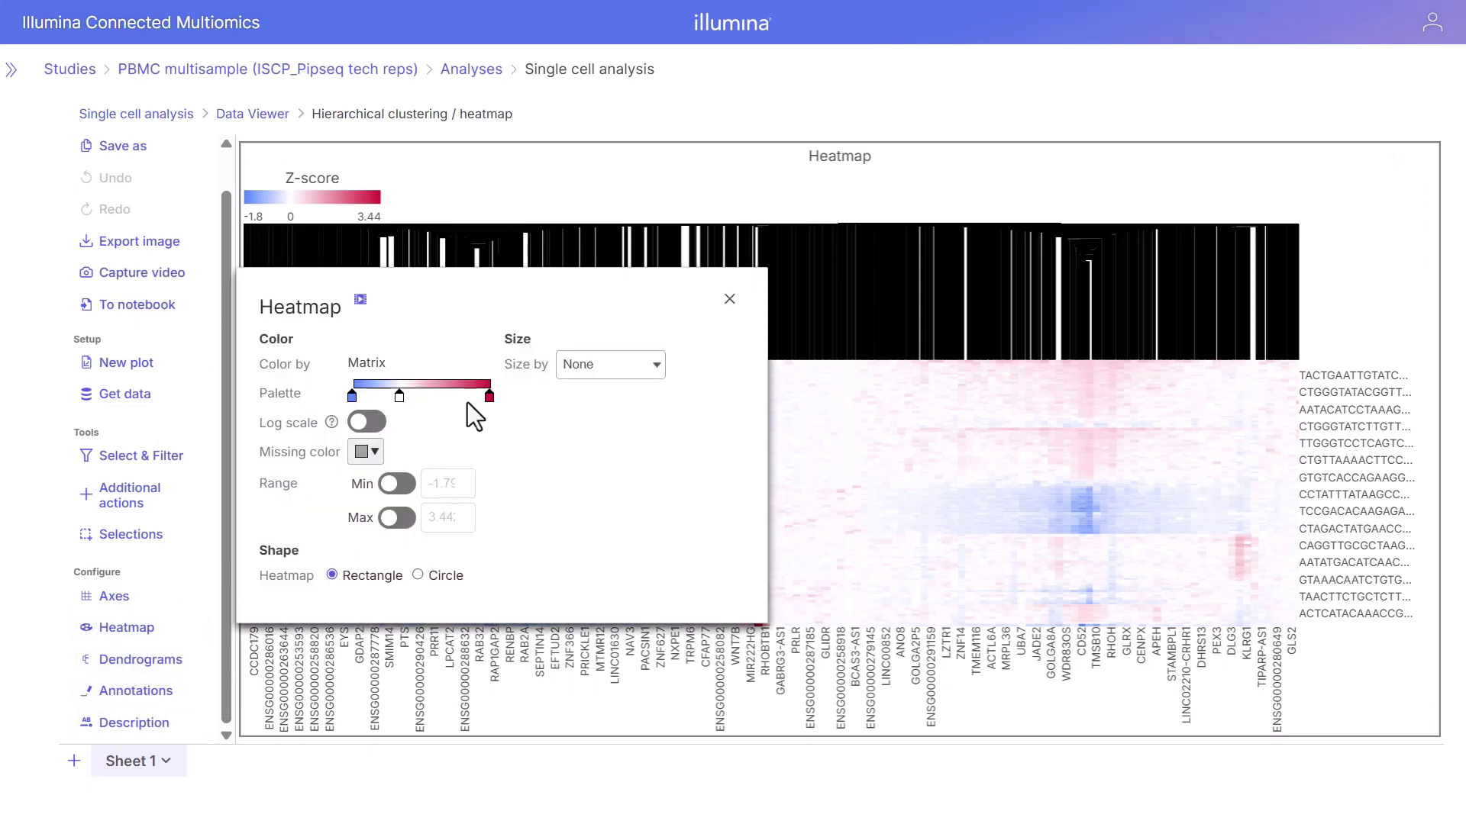
{"action": "left_click", "coordinate": [443, 388]}
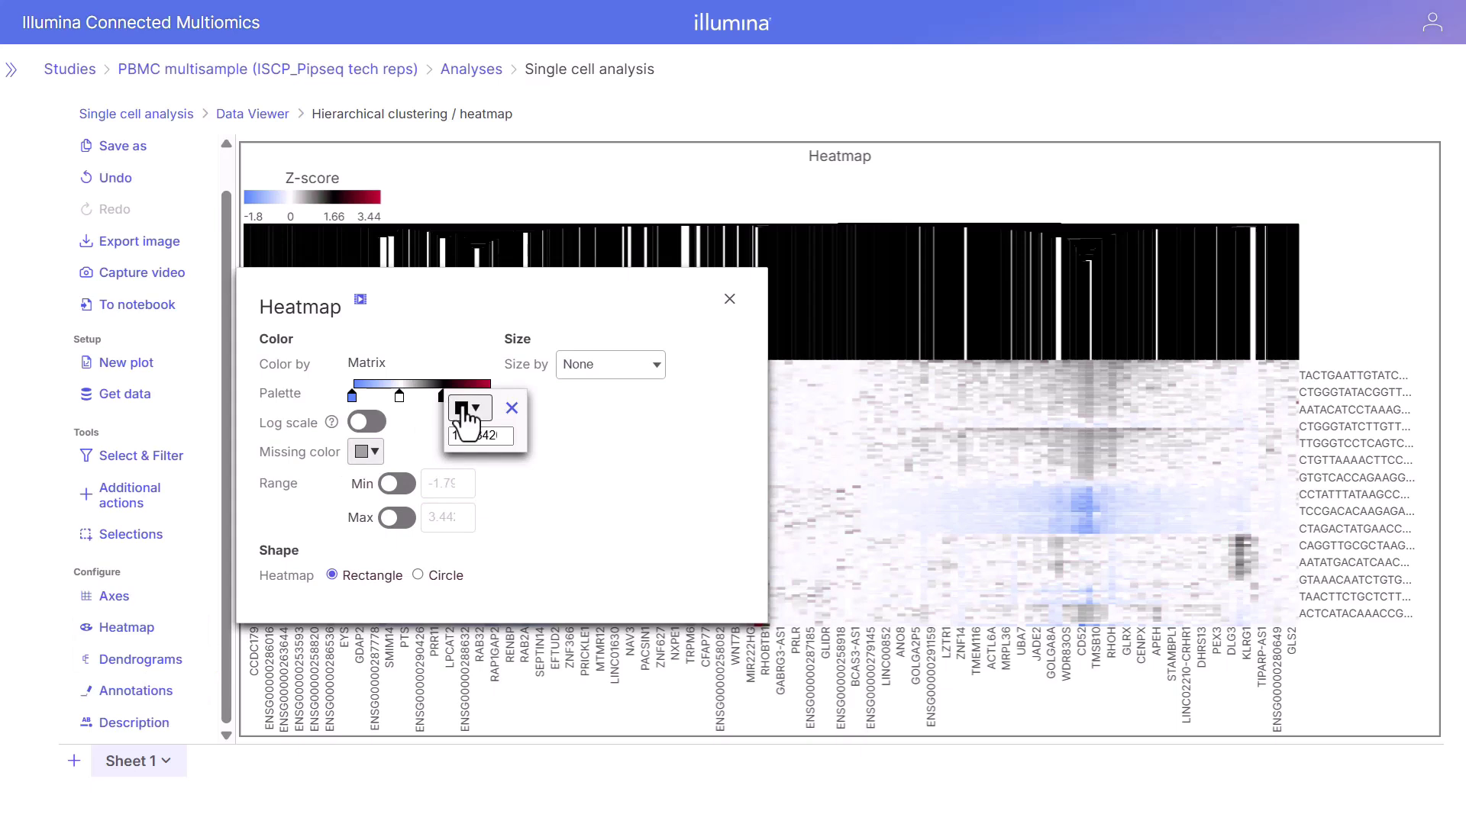
{"action": "left_click", "coordinate": [471, 408]}
{"action": "left_click", "coordinate": [550, 452]}
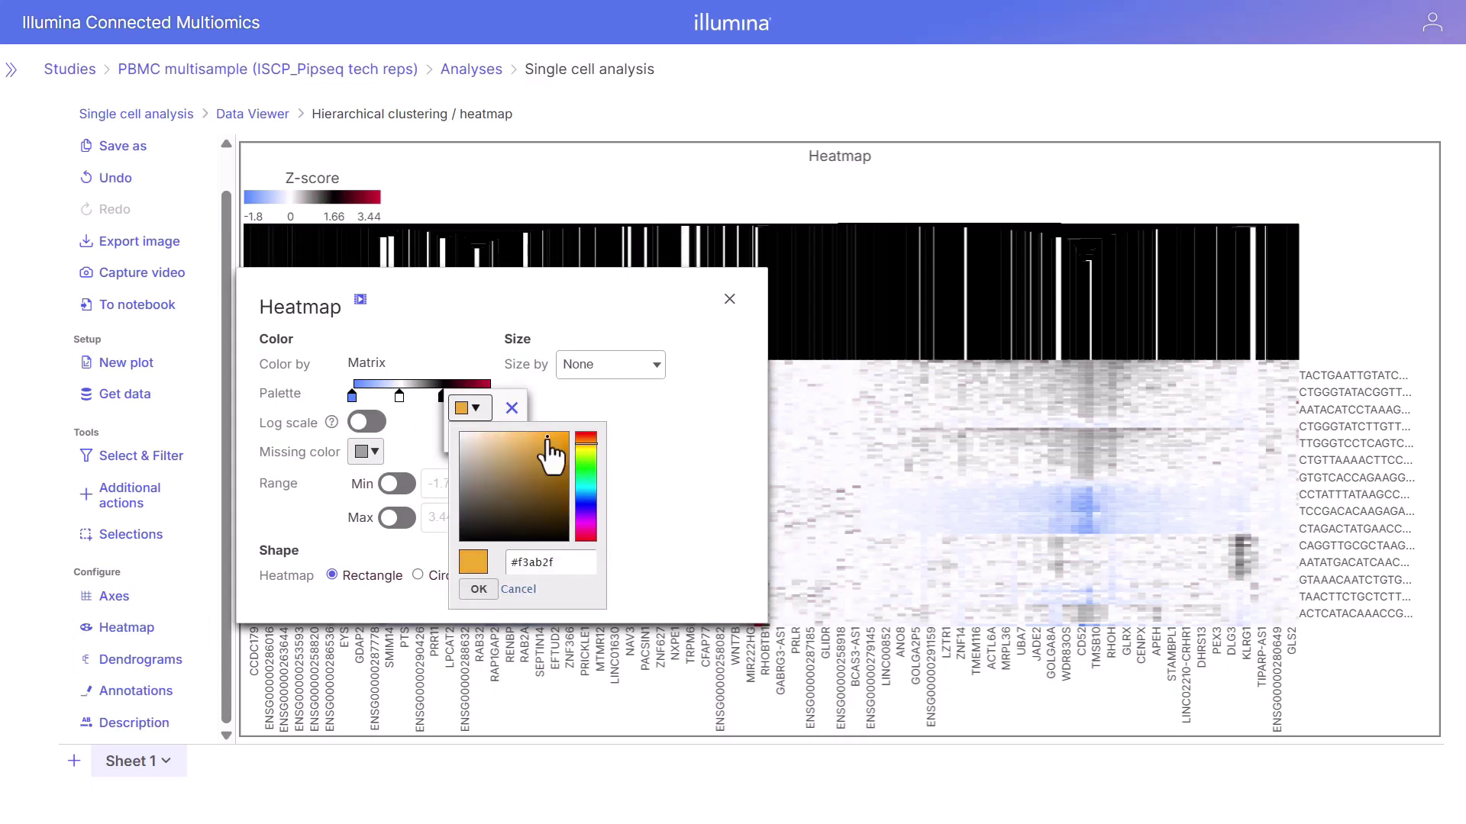
{"action": "left_click", "coordinate": [489, 589]}
Add a bright green color stop at about -1.06 to the heatmap palette and close the heatmap settings
{"action": "left_click", "coordinate": [372, 381]}
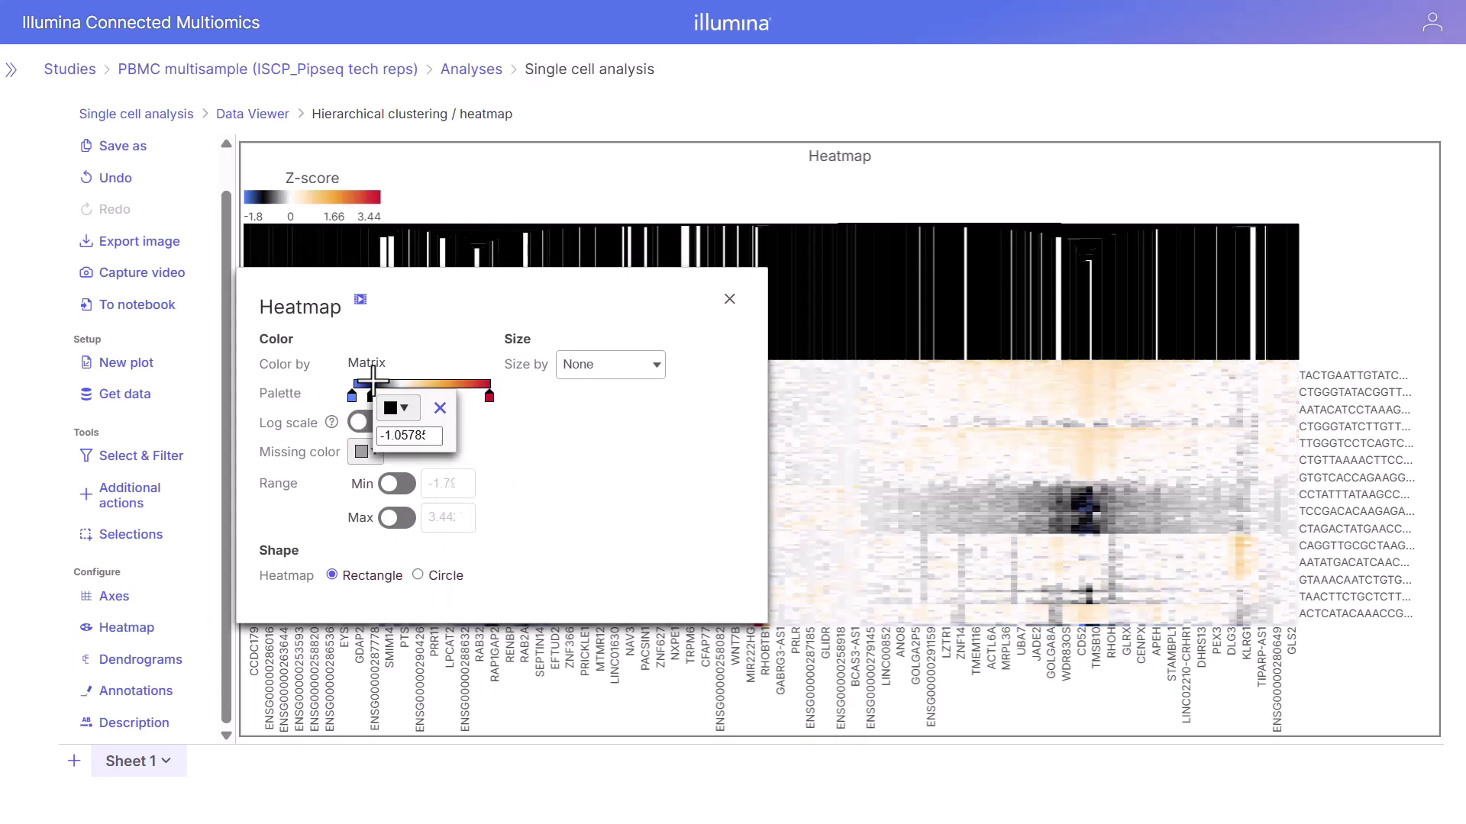
{"action": "left_click", "coordinate": [397, 408]}
{"action": "left_click", "coordinate": [513, 475]}
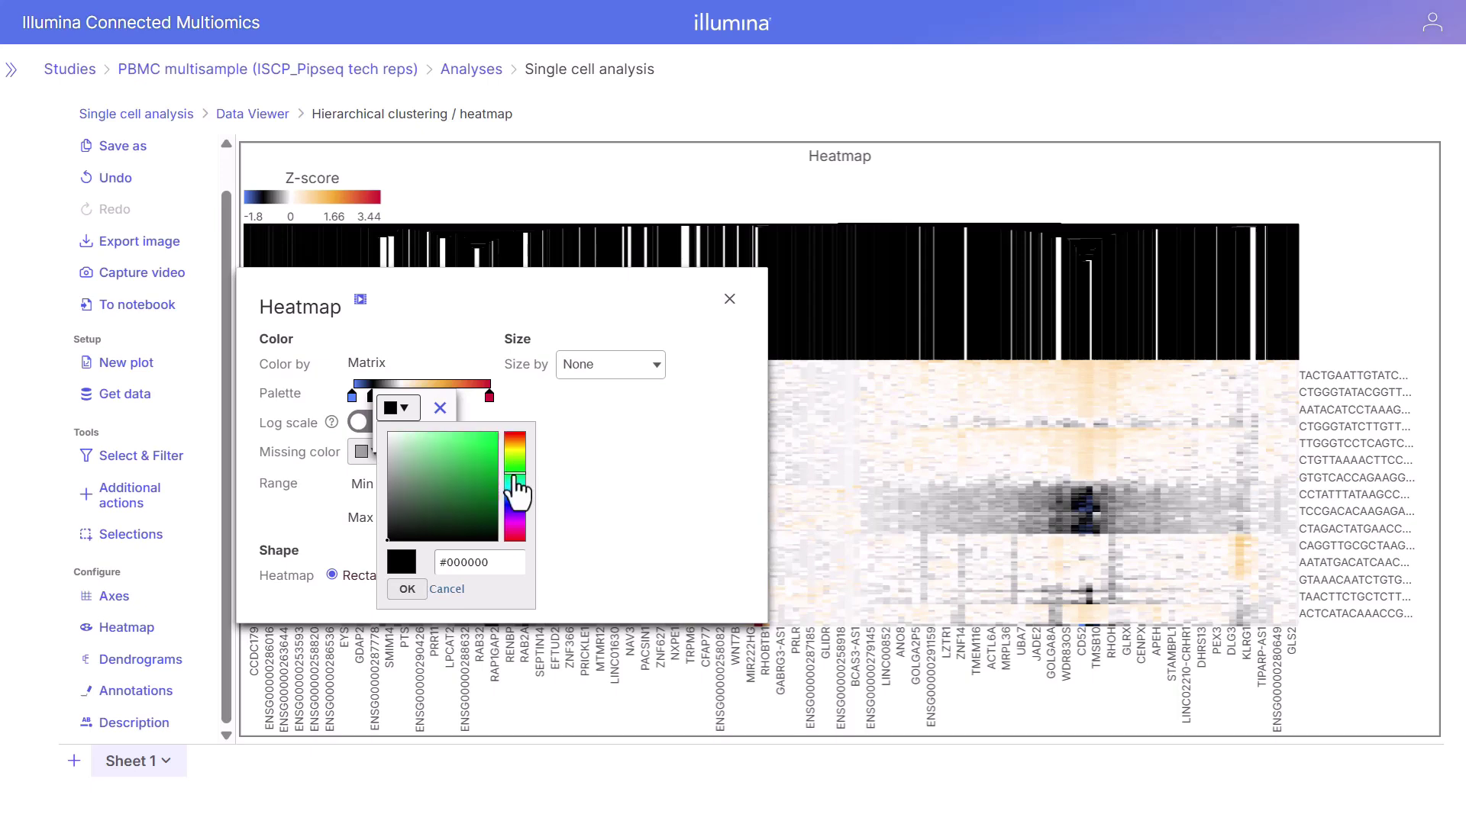
{"action": "left_click", "coordinate": [483, 442]}
{"action": "left_click", "coordinate": [407, 589]}
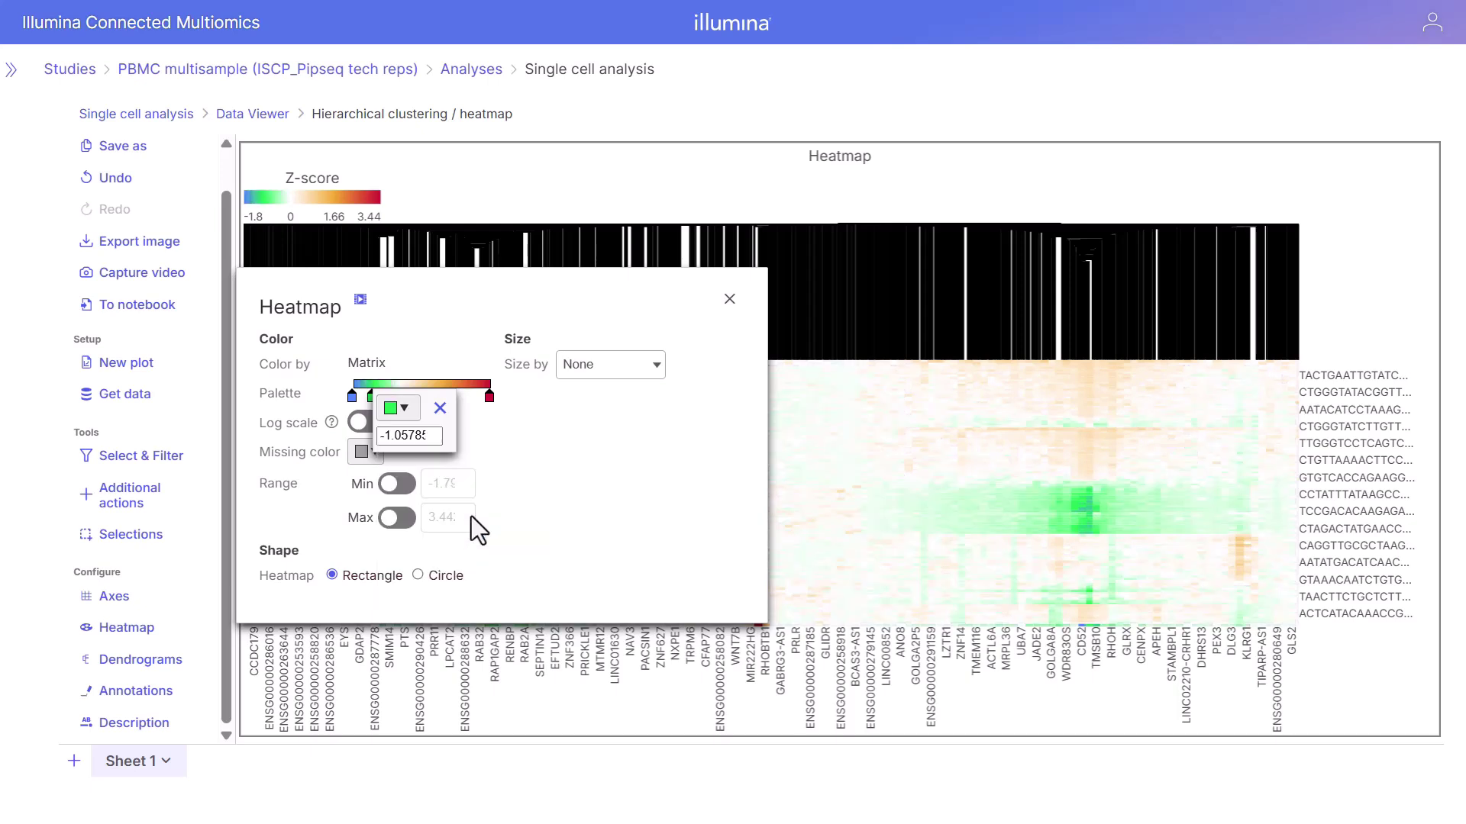
{"action": "left_click", "coordinate": [548, 443]}
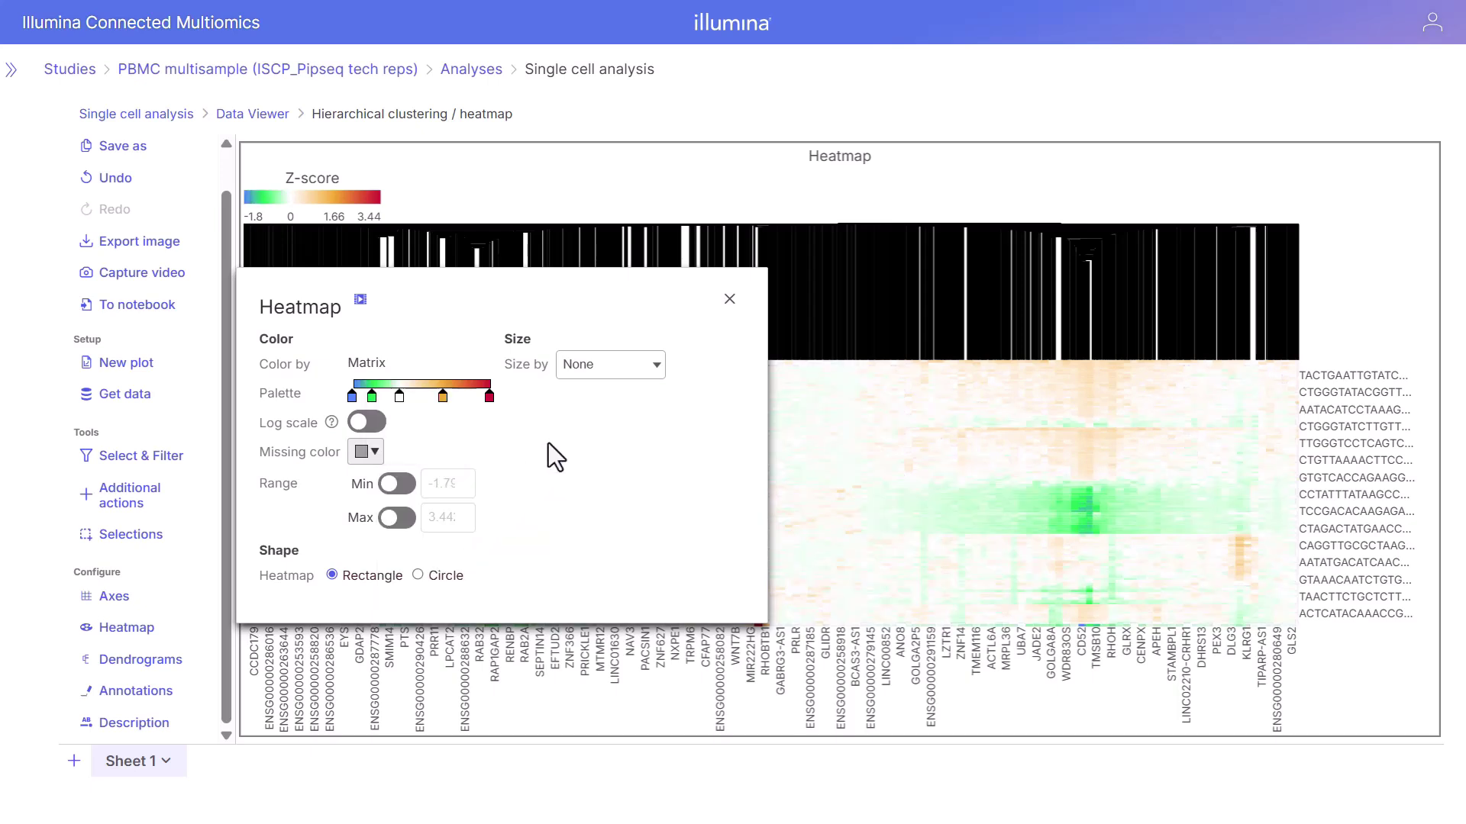
{"action": "left_click", "coordinate": [730, 299]}
Reduce the column dendrogram size to 73 and turn on the column scale
{"action": "left_click", "coordinate": [119, 658]}
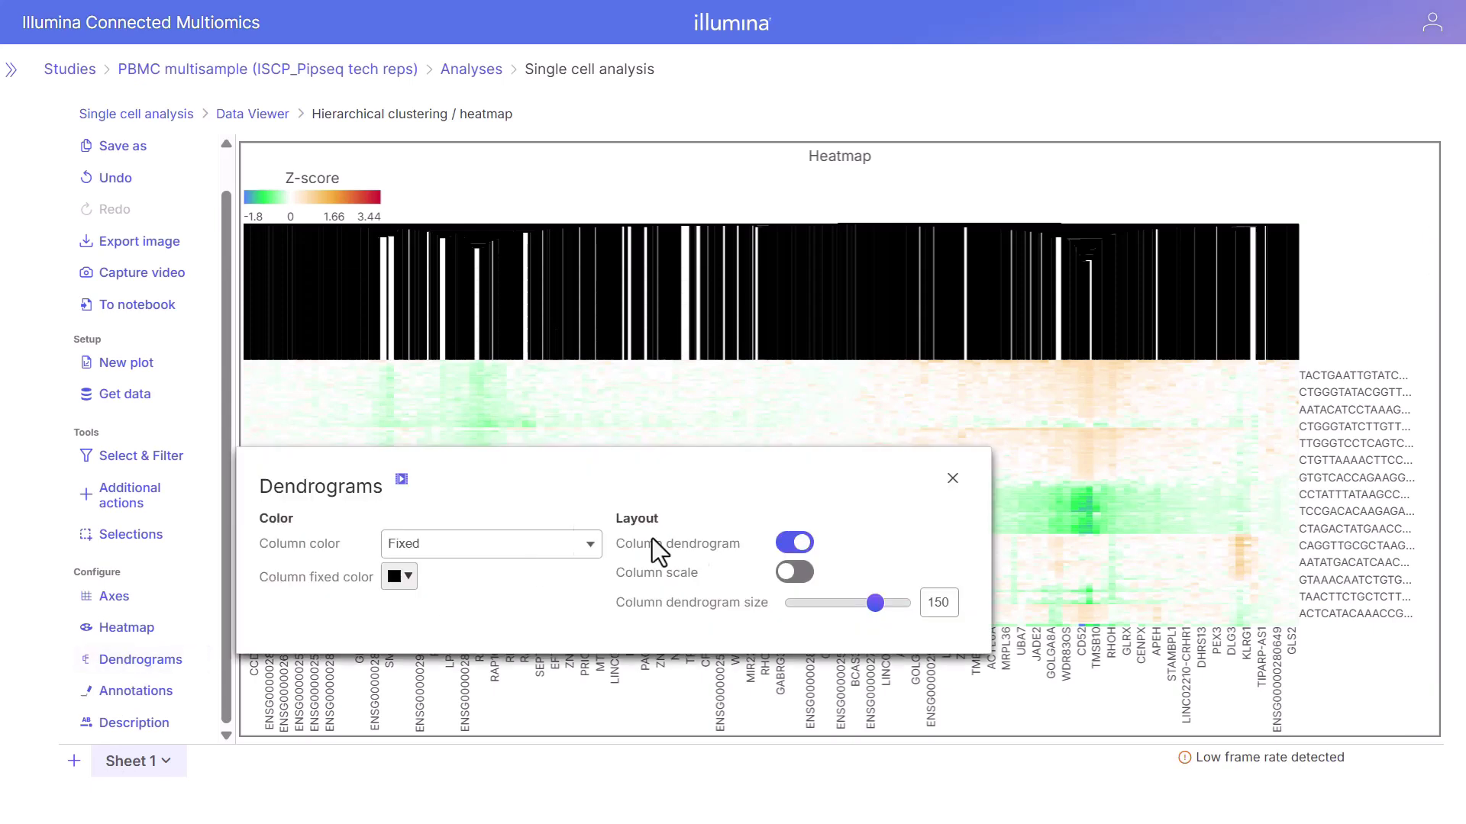
{"action": "left_click_drag", "start_coordinate": [877, 603], "coordinate": [822, 603]}
{"action": "left_click", "coordinate": [794, 572]}
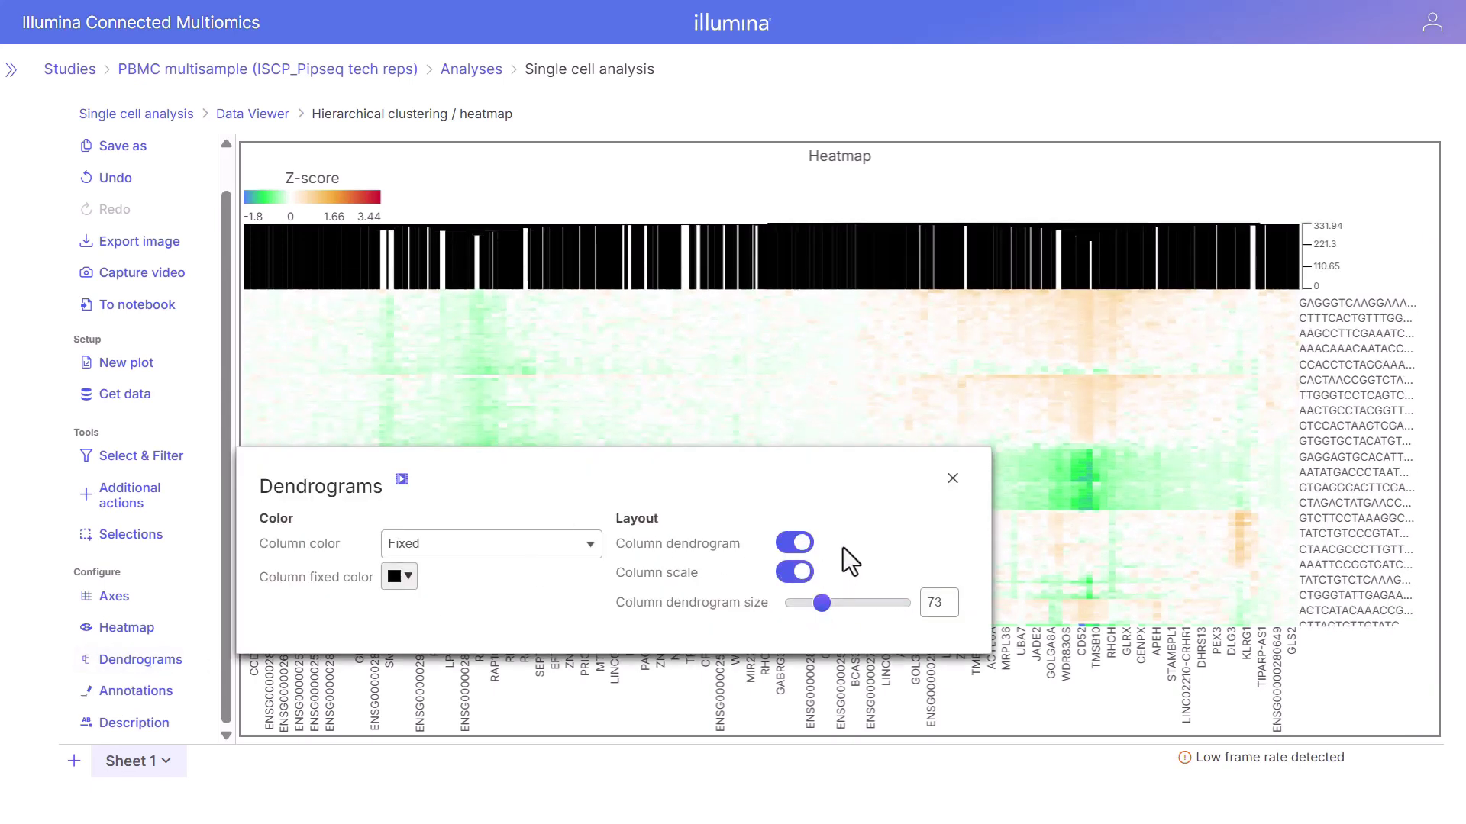
Close the dendrogram settings and hide both the row labels and the column labels of the heatmap
{"action": "left_click", "coordinate": [952, 479]}
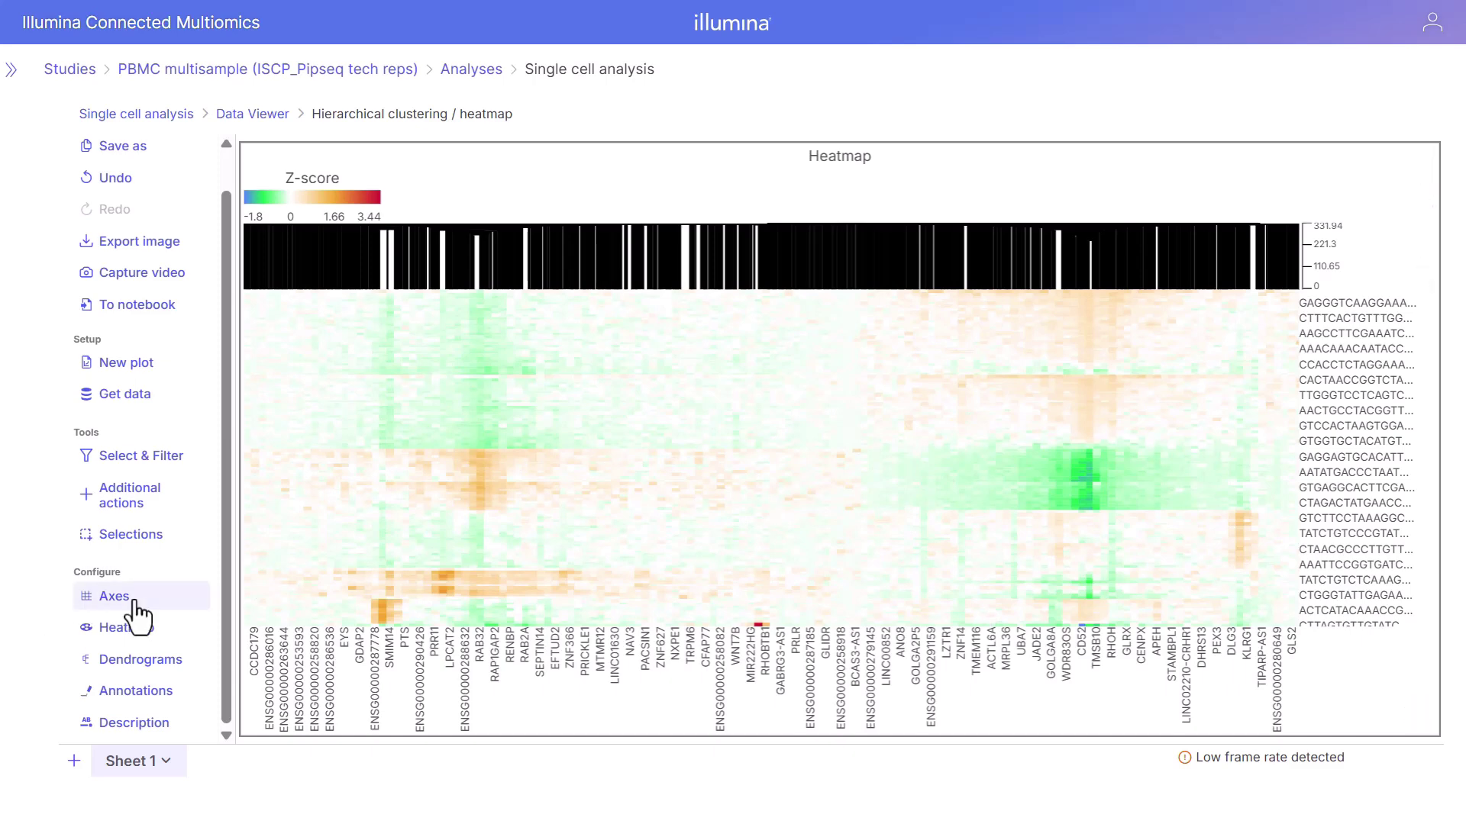
{"action": "left_click", "coordinate": [194, 598]}
{"action": "left_click", "coordinate": [720, 417]}
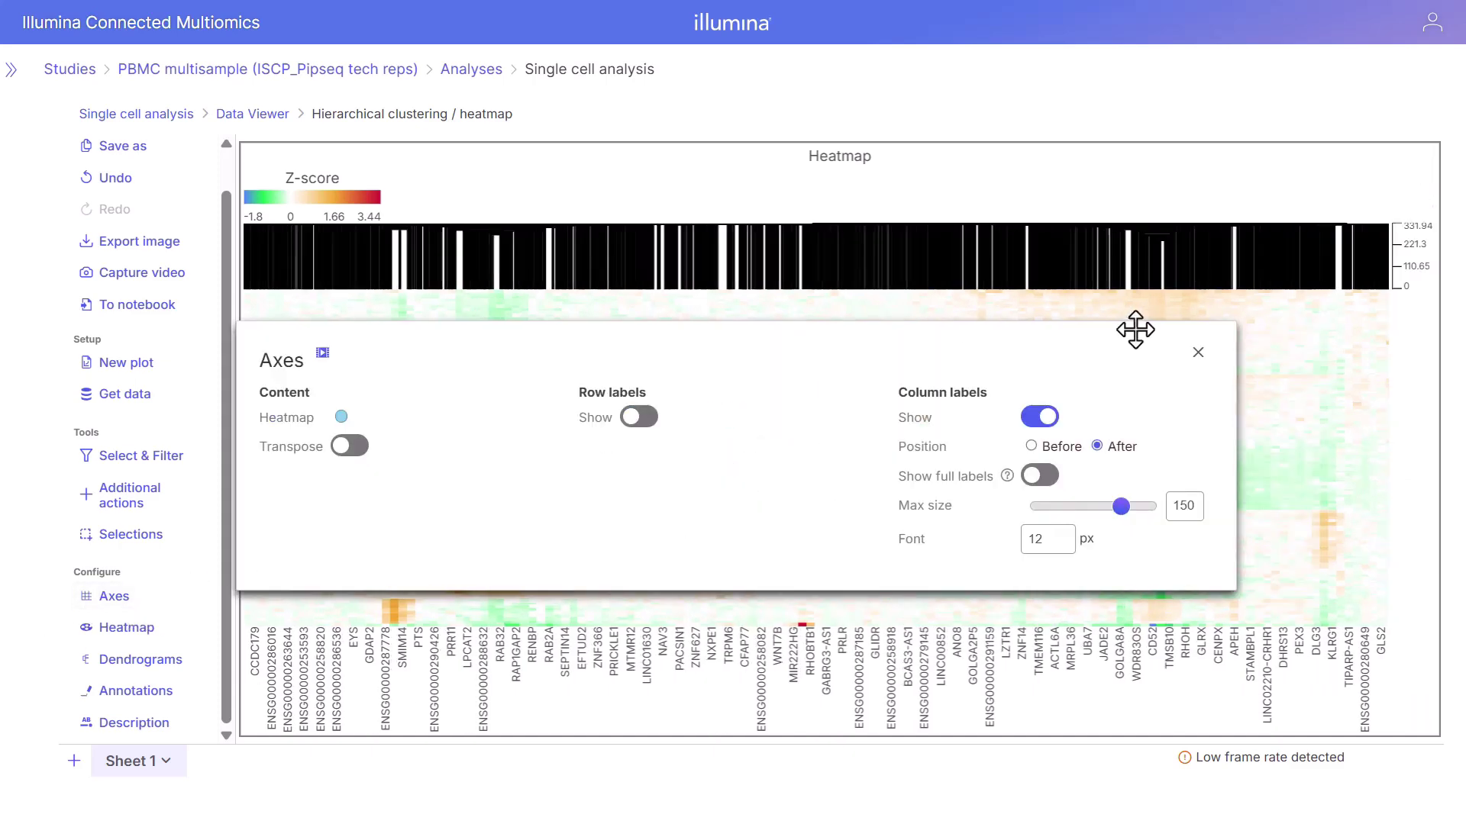
{"action": "left_click", "coordinate": [1036, 417]}
{"action": "left_click", "coordinate": [608, 350]}
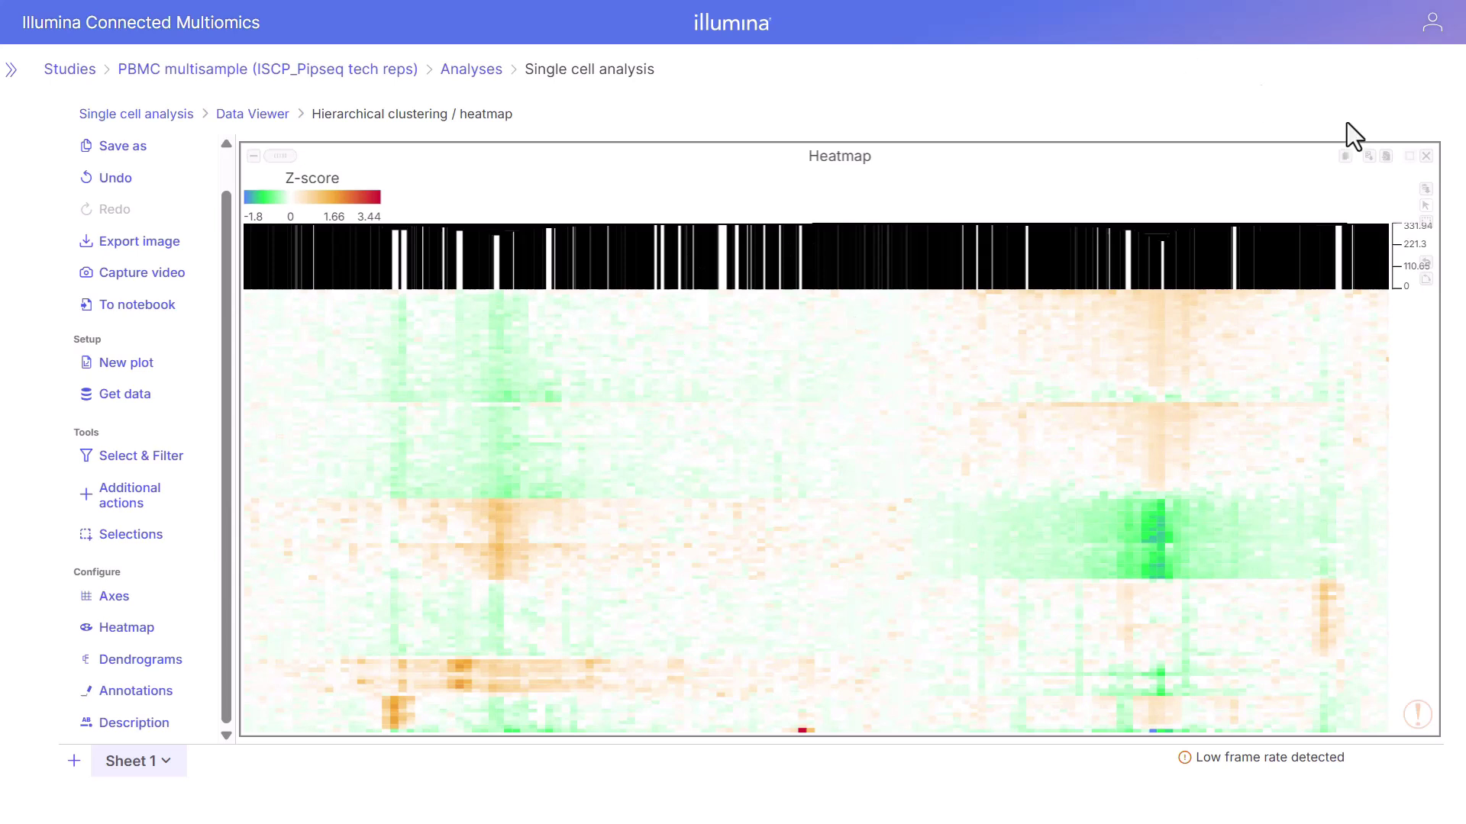
Examine the image export settings and available file formats for the heatmap without saving an image
{"action": "left_click", "coordinate": [1372, 155]}
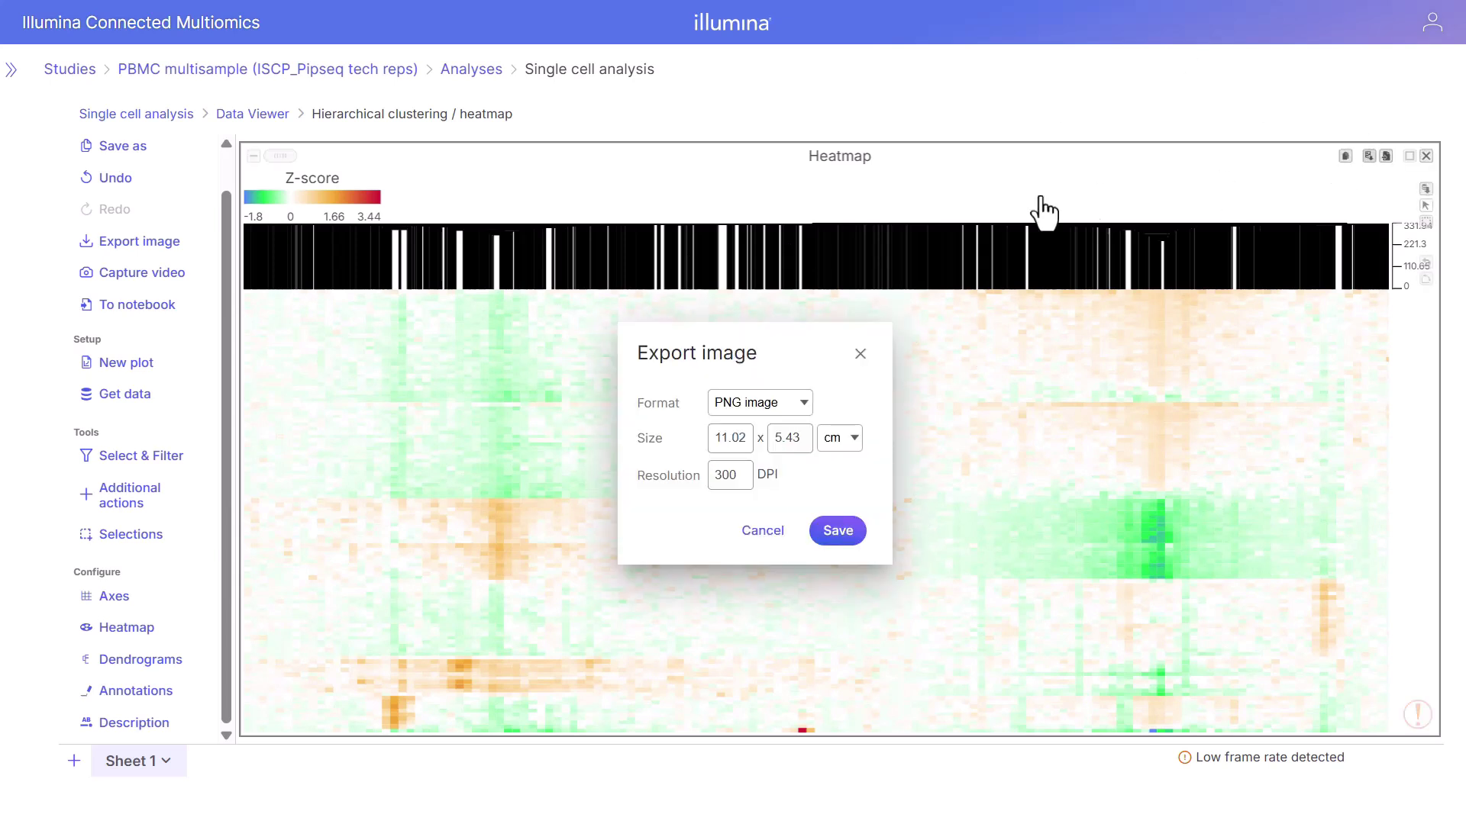
{"action": "left_click", "coordinate": [758, 396]}
{"action": "left_click", "coordinate": [762, 430]}
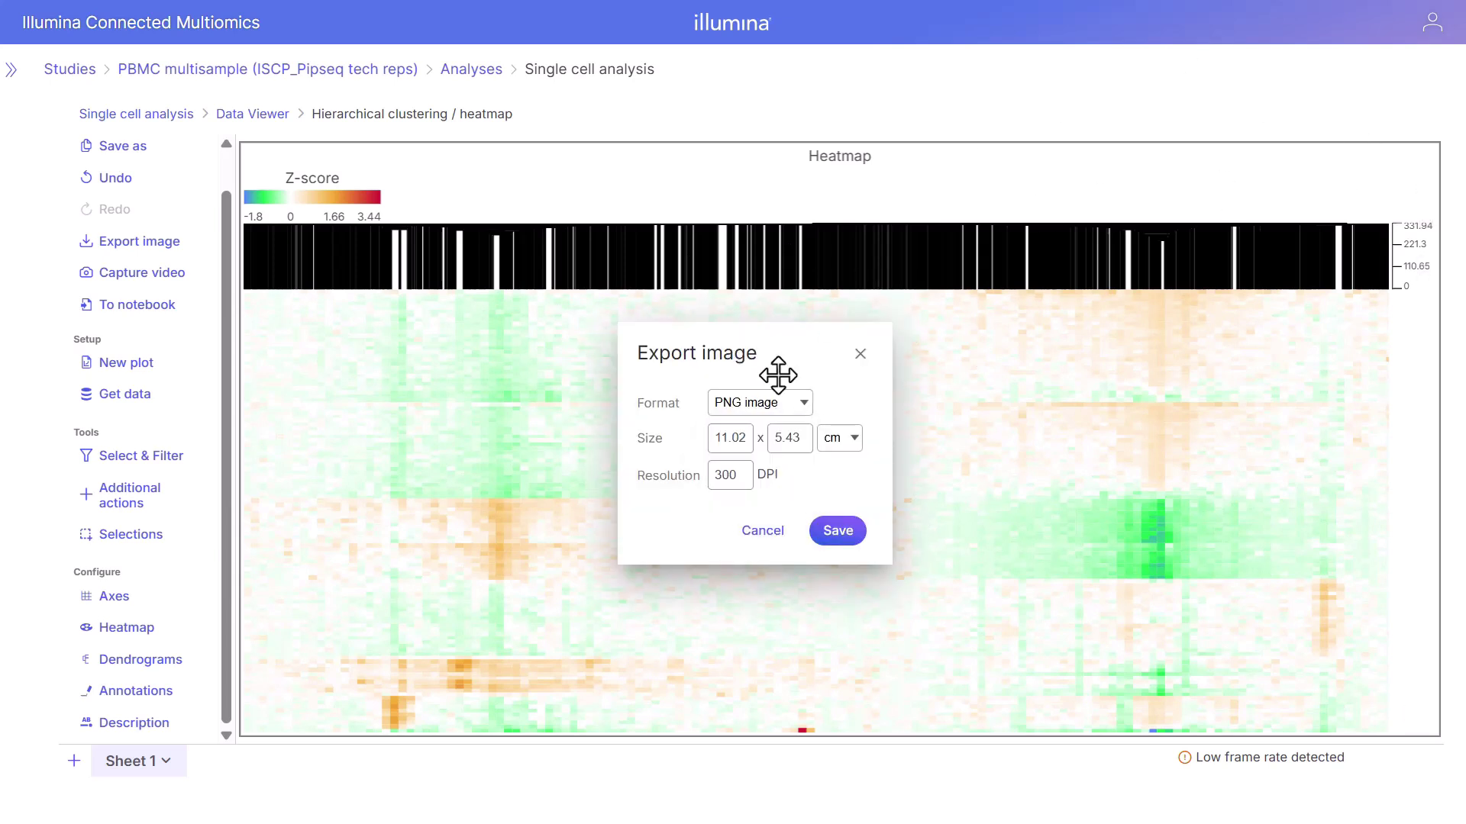
{"action": "left_click", "coordinate": [858, 355]}
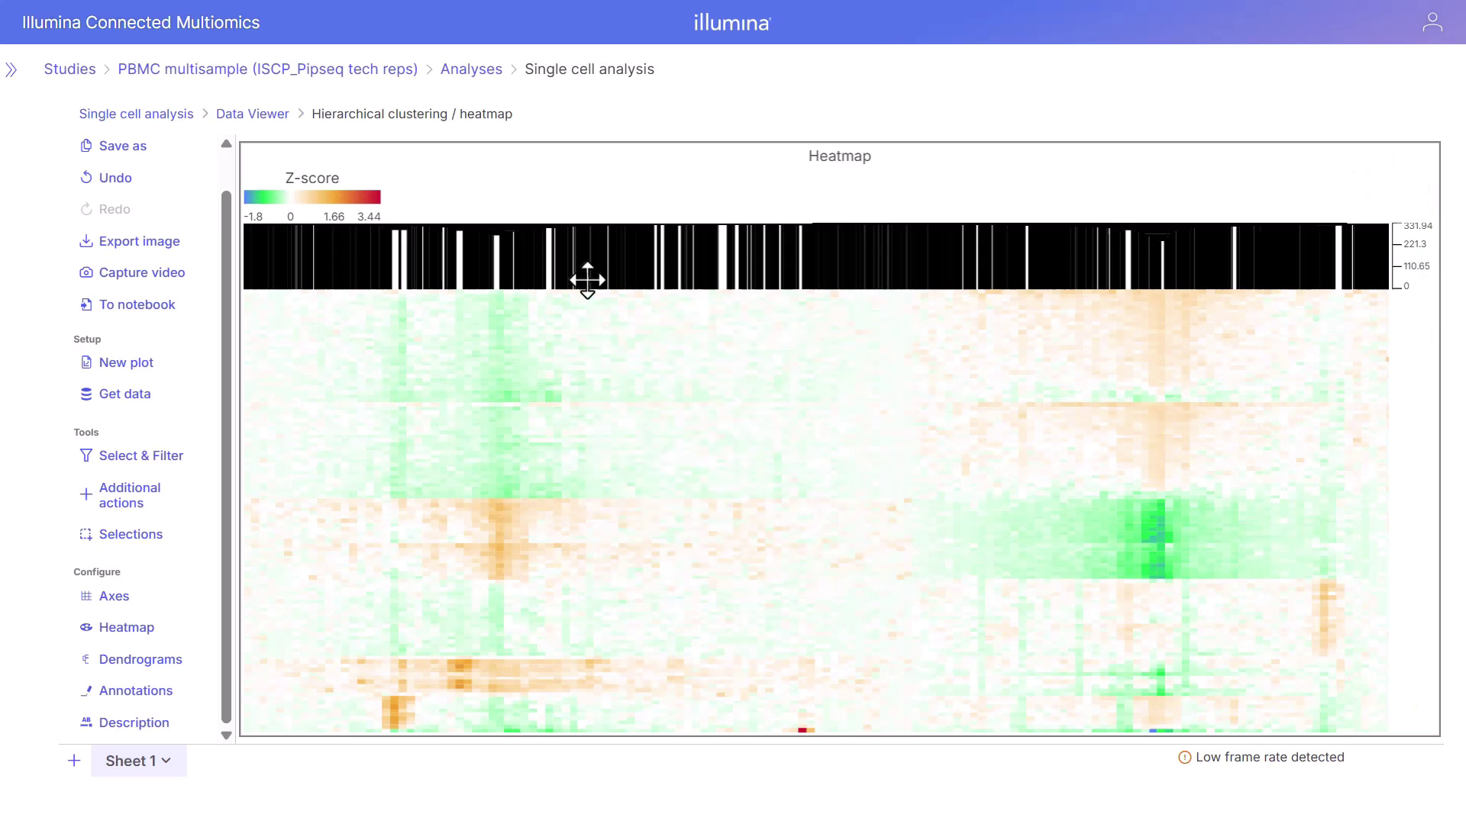
Return from the heatmap to the Single cell analysis pipeline and close its toolbox
{"action": "left_click", "coordinate": [145, 118]}
{"action": "left_click", "coordinate": [858, 126]}
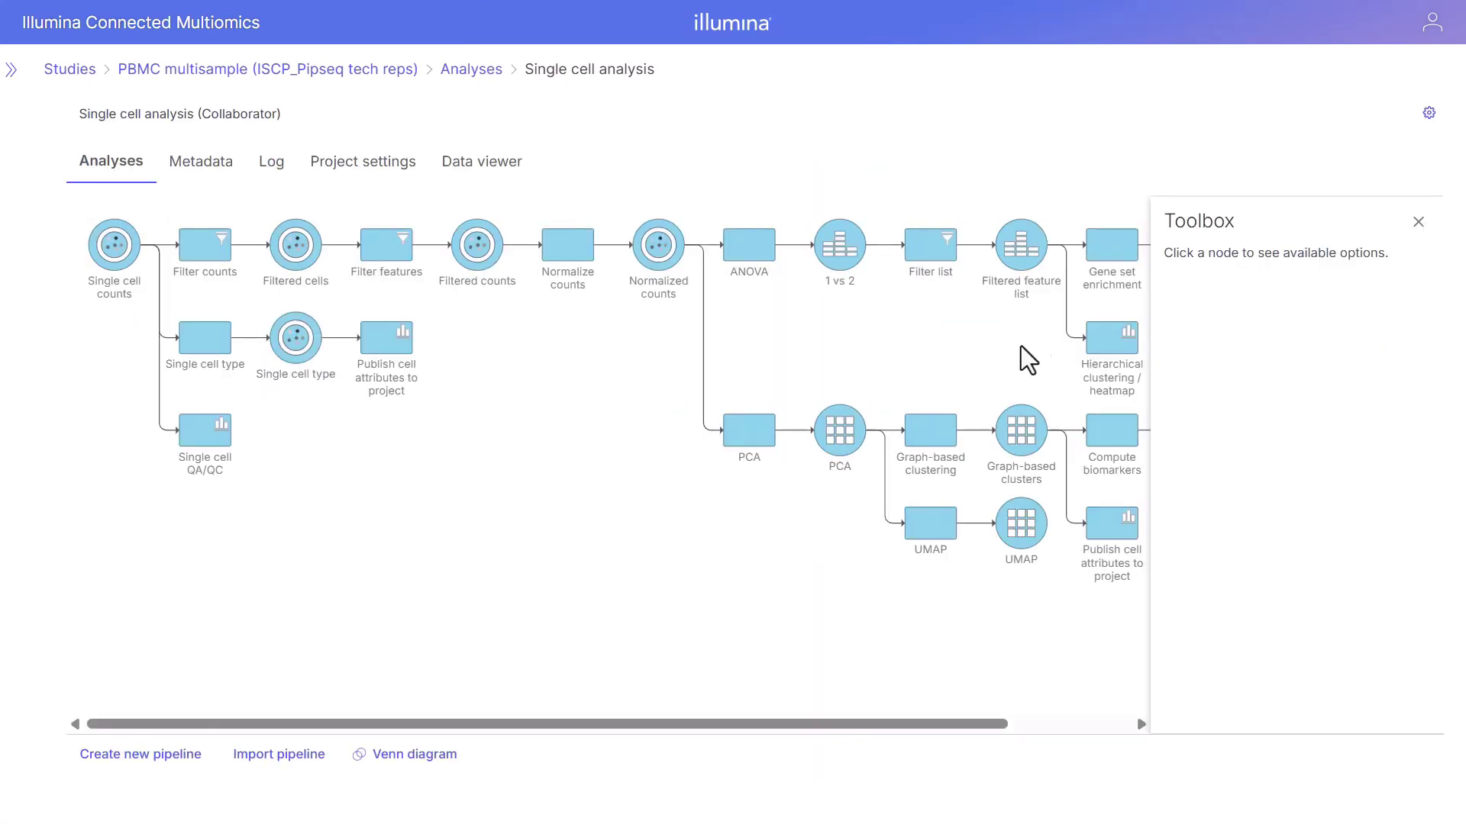
{"action": "left_click", "coordinate": [1418, 223]}
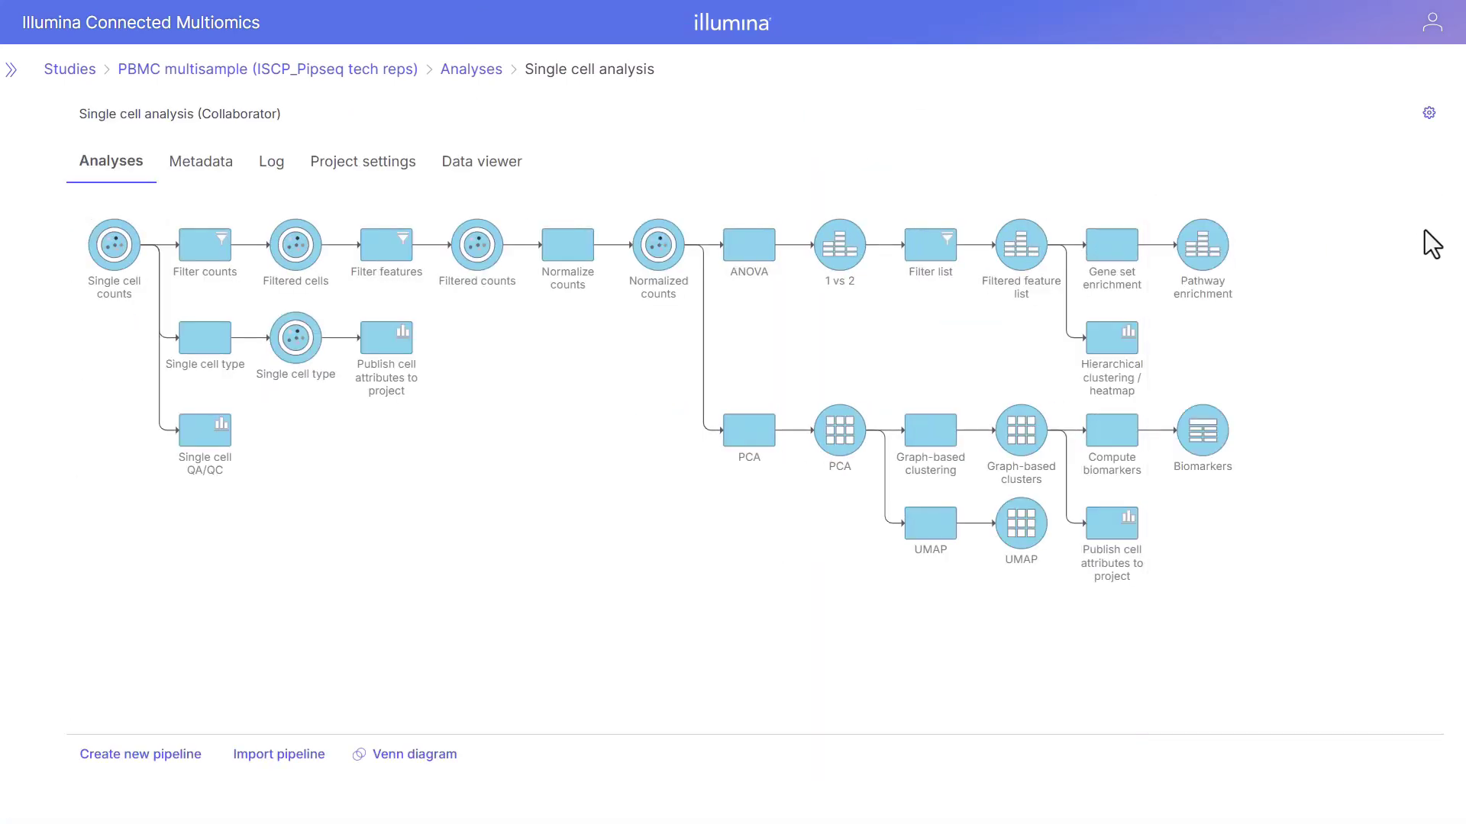